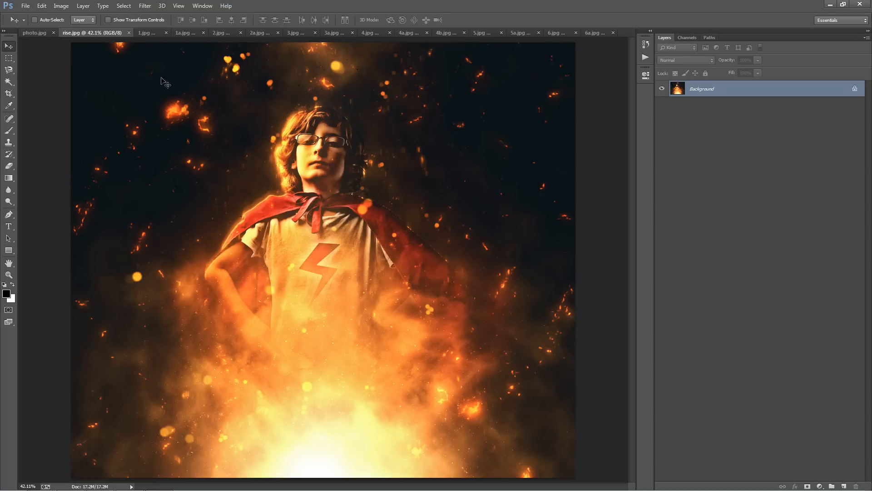
# Look through the open before-and-after example images from 1.jpg through 6a.jpg.
pyautogui.click(148, 33)
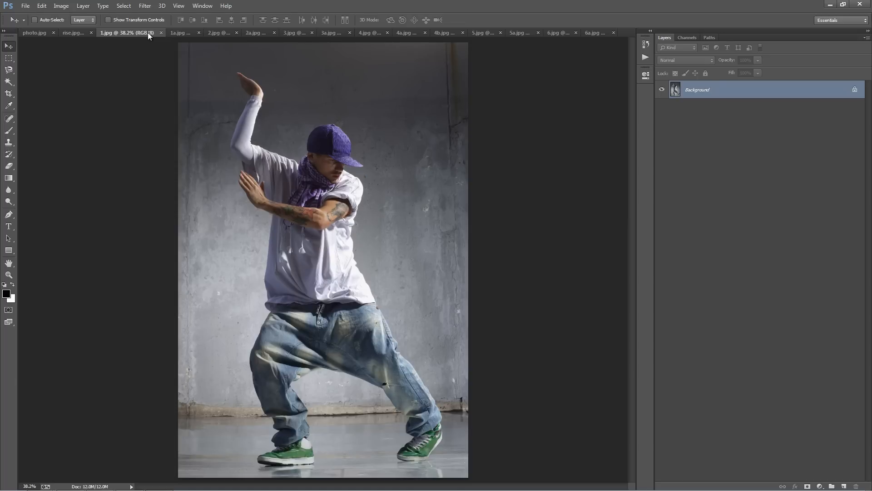
pyautogui.click(179, 32)
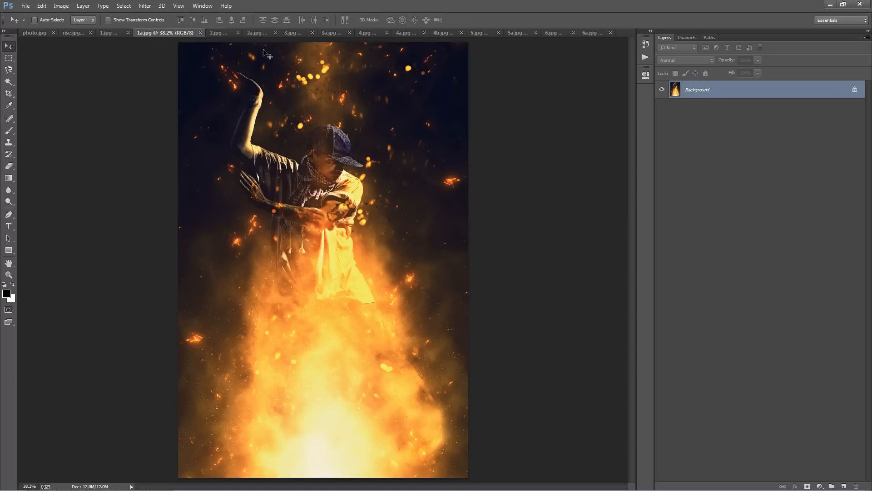
pyautogui.click(212, 32)
pyautogui.click(257, 35)
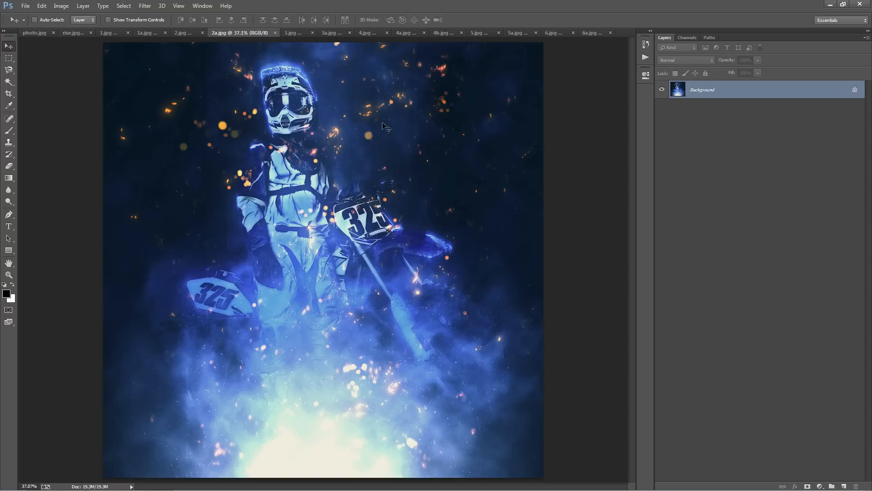
pyautogui.click(293, 34)
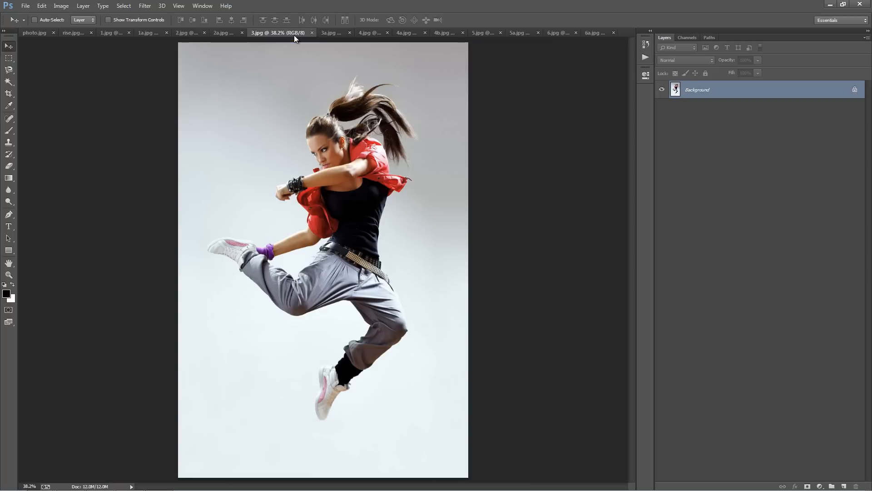
pyautogui.click(328, 34)
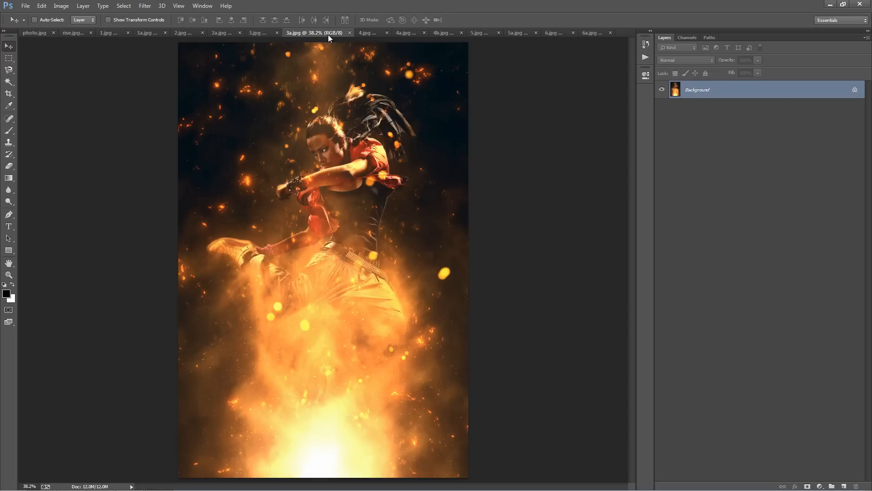
pyautogui.click(369, 35)
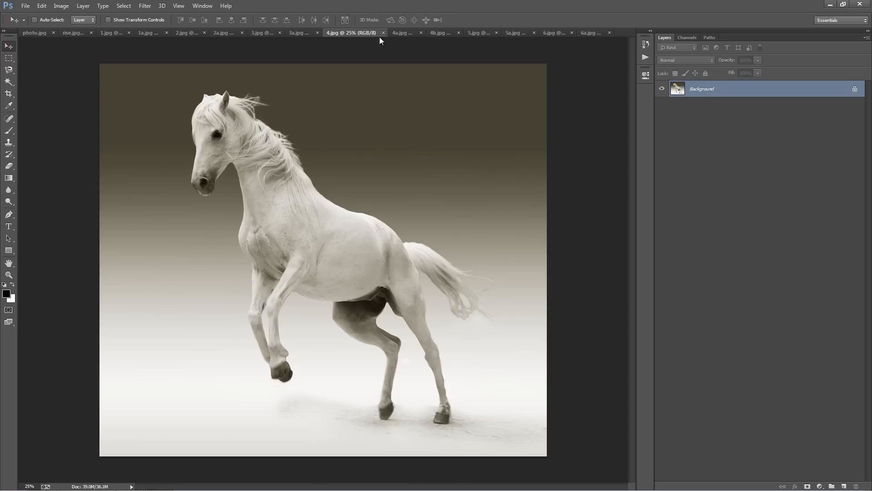
pyautogui.click(401, 34)
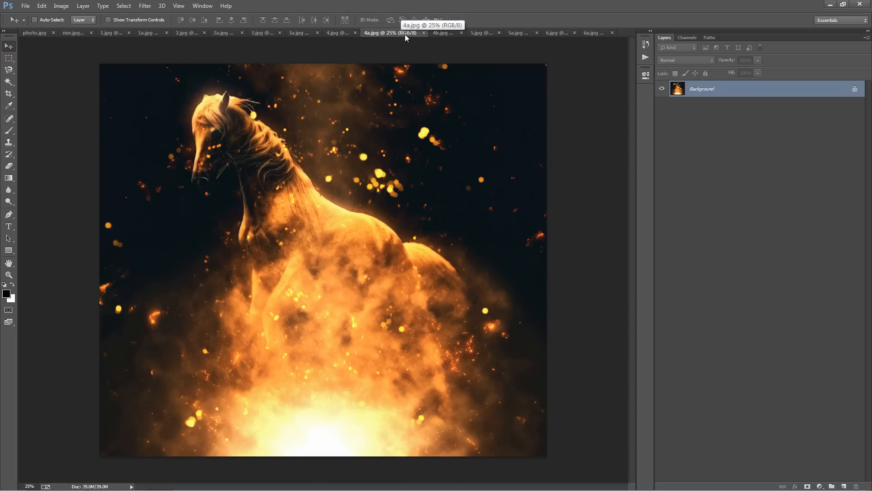
pyautogui.click(441, 34)
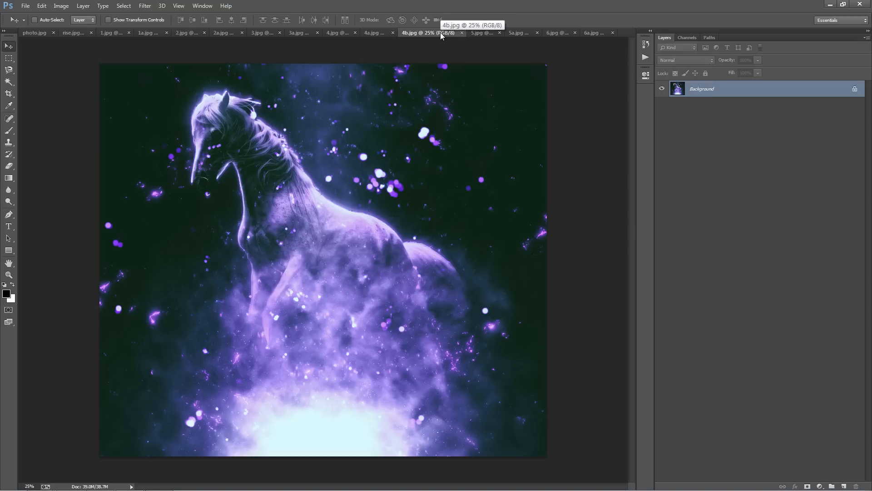
pyautogui.click(476, 34)
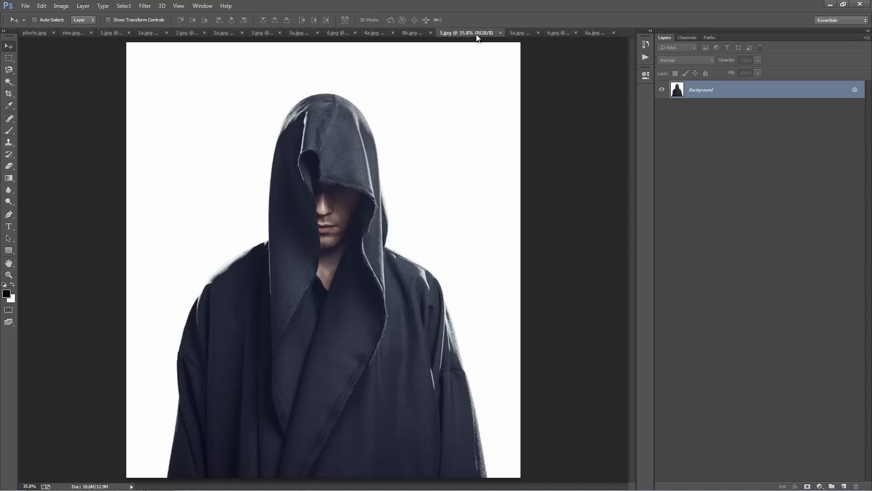
pyautogui.click(515, 34)
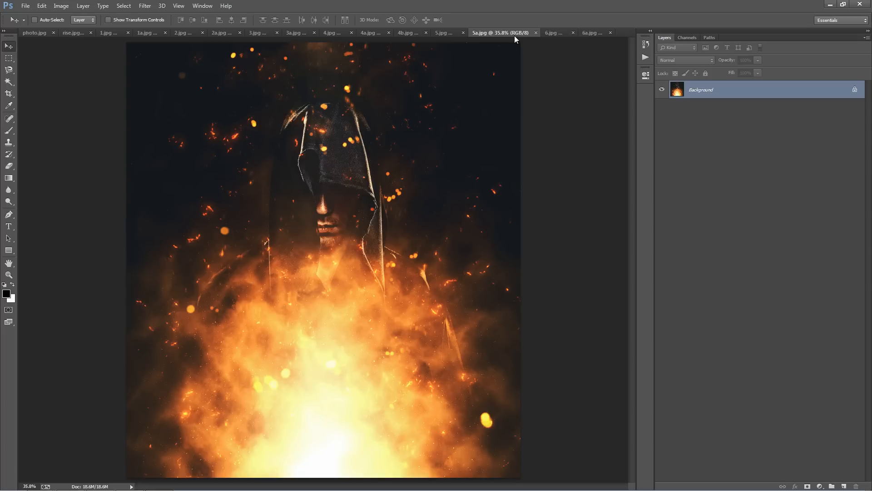
pyautogui.click(558, 34)
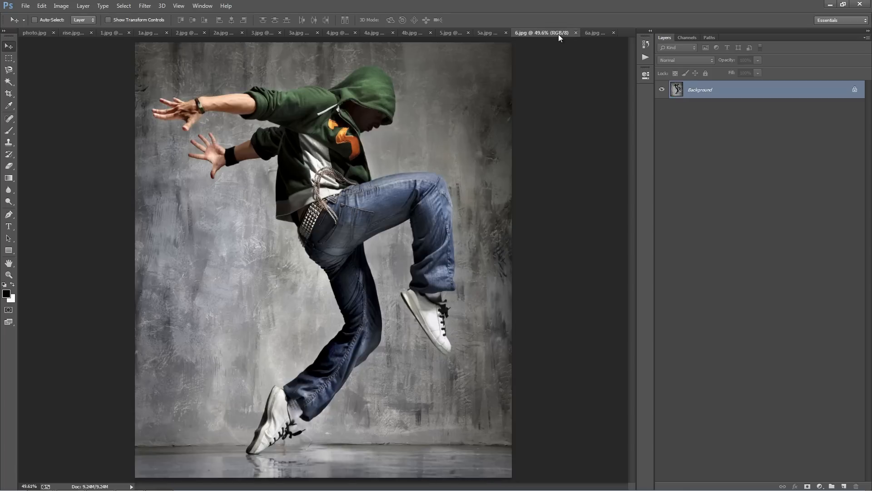
pyautogui.click(593, 37)
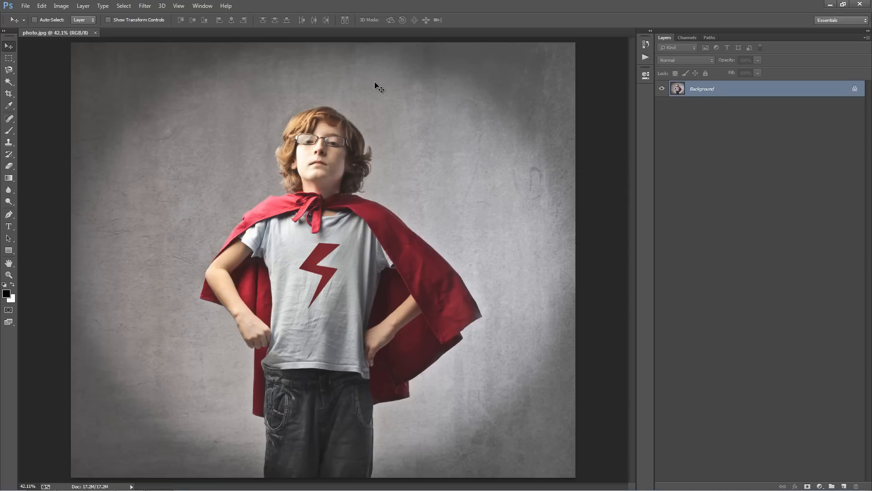
# Duplicate the photo's Background layer and delete the original Background layer.
pyautogui.moveTo(660, 127); pyautogui.dragTo(666, 125)
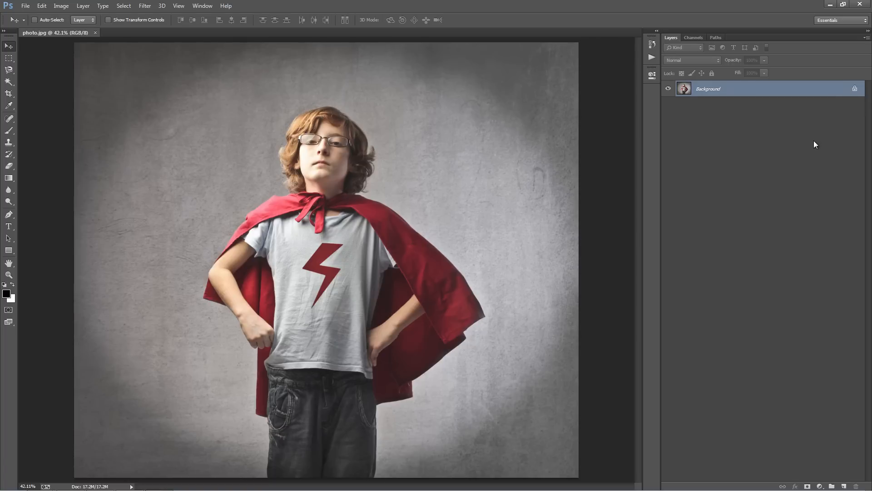
pyautogui.hotkey('ctrl', 'j')
pyautogui.click(743, 102)
pyautogui.press('Delete')
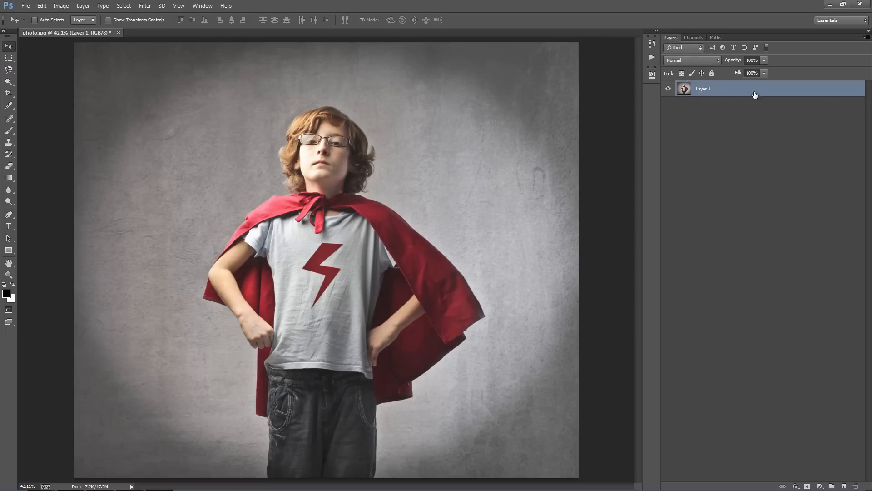
# Convert the remaining photo layer into a Background layer.
pyautogui.click(83, 5)
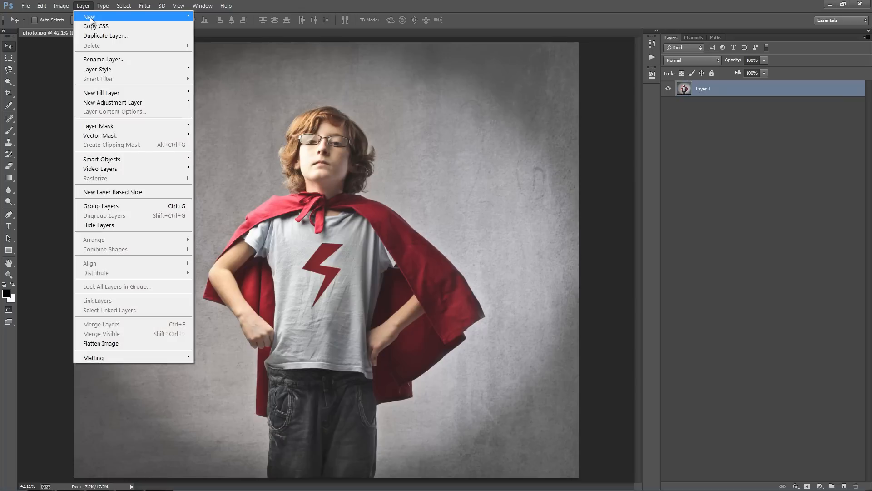
pyautogui.moveTo(93, 18)
pyautogui.click(255, 27)
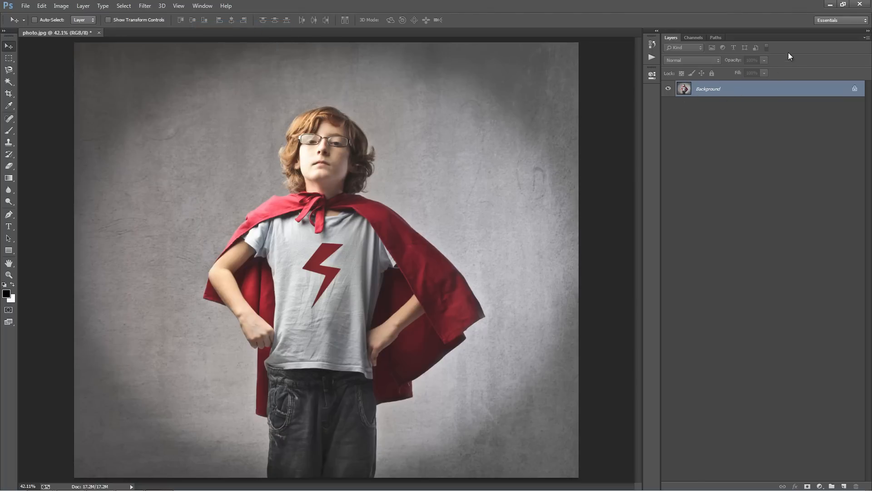
# Check the layer display options, including whether "copy" is added to copied layers and groups.
pyautogui.click(867, 38)
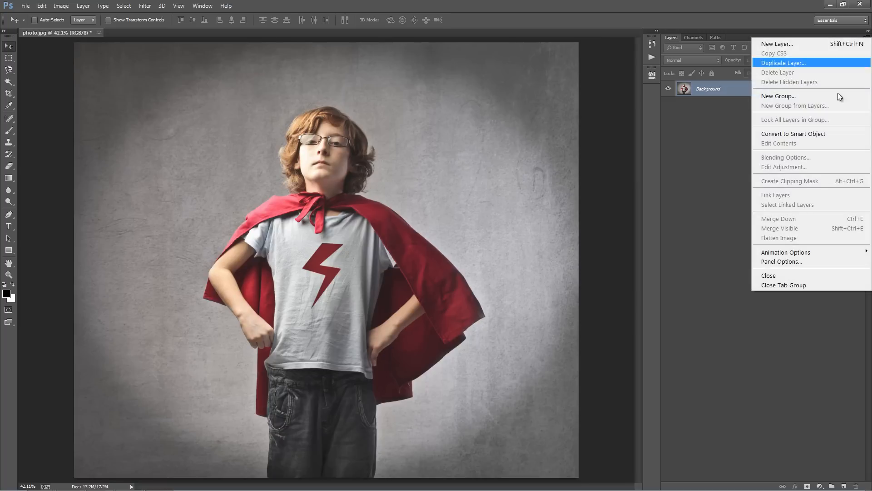
pyautogui.click(807, 262)
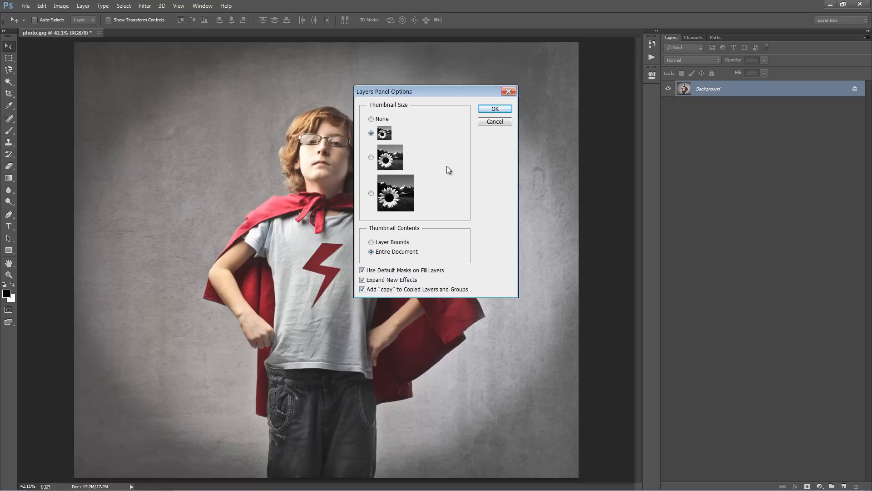
pyautogui.click(494, 110)
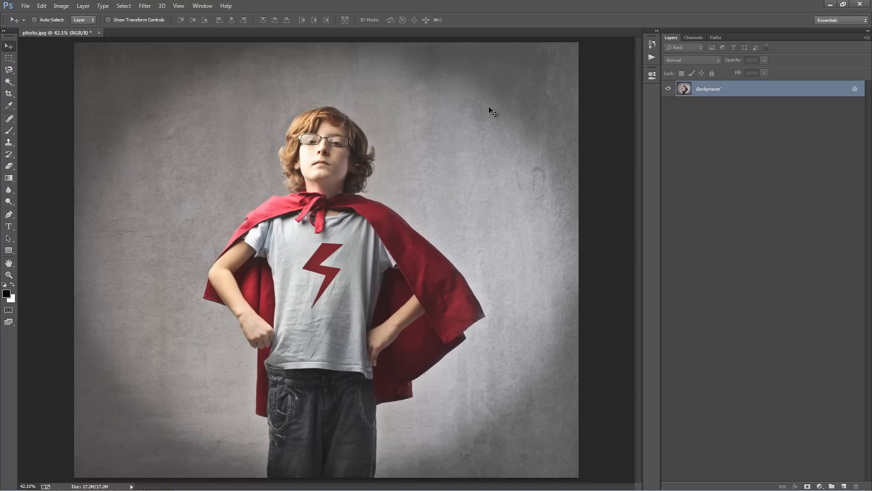
# Check the photo's colour mode and bit depth, and inspect its pixel width and height in Image Size.
pyautogui.click(61, 6)
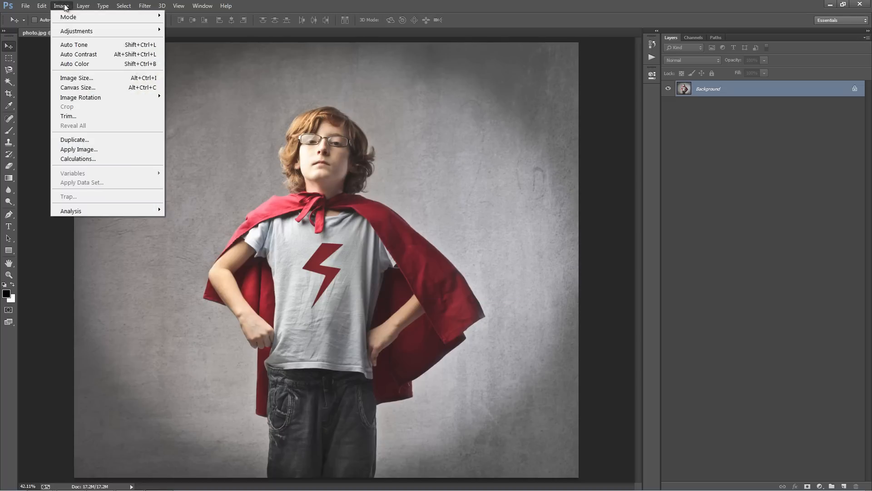
pyautogui.moveTo(67, 19)
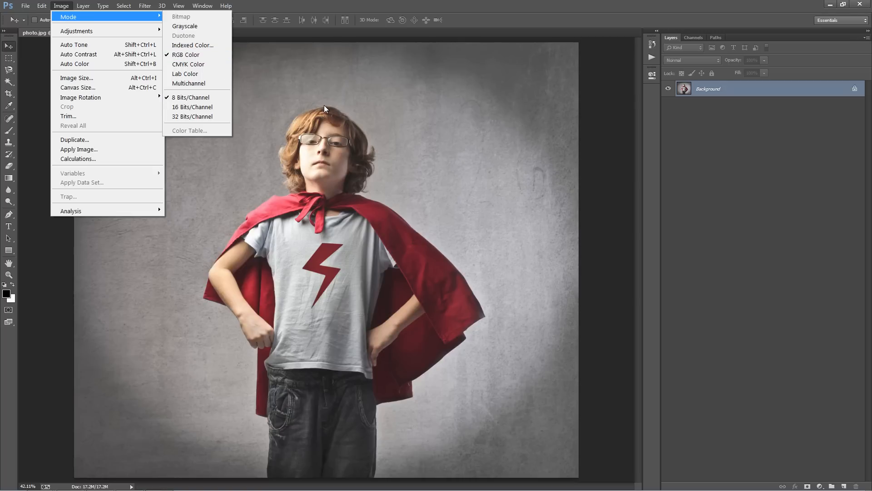
pyautogui.click(87, 77)
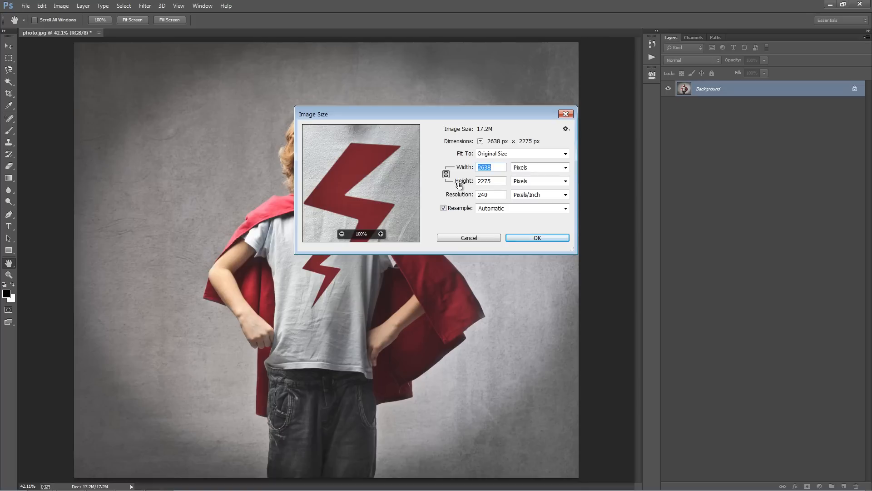
pyautogui.click(490, 181)
pyautogui.moveTo(463, 183); pyautogui.dragTo(462, 184)
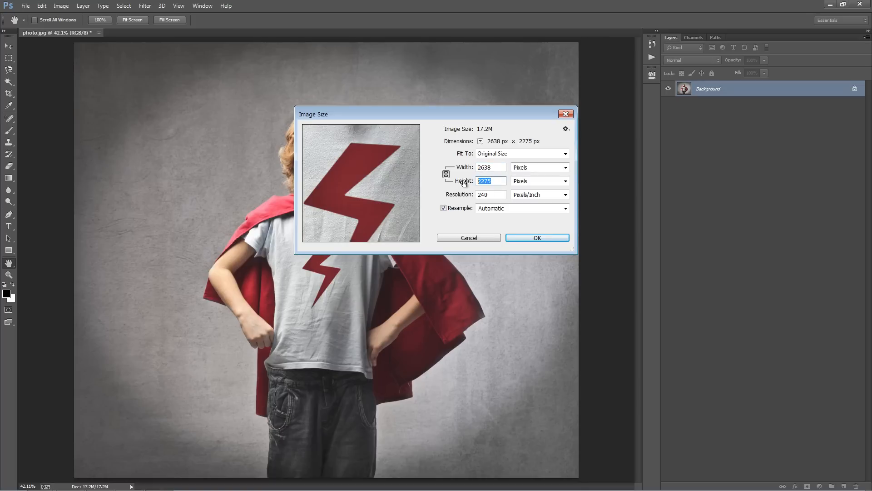
pyautogui.click(492, 167)
pyautogui.click(498, 184)
pyautogui.moveTo(368, 115); pyautogui.dragTo(354, 78)
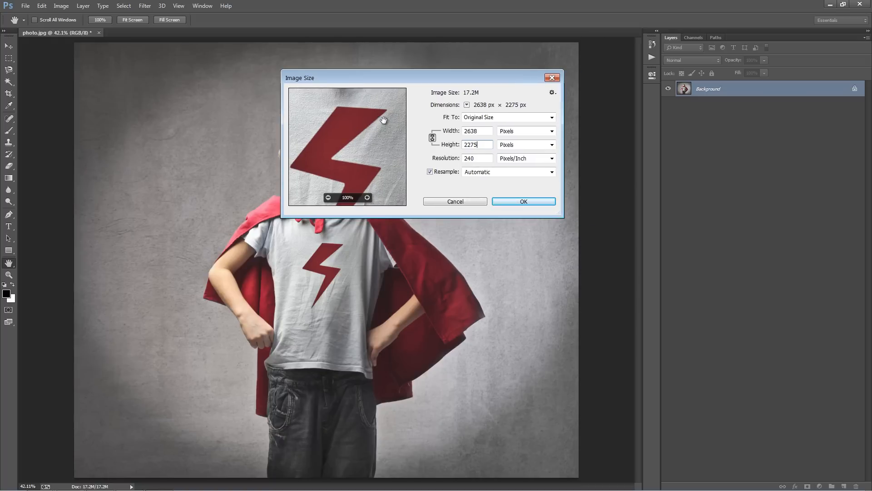
pyautogui.click(460, 200)
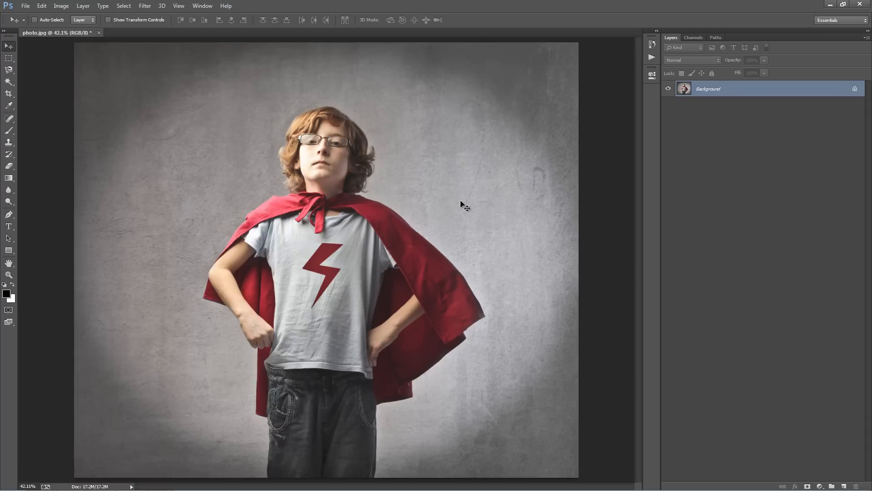
# Create a new empty layer named "brush" above the Background.
pyautogui.click(84, 6)
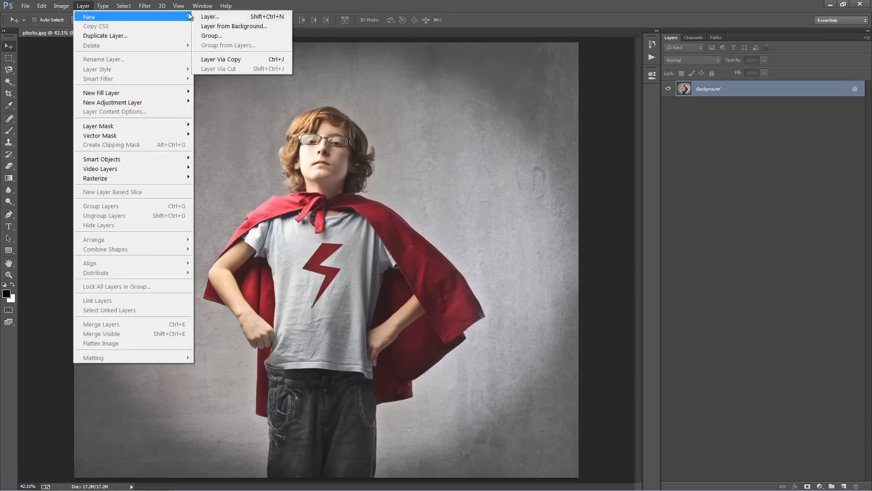
pyautogui.click(210, 16)
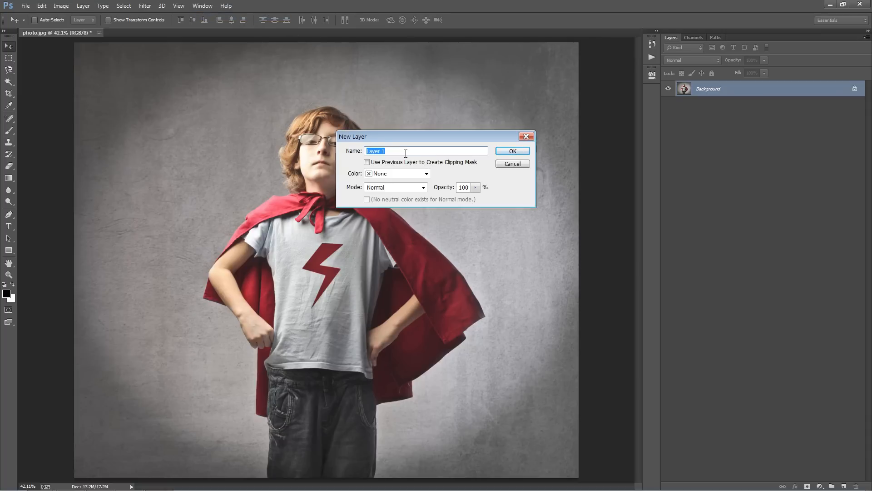
pyautogui.write('brush')
pyautogui.hotkey('ctrl', 'a')
pyautogui.click(400, 152)
pyautogui.click(509, 154)
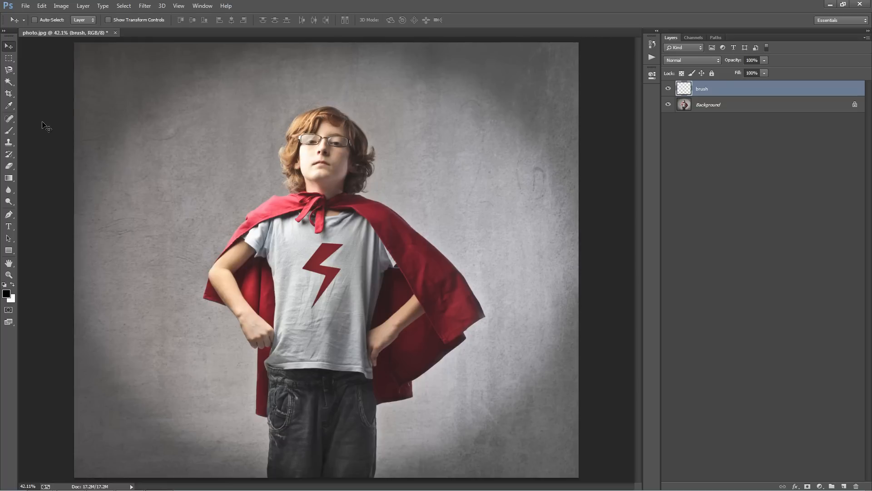
# Select the boy and his cape with the Magnetic Lasso Tool, fill the selection with black on the brush layer, and deselect.
pyautogui.click(13, 69)
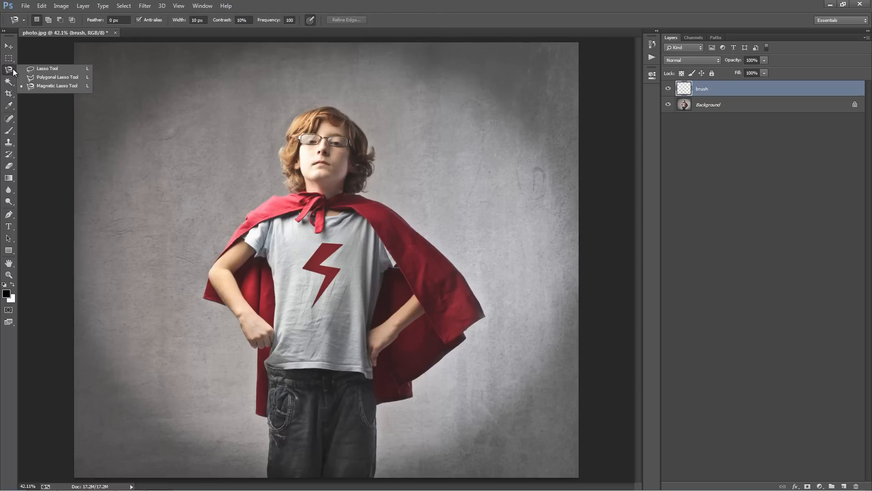
pyautogui.click(48, 86)
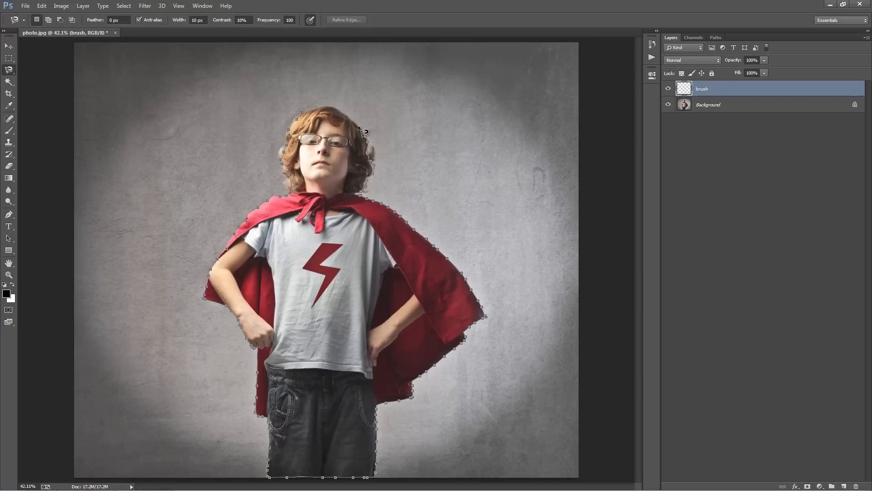
pyautogui.click(297, 111)
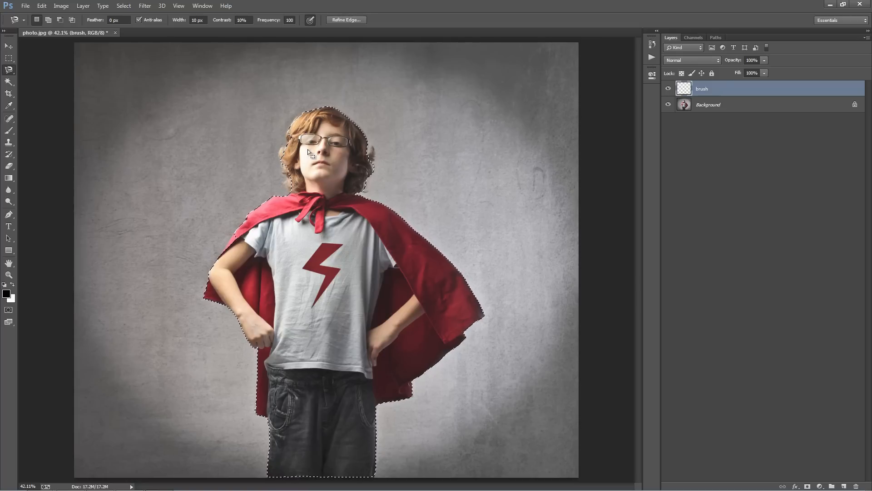
pyautogui.hotkey('alt', 'BackSpace')
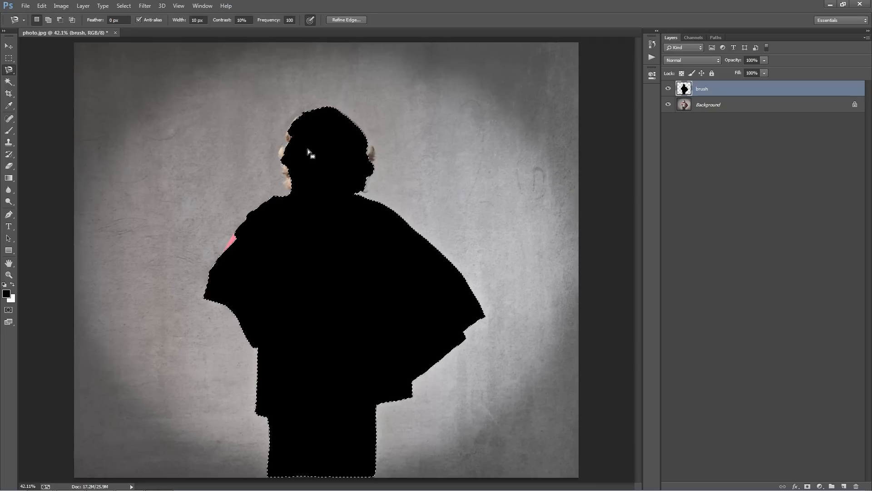
pyautogui.hotkey('ctrl', 'd')
# Try moving the black silhouette off the boy, and undo the move.
pyautogui.press('v')
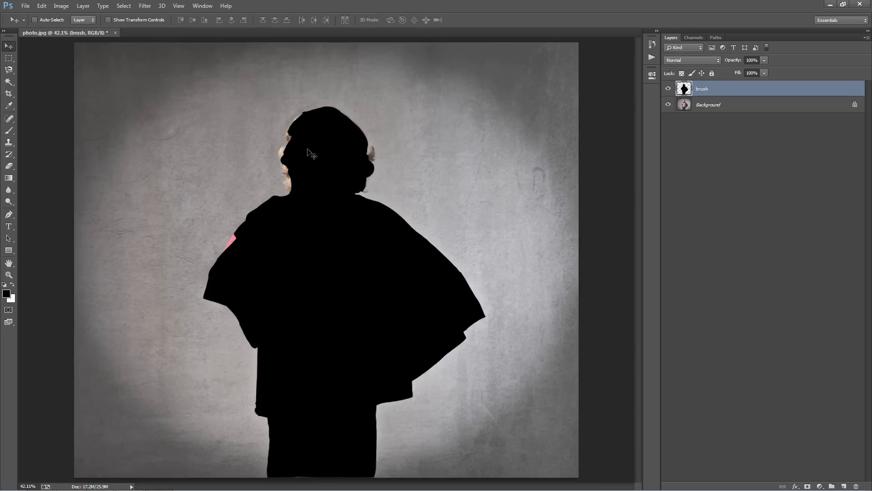
pyautogui.moveTo(329, 198); pyautogui.dragTo(452, 136)
pyautogui.hotkey('ctrl', 'z')
# Show the list of available action sets.
pyautogui.click(209, 6)
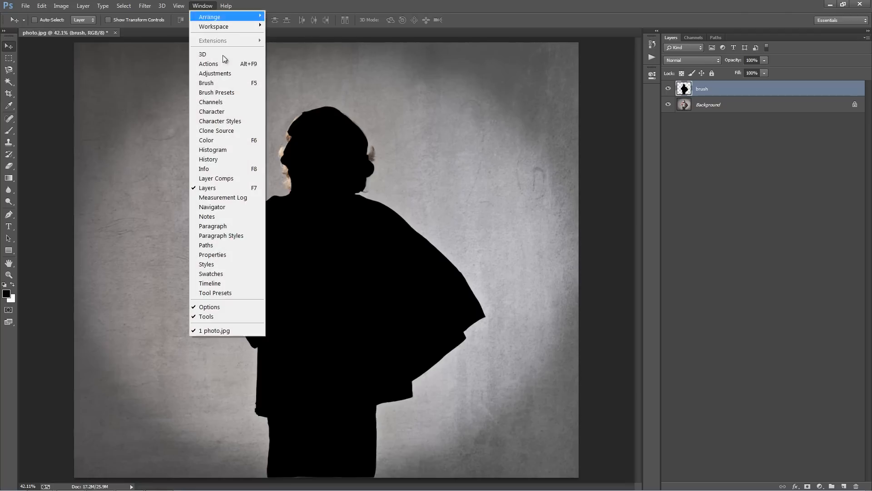
pyautogui.click(227, 64)
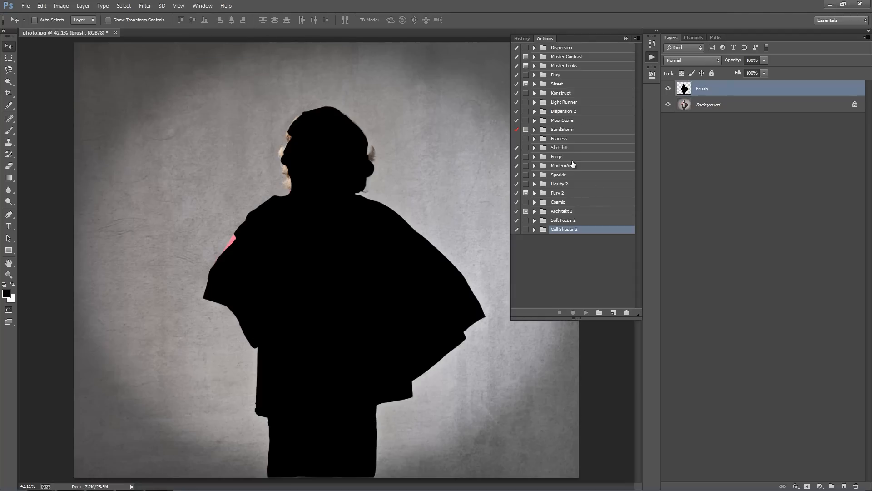
# Load the action set file Rise.atn into the available actions.
pyautogui.click(638, 39)
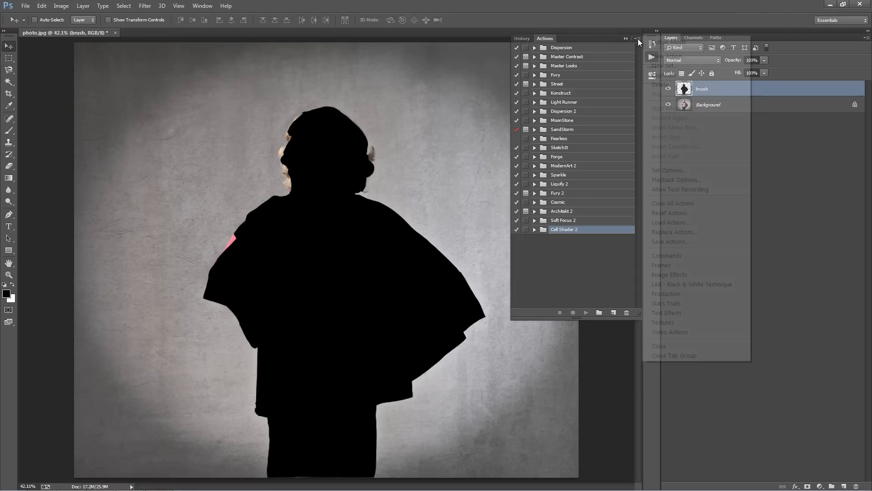
pyautogui.click(702, 221)
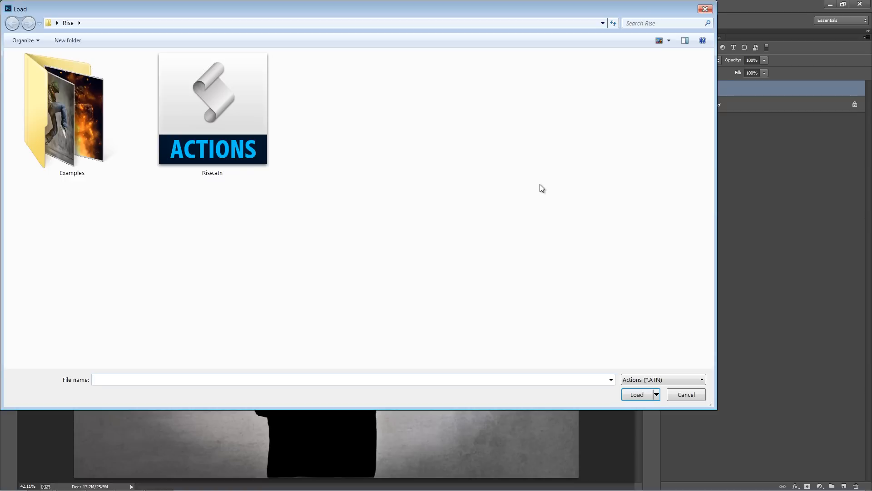
pyautogui.doubleClick(240, 138)
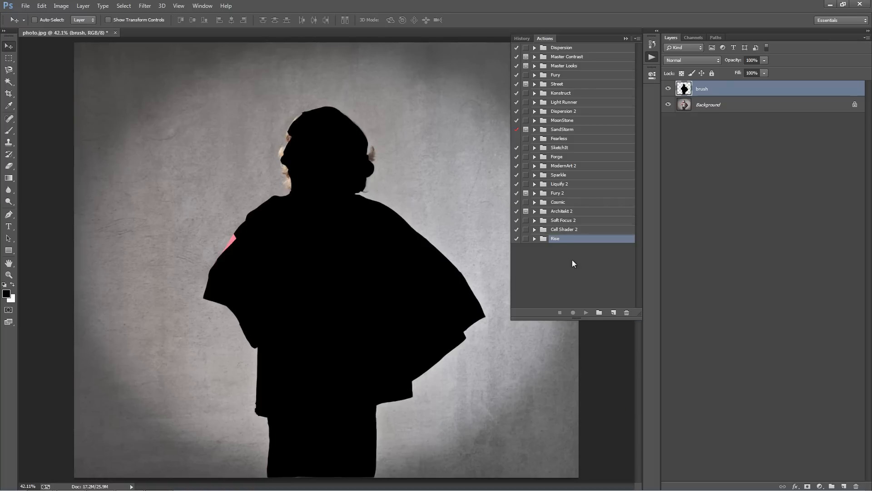
# Play the Rise action from the Rise set on the photo, and put the action list away.
pyautogui.click(534, 238)
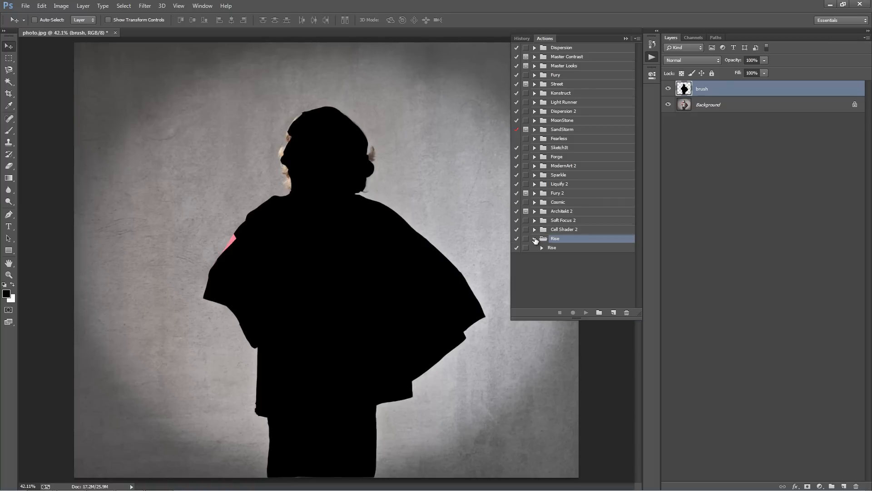
pyautogui.click(552, 247)
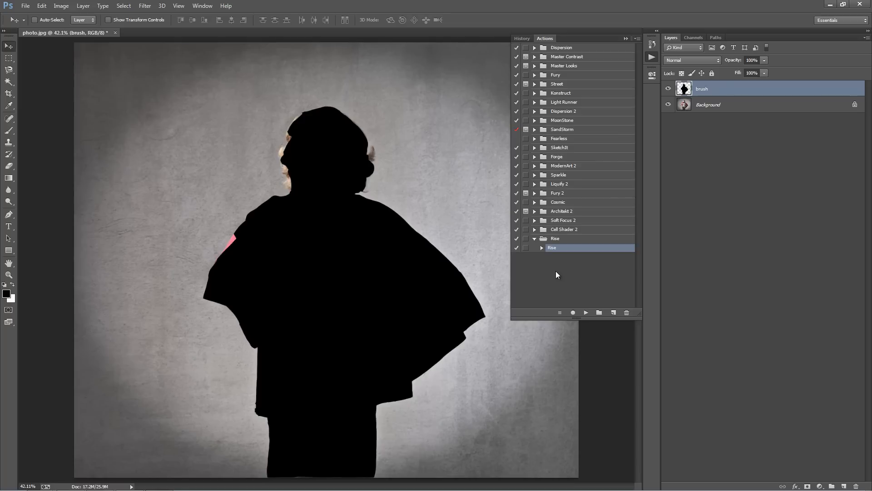
pyautogui.click(586, 312)
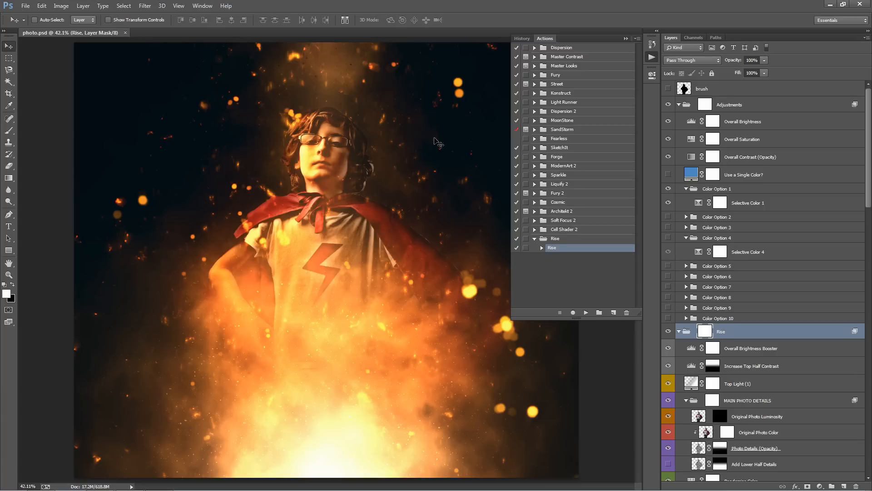
pyautogui.click(652, 57)
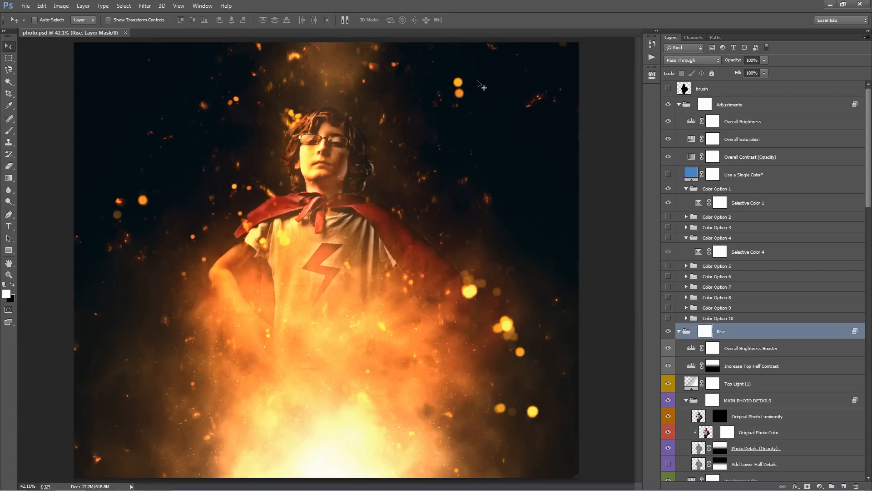
# Look through the layers generated by the action, and collapse the Adjustments and Rise groups together with their nested groups.
pyautogui.scroll(-5, 733, 245)
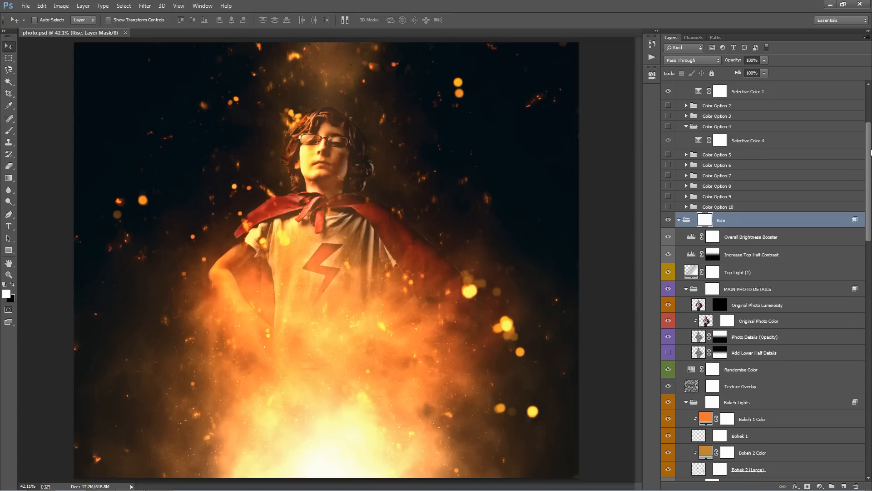
pyautogui.moveTo(871, 152); pyautogui.dragTo(870, 133)
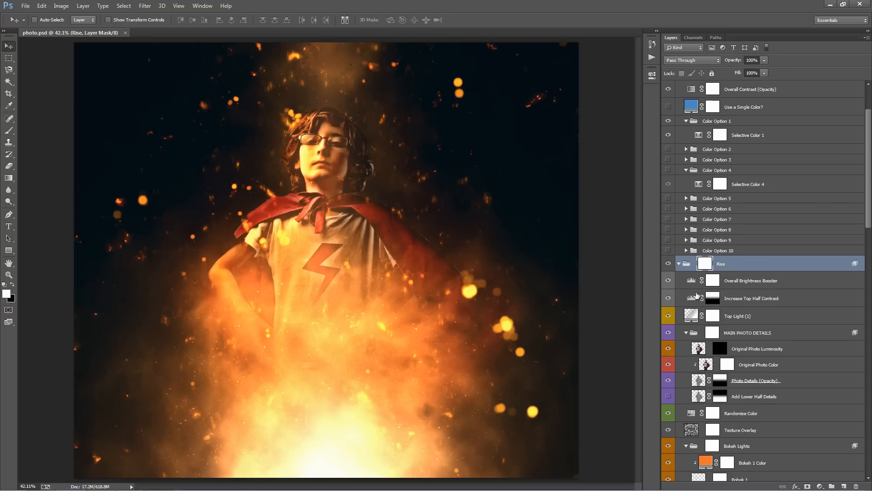
pyautogui.scroll(-5, 696, 297)
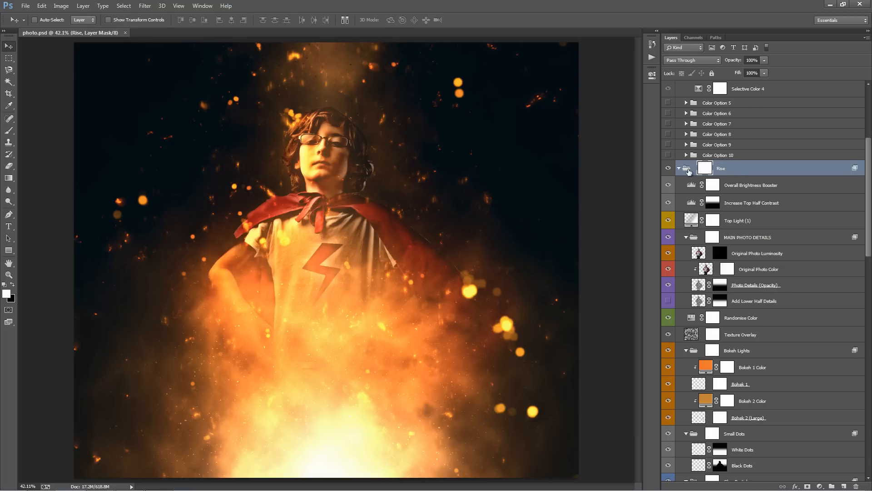
pyautogui.keyDown('ctrl'); pyautogui.click(680, 168); pyautogui.keyUp('ctrl')
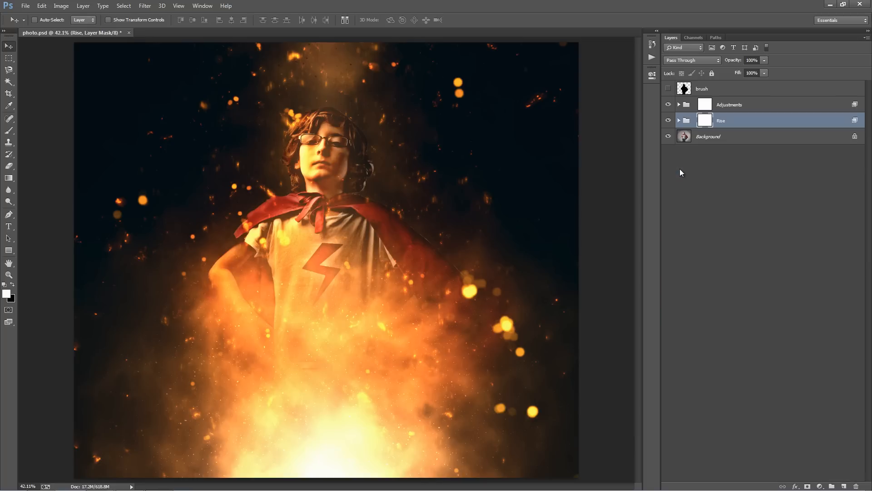
# Expand the Rise and Adjustments groups in turn to view their contents, and collapse them again.
pyautogui.click(679, 120)
pyautogui.click(679, 120)
pyautogui.click(679, 105)
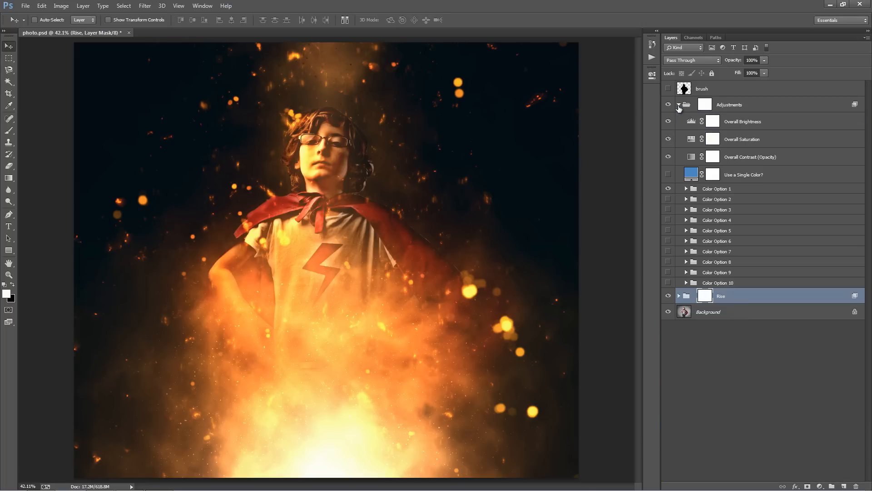
pyautogui.click(679, 105)
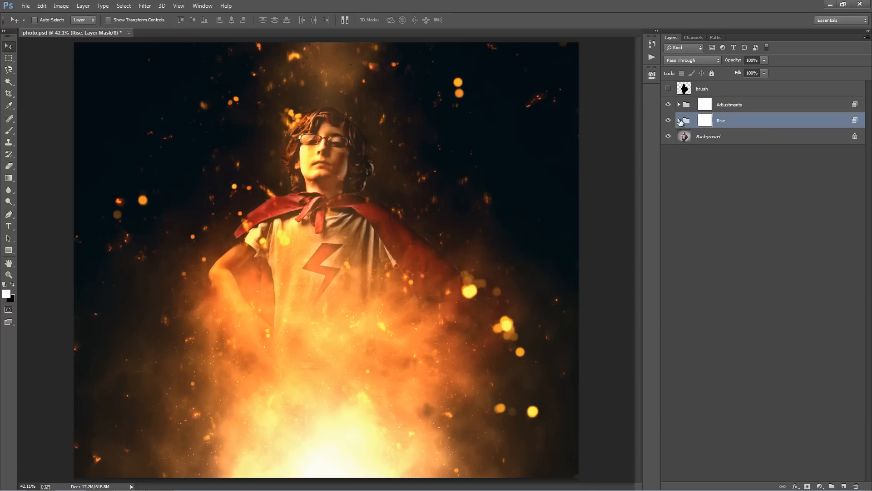
# Show and hide the brush layer to compare the black silhouette with the finished effect, leaving it hidden.
pyautogui.click(712, 90)
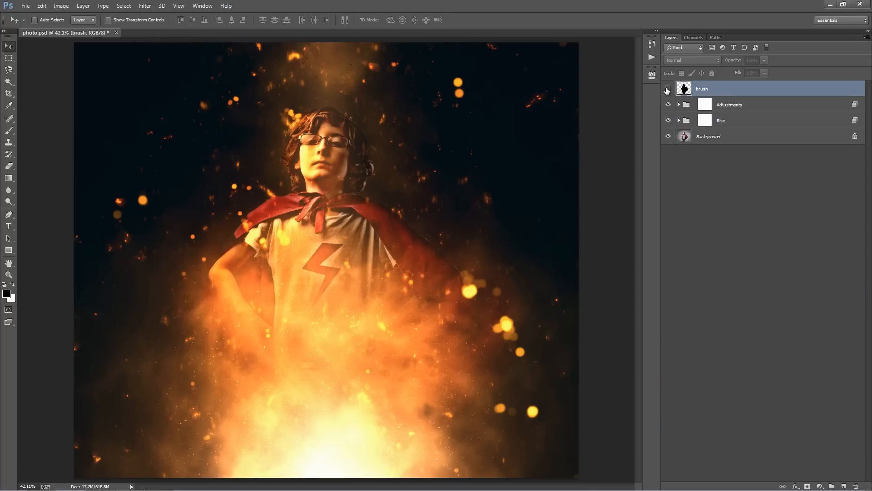
pyautogui.click(668, 89)
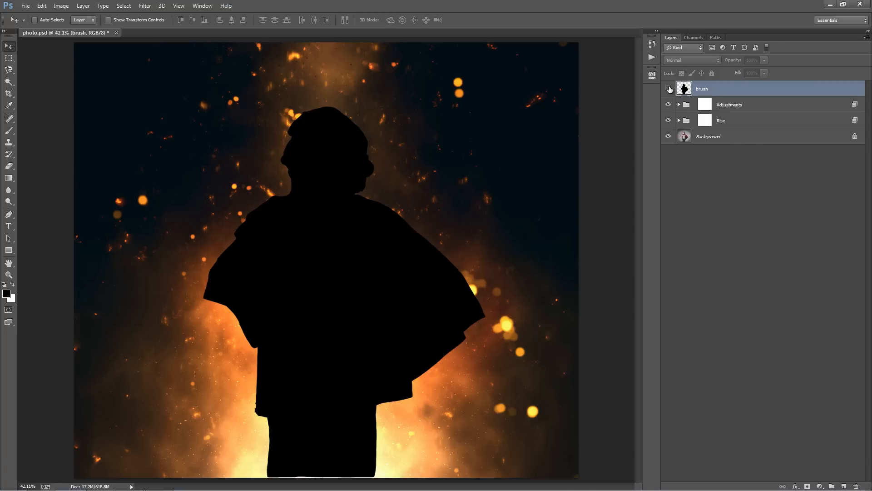
pyautogui.click(668, 89)
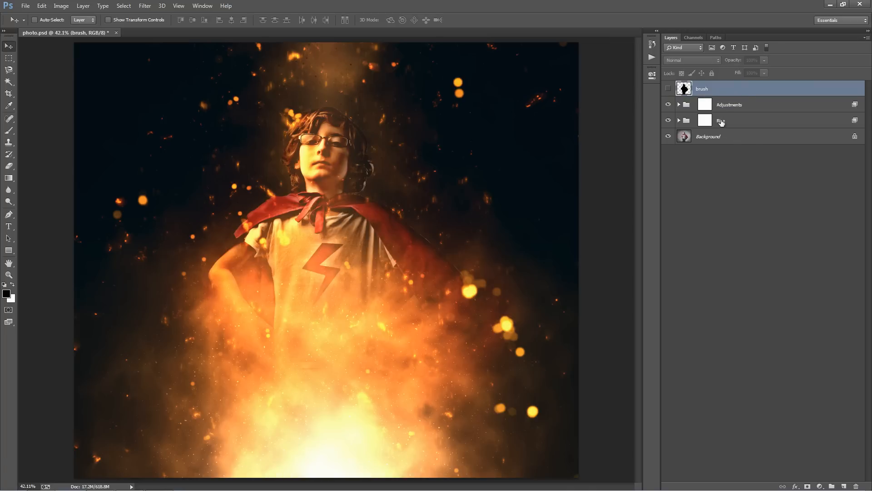
pyautogui.click(669, 89)
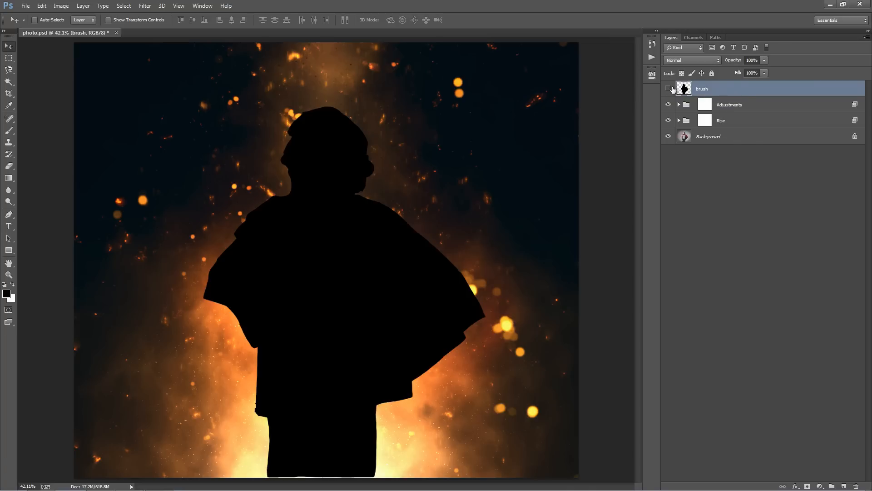
pyautogui.click(670, 89)
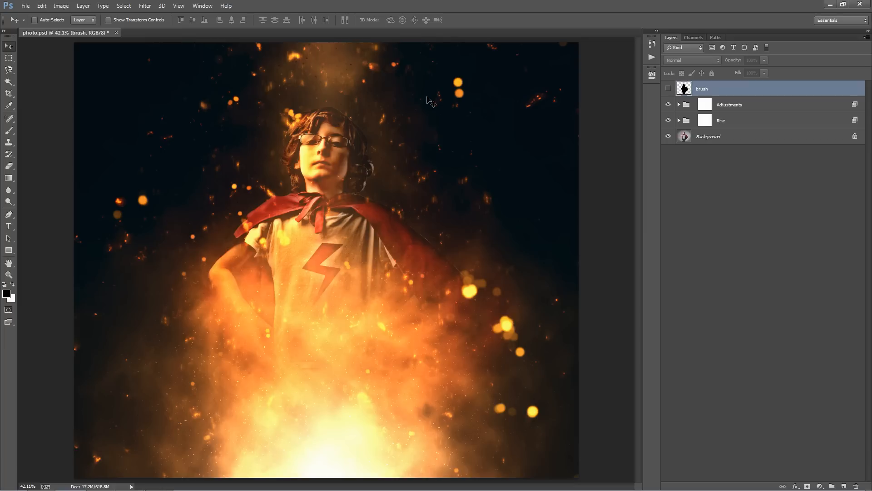
# Delete the Adjustments and Rise groups to view the original photo, and undo the deletion.
pyautogui.click(746, 108)
pyautogui.keyDown('shift'); pyautogui.click(746, 123); pyautogui.keyUp('shift')
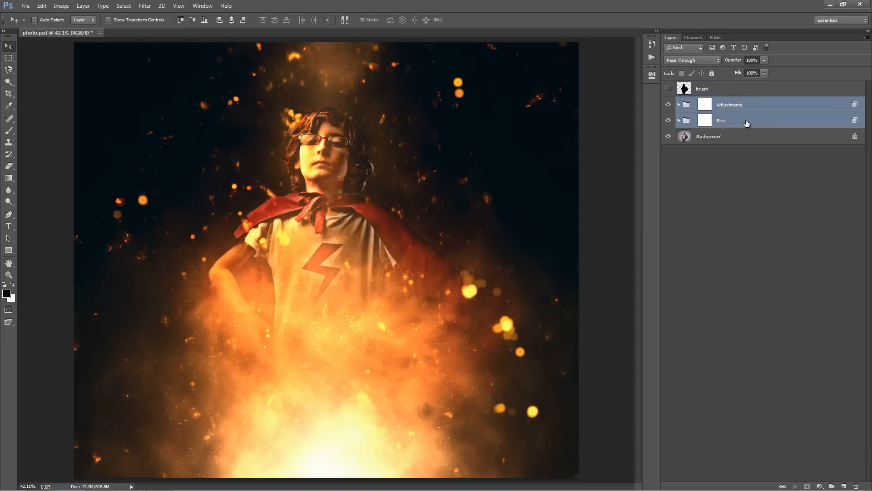
pyautogui.press('Delete')
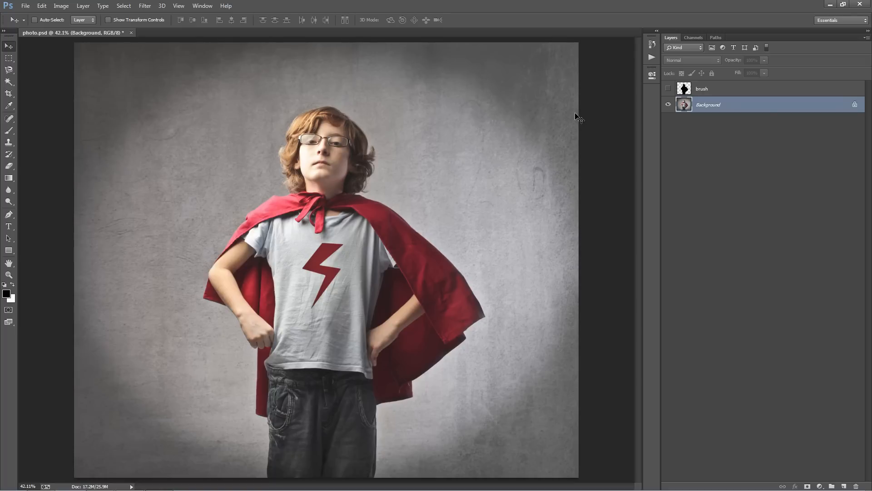
pyautogui.hotkey('ctrl', 'z')
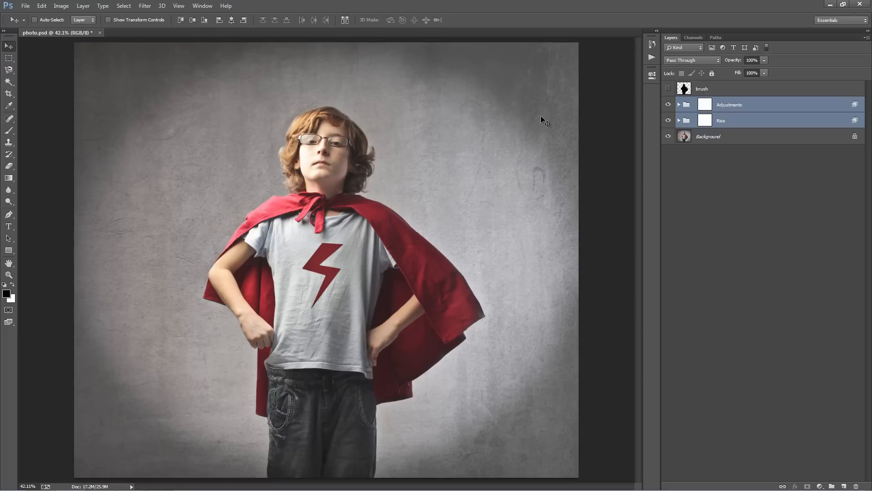
# Examine the adjustment layers and color options inside the Adjustments group, and collapse the group again.
pyautogui.click(705, 105)
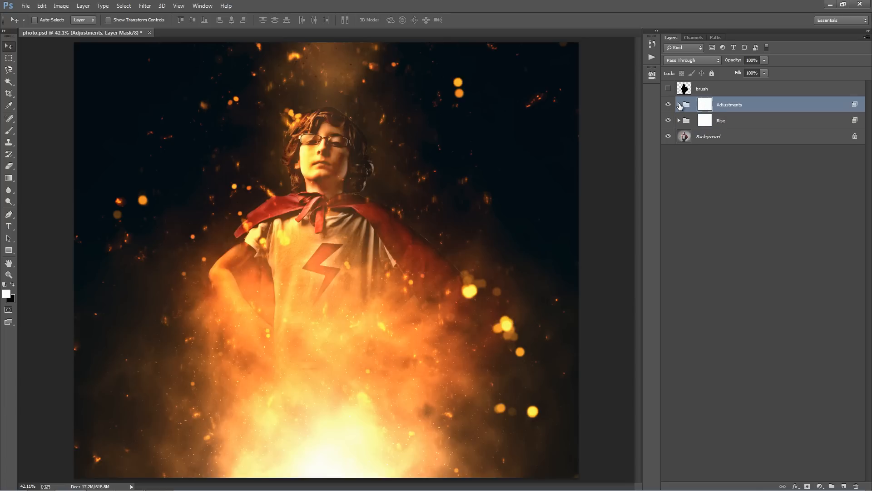
pyautogui.click(679, 105)
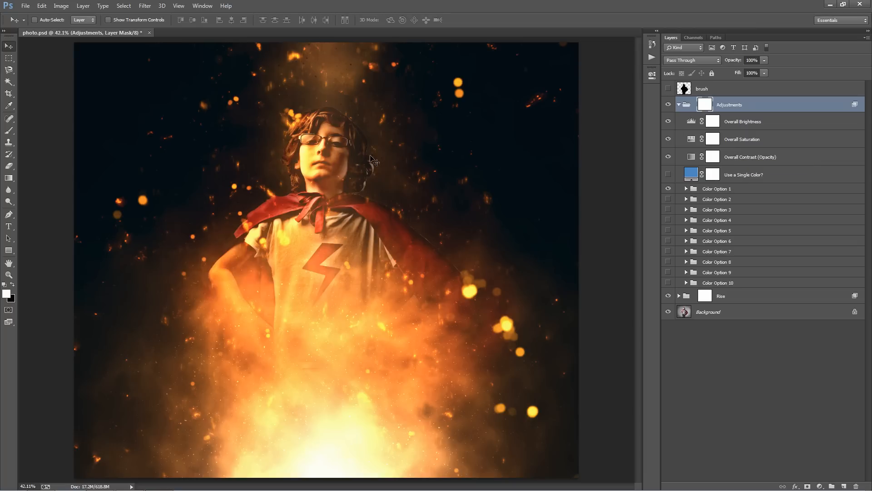
pyautogui.click(678, 105)
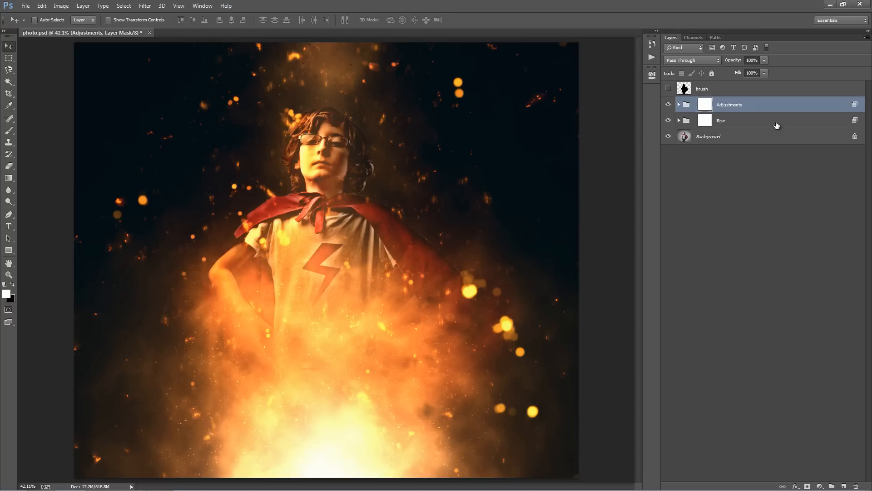
# Expand the Rise group and examine the Overall Brightness Booster layer's effect by toggling its visibility and viewing its Levels settings.
pyautogui.click(775, 123)
pyautogui.click(679, 121)
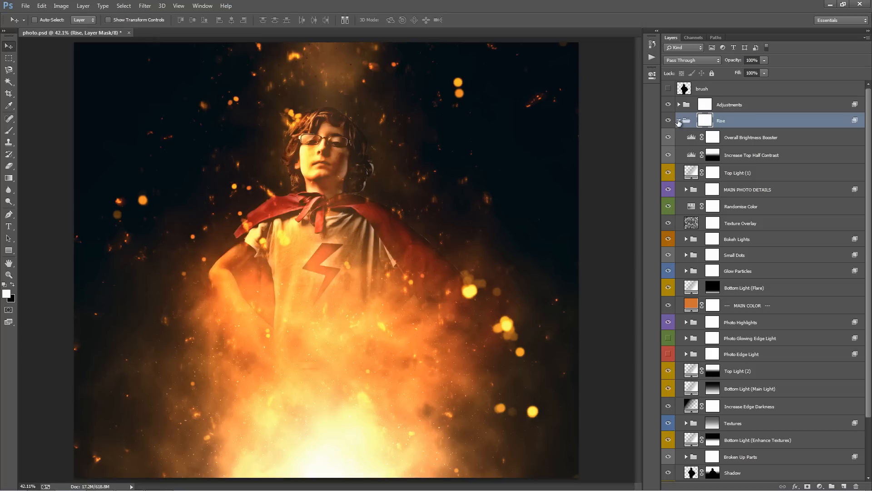
pyautogui.click(759, 138)
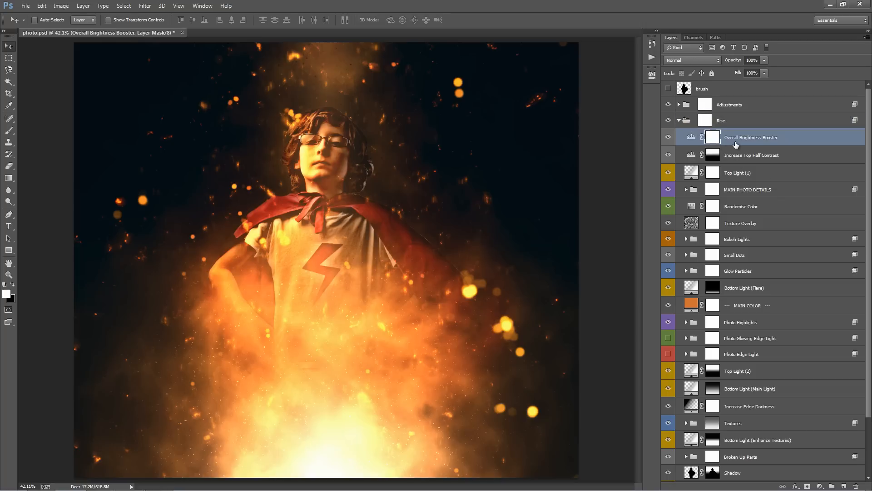
pyautogui.click(669, 137)
pyautogui.click(668, 137)
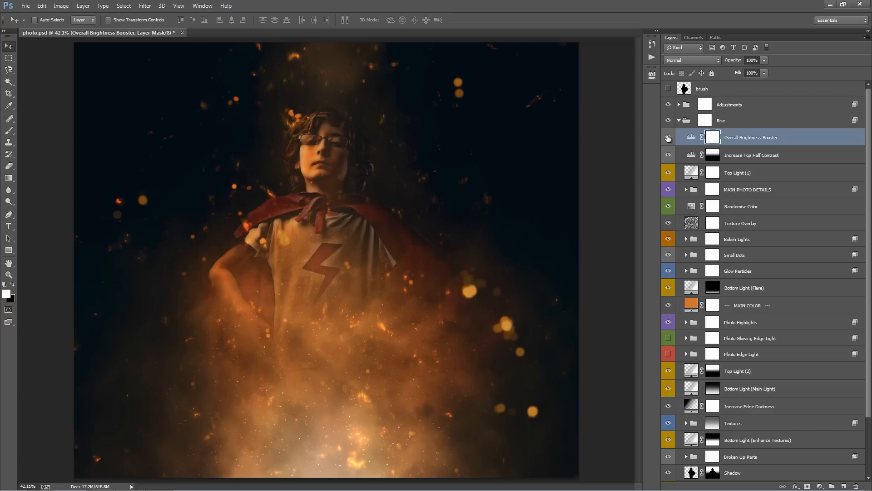
pyautogui.click(668, 137)
pyautogui.click(668, 137)
pyautogui.click(669, 137)
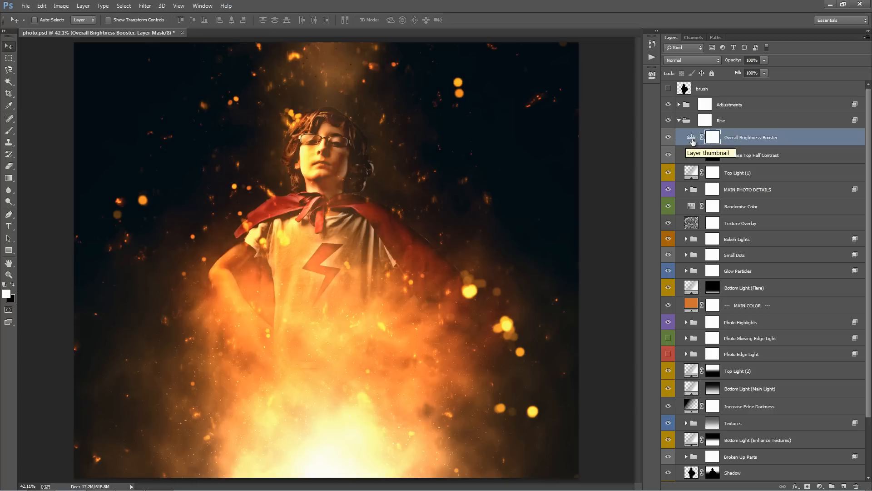
pyautogui.doubleClick(691, 137)
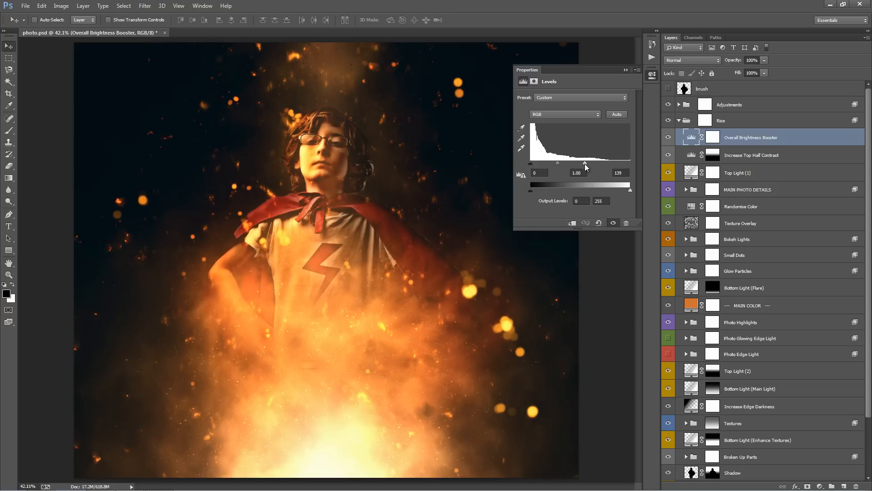
pyautogui.click(624, 70)
# Compare the image with and without the Increase Top Half Contrast layer, and lower that layer's opacity.
pyautogui.click(765, 157)
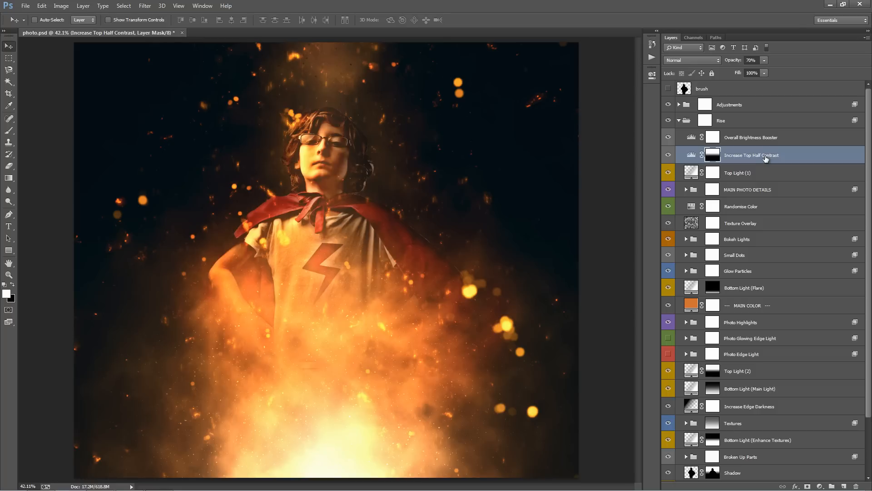
pyautogui.click(667, 156)
pyautogui.click(667, 156)
pyautogui.click(668, 155)
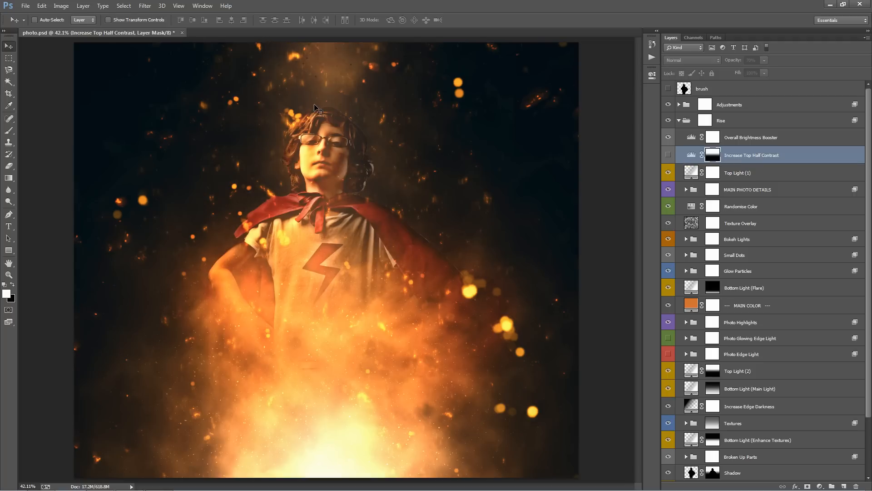
pyautogui.click(668, 155)
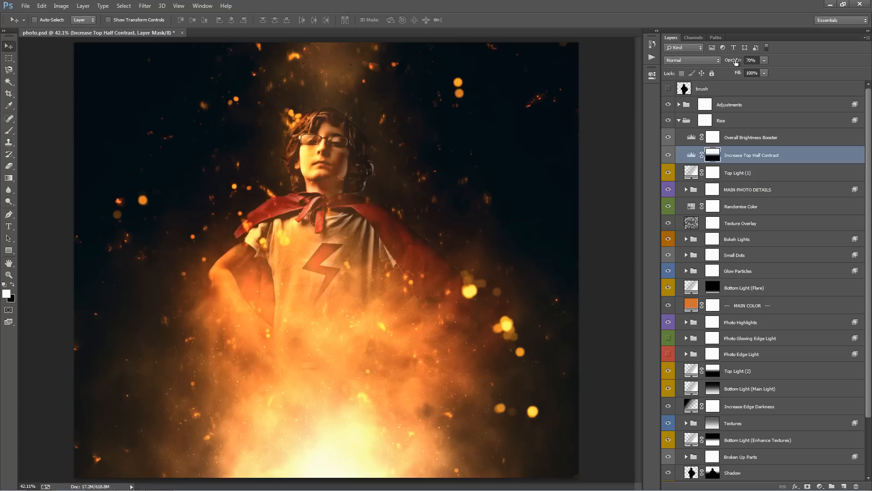
pyautogui.moveTo(736, 62); pyautogui.dragTo(714, 60)
pyautogui.click(749, 61)
# Select the light layers together: Top Light (1), Top Light (2), Top Light (Soft), and the Flare, Main Light and Enhance Textures bottom lights.
pyautogui.click(769, 170)
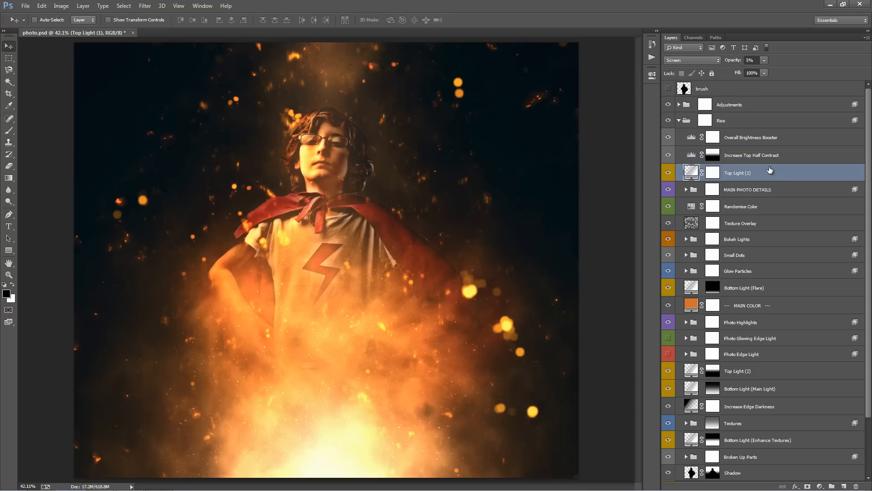
pyautogui.scroll(-3, 770, 171)
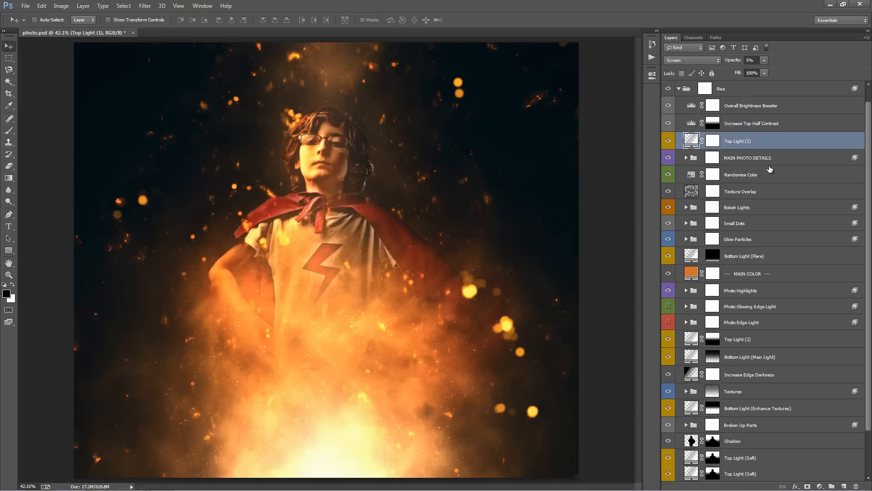
pyautogui.keyDown('ctrl'); pyautogui.click(772, 220); pyautogui.keyUp('ctrl')
pyautogui.keyDown('ctrl'); pyautogui.click(757, 305); pyautogui.keyUp('ctrl')
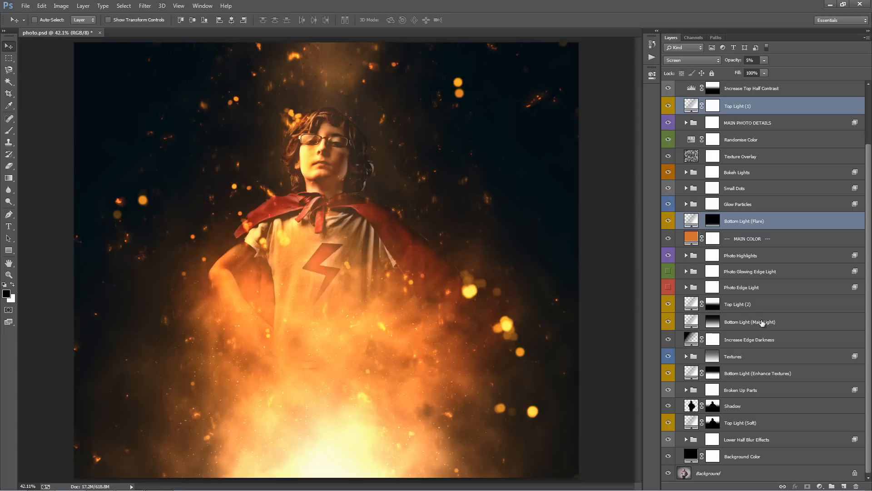
pyautogui.keyDown('ctrl'); pyautogui.click(762, 322); pyautogui.keyUp('ctrl')
pyautogui.keyDown('ctrl'); pyautogui.click(763, 421); pyautogui.keyUp('ctrl')
pyautogui.keyDown('ctrl'); pyautogui.click(769, 376); pyautogui.keyUp('ctrl')
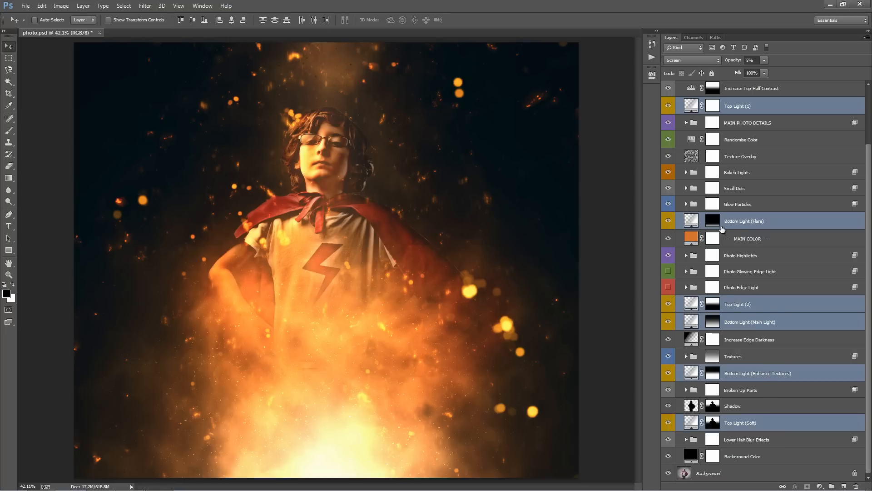
pyautogui.scroll(3, 741, 263)
# Select only the Top Light (1) layer and compare the image with and without it by toggling its visibility.
pyautogui.click(675, 168)
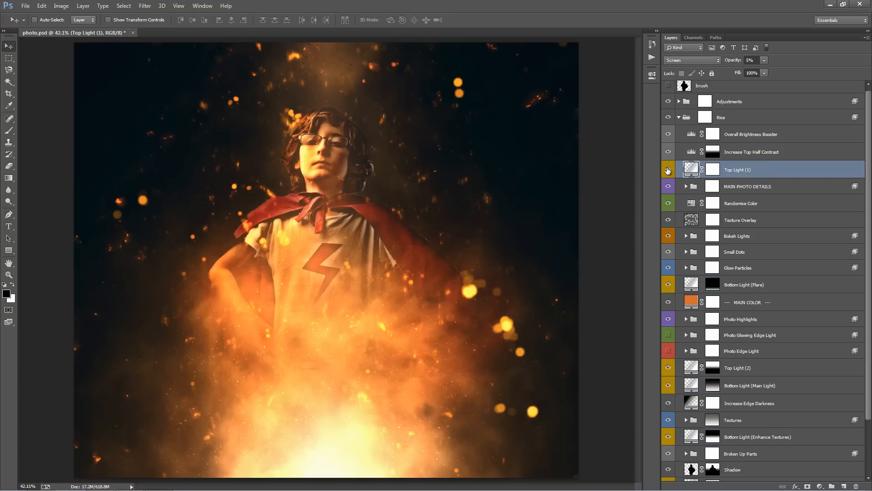
pyautogui.click(668, 170)
pyautogui.click(668, 170)
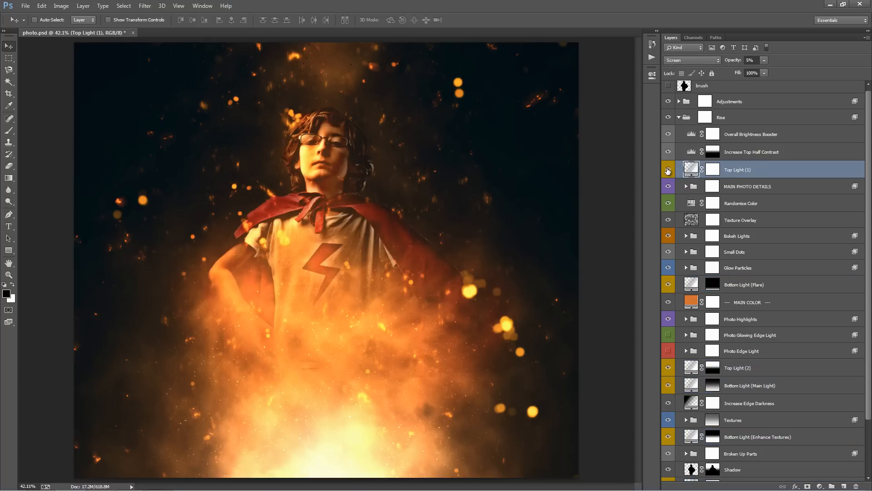
pyautogui.click(668, 170)
pyautogui.click(668, 170)
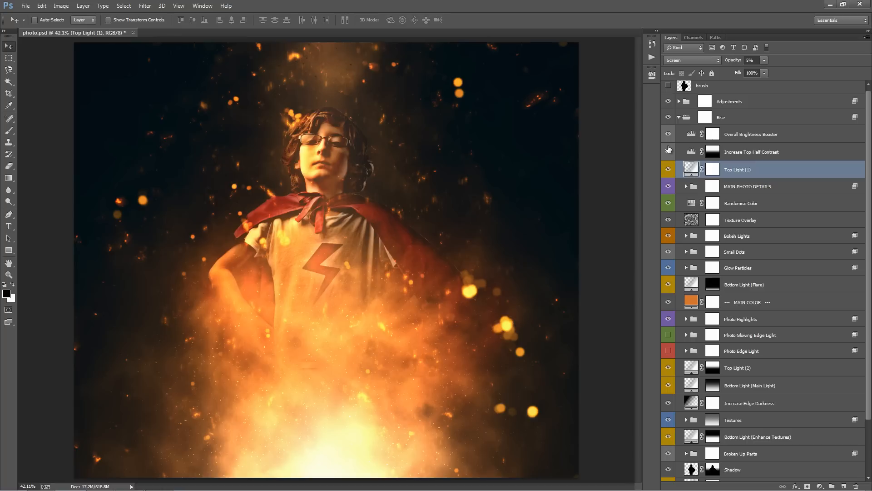
pyautogui.scroll(-4, 799, 300)
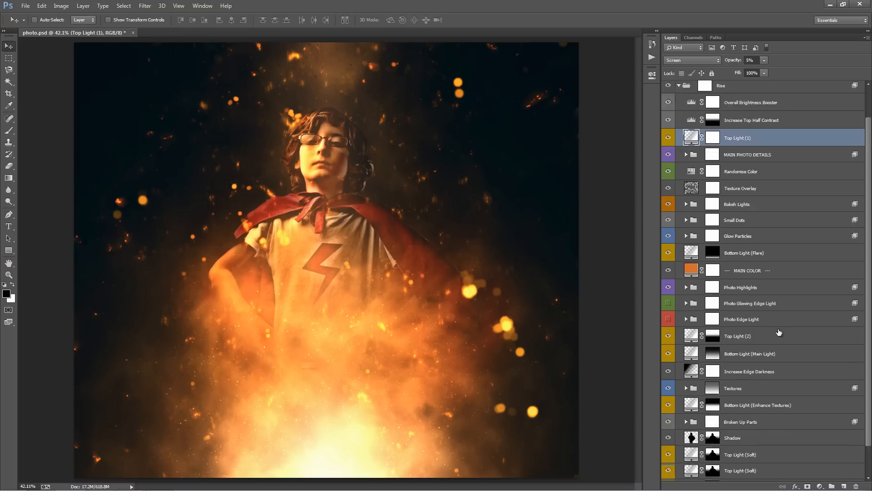
pyautogui.scroll(3, 797, 284)
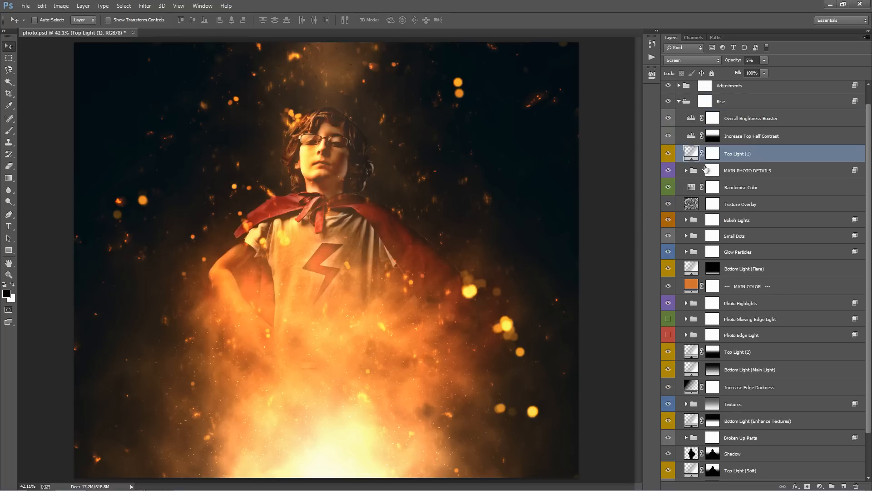
pyautogui.click(669, 153)
pyautogui.click(669, 154)
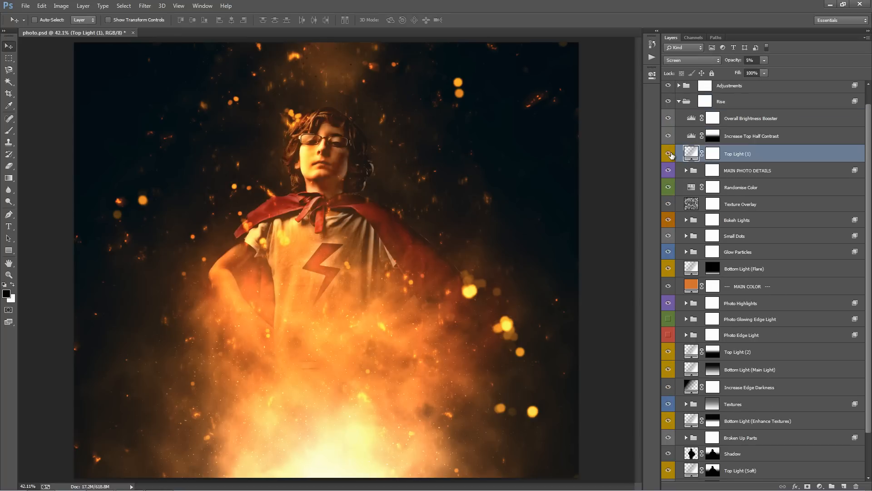
pyautogui.click(669, 153)
pyautogui.click(669, 153)
pyautogui.scroll(1, 687, 169)
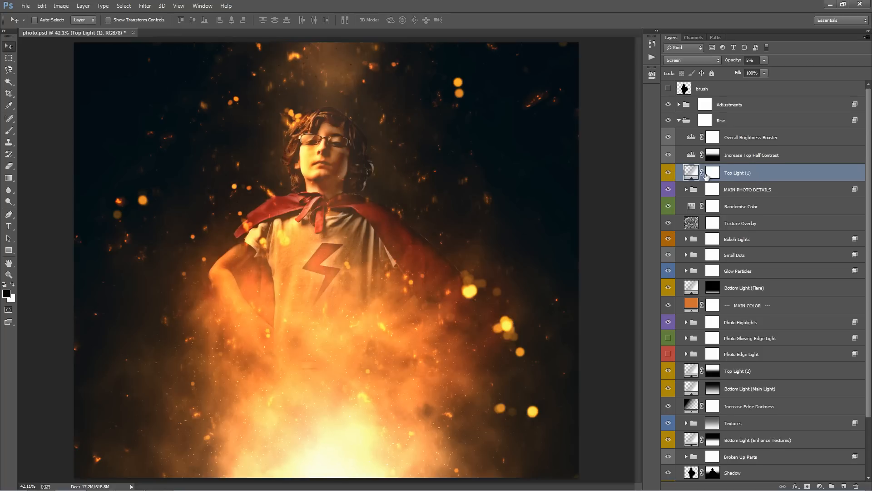
# Set the Top Light (1) layer's gradient fill to an angle of 180° and a scale of 70%.
pyautogui.keyDown('ctrl'); pyautogui.click(751, 289); pyautogui.keyUp('ctrl')
pyautogui.doubleClick(691, 173)
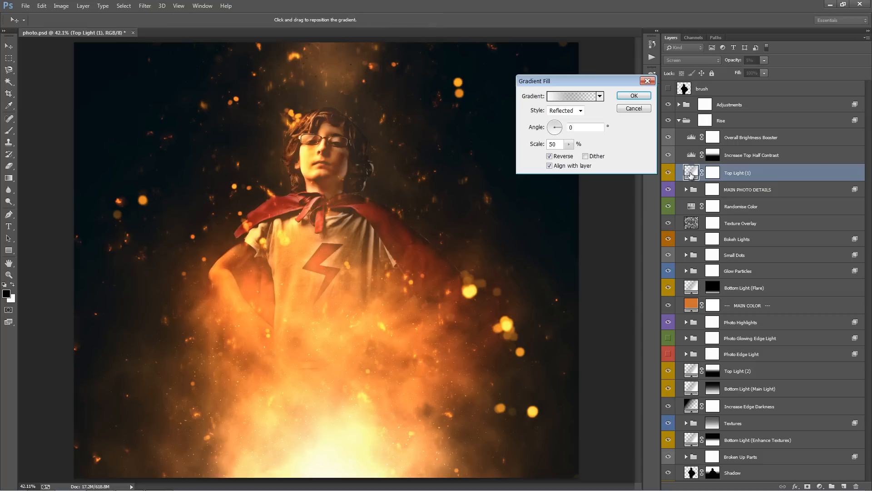
pyautogui.moveTo(560, 129); pyautogui.dragTo(551, 131)
pyautogui.click(569, 147)
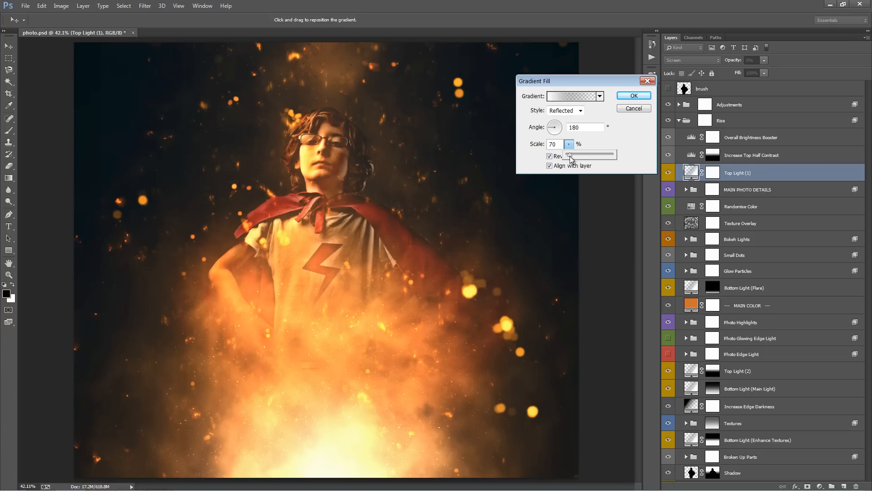
pyautogui.moveTo(570, 157); pyautogui.dragTo(569, 157)
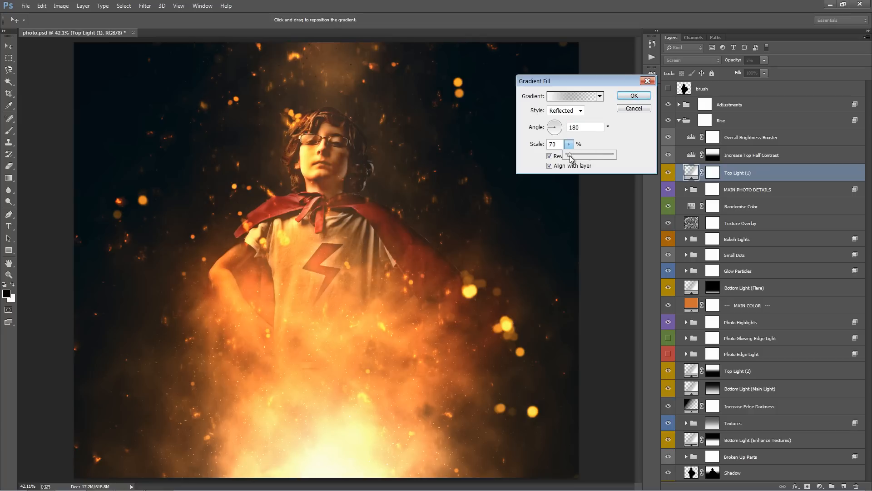
pyautogui.click(634, 95)
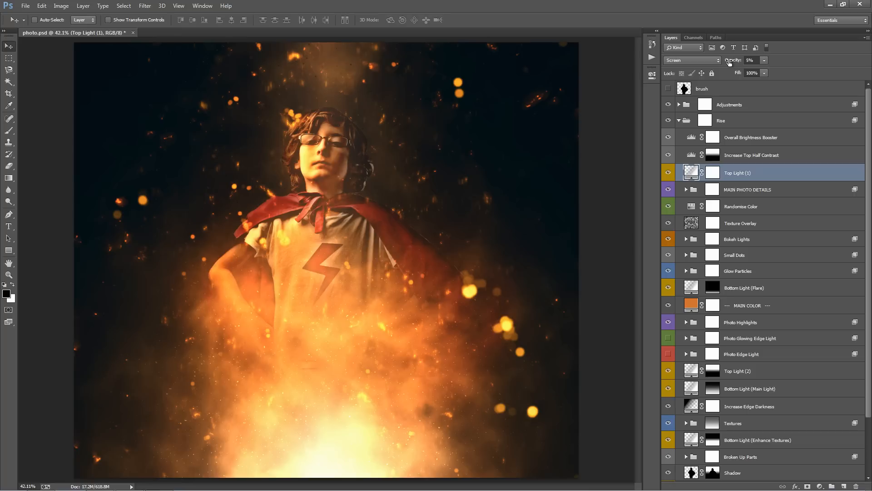
# Raise the Top Light (1) layer's opacity to 14%, duplicate the layer to intensify the light, and undo the duplication.
pyautogui.moveTo(729, 63); pyautogui.dragTo(736, 62)
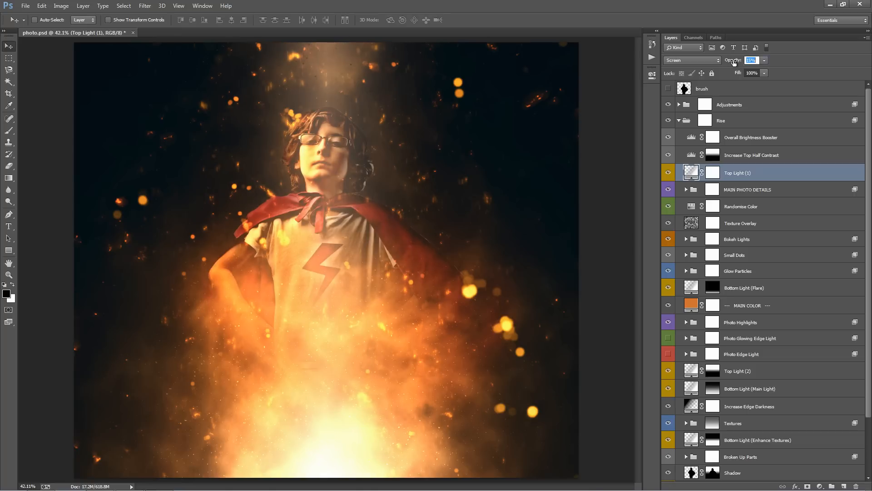
pyautogui.moveTo(734, 62); pyautogui.dragTo(733, 62)
pyautogui.hotkey('ctrl', 'j')
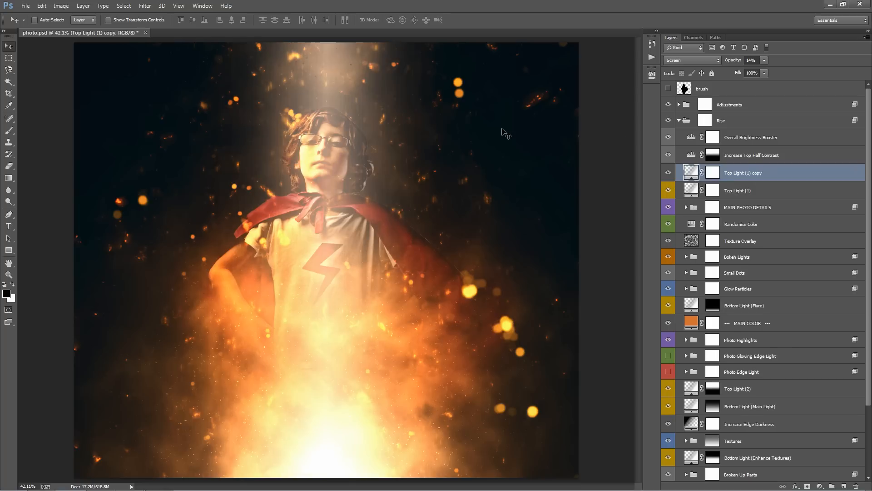
pyautogui.click(712, 173)
pyautogui.hotkey('ctrl', 'z')
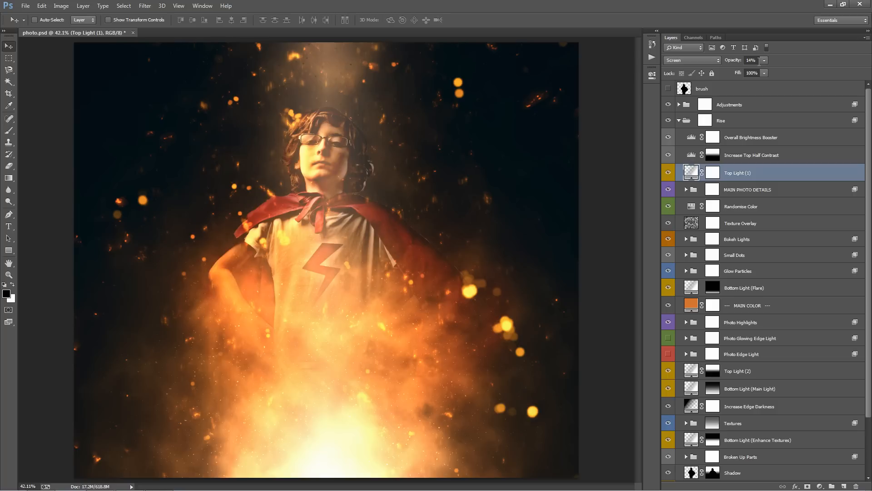
# Set the Top Light (1) layer's opacity to 5%, compare the image with and without it, and leave the layer hidden.
pyautogui.press('0')
pyautogui.press('5')
pyautogui.click(667, 172)
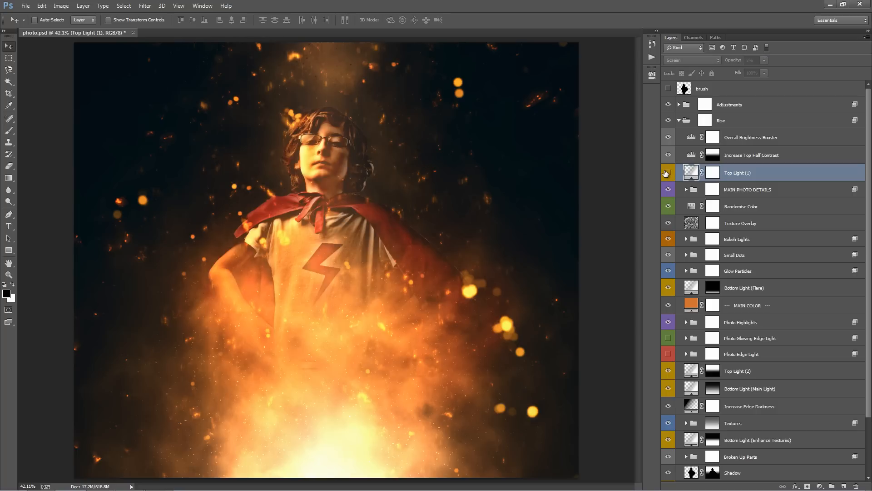
pyautogui.click(667, 172)
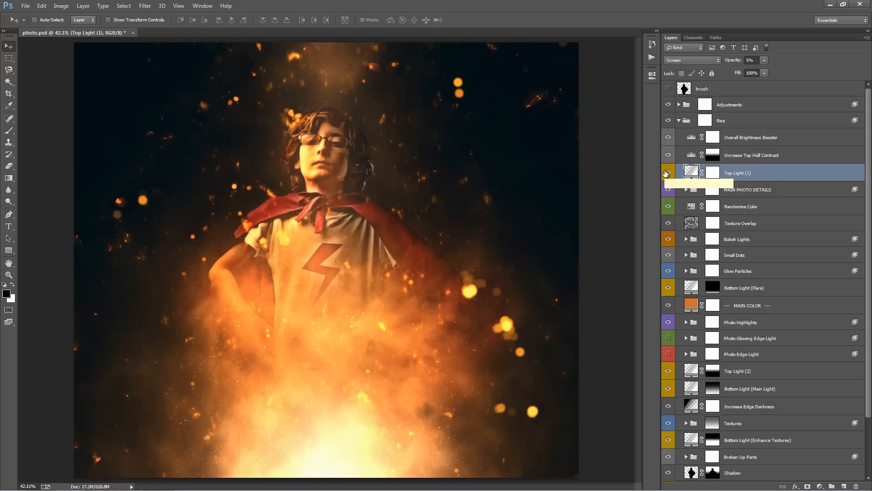
pyautogui.click(667, 172)
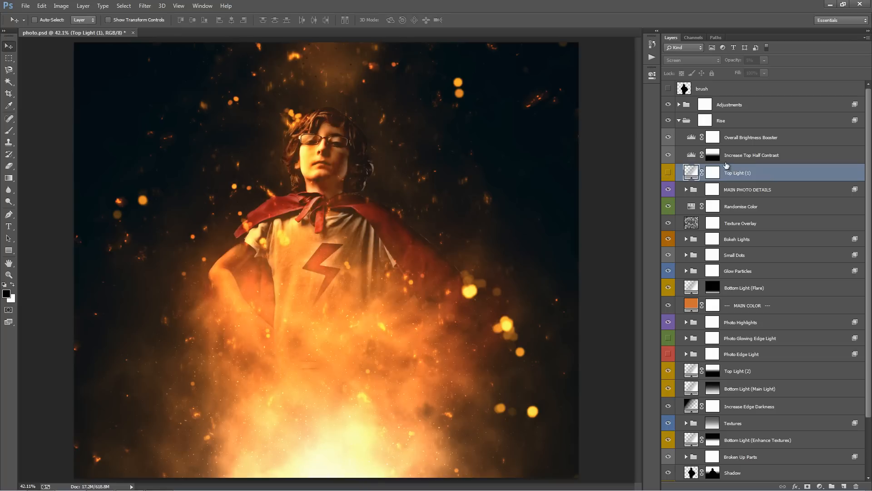
# Compare the image with and without the MAIN PHOTO DETAILS group by toggling its visibility.
pyautogui.click(783, 194)
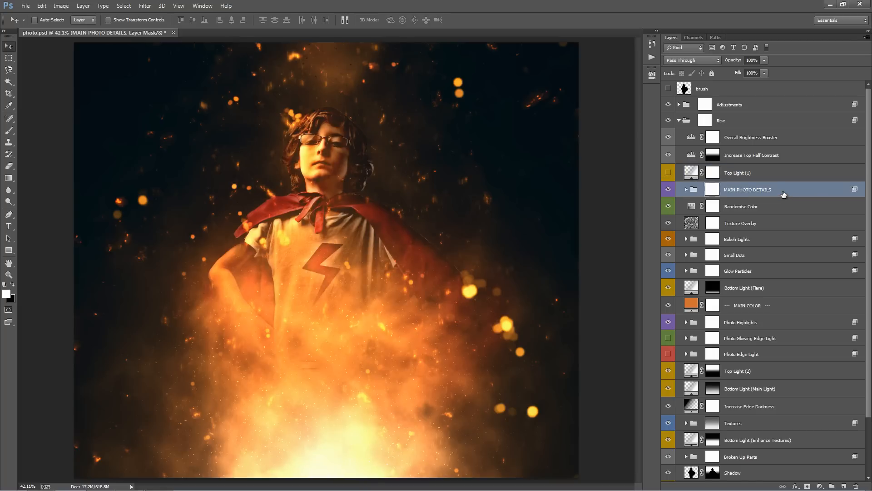
pyautogui.scroll(-3, 783, 194)
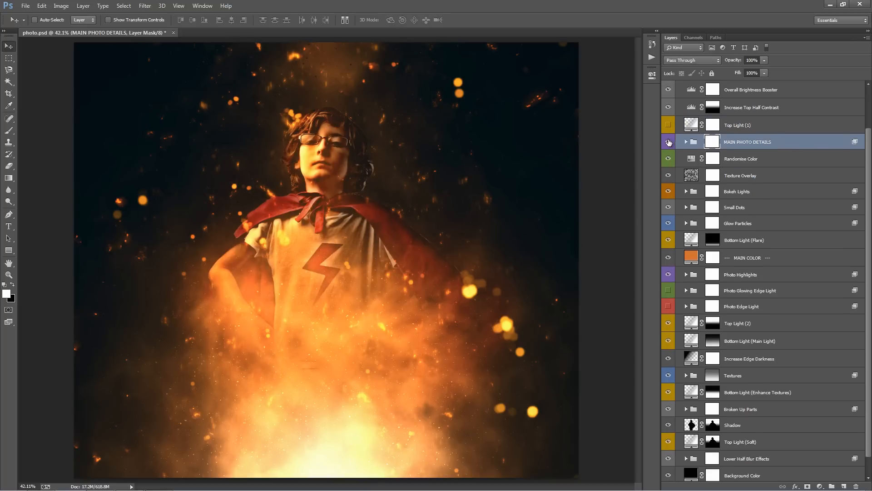
pyautogui.click(668, 142)
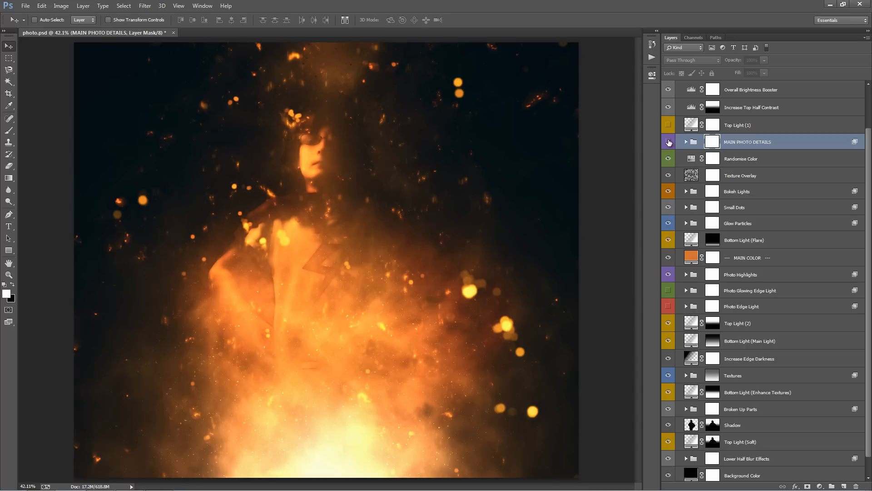
pyautogui.click(668, 142)
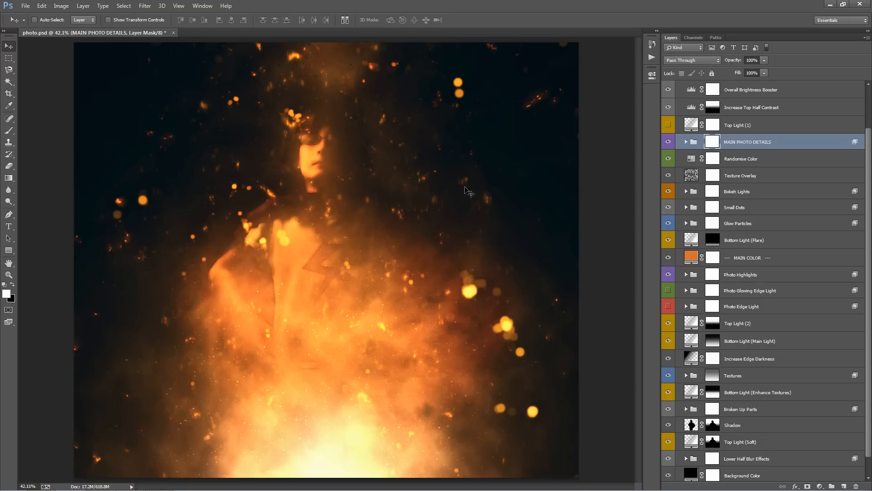
pyautogui.click(668, 142)
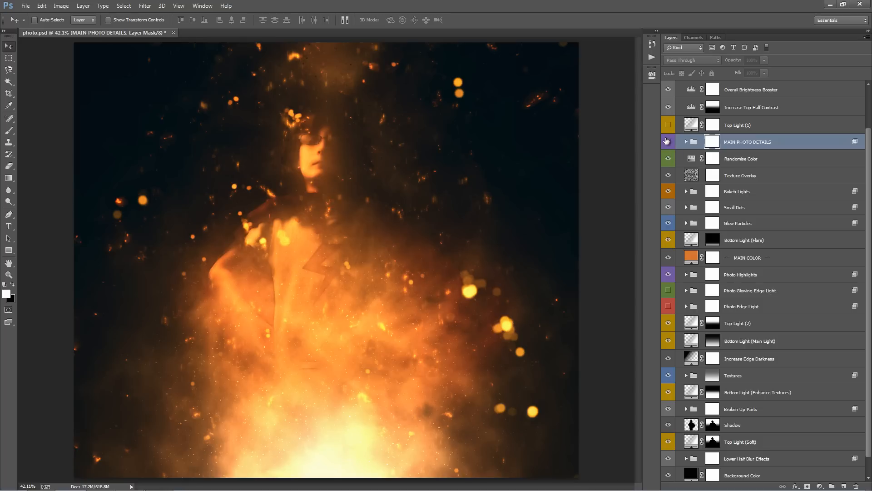
pyautogui.click(668, 141)
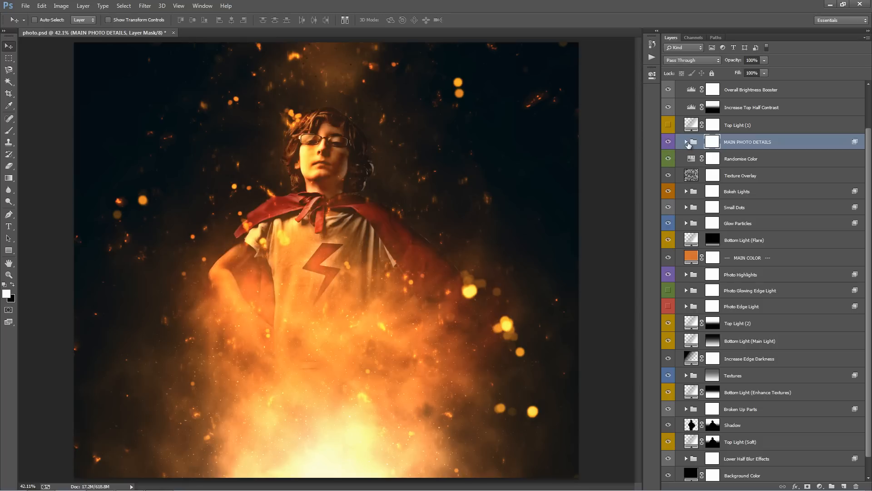
# Expand the MAIN PHOTO DETAILS group, try 0% and 100% opacity on the Original Photo Color layer, and set it to 35%.
pyautogui.click(686, 142)
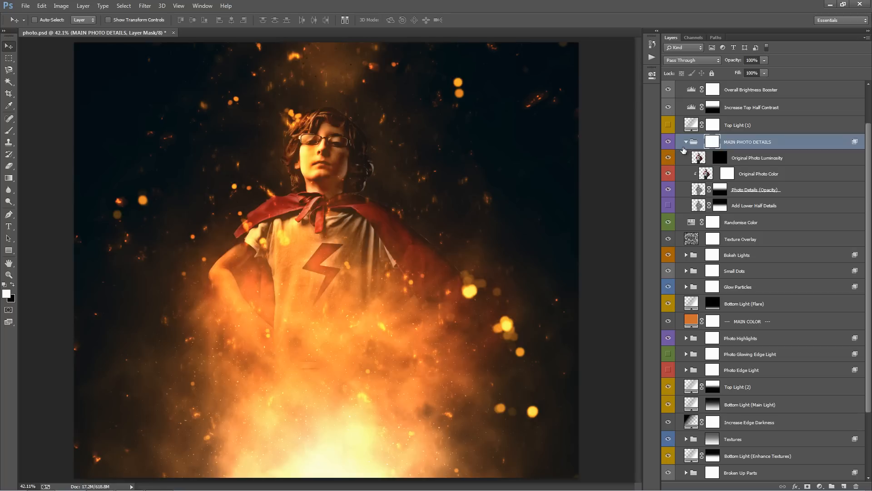
pyautogui.click(782, 165)
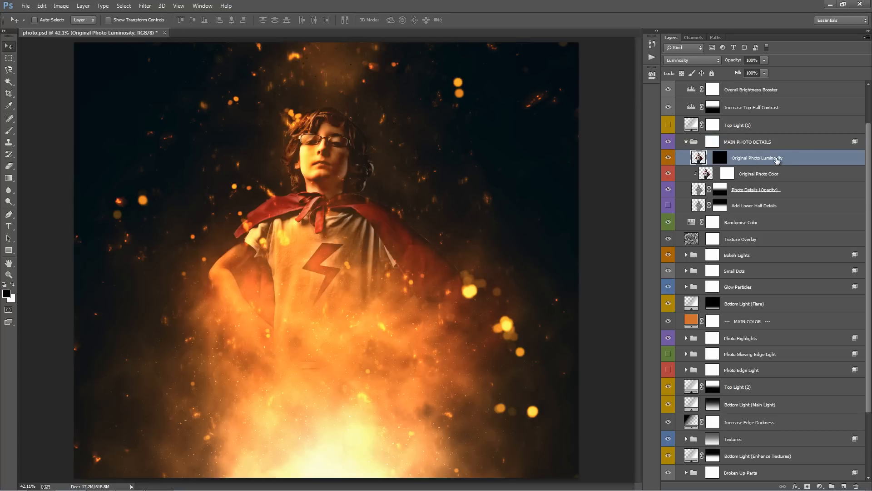
pyautogui.click(768, 174)
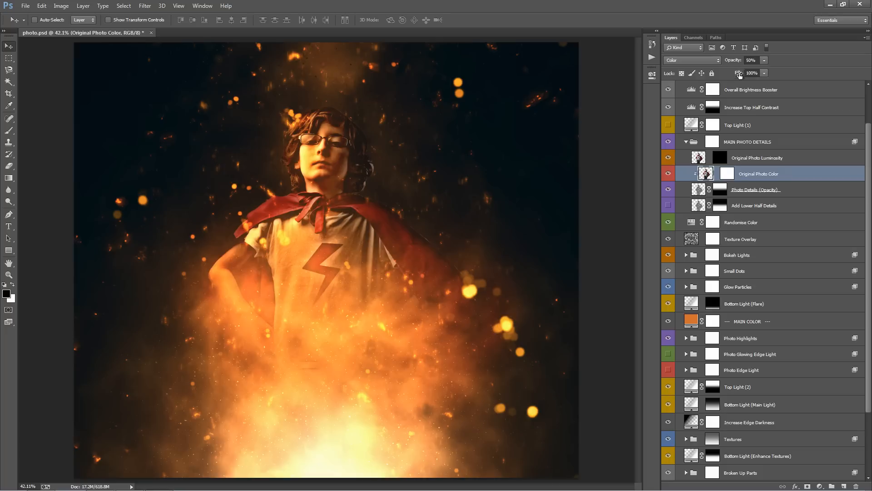
pyautogui.moveTo(733, 62); pyautogui.dragTo(58, 97)
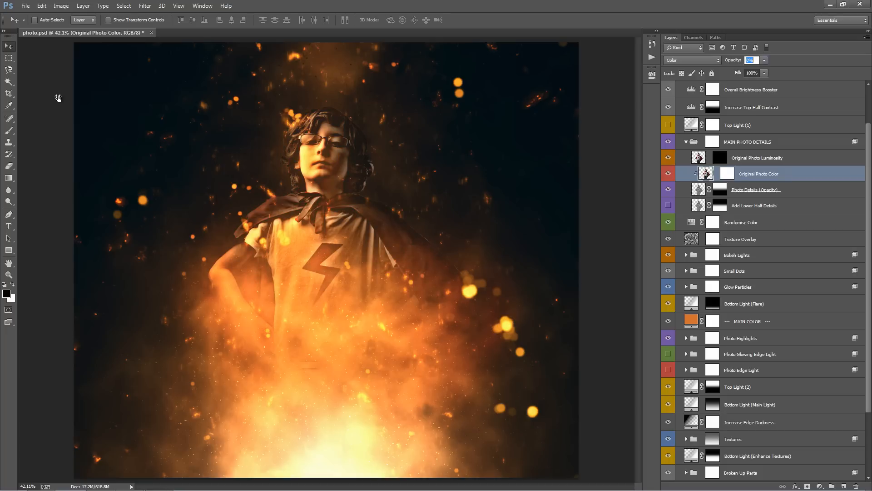
pyautogui.moveTo(58, 98); pyautogui.dragTo(510, 132)
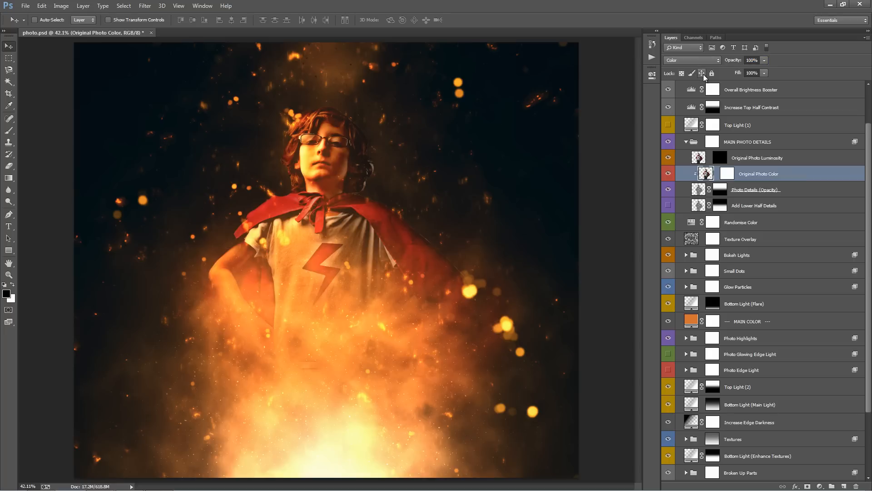
pyautogui.moveTo(733, 60); pyautogui.dragTo(341, 64)
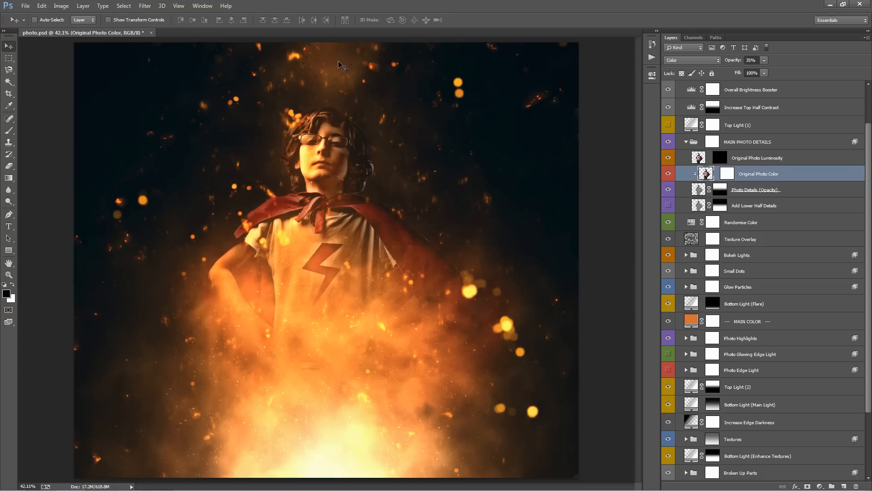
# Compare the image with and without the Photo Details (Opacity) layer, and set the layer's opacity to 29%.
pyautogui.click(736, 194)
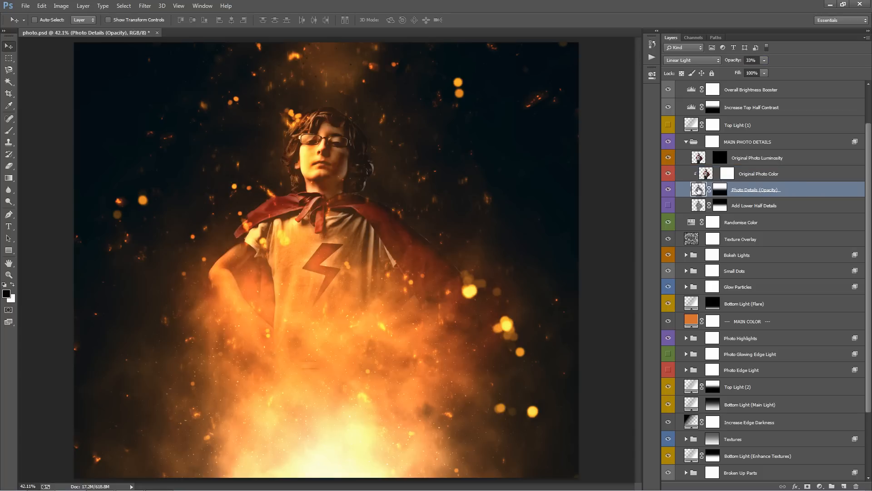
pyautogui.click(668, 190)
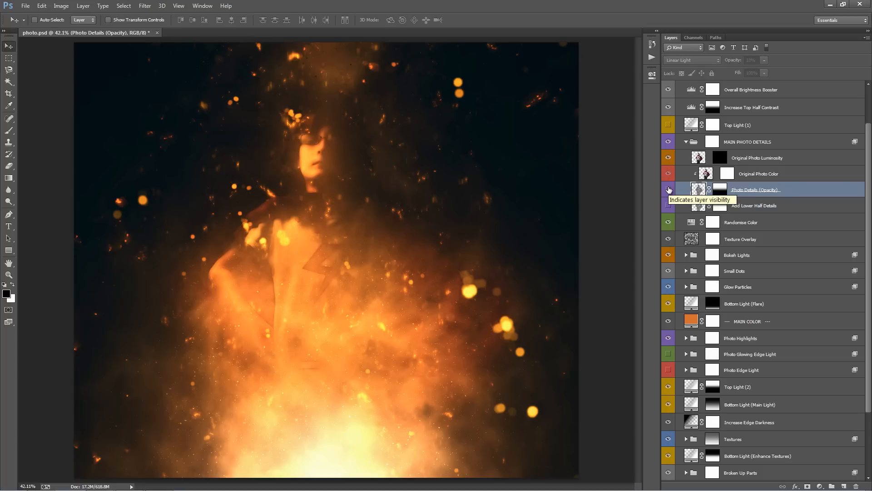
pyautogui.click(668, 190)
pyautogui.click(668, 190)
pyautogui.click(668, 190)
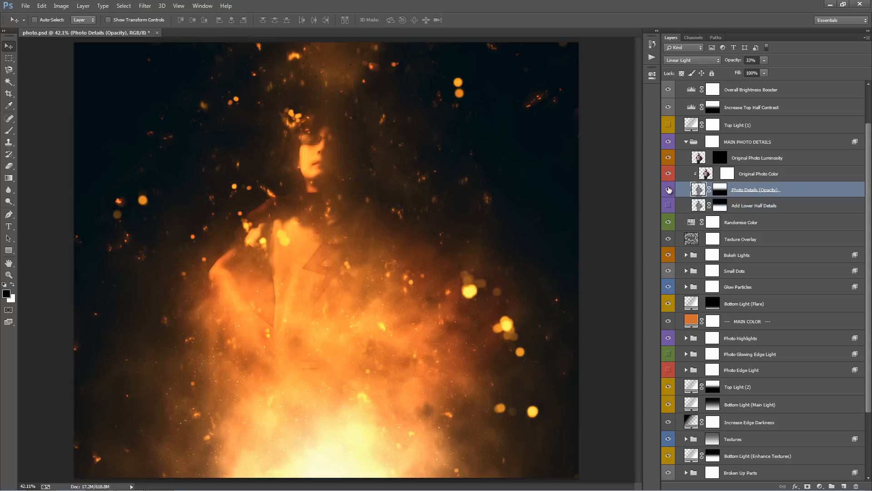
pyautogui.moveTo(732, 63)
pyautogui.mouseDown()
pyautogui.moveTo(745, 68)
pyautogui.moveTo(735, 67)
pyautogui.mouseUp()
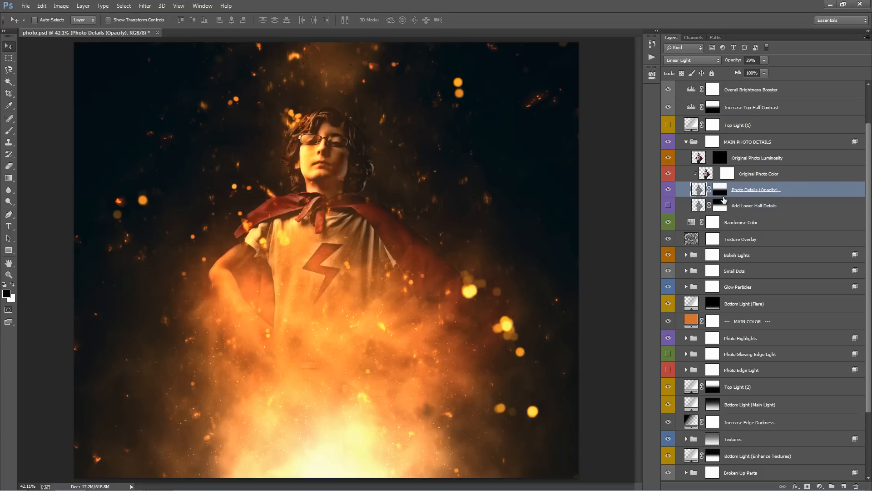
# Show the Add Lower Half Details layer, try its opacity at 29%, and undo the opacity change.
pyautogui.click(768, 207)
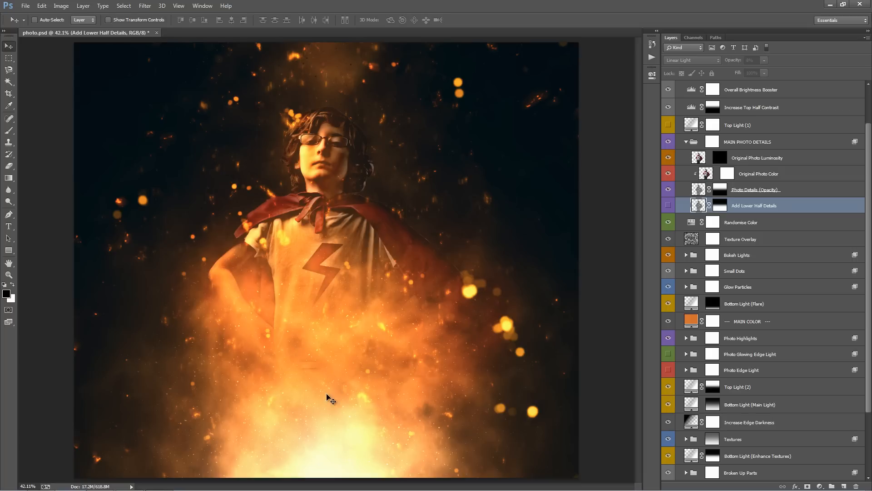
pyautogui.click(669, 207)
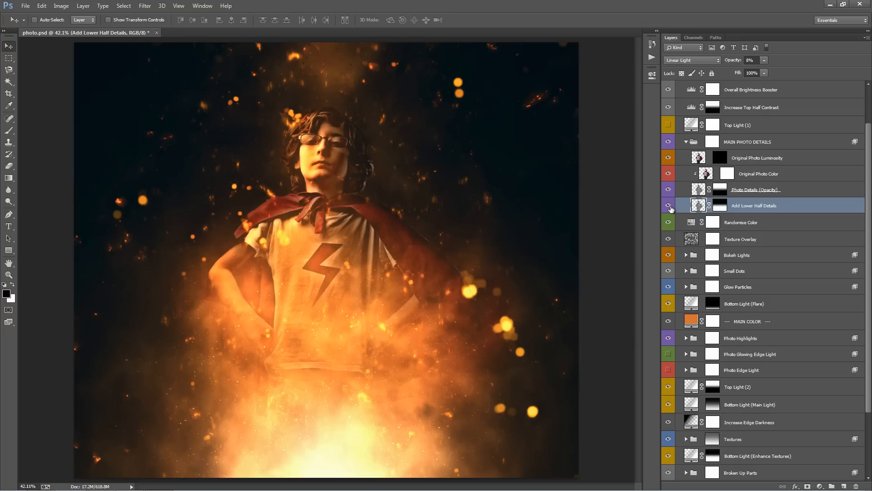
pyautogui.click(669, 206)
pyautogui.click(669, 205)
pyautogui.moveTo(732, 62); pyautogui.dragTo(741, 62)
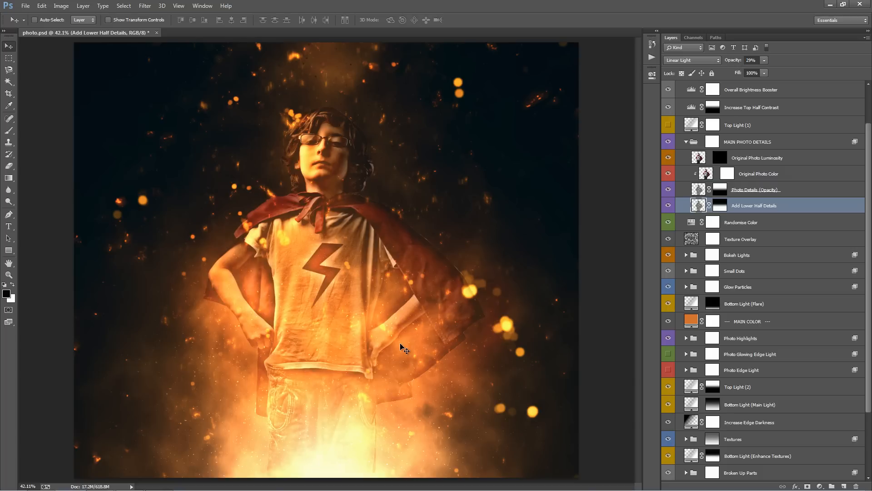
pyautogui.hotkey('ctrl', 'z')
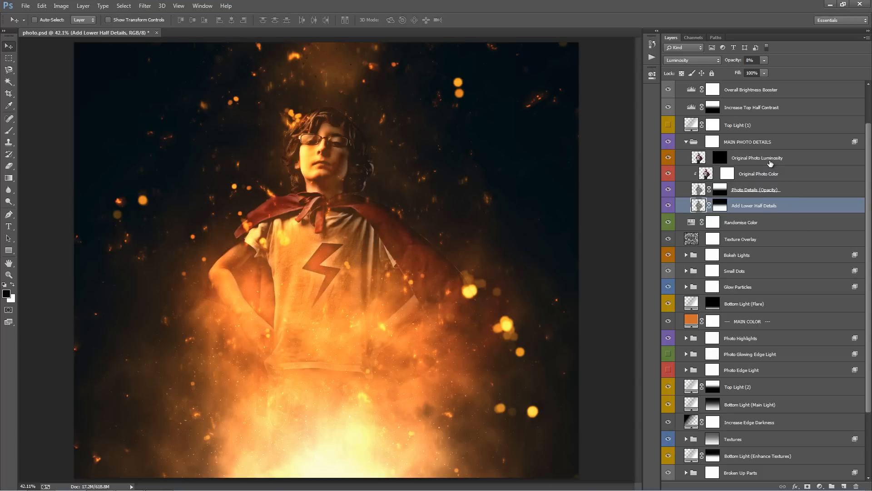
# Compare the image with and without the Original Photo Luminosity layer by toggling its visibility.
pyautogui.click(762, 159)
pyautogui.click(668, 158)
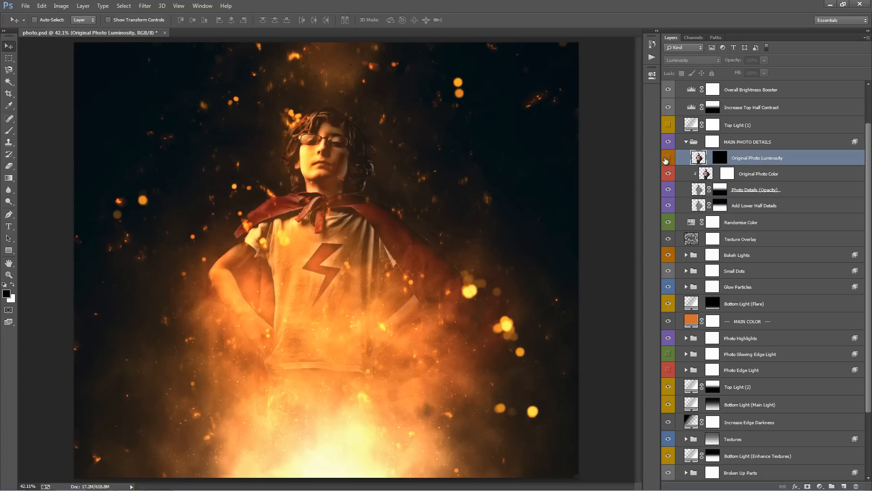
pyautogui.click(667, 158)
pyautogui.click(667, 158)
pyautogui.click(668, 159)
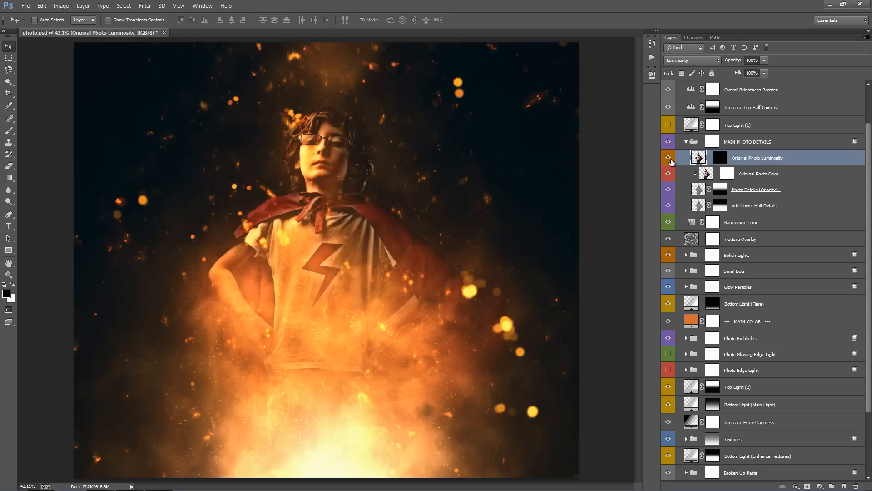
# Paint white over the boy's face on the Original Photo Luminosity mask with a size 300 brush at 15% opacity, and undo the strokes.
pyautogui.click(719, 158)
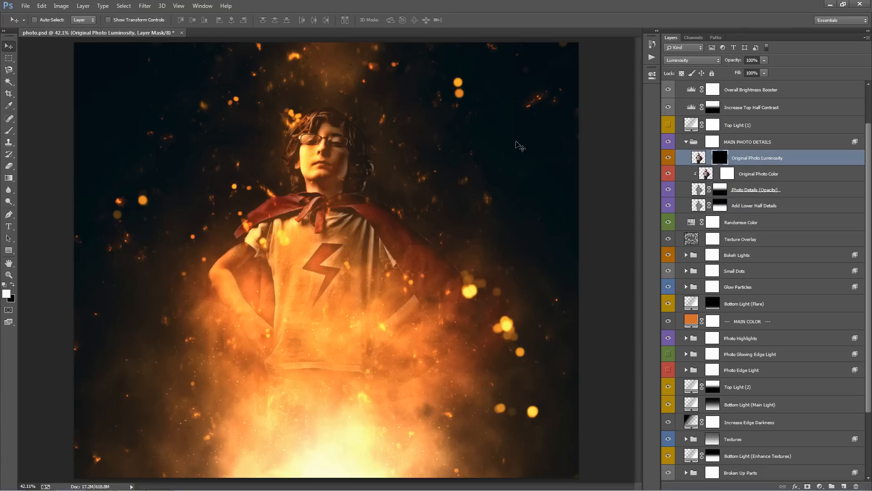
pyautogui.press('b')
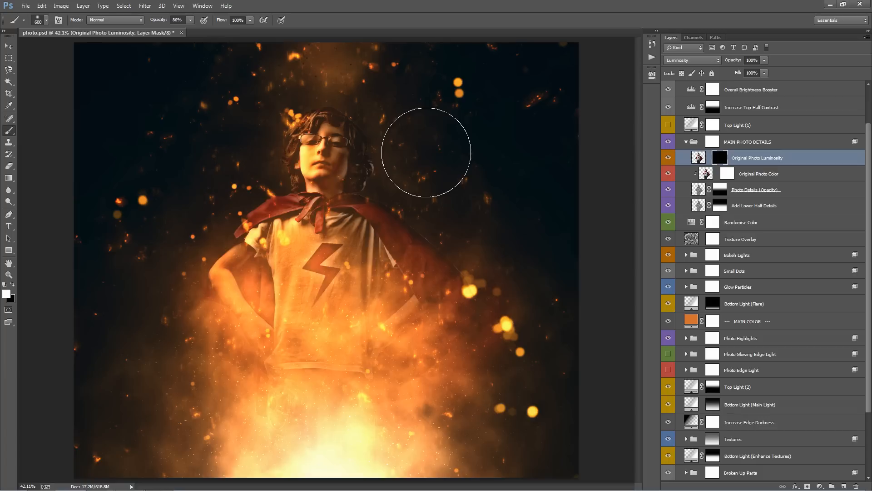
pyautogui.press('[')
pyautogui.press('[')
pyautogui.press('[')
pyautogui.click(191, 20)
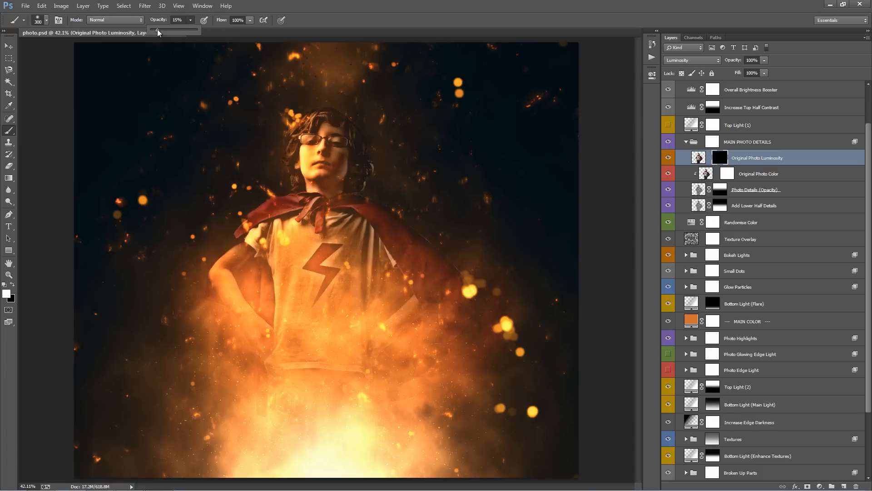
pyautogui.click(509, 141)
pyautogui.click(343, 138)
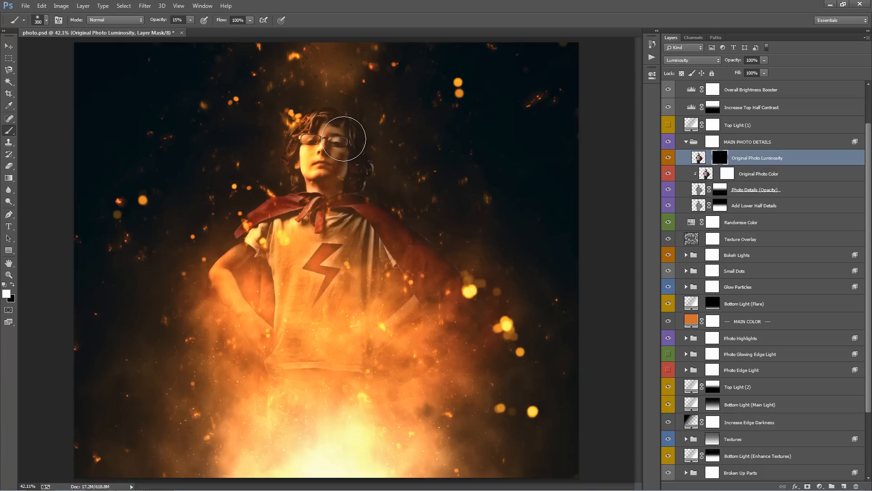
pyautogui.moveTo(343, 139)
pyautogui.mouseDown()
pyautogui.moveTo(320, 161)
pyautogui.moveTo(321, 176)
pyautogui.moveTo(353, 183)
pyautogui.mouseUp()
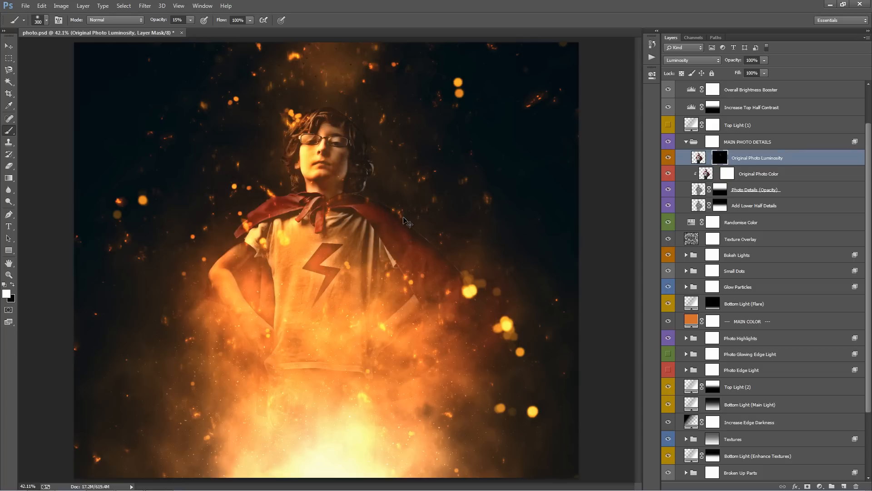
pyautogui.hotkey('alt', '[')
pyautogui.hotkey('alt', '[')
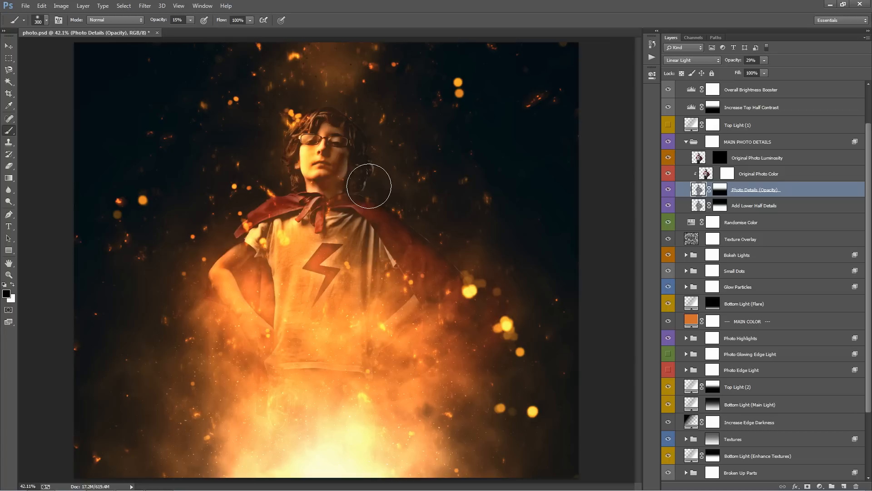
# Brush over the face on the Original Photo Luminosity mask once more and undo the stroke.
pyautogui.click(720, 162)
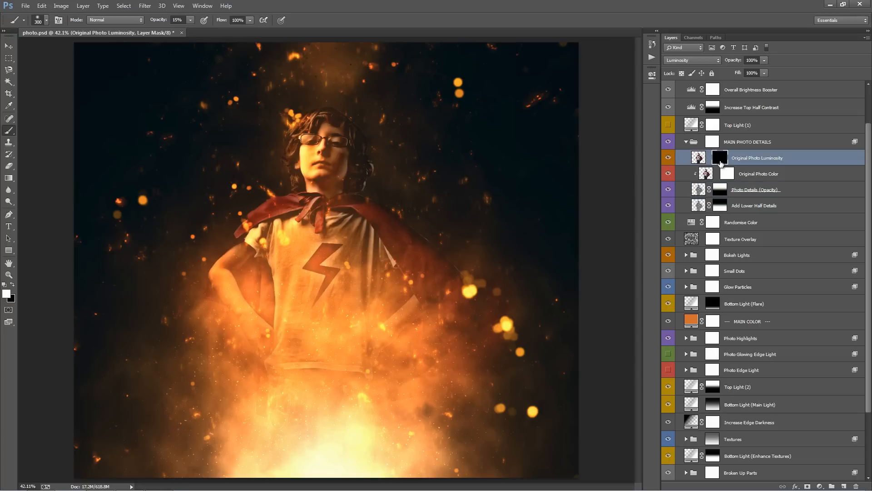
pyautogui.moveTo(339, 139); pyautogui.dragTo(328, 169)
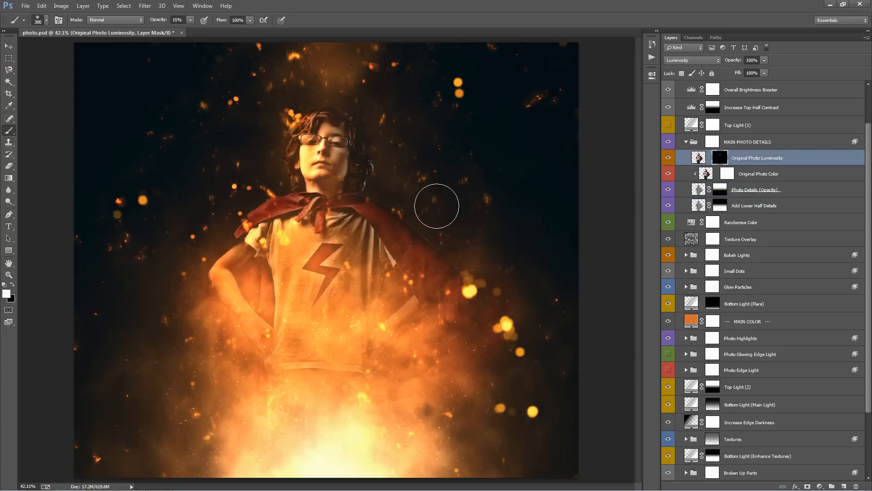
pyautogui.hotkey('ctrl', 'z')
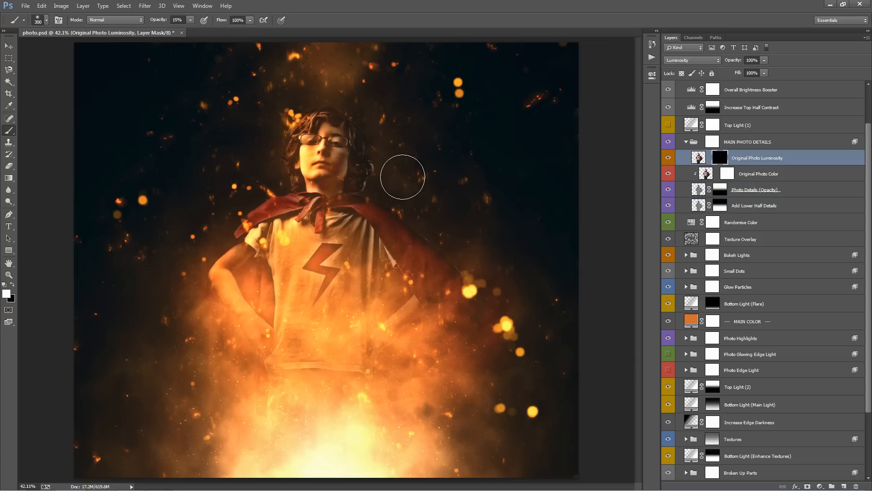
pyautogui.keyDown('ctrl'); pyautogui.click(406, 182); pyautogui.keyUp('ctrl')
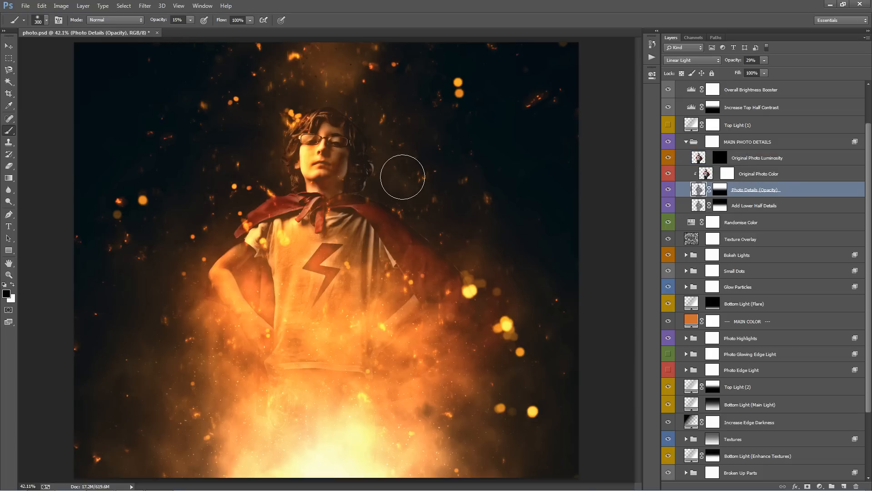
# Hide the Add Lower Half Details layer and collapse the MAIN PHOTO DETAILS group.
pyautogui.press('v')
pyautogui.click(808, 163)
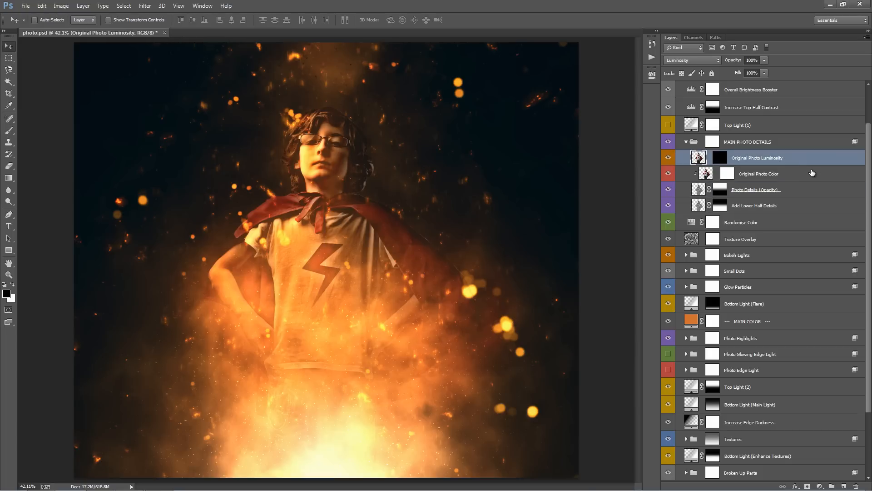
pyautogui.click(668, 205)
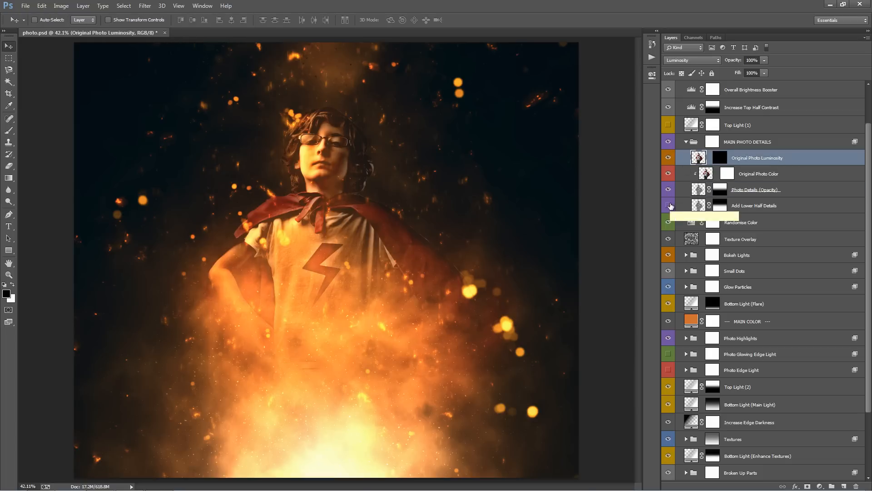
pyautogui.click(686, 143)
# Compare the image with and without the Texture Overlay layer by toggling its visibility.
pyautogui.click(751, 160)
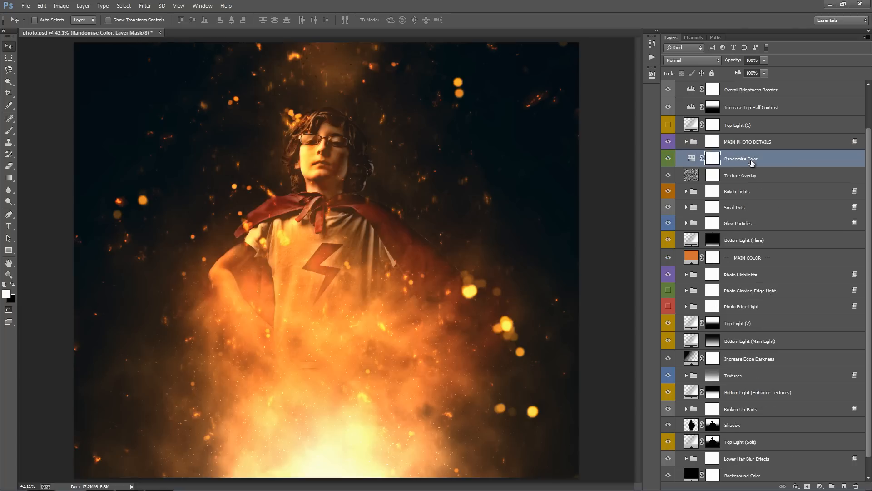
pyautogui.click(732, 177)
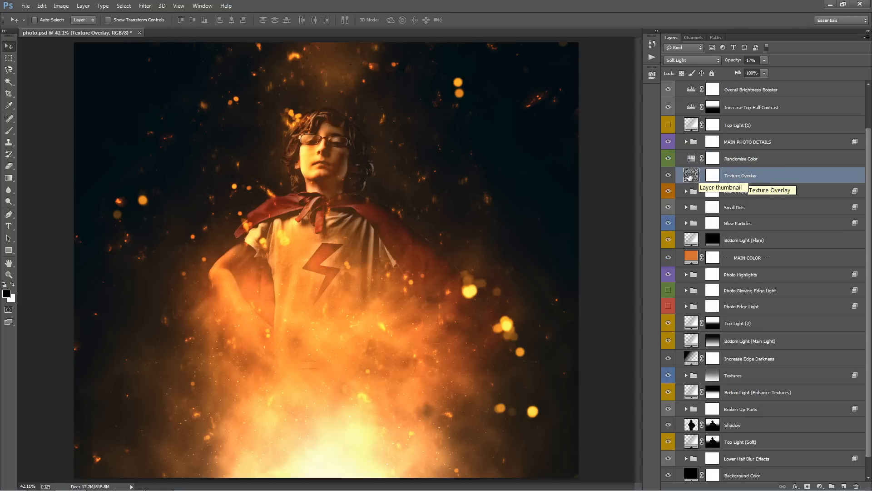
pyautogui.click(668, 175)
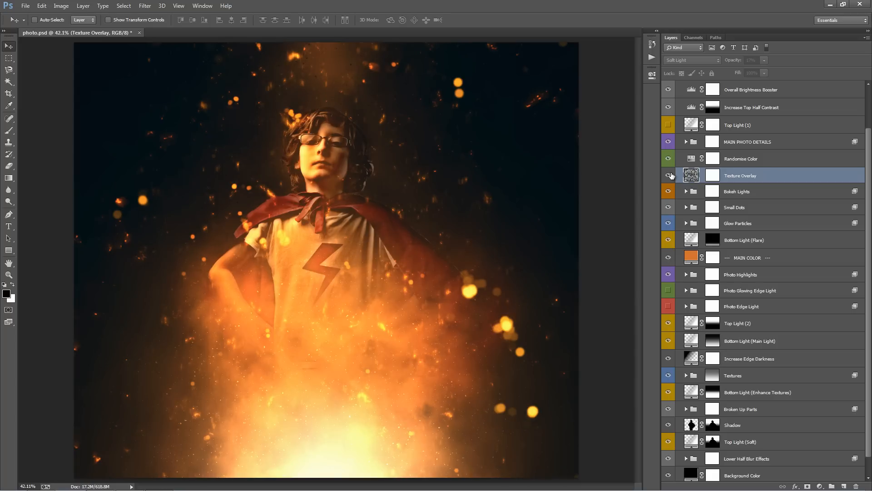
pyautogui.click(668, 176)
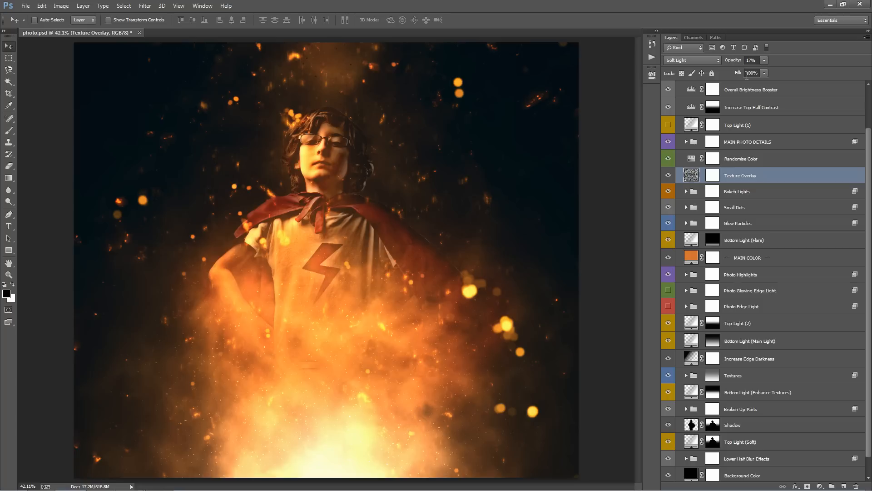
# Duplicate the Texture Overlay layer and set the copy's opacity to 23%.
pyautogui.moveTo(731, 63); pyautogui.dragTo(742, 64)
pyautogui.hotkey('ctrl', 'j')
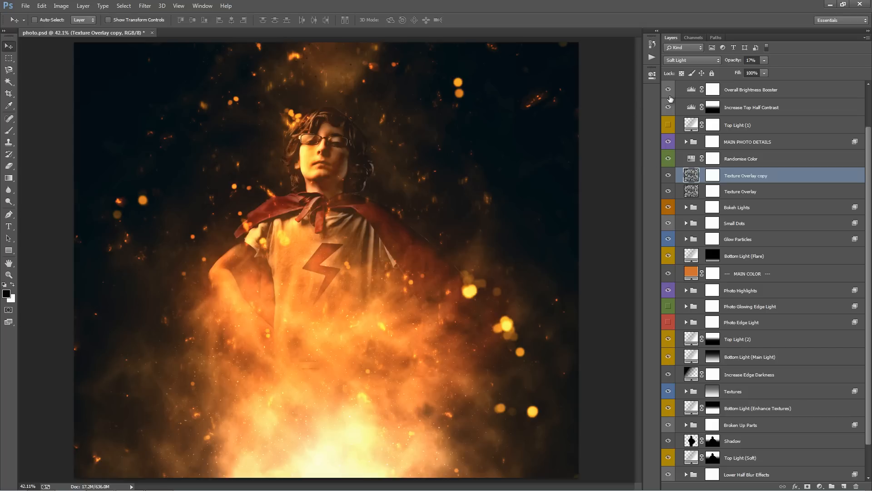
pyautogui.moveTo(729, 64); pyautogui.dragTo(732, 63)
# Invert the Texture Overlay copy's mask and paint white beside the lower body and the head with a size 500 brush at 78% opacity.
pyautogui.click(716, 177)
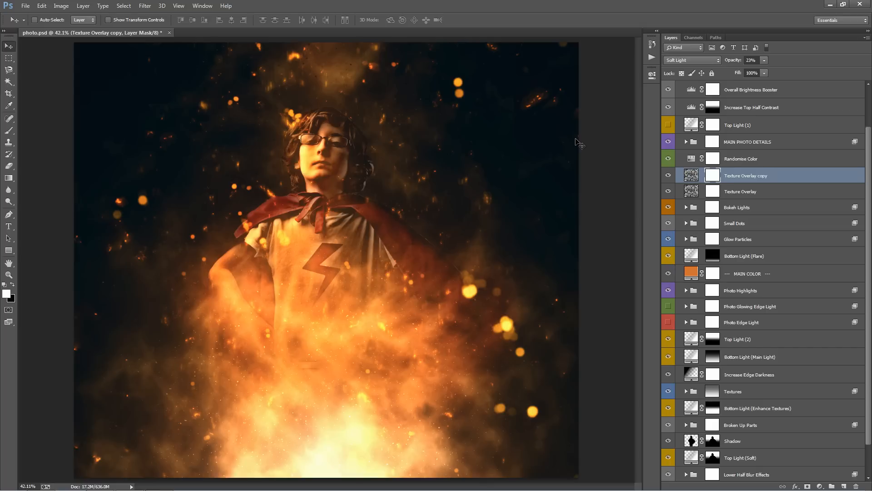
pyautogui.hotkey('ctrl', 'i')
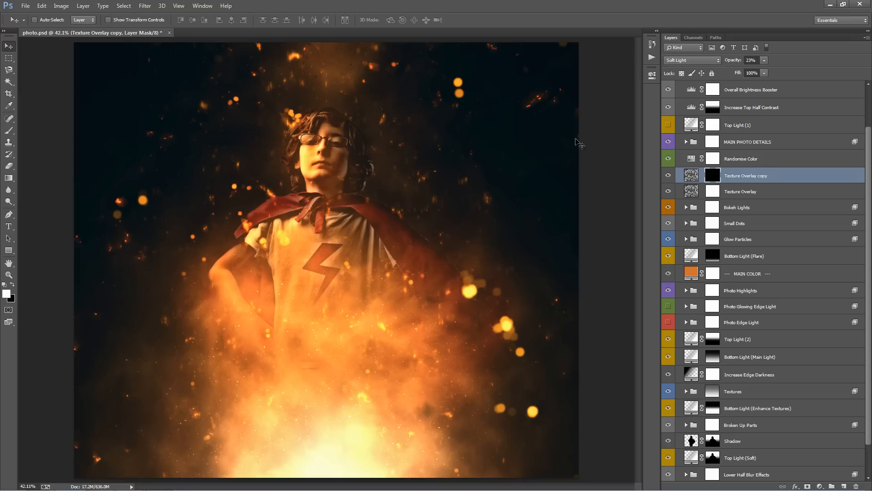
pyautogui.press('b')
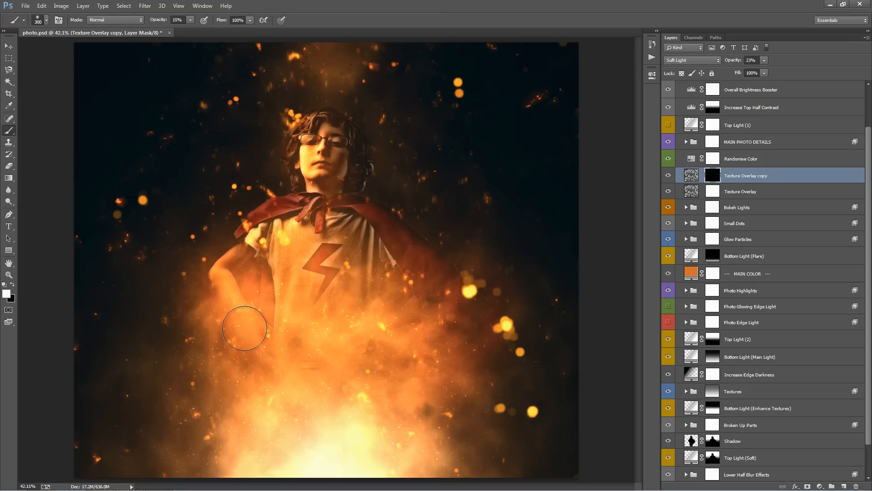
pyautogui.press(']')
pyautogui.press(']')
pyautogui.moveTo(189, 24); pyautogui.dragTo(219, 34)
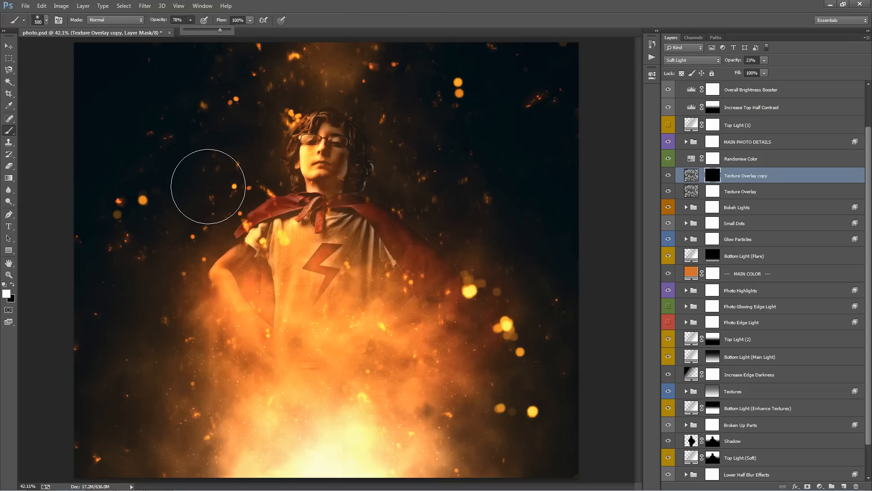
pyautogui.click(169, 355)
pyautogui.moveTo(173, 347); pyautogui.dragTo(116, 382)
pyautogui.moveTo(163, 360)
pyautogui.mouseDown()
pyautogui.moveTo(136, 457)
pyautogui.moveTo(164, 391)
pyautogui.mouseUp()
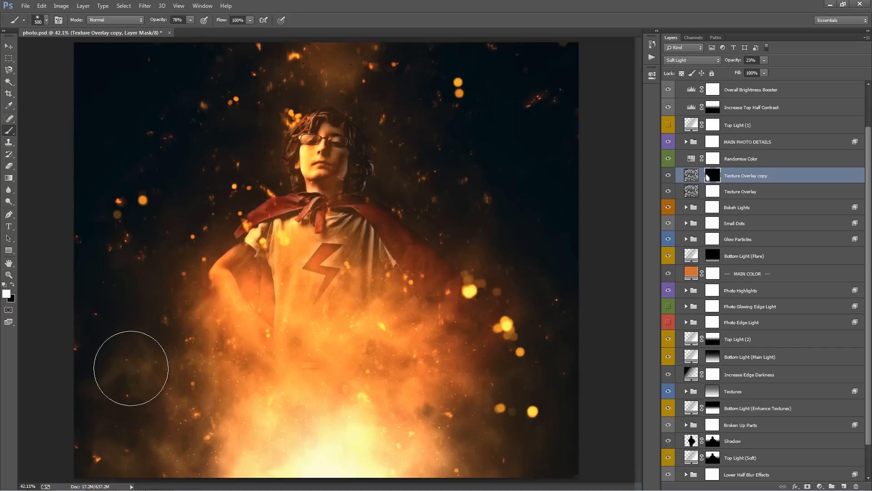
pyautogui.moveTo(423, 362); pyautogui.dragTo(489, 297)
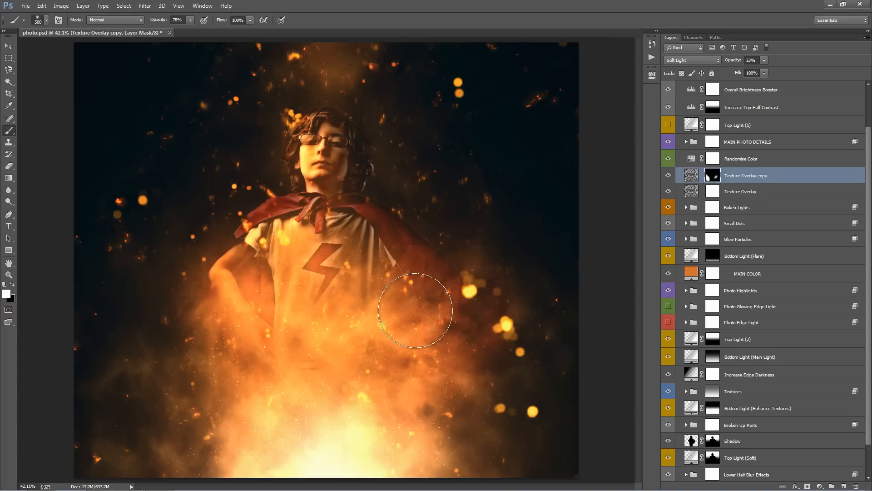
pyautogui.moveTo(361, 121)
pyautogui.mouseDown()
pyautogui.moveTo(360, 172)
pyautogui.moveTo(370, 175)
pyautogui.moveTo(366, 159)
pyautogui.mouseUp()
pyautogui.press('v')
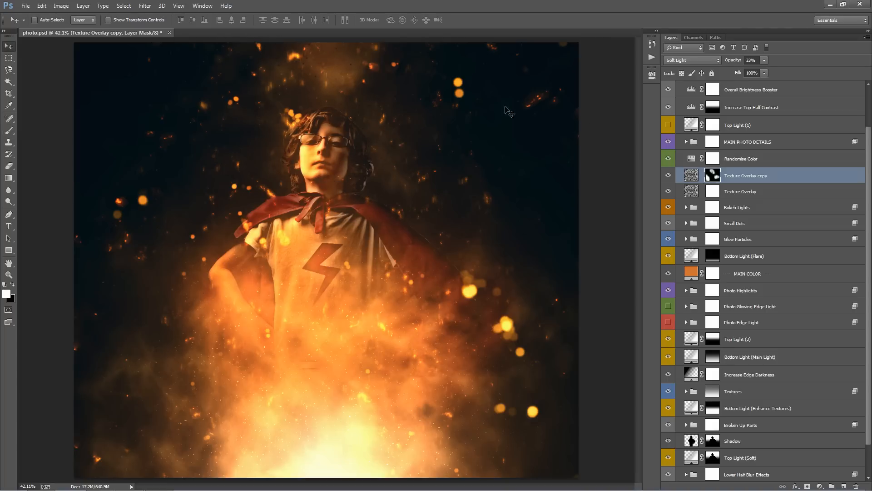
pyautogui.click(745, 191)
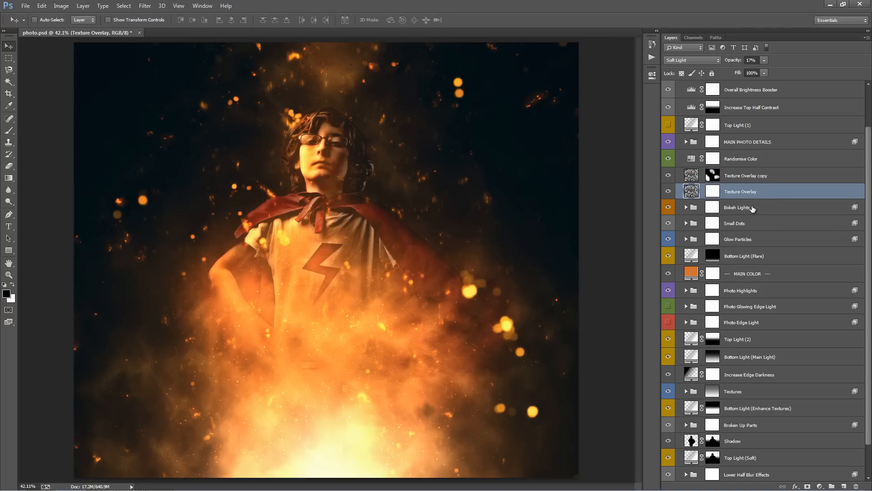
# Compare the image with and without the Bokeh Lights group, and expand the group.
pyautogui.click(747, 208)
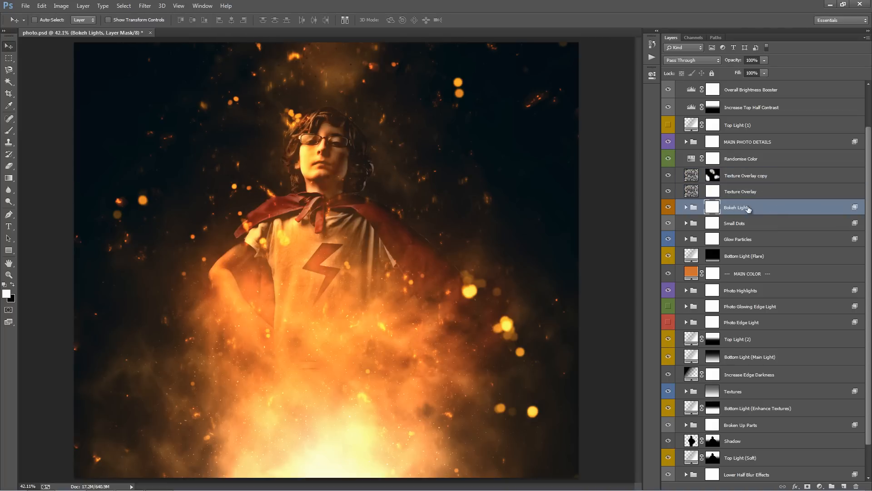
pyautogui.click(669, 207)
pyautogui.click(669, 207)
pyautogui.click(686, 207)
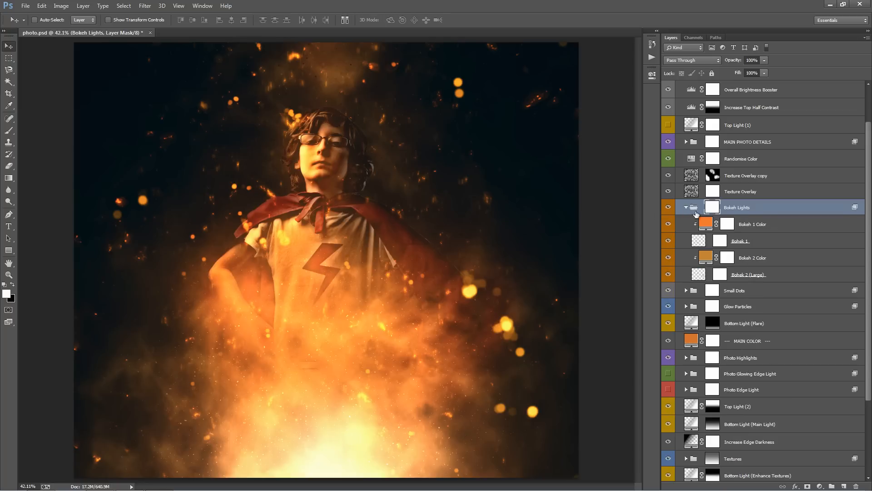
# Try moving the Bohek 2 (Large) lights down and to the left, and undo the move.
pyautogui.click(767, 240)
pyautogui.keyDown('ctrl'); pyautogui.click(761, 275); pyautogui.keyUp('ctrl')
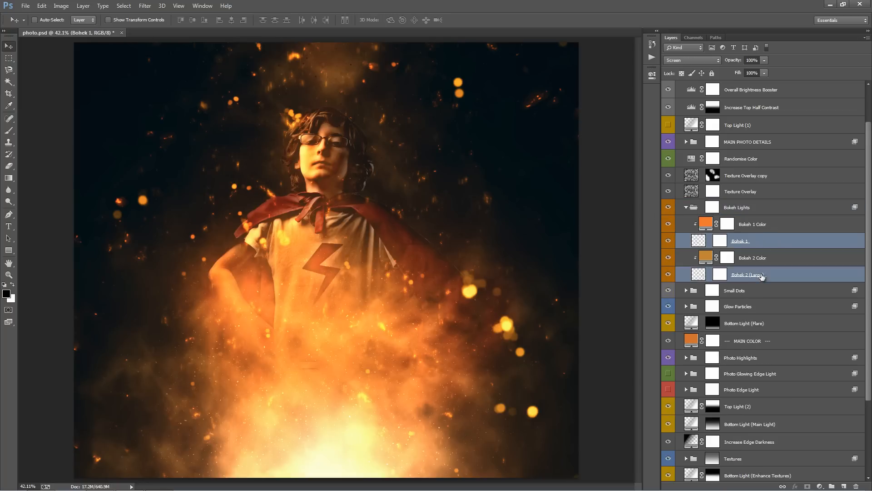
pyautogui.click(756, 277)
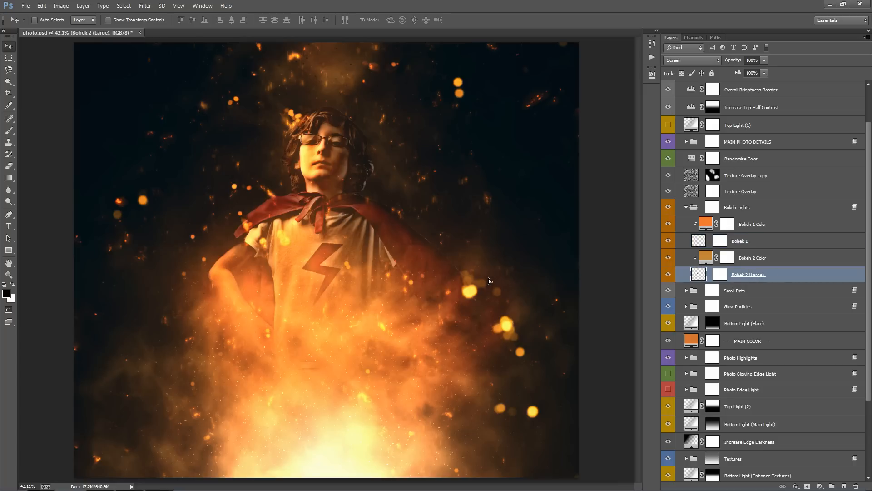
pyautogui.moveTo(491, 272); pyautogui.dragTo(434, 298)
pyautogui.hotkey('ctrl', 'z')
# Try recolouring the large bokeh lights light blue (67dff5) through the Bokeh 2 Color layer.
pyautogui.click(771, 259)
pyautogui.keyDown('ctrl'); pyautogui.click(763, 228); pyautogui.keyUp('ctrl')
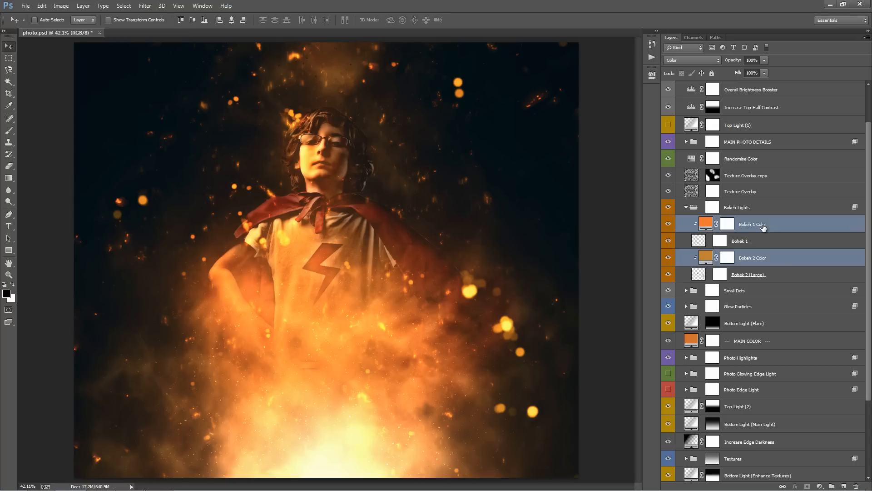
pyautogui.doubleClick(705, 257)
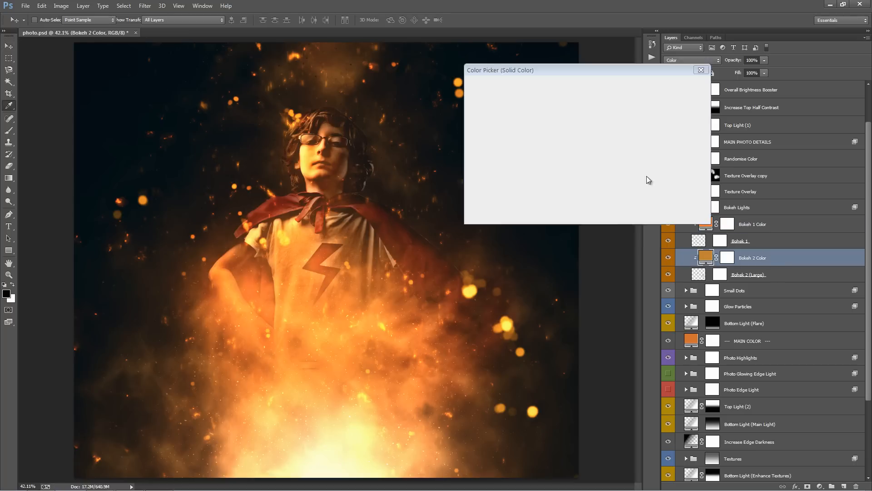
pyautogui.click(599, 146)
pyautogui.click(538, 95)
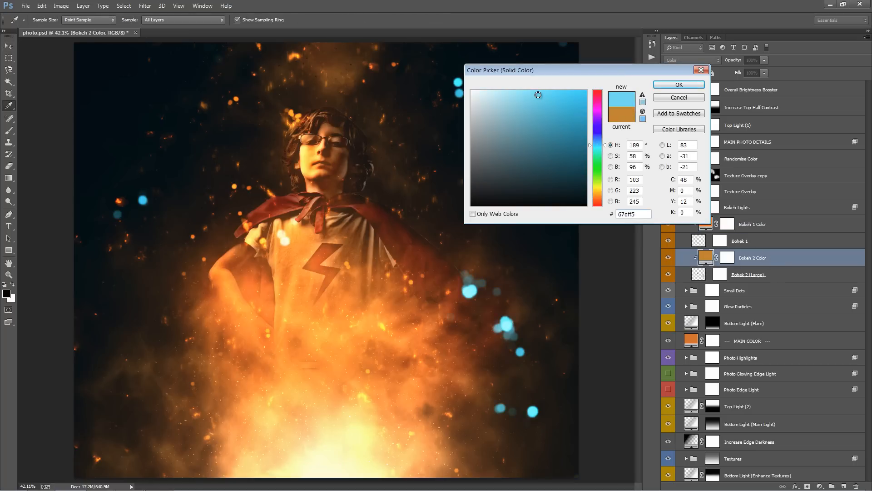
pyautogui.click(682, 85)
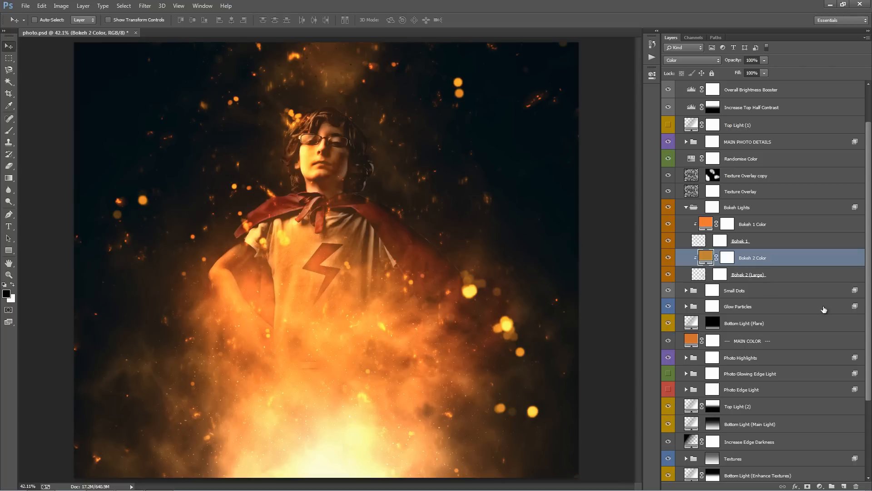
# Try duplicating Bokeh 2 Color and Bohek 2 (Large) and moving the copied lights to the image's left side, and delete both copies.
pyautogui.keyDown('shift'); pyautogui.click(761, 275); pyautogui.keyUp('shift')
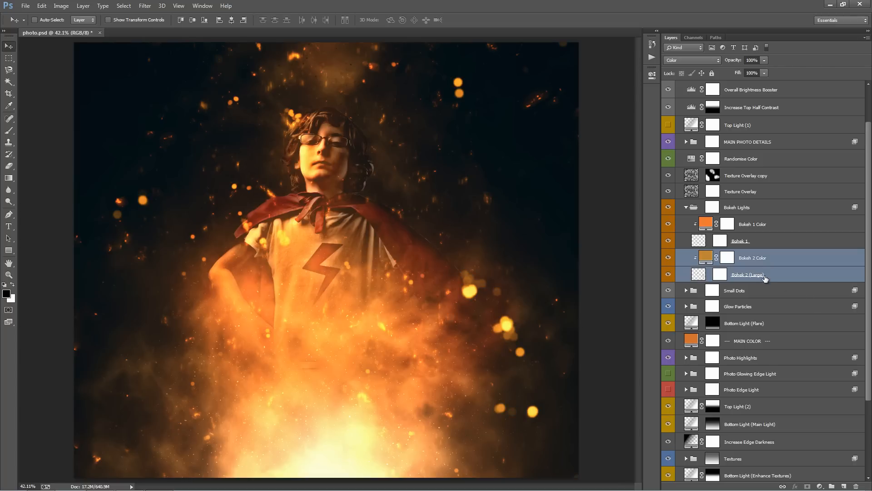
pyautogui.moveTo(744, 282); pyautogui.dragTo(752, 282)
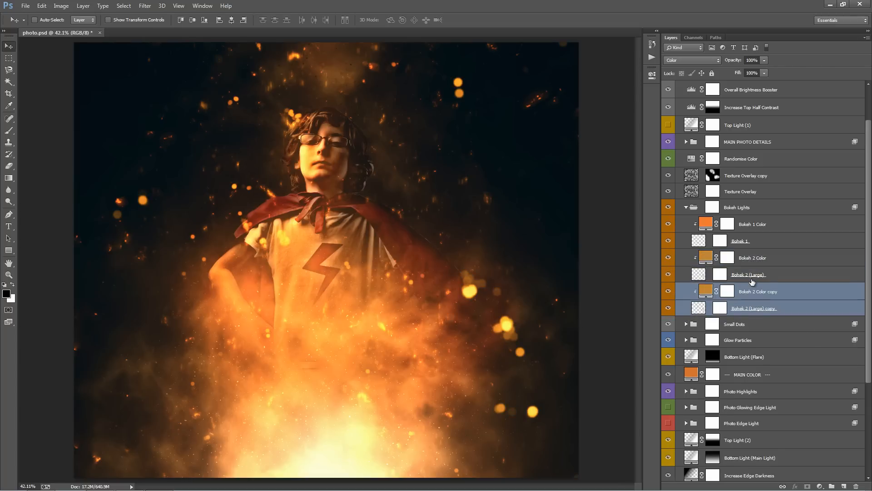
pyautogui.click(749, 308)
pyautogui.moveTo(404, 219); pyautogui.dragTo(267, 331)
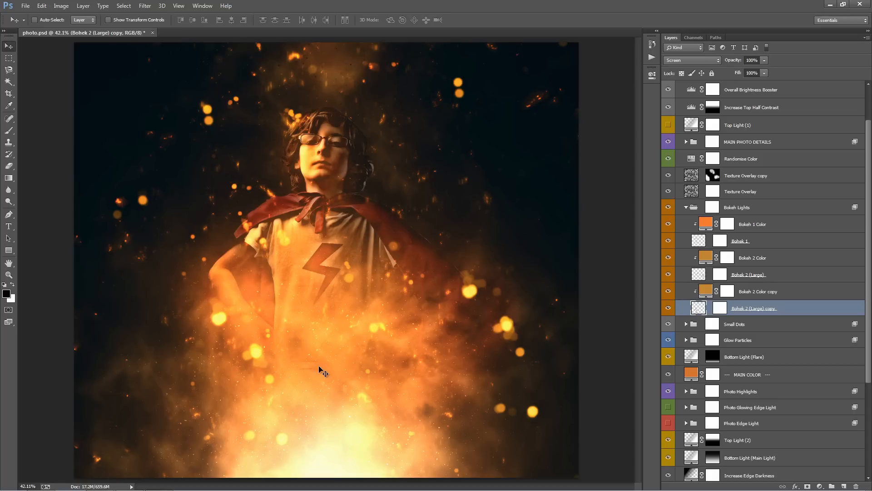
pyautogui.press('Delete')
pyautogui.press('Delete')
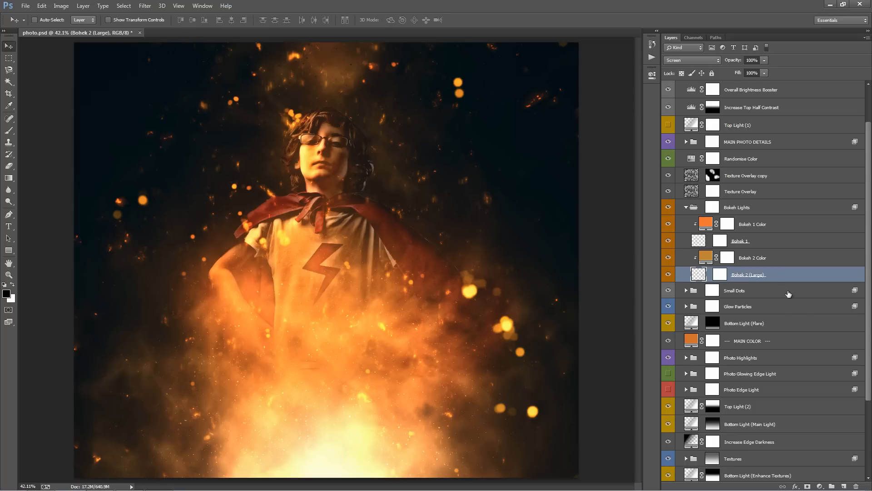
# Try shifting the Bohek 1 lights slightly down and to the left.
pyautogui.click(772, 241)
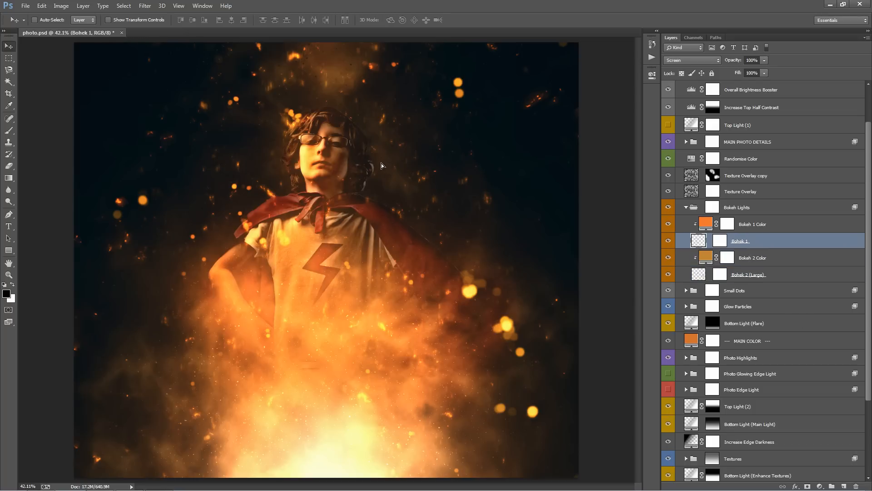
pyautogui.moveTo(381, 166); pyautogui.dragTo(386, 178)
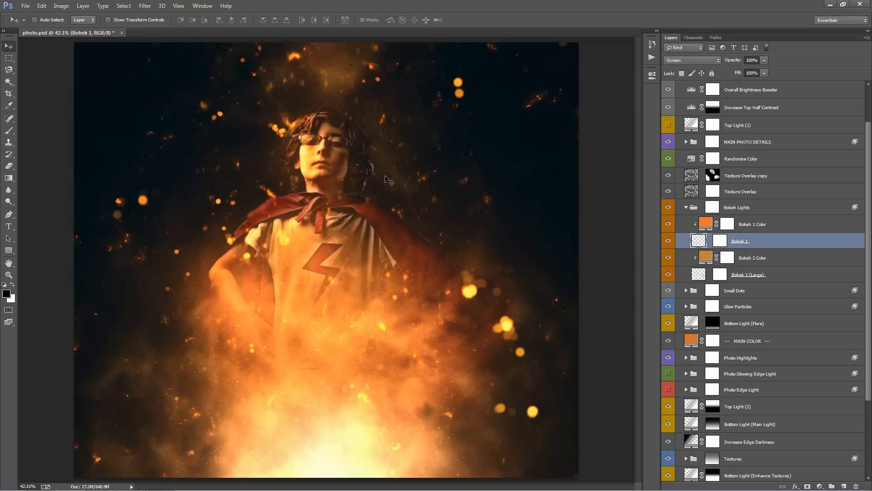
pyautogui.click(722, 244)
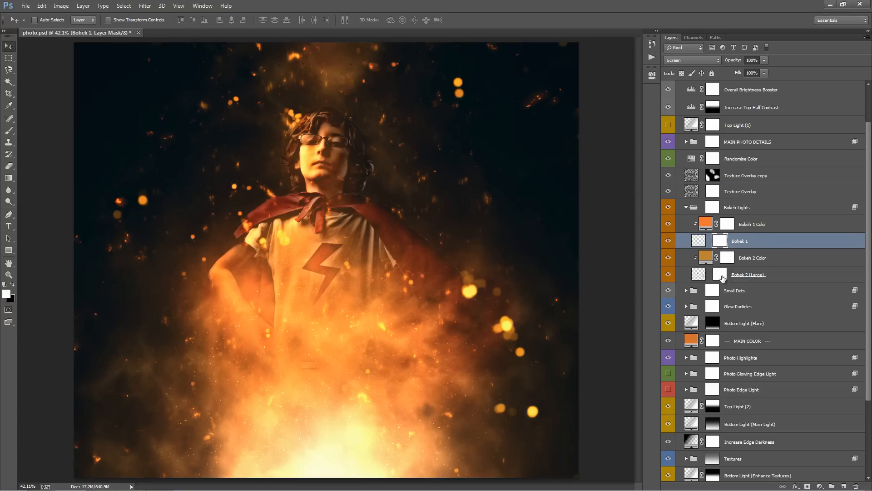
# Paint black on the Bohek 2 (Large) mask over the lights beside the cape's lower right edge, using a size 175 brush at 99% opacity; collapse Bokeh Lights.
pyautogui.click(722, 277)
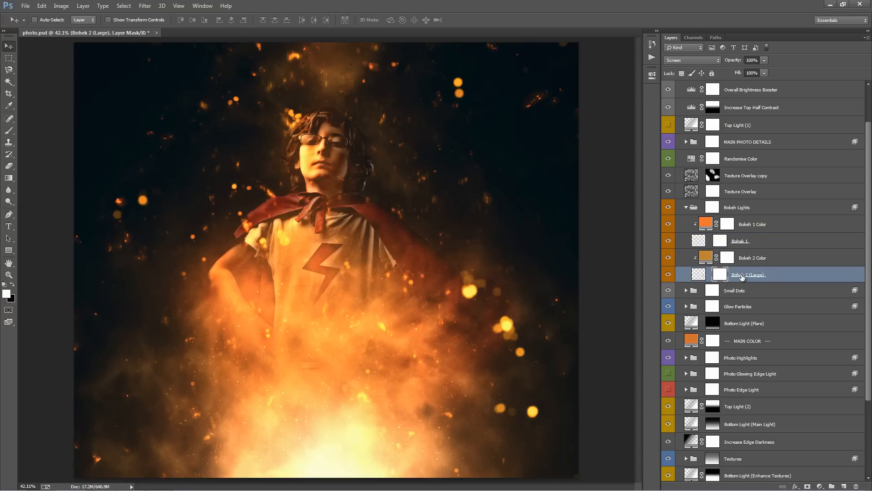
pyautogui.press('b')
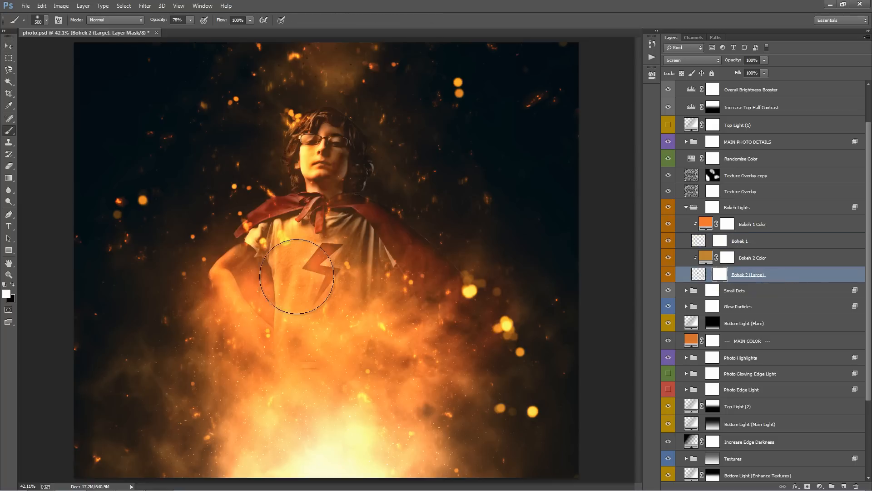
pyautogui.press('x')
pyautogui.click(290, 279)
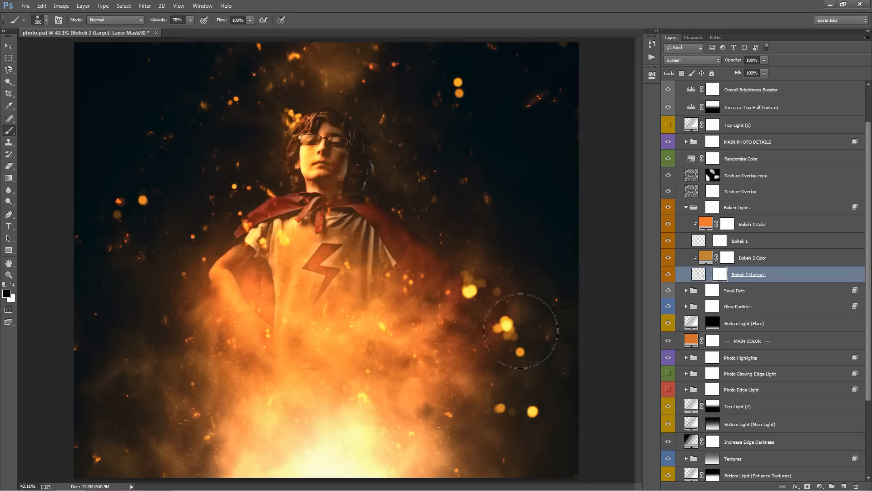
pyautogui.press('[')
pyautogui.press('[')
pyautogui.press('[')
pyautogui.press('[')
pyautogui.press('[')
pyautogui.click(503, 321)
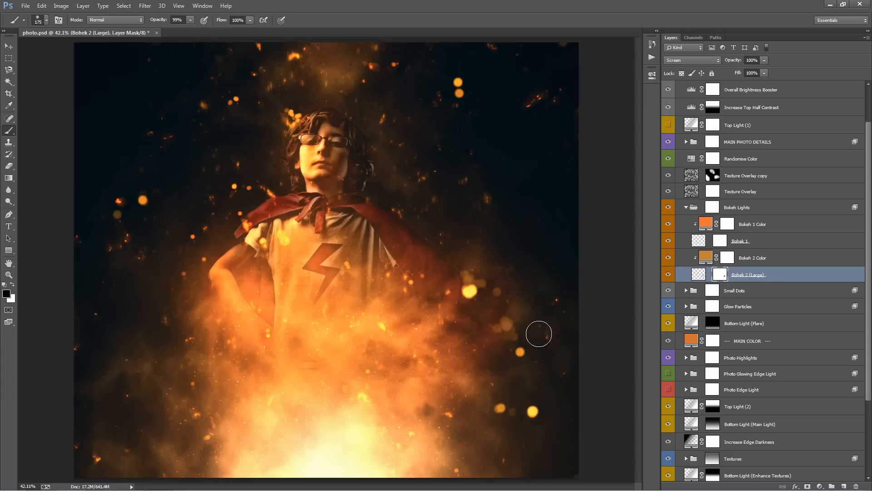
pyautogui.moveTo(522, 335)
pyautogui.mouseDown()
pyautogui.moveTo(496, 334)
pyautogui.moveTo(506, 352)
pyautogui.mouseUp()
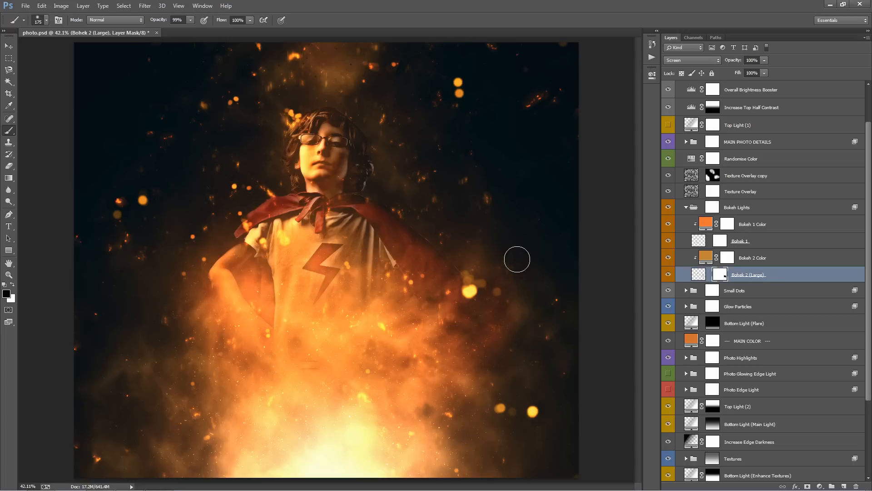
pyautogui.press('v')
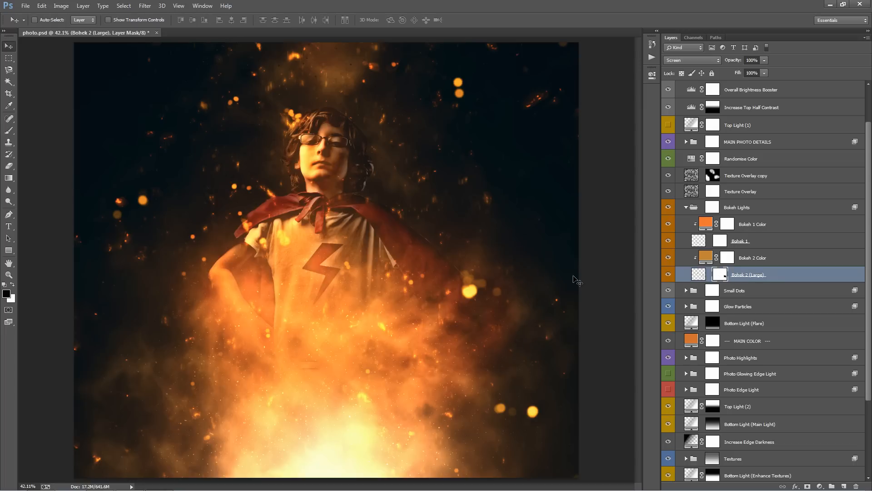
pyautogui.click(686, 207)
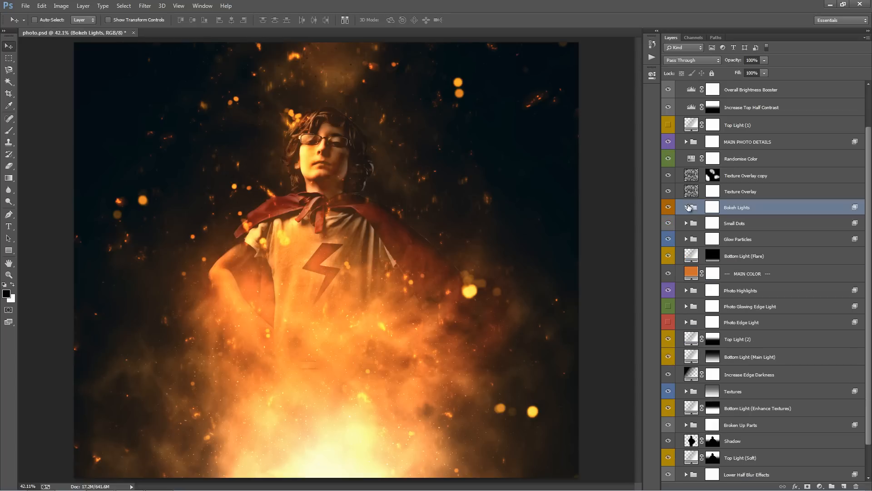
# Expand the Small Dots group and compare the image with and without the Black Dots layer.
pyautogui.click(693, 228)
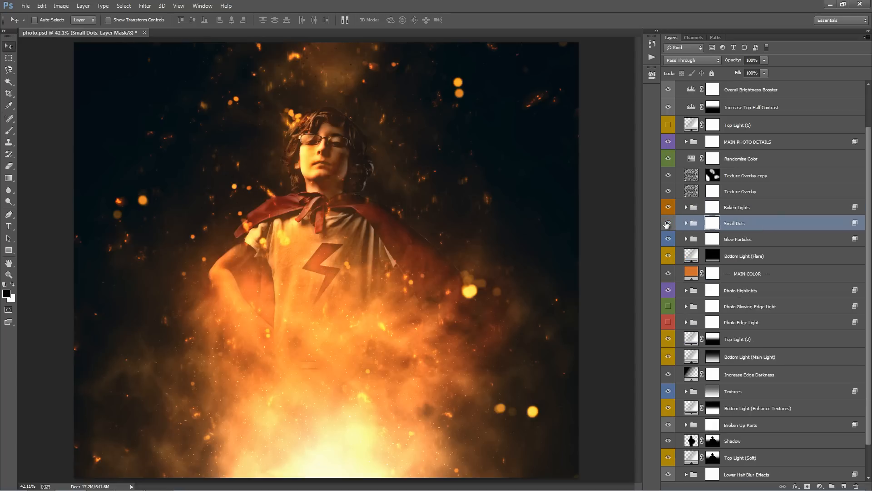
pyautogui.click(686, 223)
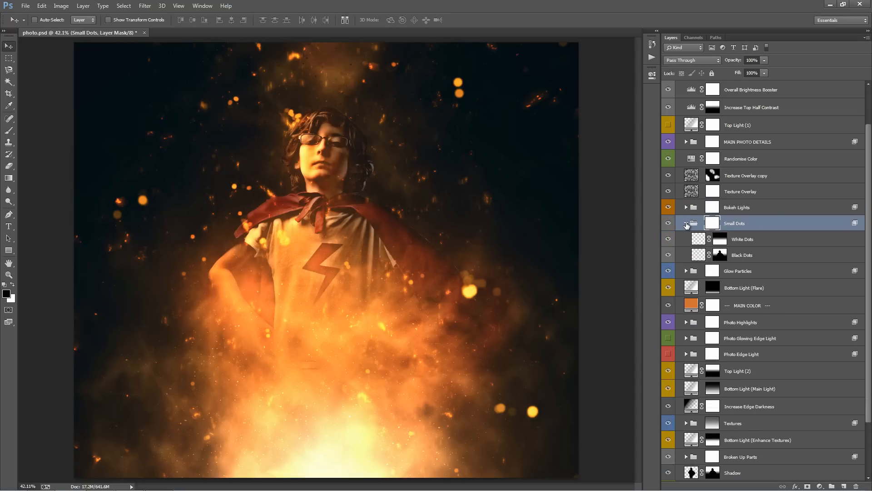
pyautogui.click(768, 243)
pyautogui.click(768, 257)
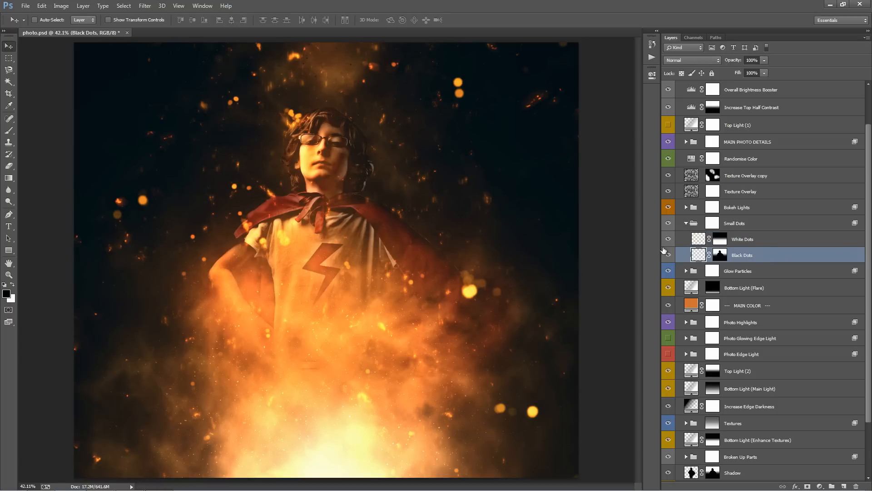
pyautogui.click(667, 256)
pyautogui.click(667, 256)
pyautogui.click(667, 255)
pyautogui.click(667, 255)
# Compare the image with and without the White Dots layer by toggling its visibility.
pyautogui.click(772, 241)
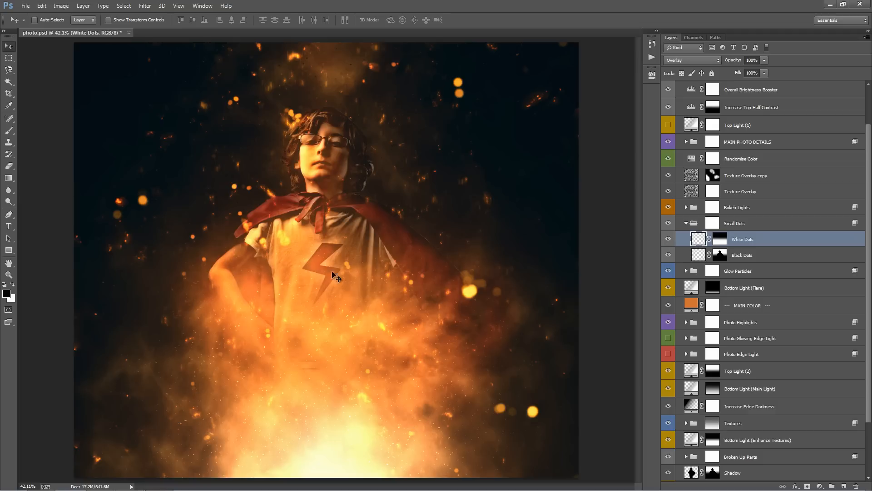
pyautogui.click(667, 240)
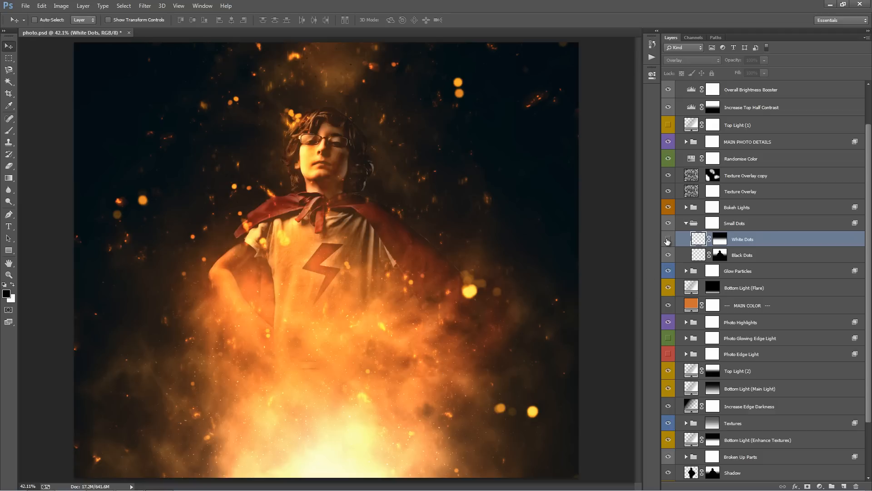
pyautogui.click(668, 240)
pyautogui.click(667, 240)
pyautogui.click(667, 240)
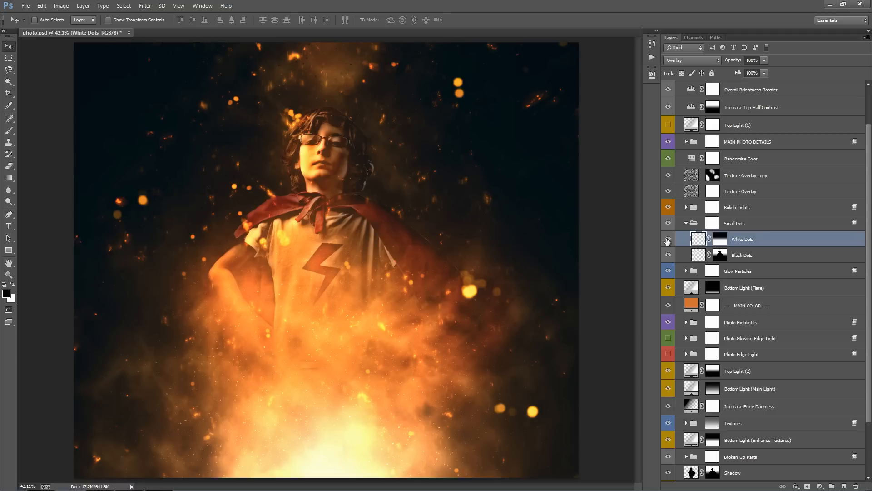
pyautogui.click(667, 240)
pyautogui.click(667, 240)
# Try disabling the White Dots mask and shifting the dots slightly, and enable the mask again.
pyautogui.click(722, 241)
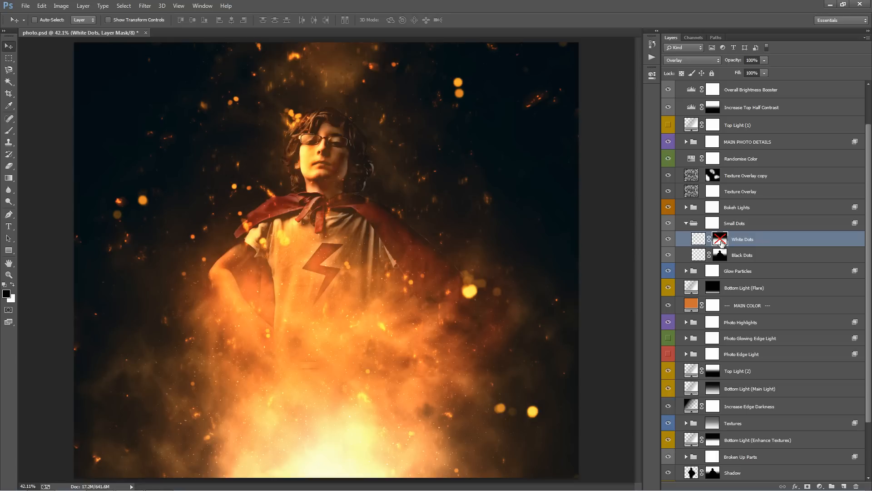
pyautogui.click(743, 242)
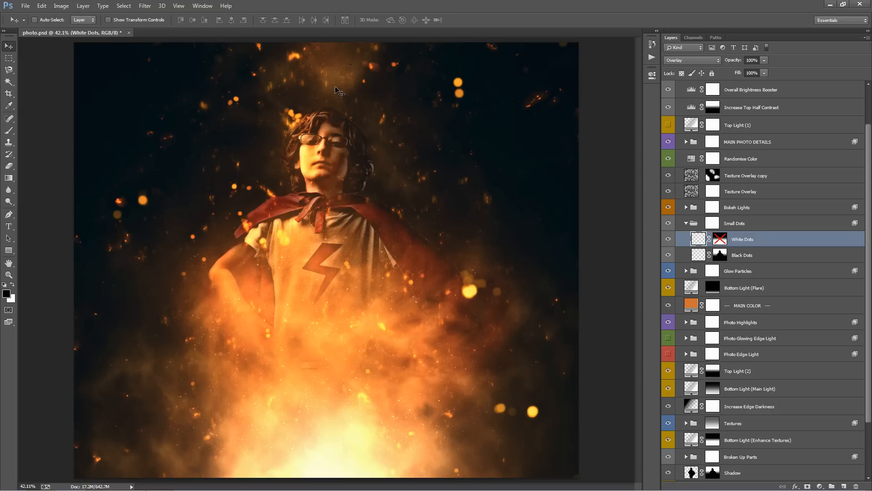
pyautogui.moveTo(344, 97)
pyautogui.mouseDown()
pyautogui.moveTo(343, 78)
pyautogui.moveTo(346, 98)
pyautogui.mouseUp()
pyautogui.keyDown('shift'); pyautogui.click(719, 239); pyautogui.keyUp('shift')
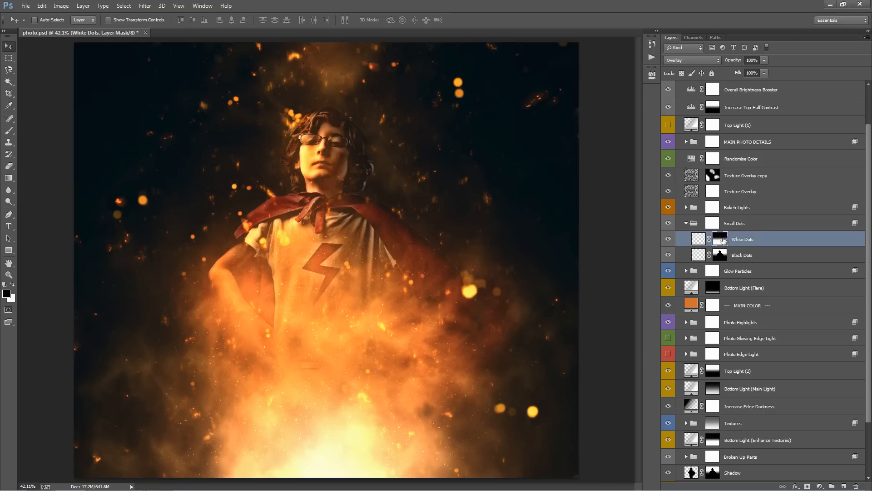
# Collapse the Small Dots group and hide the Bokeh Lights group.
pyautogui.click(758, 255)
pyautogui.click(686, 222)
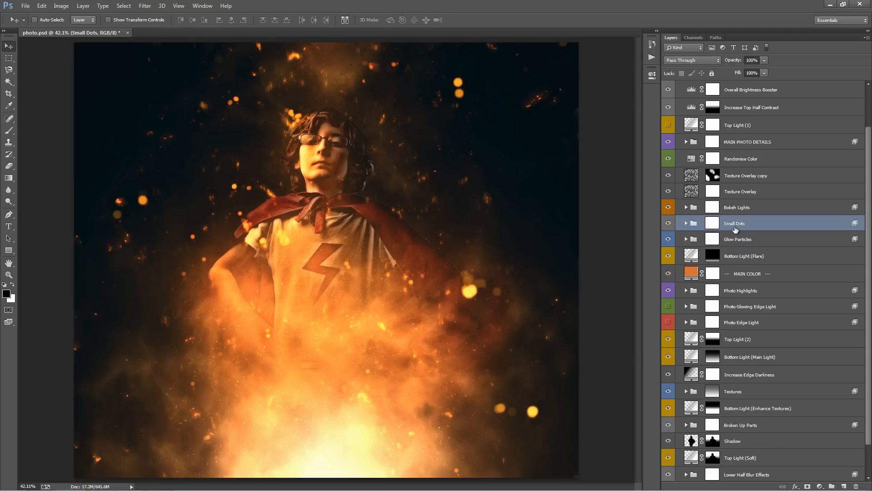
pyautogui.click(712, 239)
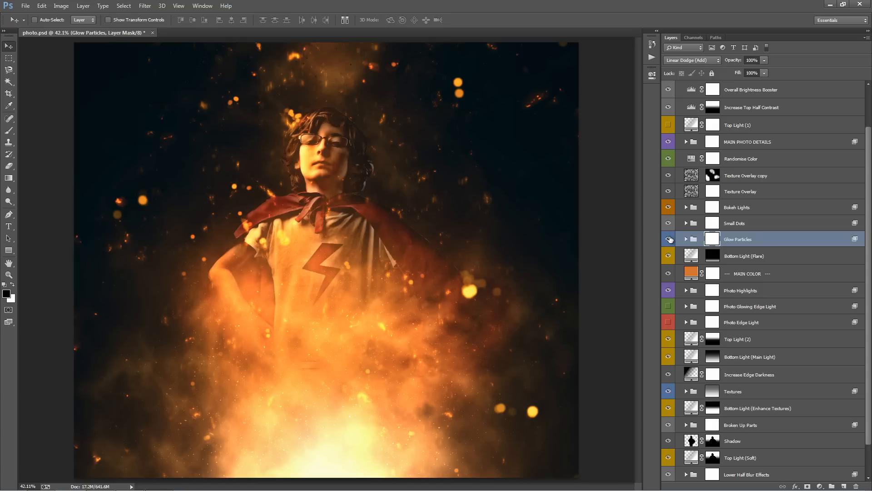
pyautogui.click(667, 207)
# Compare the image with and without the Bottom Light (Flare) layer and the Glow Particles group.
pyautogui.click(668, 256)
pyautogui.click(668, 256)
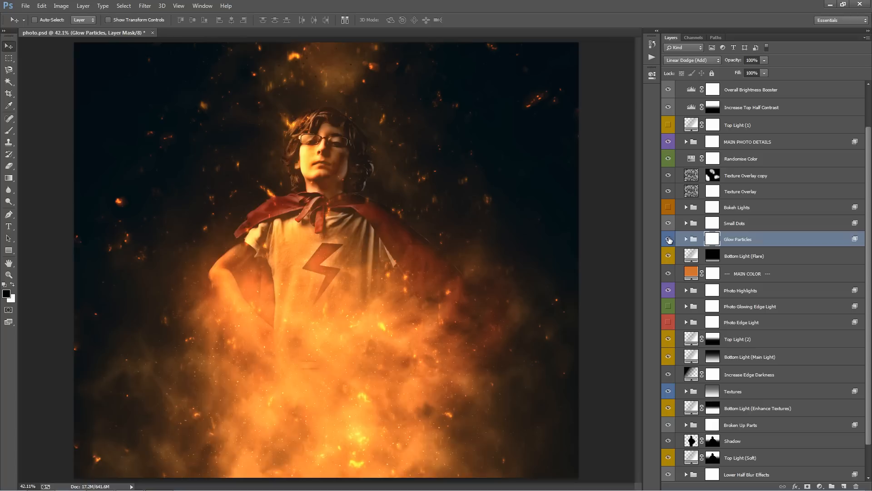
pyautogui.click(668, 239)
pyautogui.click(669, 239)
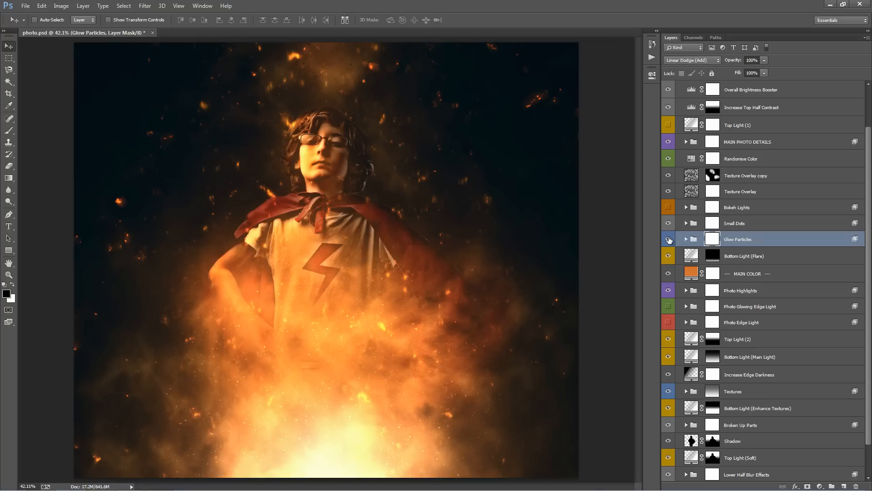
# Compare the image with and without the Glow Particles group and expand the group to select its three particle layers.
pyautogui.click(668, 239)
pyautogui.click(669, 240)
pyautogui.click(687, 239)
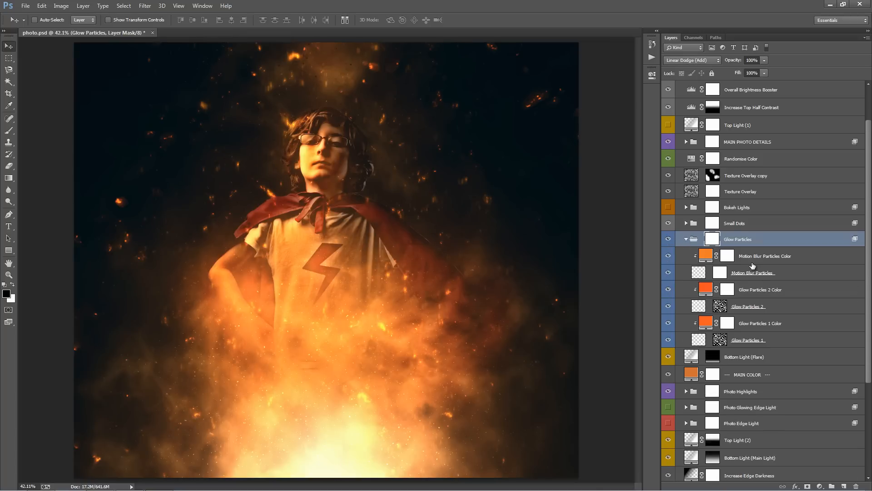
pyautogui.click(764, 277)
pyautogui.keyDown('ctrl'); pyautogui.click(774, 308); pyautogui.keyUp('ctrl')
pyautogui.keyDown('ctrl'); pyautogui.click(785, 341); pyautogui.keyUp('ctrl')
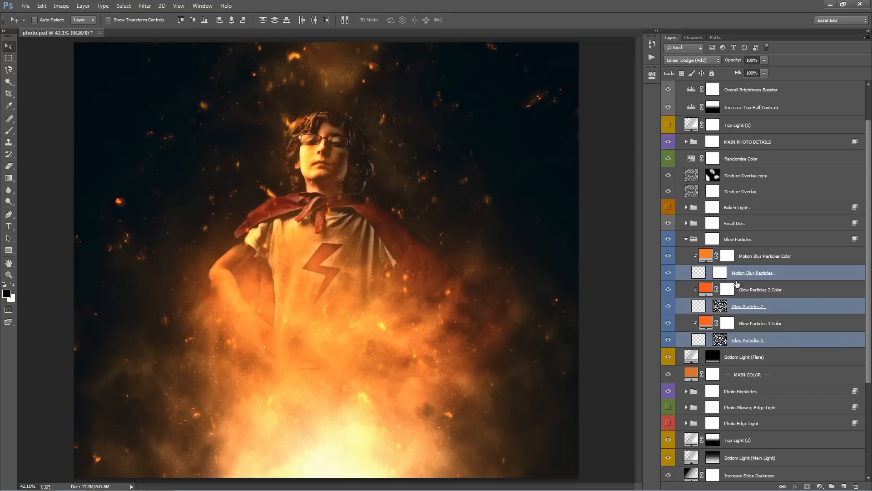
# Try shifting the Motion Blur Particles layer up slightly and undo the move.
pyautogui.click(769, 277)
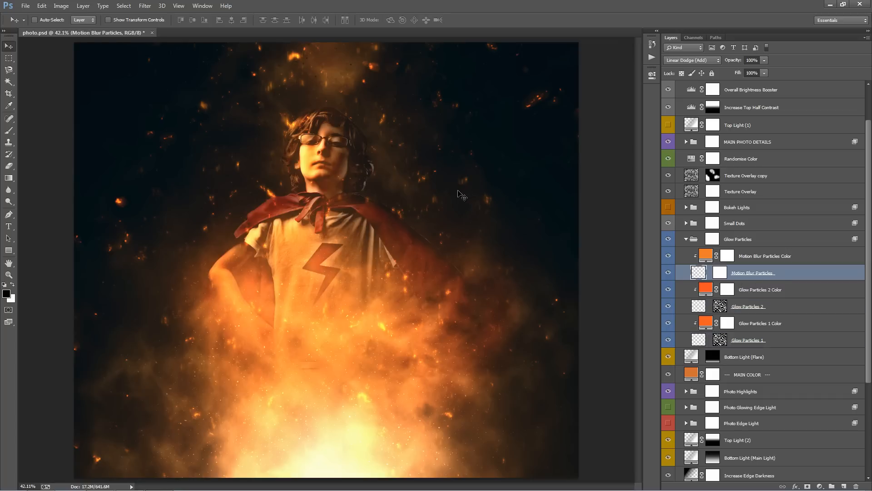
pyautogui.moveTo(458, 184); pyautogui.dragTo(451, 176)
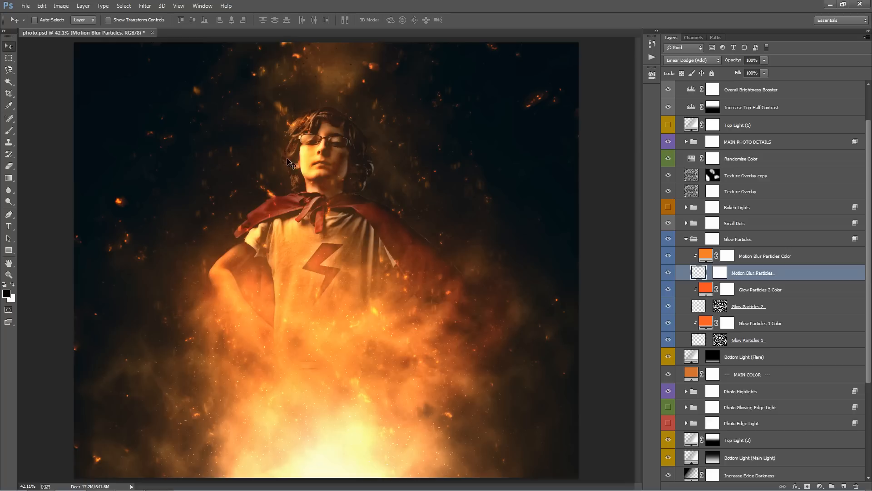
pyautogui.hotkey('ctrl', 'z')
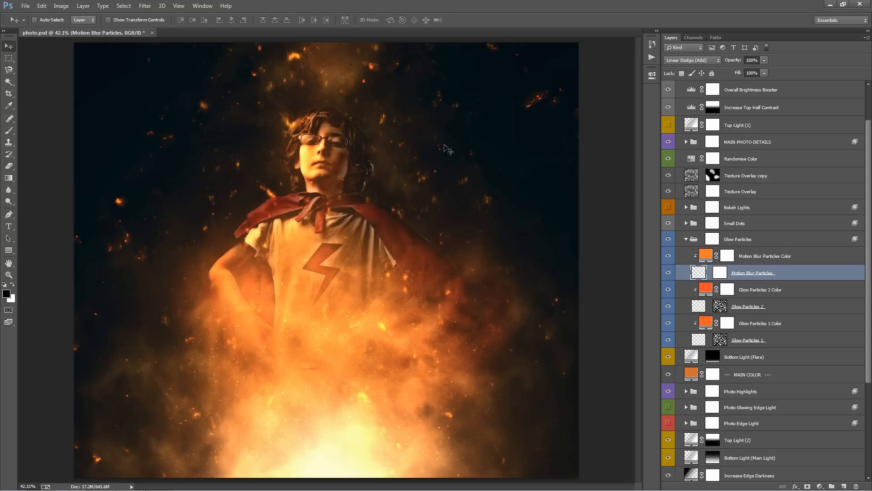
# Examine the Glow Particles 1, Glow Particles 2 and Motion Blur Particles layers together with their clipped color layers.
pyautogui.click(773, 306)
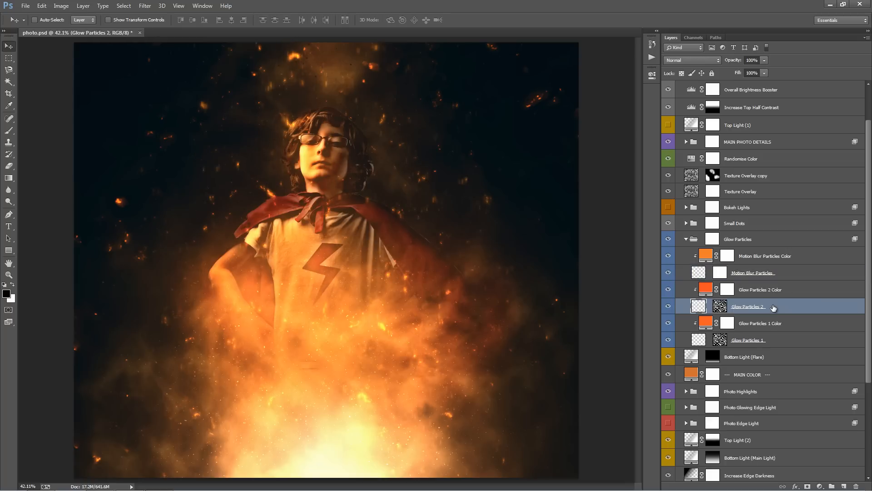
pyautogui.click(780, 344)
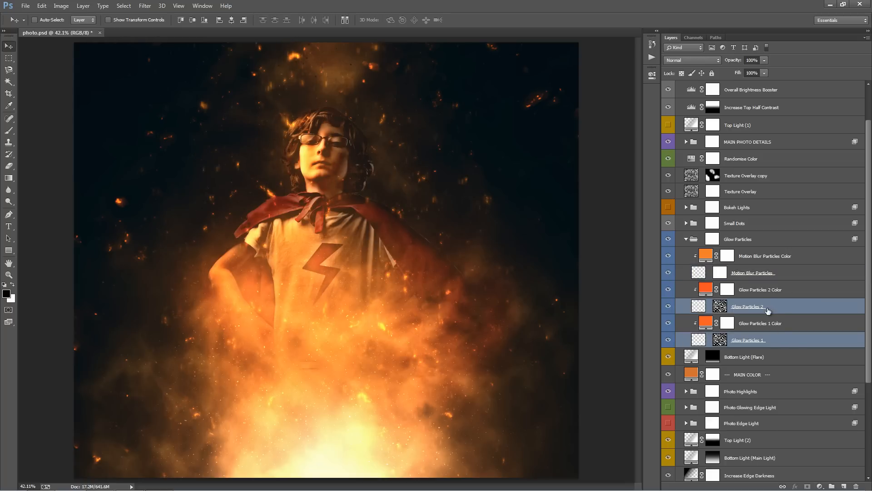
pyautogui.click(769, 309)
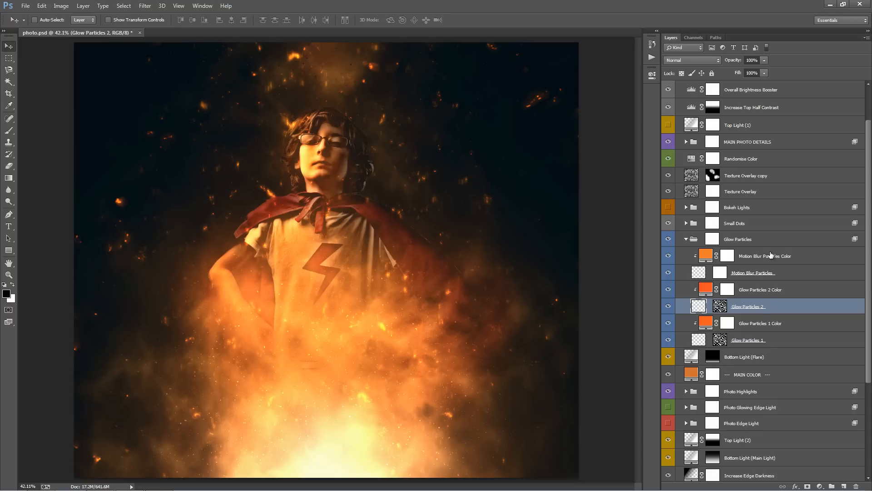
pyautogui.click(772, 255)
pyautogui.click(769, 273)
pyautogui.click(769, 259)
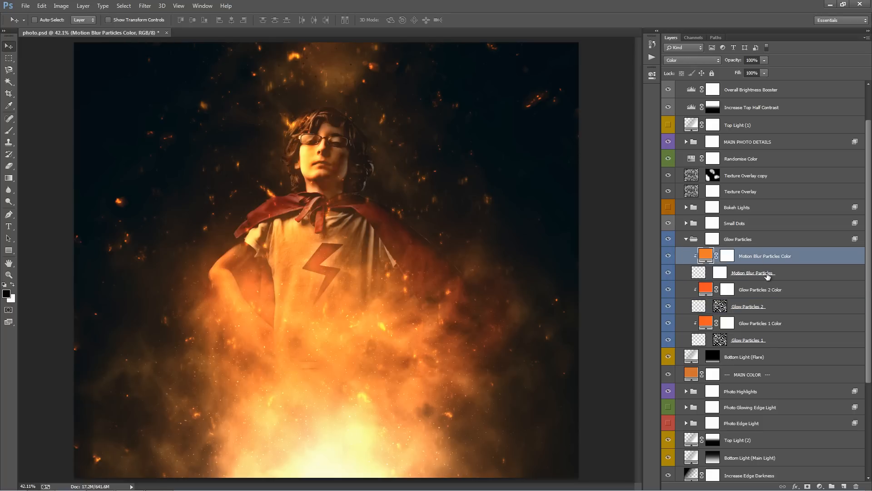
pyautogui.click(769, 275)
pyautogui.click(771, 291)
pyautogui.click(777, 314)
# Try recoloring the Glow Particles 2 Color fill to a light blue and undo the change.
pyautogui.doubleClick(705, 287)
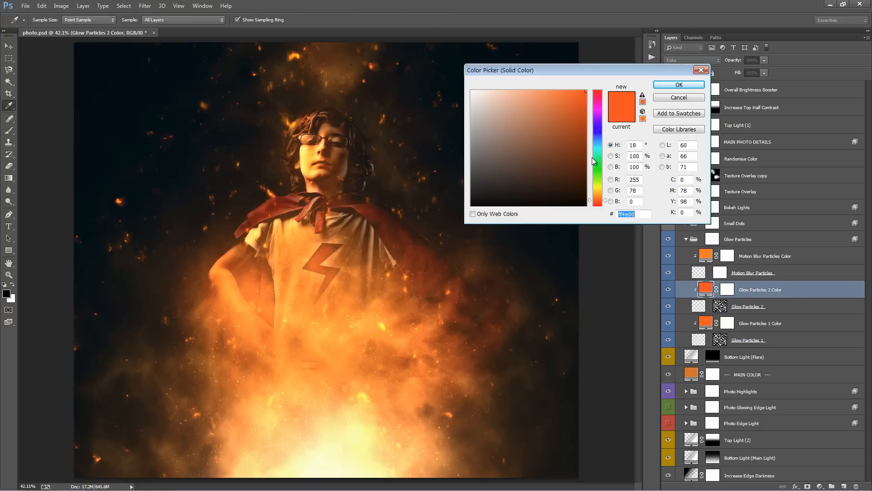
pyautogui.click(595, 139)
pyautogui.click(550, 98)
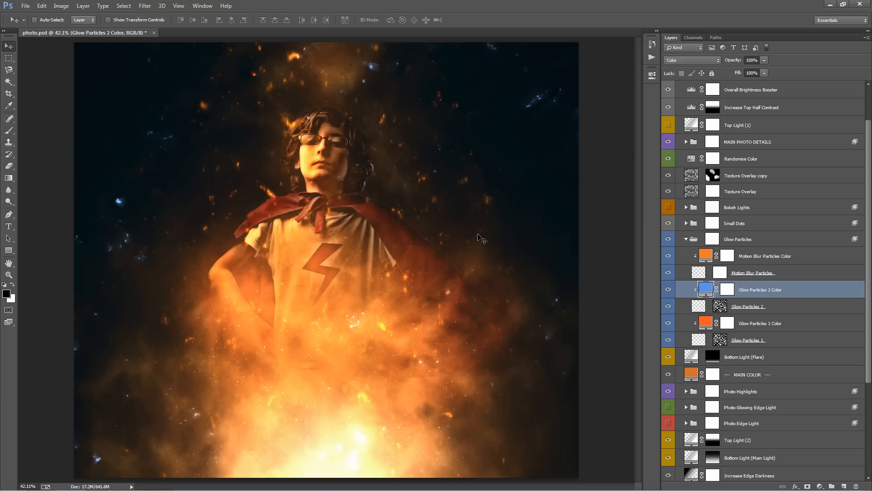
pyautogui.hotkey('ctrl', 'z')
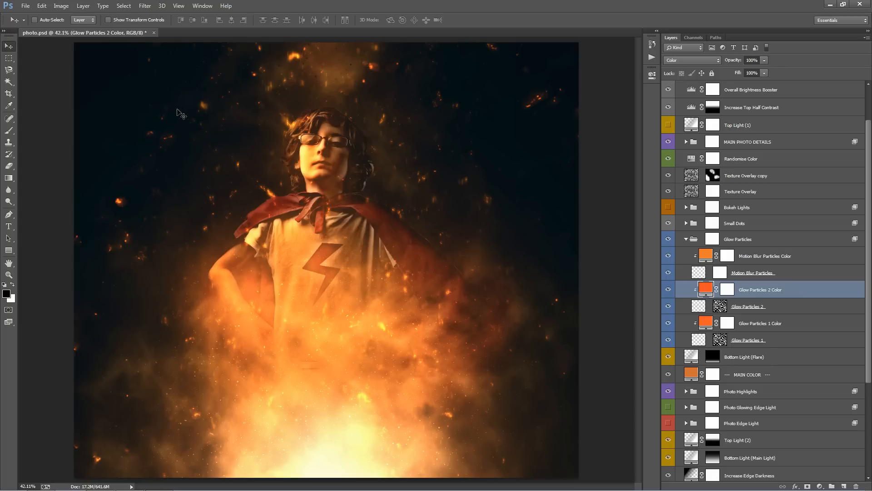
# View the Glow Particles 2 mask on its own and compare the particles with the mask disabled and enabled.
pyautogui.click(755, 307)
pyautogui.keyDown('ctrl'); pyautogui.click(773, 343); pyautogui.keyUp('ctrl')
pyautogui.click(756, 309)
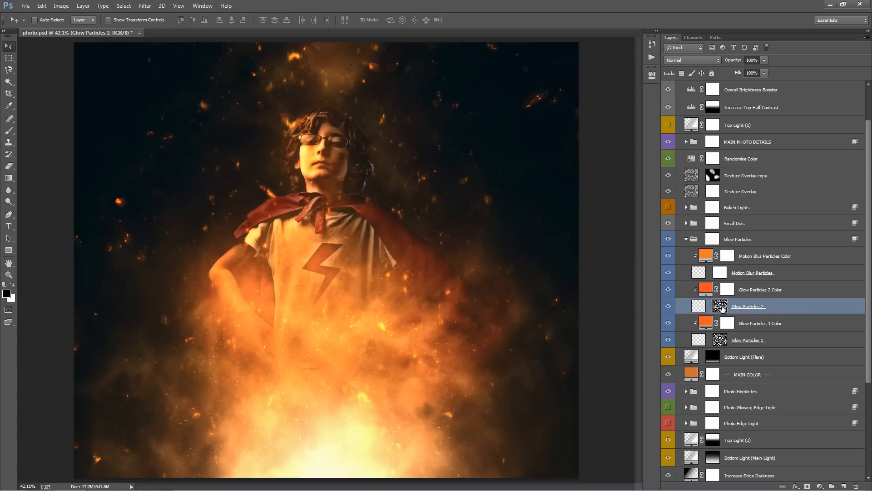
pyautogui.click(723, 309)
pyautogui.click(703, 309)
pyautogui.click(720, 308)
pyautogui.keyDown('alt'); pyautogui.click(722, 308); pyautogui.keyUp('alt')
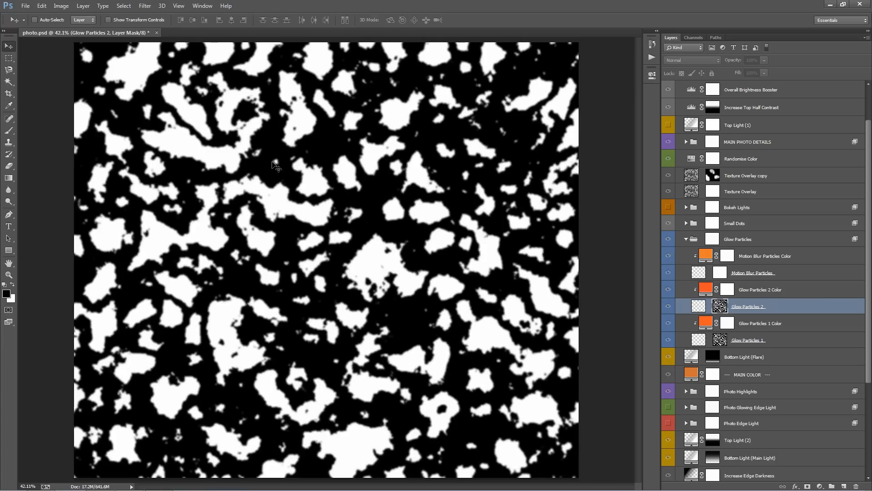
pyautogui.click(699, 305)
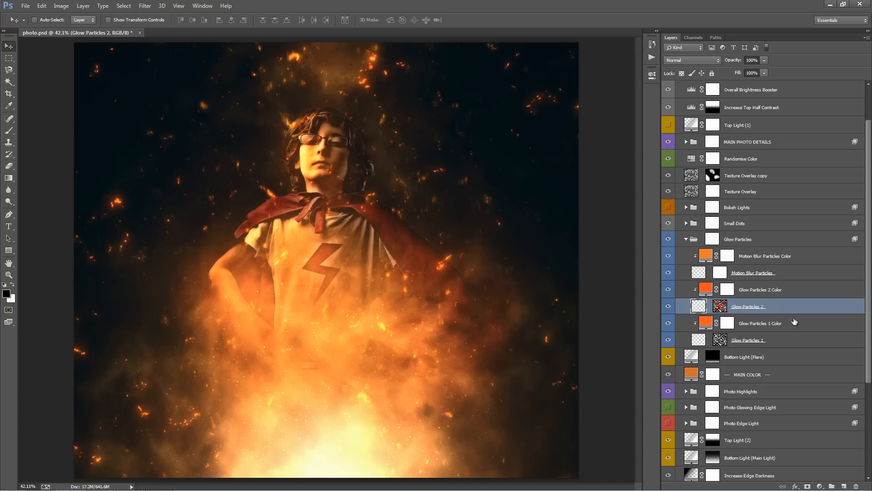
pyautogui.keyDown('shift'); pyautogui.click(720, 306); pyautogui.keyUp('shift')
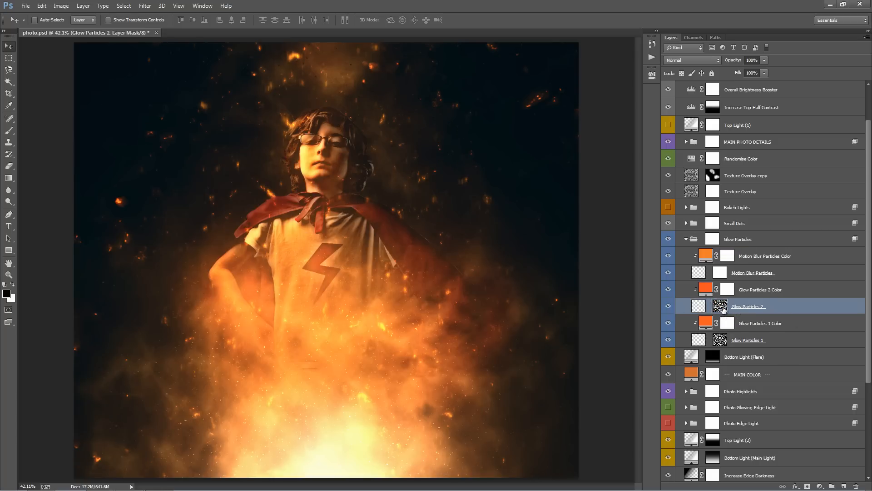
# Try filling the Glow Particles 2 mask with black and painting particles back in around the boy with a white 300 px brush.
pyautogui.keyDown('shift'); pyautogui.click(720, 307); pyautogui.keyUp('shift')
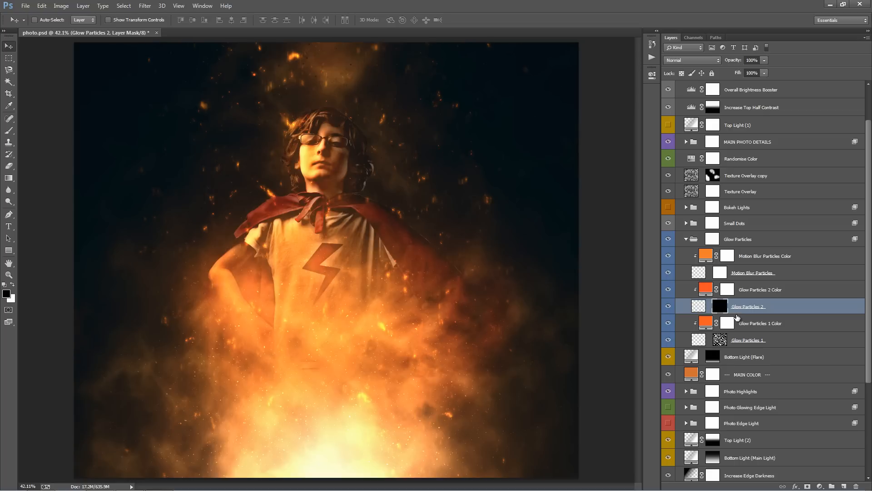
pyautogui.press('b')
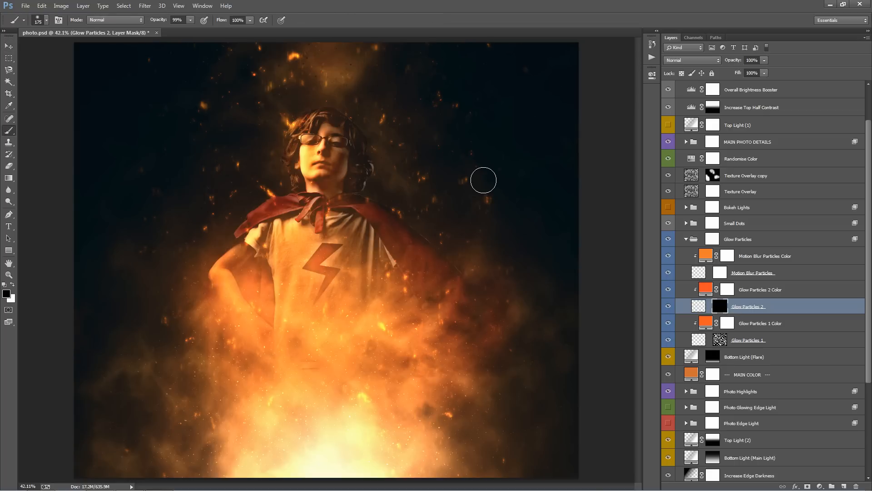
pyautogui.press('x')
pyautogui.press(']')
pyautogui.press(']')
pyautogui.press(']')
pyautogui.moveTo(459, 86)
pyautogui.mouseDown()
pyautogui.moveTo(457, 122)
pyautogui.moveTo(457, 113)
pyautogui.moveTo(380, 180)
pyautogui.moveTo(469, 171)
pyautogui.moveTo(526, 94)
pyautogui.moveTo(585, 59)
pyautogui.moveTo(395, 246)
pyautogui.moveTo(383, 203)
pyautogui.moveTo(204, 207)
pyautogui.moveTo(85, 165)
pyautogui.moveTo(48, 111)
pyautogui.moveTo(163, 171)
pyautogui.moveTo(345, 290)
pyautogui.mouseUp()
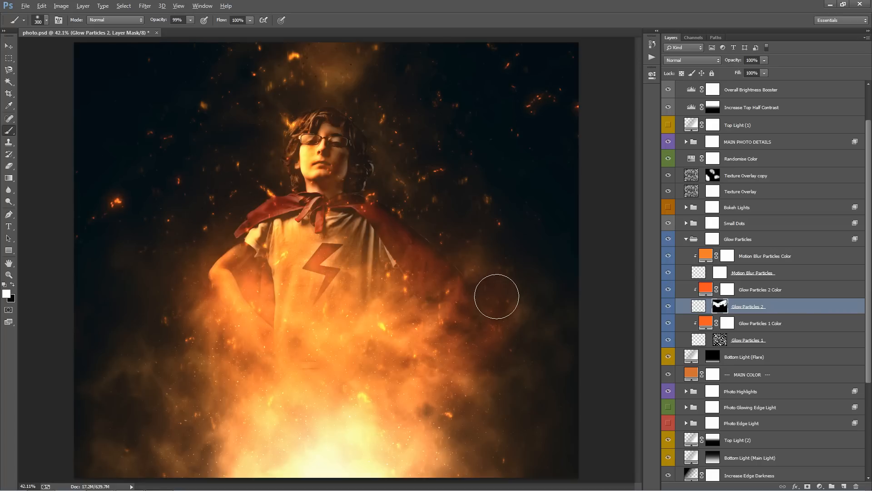
# Undo the brush strokes and the black fill on the Glow Particles 2 mask.
pyautogui.hotkey('ctrl', 'alt', 'z')
pyautogui.hotkey('ctrl', 'alt', 'z')
pyautogui.hotkey('ctrl', 'alt', 'z')
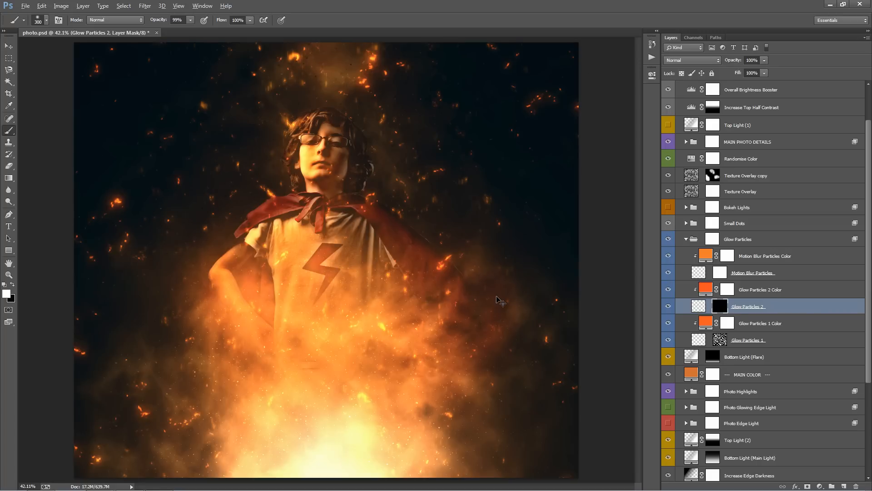
pyautogui.keyDown('shift'); pyautogui.click(720, 309); pyautogui.keyUp('shift')
# Reposition the particles on the Glow Particles 2 layer with its mask disabled, and collapse the Glow Particles group.
pyautogui.click(700, 311)
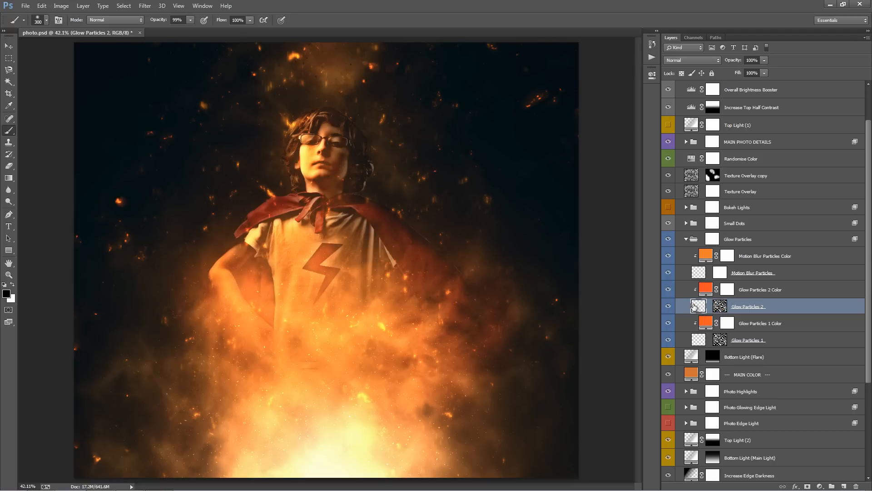
pyautogui.press('v')
pyautogui.moveTo(423, 230); pyautogui.dragTo(435, 185)
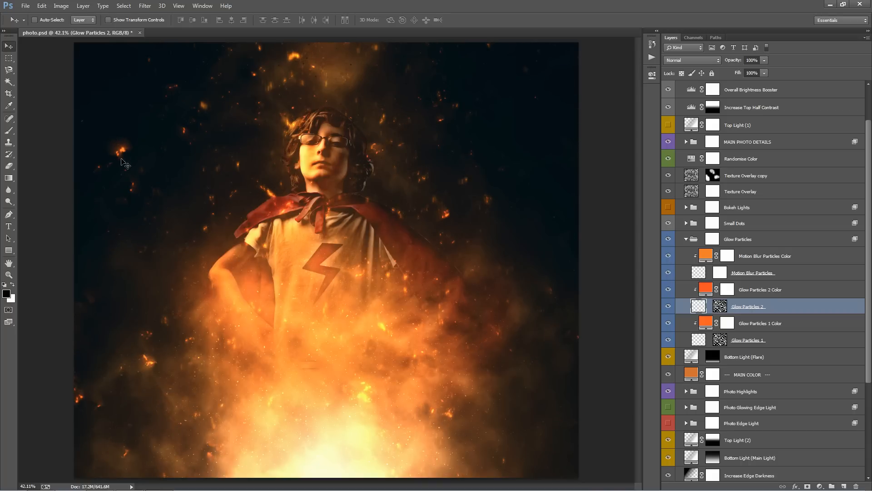
pyautogui.moveTo(302, 182)
pyautogui.mouseDown()
pyautogui.moveTo(313, 194)
pyautogui.moveTo(306, 201)
pyautogui.moveTo(298, 174)
pyautogui.moveTo(299, 183)
pyautogui.mouseUp()
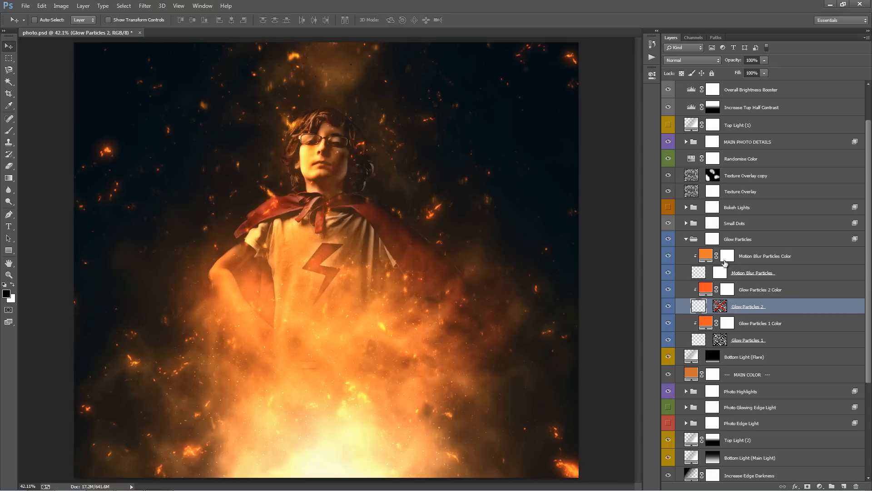
pyautogui.click(686, 239)
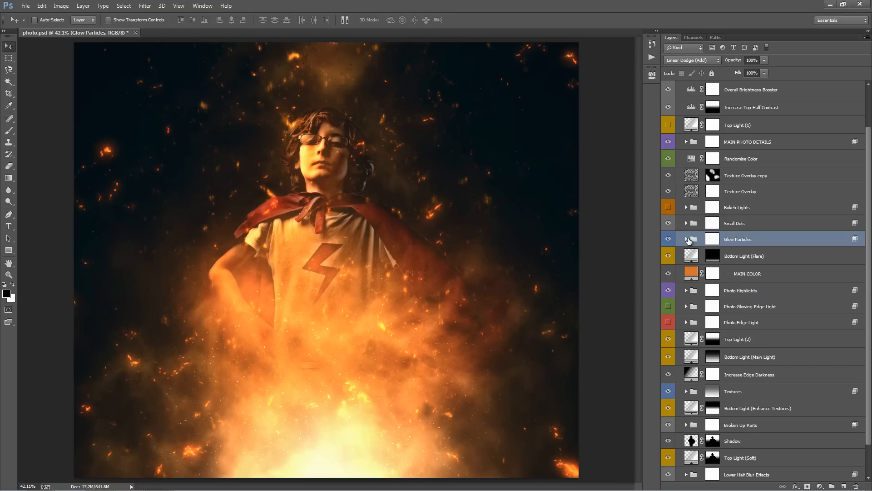
# Compare the image with and without the Bottom Light (Flare) layer and examine its gradient fill and mask.
pyautogui.click(784, 260)
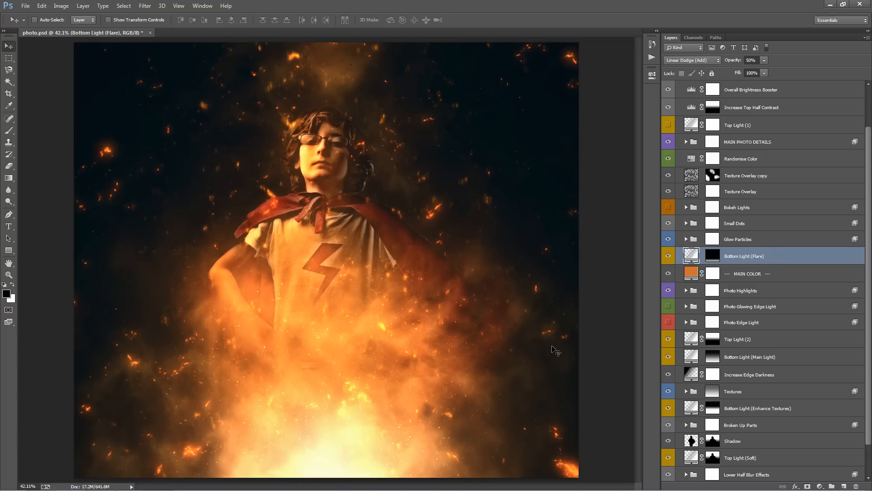
pyautogui.click(668, 256)
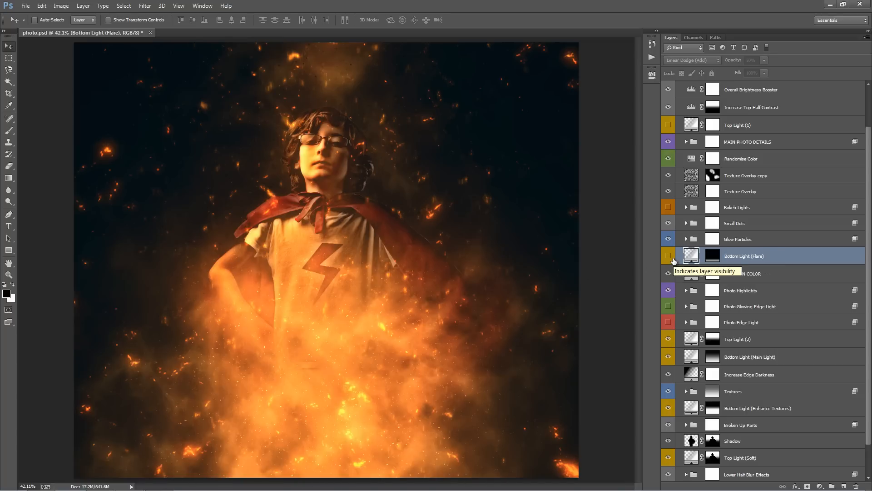
pyautogui.click(672, 258)
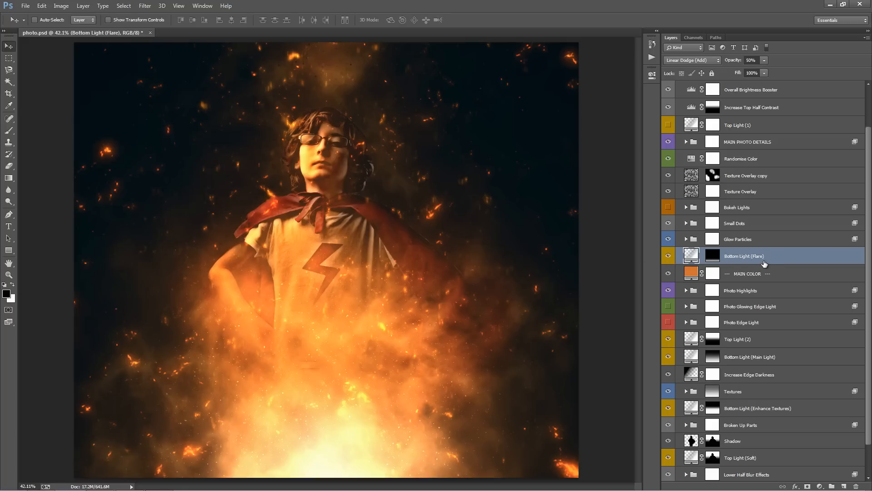
pyautogui.click(713, 258)
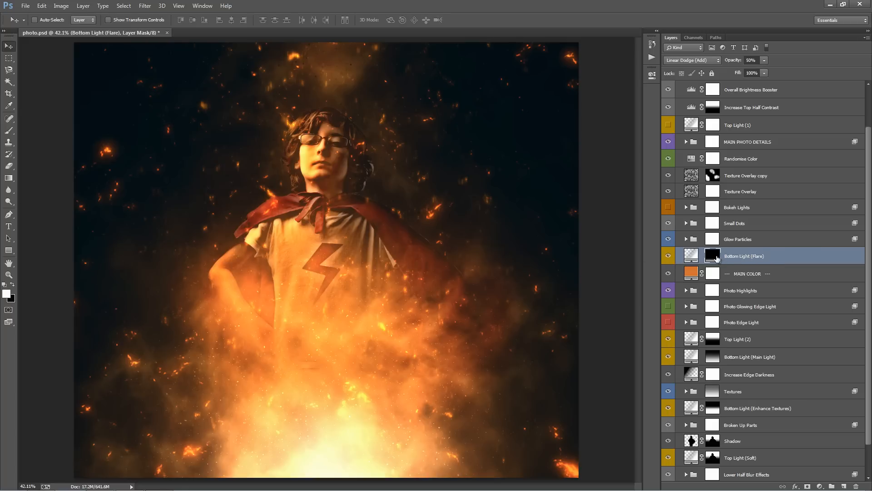
pyautogui.click(694, 259)
pyautogui.click(717, 261)
pyautogui.click(694, 260)
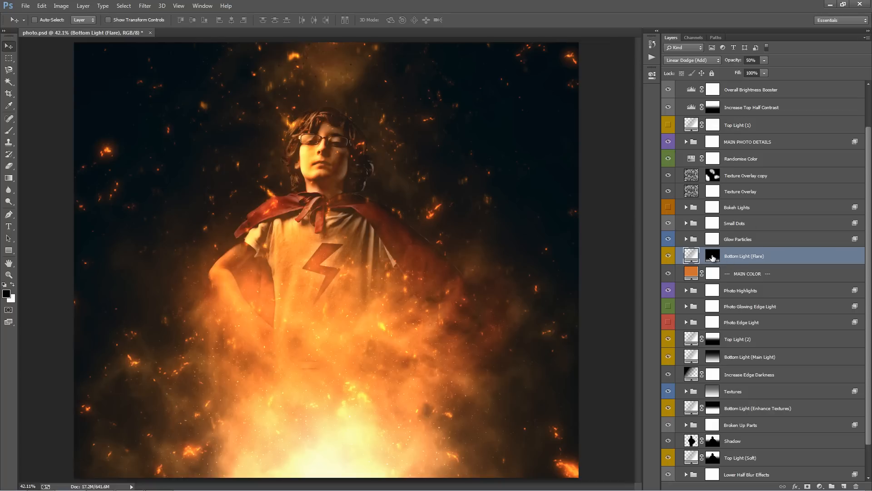
# Try stretching the Bottom Light (Flare) mask upward to about 298% height with Free Transform.
pyautogui.click(712, 258)
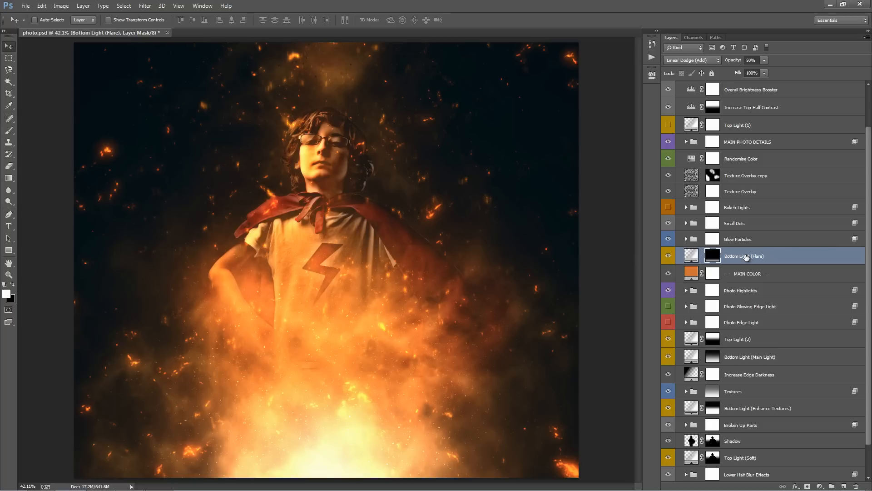
pyautogui.hotkey('ctrl', 't')
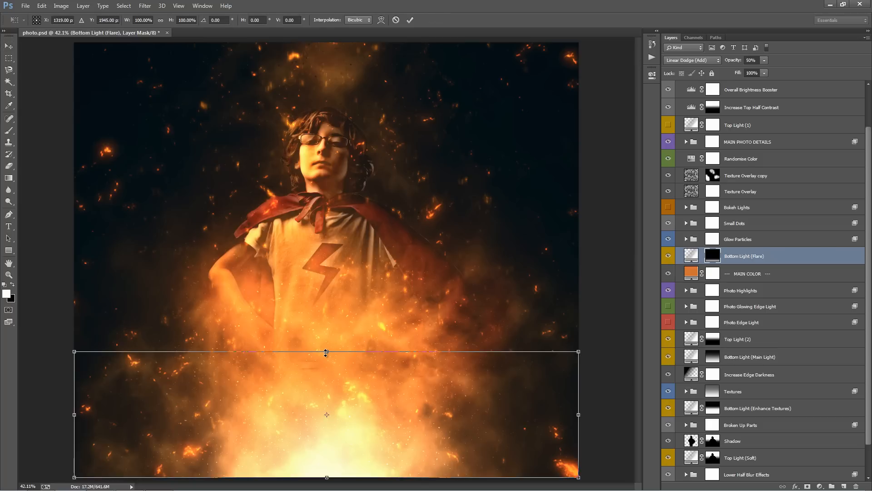
pyautogui.moveTo(326, 352); pyautogui.dragTo(299, 96)
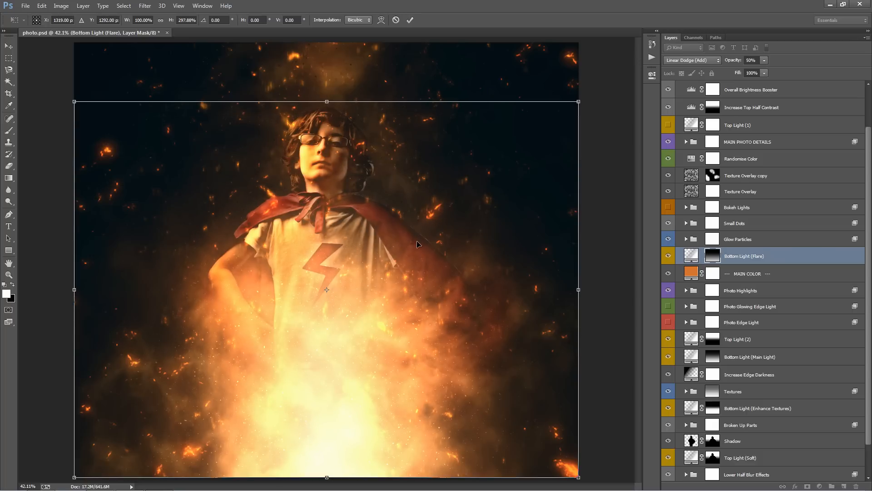
pyautogui.press('Return')
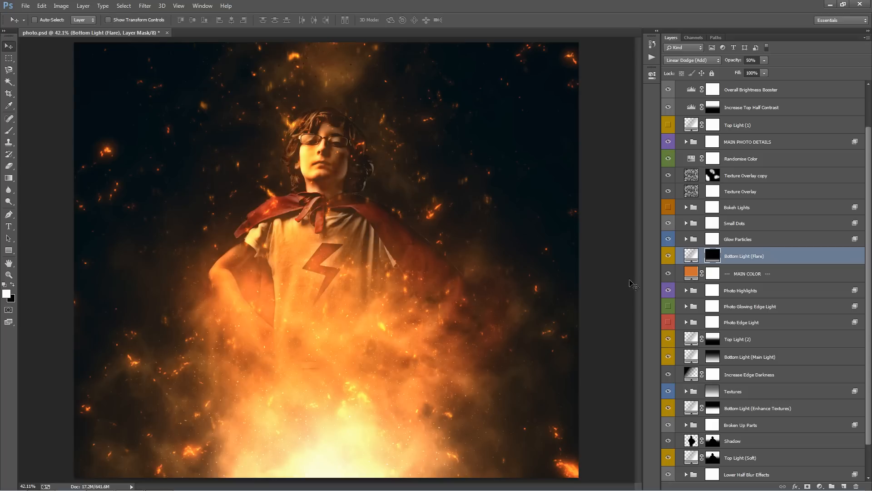
# Set the scale of the Bottom Light (Flare) layer's gradient fill to 120%.
pyautogui.doubleClick(689, 259)
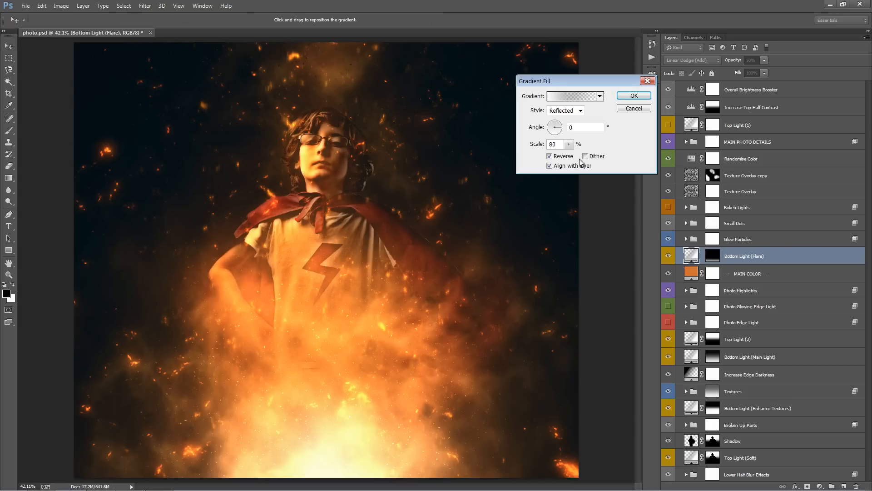
pyautogui.click(568, 144)
pyautogui.moveTo(572, 158); pyautogui.dragTo(575, 158)
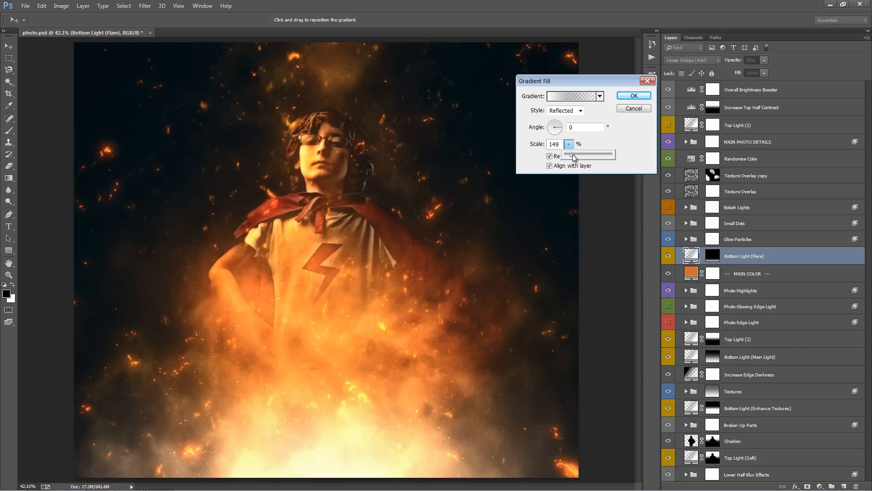
pyautogui.moveTo(574, 158); pyautogui.dragTo(571, 157)
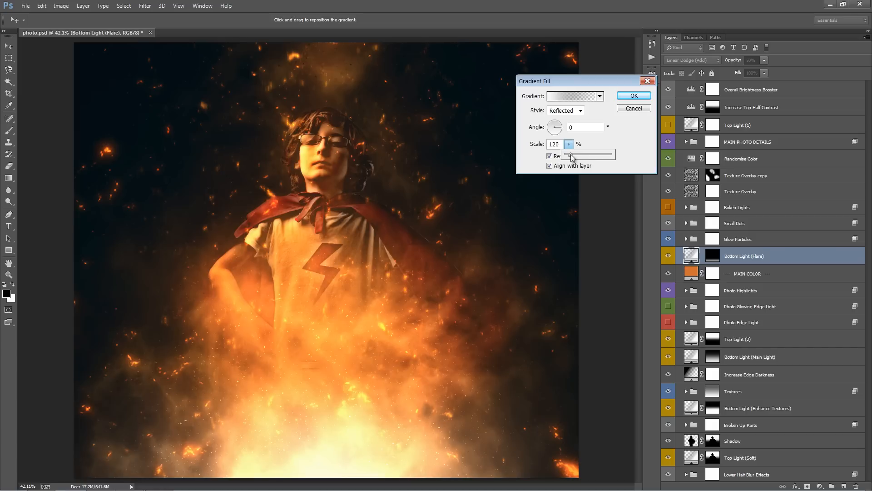
pyautogui.click(643, 95)
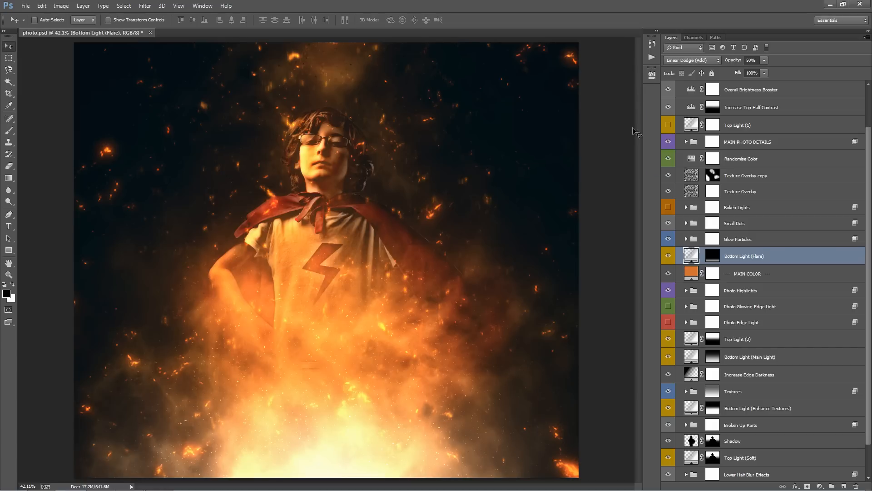
# Try recoloring the MAIN COLOR fill layer to blue #4395ca.
pyautogui.click(762, 273)
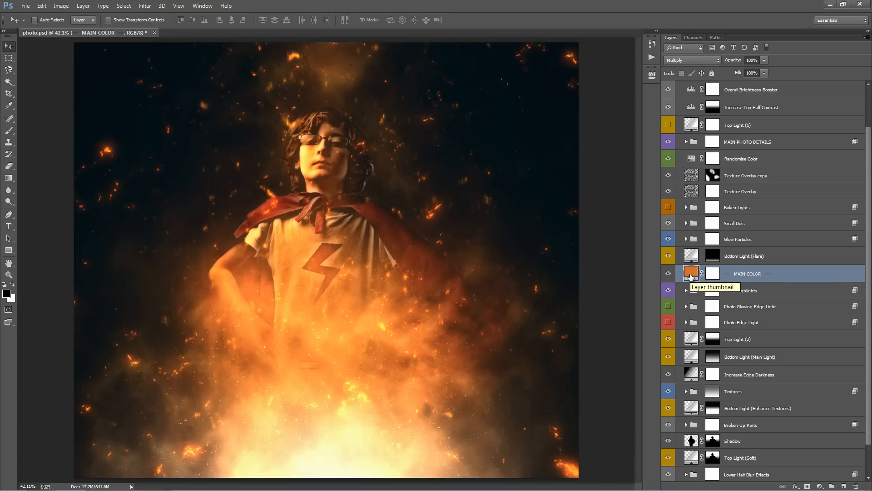
pyautogui.doubleClick(690, 274)
pyautogui.click(603, 141)
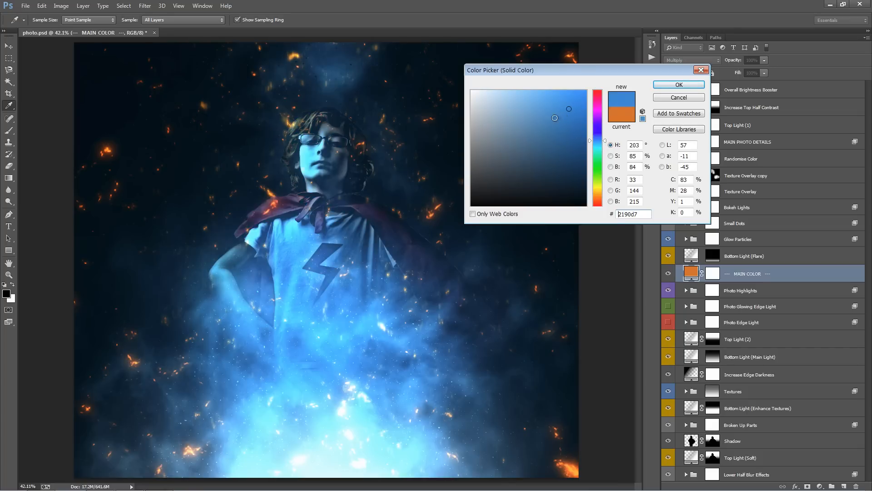
pyautogui.click(550, 117)
pyautogui.moveTo(550, 118); pyautogui.dragTo(548, 114)
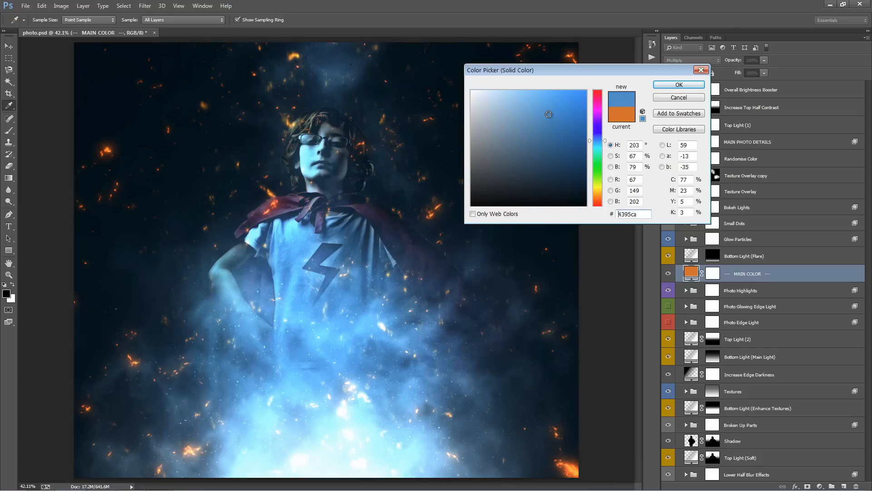
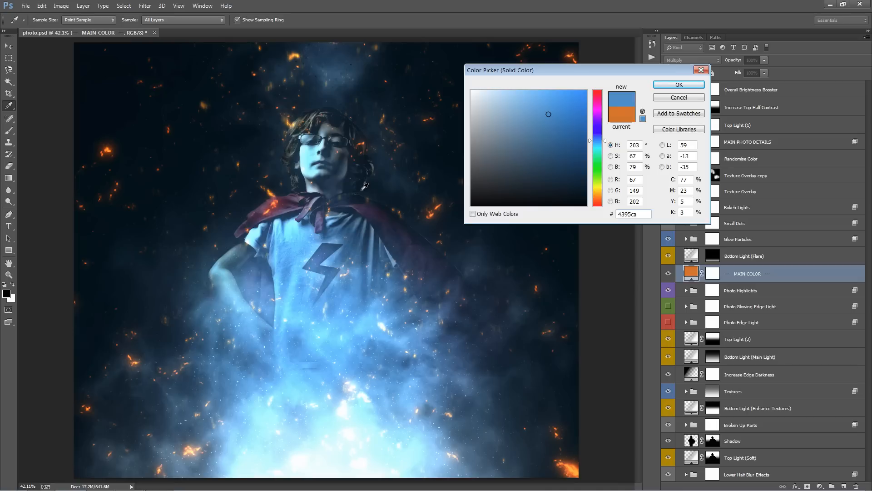
pyautogui.click(678, 84)
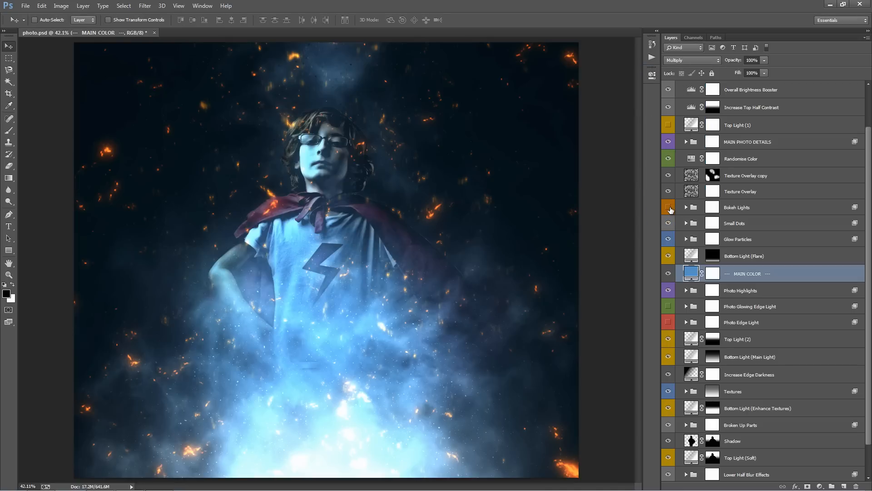
# Make the Bokeh Lights group visible.
pyautogui.click(668, 208)
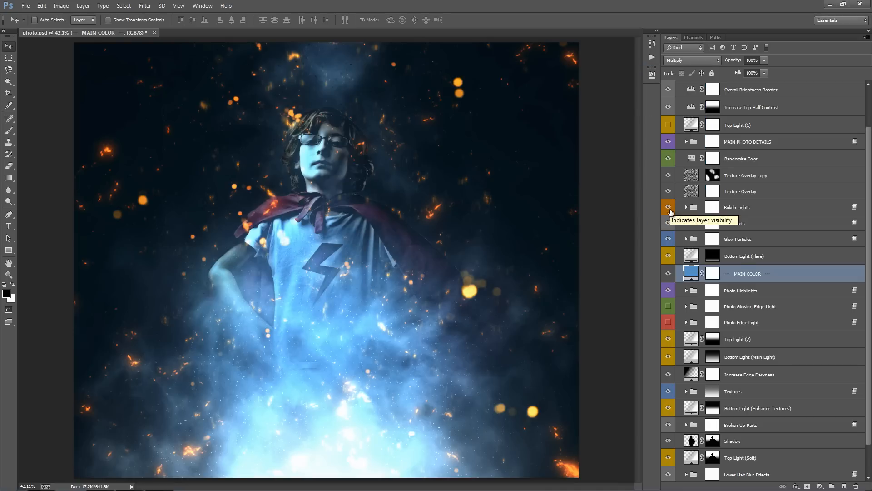
# Try recoloring the Glow Particles 2 Color fill inside the Glow Particles group to cyan #00ffea.
pyautogui.click(686, 239)
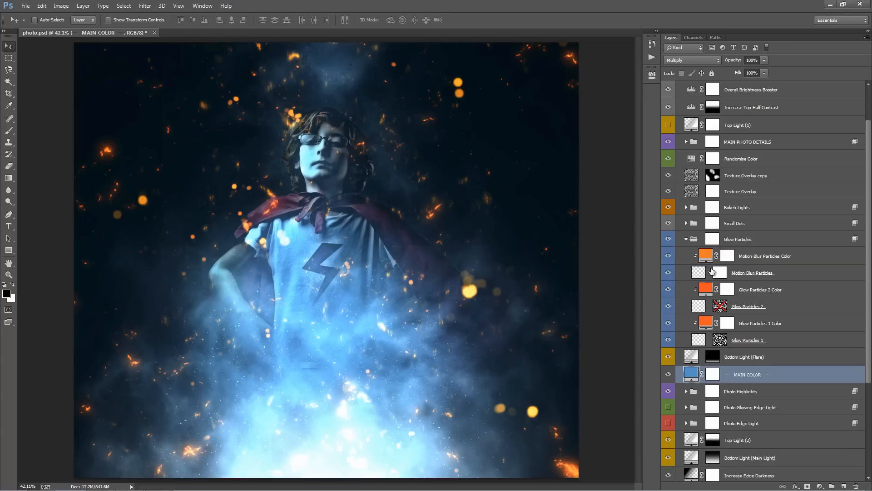
pyautogui.doubleClick(708, 287)
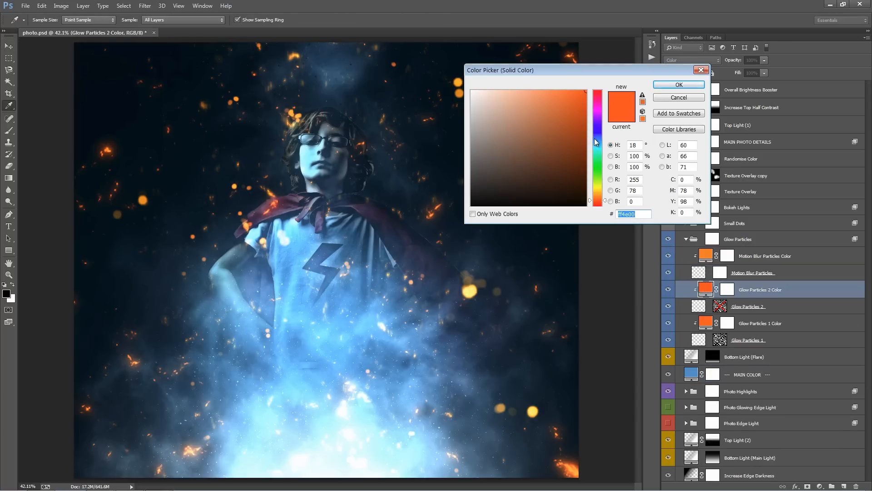
pyautogui.click(598, 142)
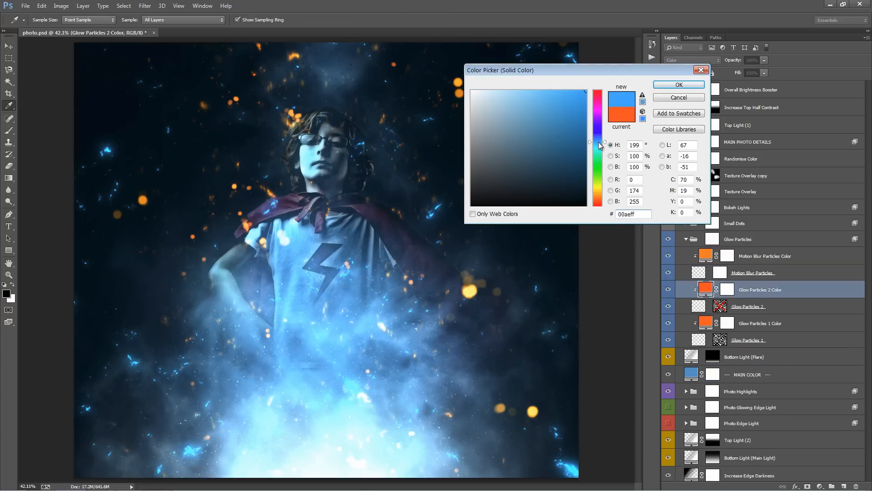
pyautogui.moveTo(598, 142); pyautogui.dragTo(595, 149)
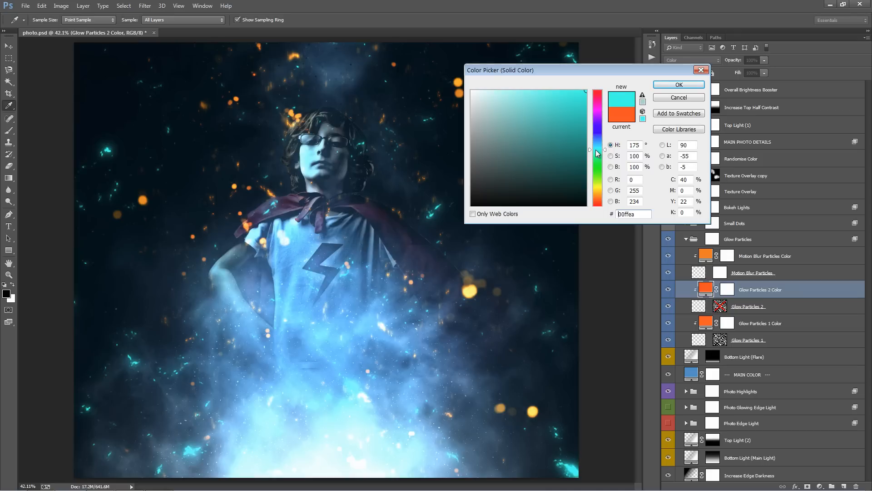
pyautogui.click(678, 85)
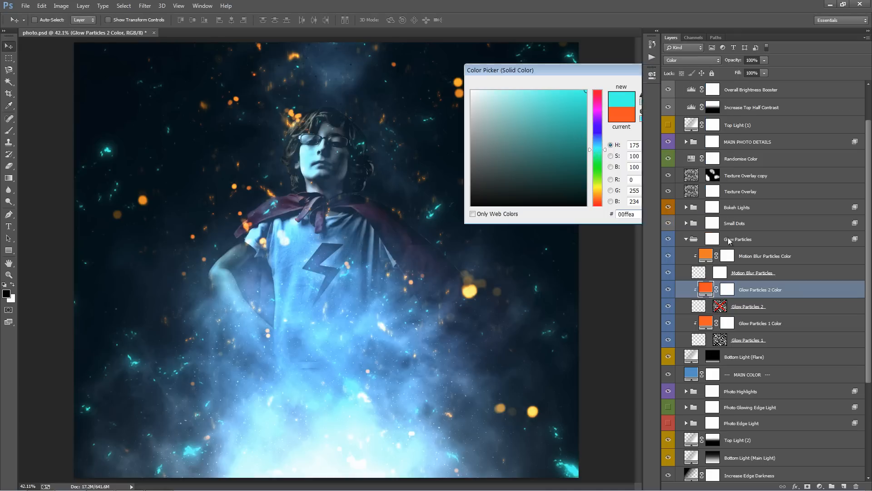
# Check the color layers inside the Bokeh Lights group, collapse the groups and revert the blue and cyan recoloring.
pyautogui.click(688, 238)
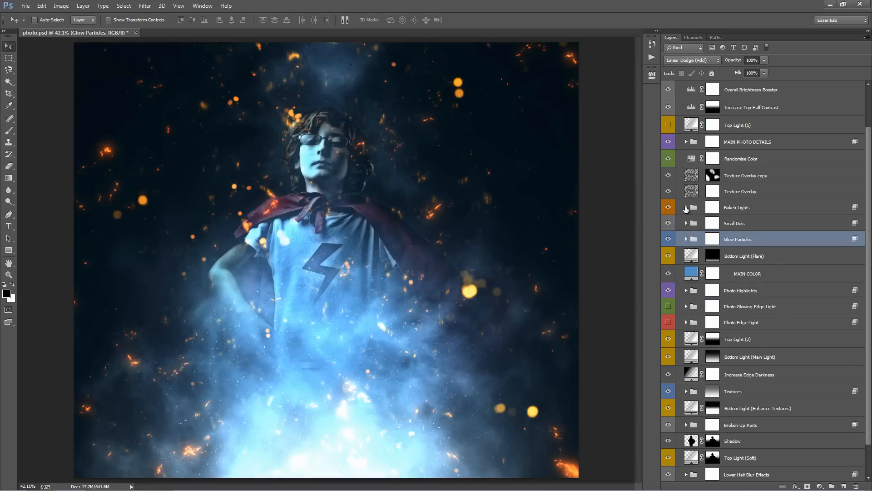
pyautogui.click(686, 207)
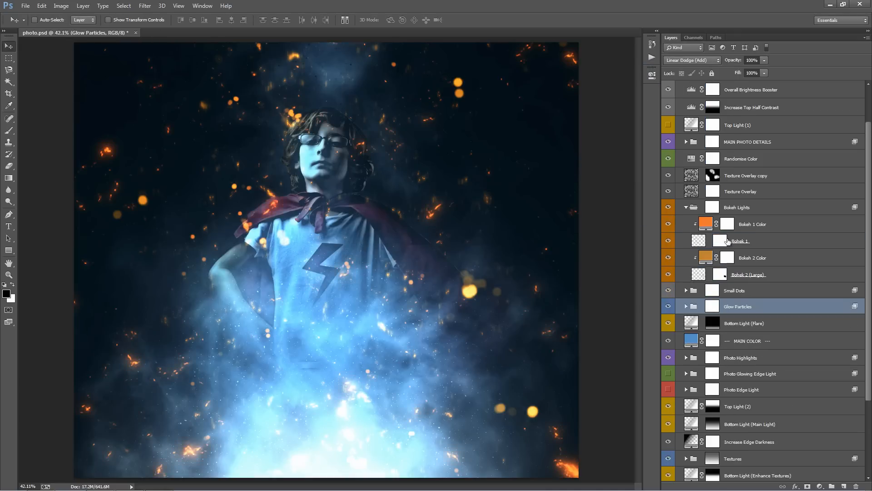
pyautogui.click(693, 209)
pyautogui.click(685, 207)
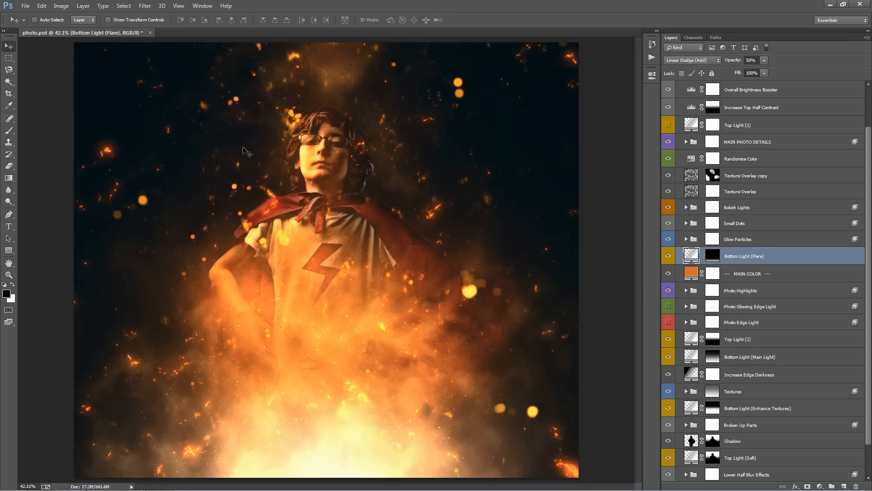
# Compare the image with and without the Photo Highlights group and check its opacity setting.
pyautogui.click(767, 275)
pyautogui.click(767, 291)
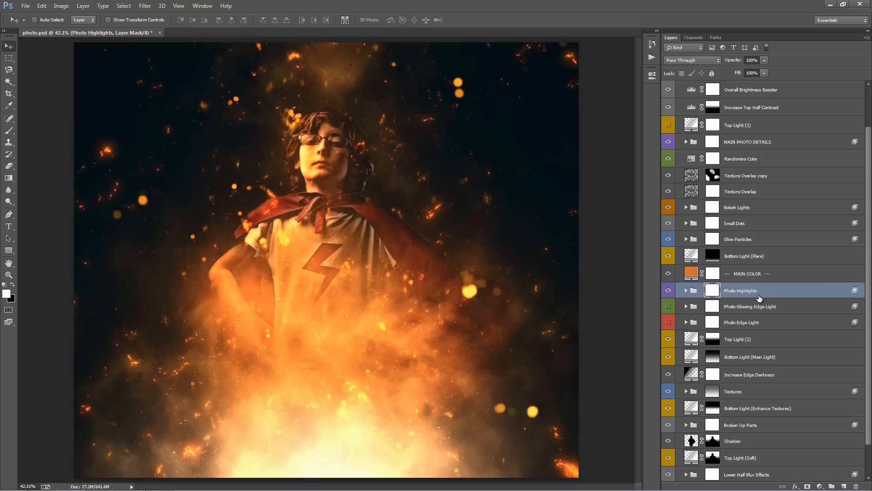
pyautogui.click(667, 290)
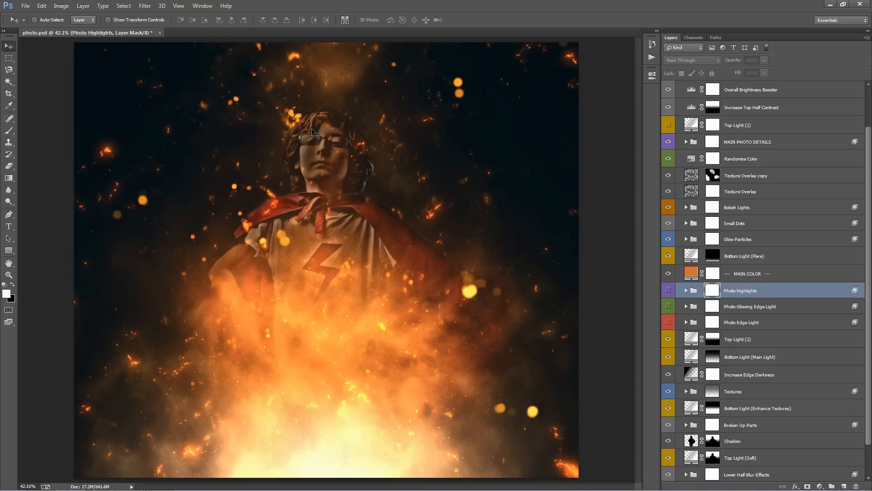
pyautogui.click(671, 290)
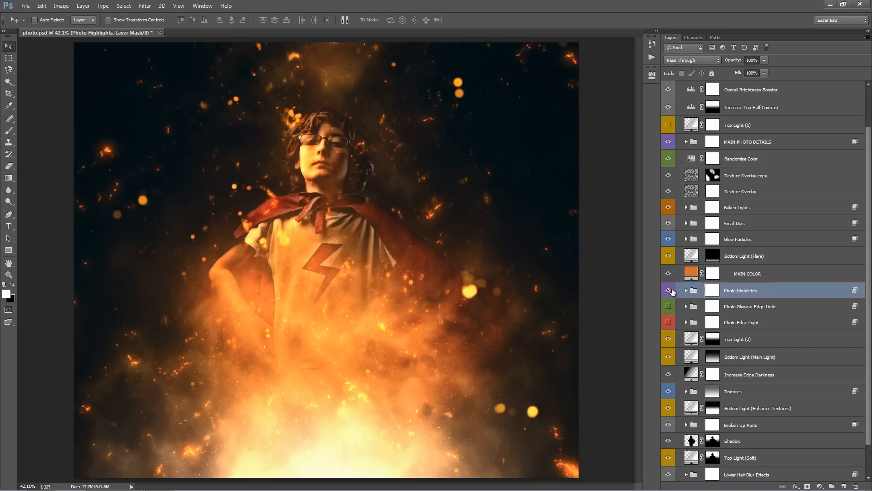
pyautogui.click(670, 290)
pyautogui.click(671, 290)
pyautogui.moveTo(736, 62); pyautogui.dragTo(821, 66)
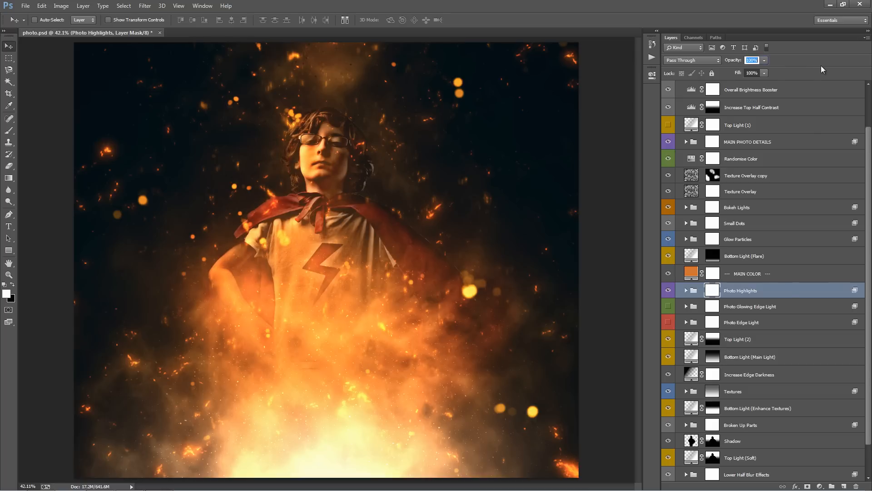
pyautogui.click(778, 295)
# Expand the Photo Highlights group and compare the effect of its Photo Highlight 1, 2 and 3 layers by toggling their visibility.
pyautogui.click(685, 290)
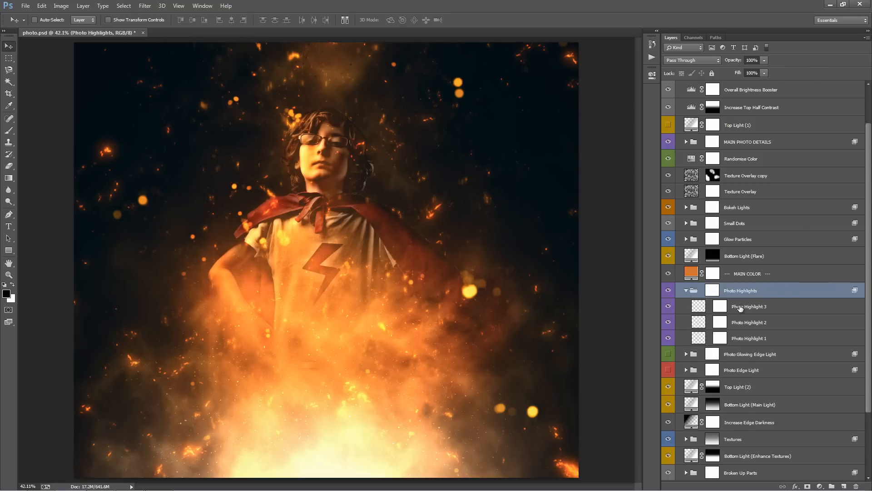
pyautogui.click(769, 339)
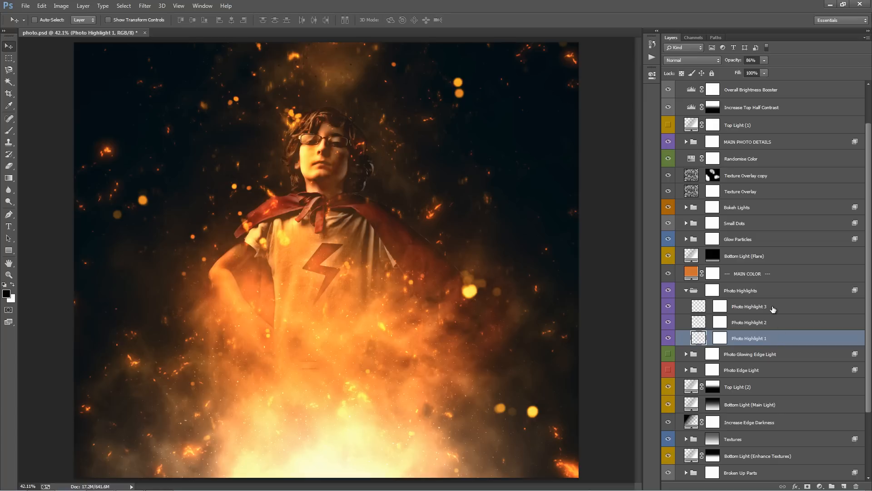
pyautogui.moveTo(668, 308); pyautogui.dragTo(667, 338)
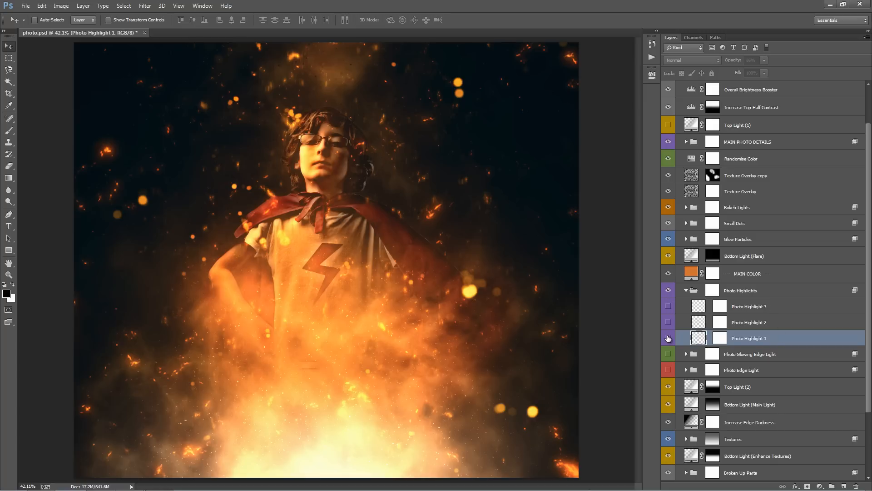
pyautogui.click(668, 338)
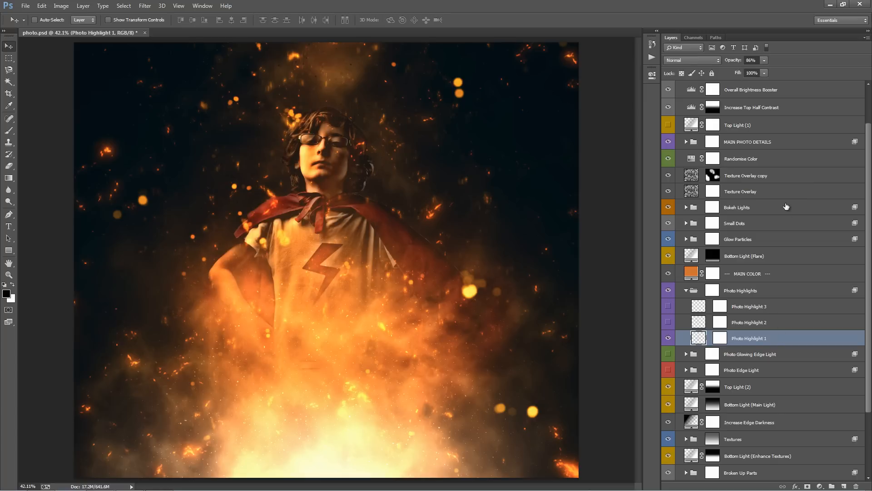
pyautogui.click(668, 323)
pyautogui.click(668, 322)
pyautogui.click(668, 323)
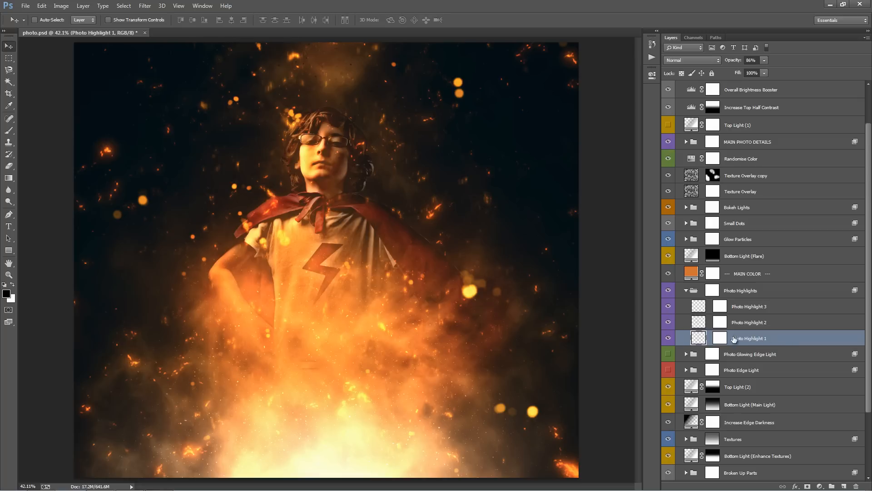
# Try adjusting the opacity of the Photo Highlight 3 layer, and collapse the Photo Highlights group.
pyautogui.click(746, 309)
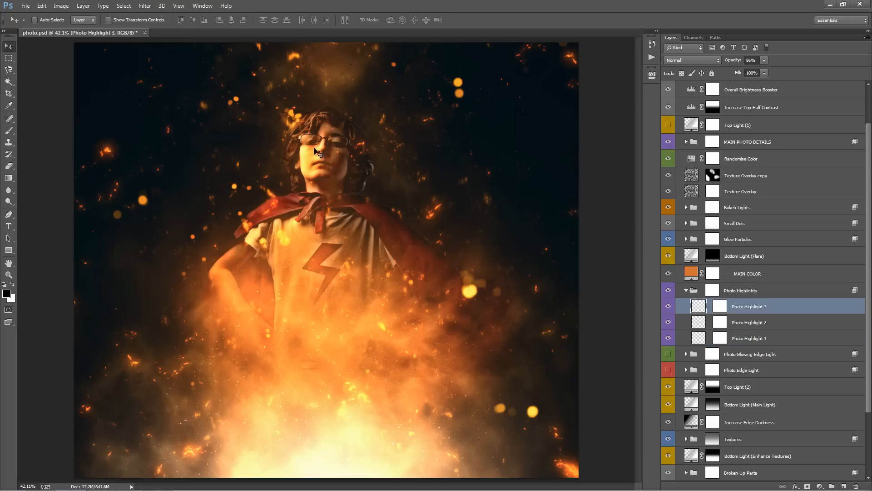
pyautogui.moveTo(736, 62); pyautogui.dragTo(745, 62)
pyautogui.moveTo(684, 125); pyautogui.dragTo(169, 108)
pyautogui.click(750, 291)
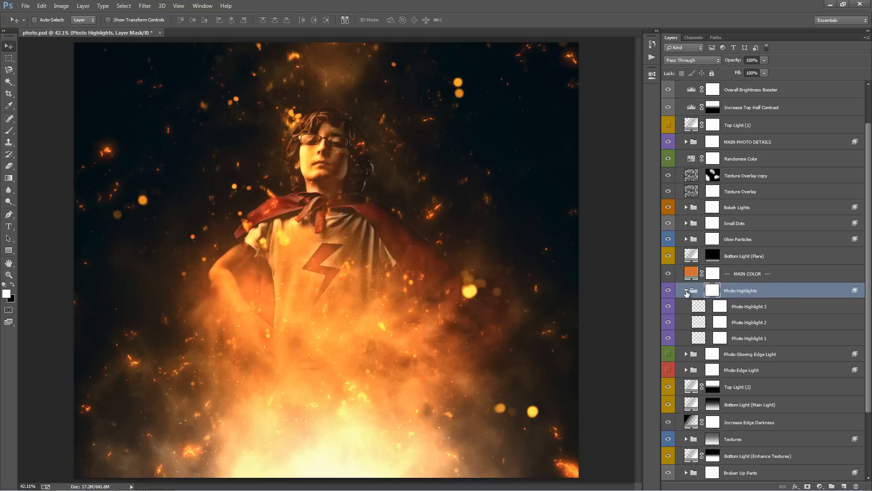
pyautogui.click(685, 291)
# Locate the two photo edge light groups and compare the image with and without the Photo Glowing Edge Light group.
pyautogui.click(760, 309)
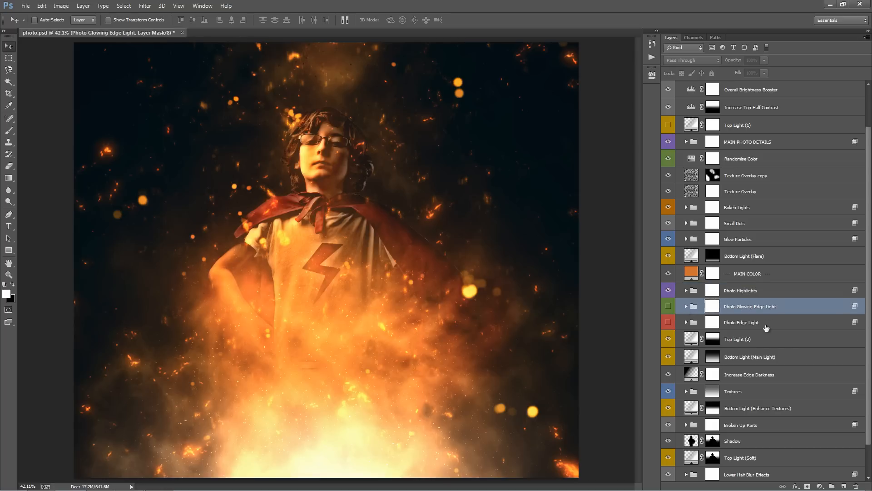
pyautogui.keyDown('shift'); pyautogui.click(765, 326); pyautogui.keyUp('shift')
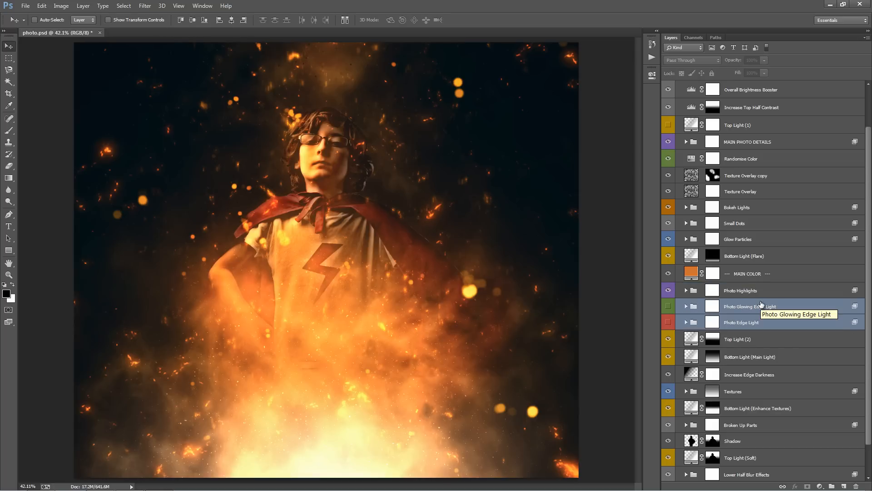
pyautogui.click(759, 303)
pyautogui.click(753, 325)
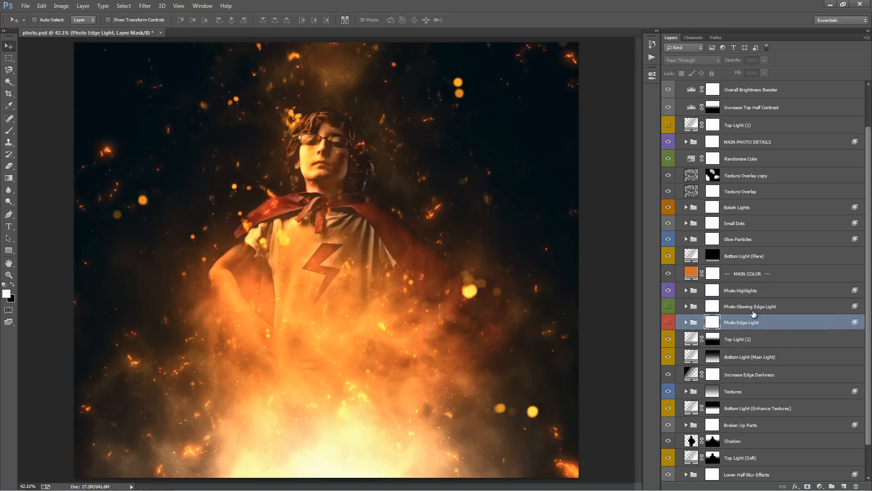
pyautogui.click(752, 312)
pyautogui.scroll(-2, 753, 298)
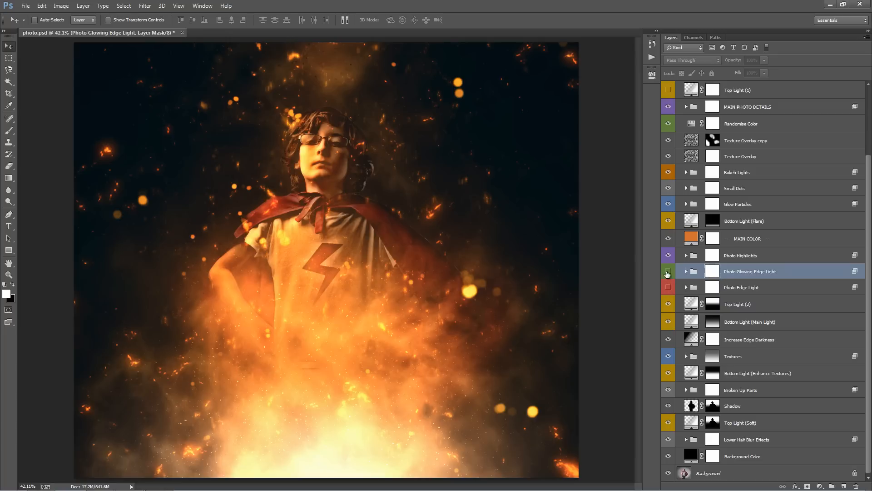
pyautogui.click(668, 272)
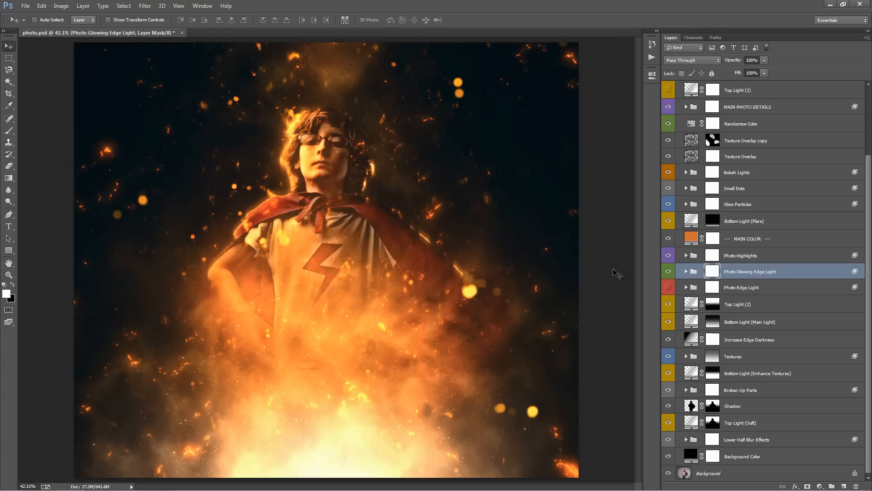
pyautogui.click(668, 271)
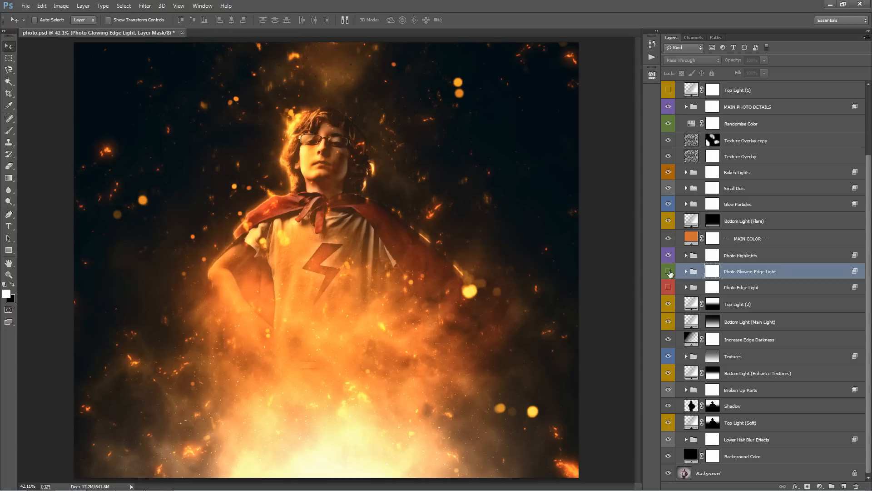
# Show and expand the Photo Glowing Edge Light group, and look through its Verticle Light Glow, Wide Edge Glow and Glowing Edge Main layers.
pyautogui.click(668, 272)
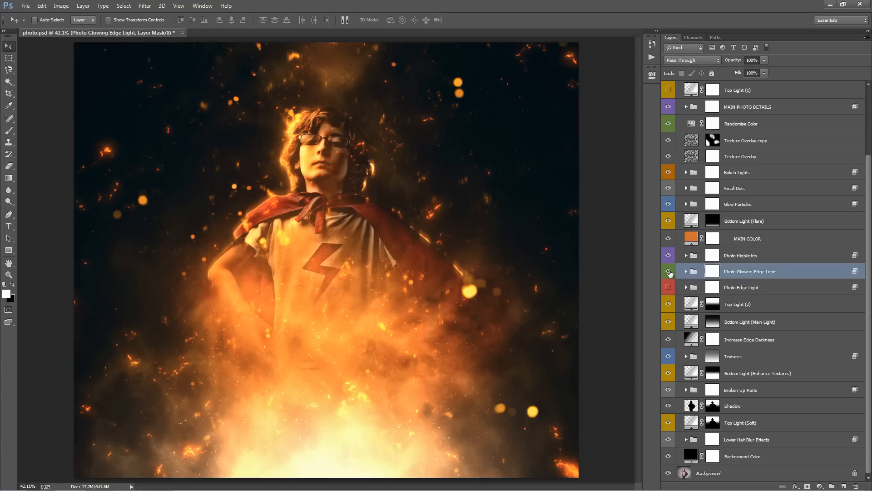
pyautogui.click(686, 271)
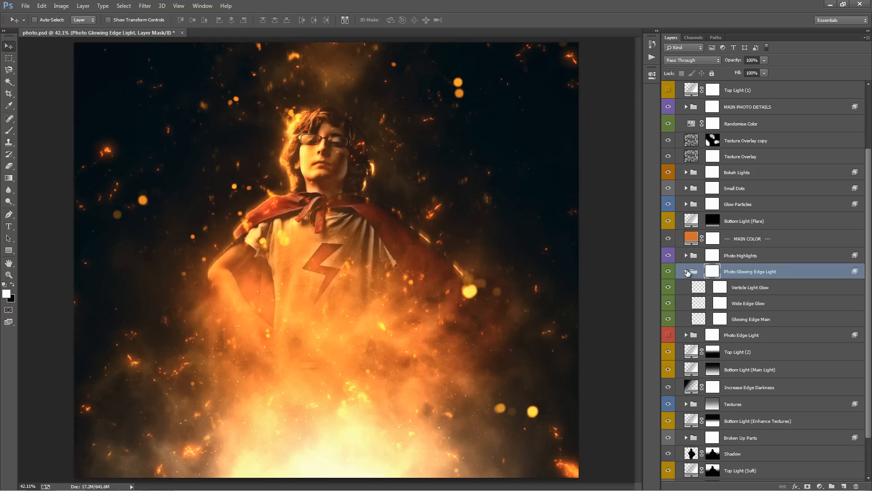
pyautogui.click(775, 289)
pyautogui.click(775, 305)
pyautogui.click(777, 320)
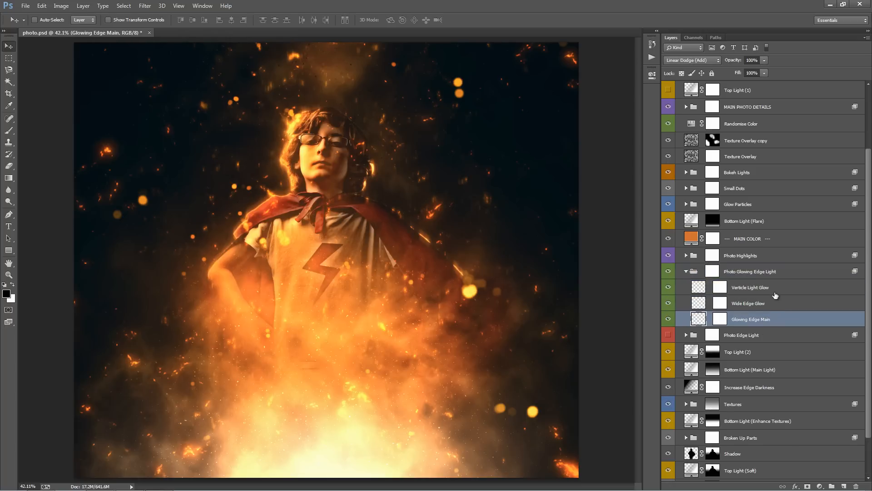
pyautogui.click(774, 290)
# Compare the effect of the Verticle Light Glow and Wide Edge Glow layers by toggling their visibility.
pyautogui.moveTo(668, 286); pyautogui.dragTo(671, 309)
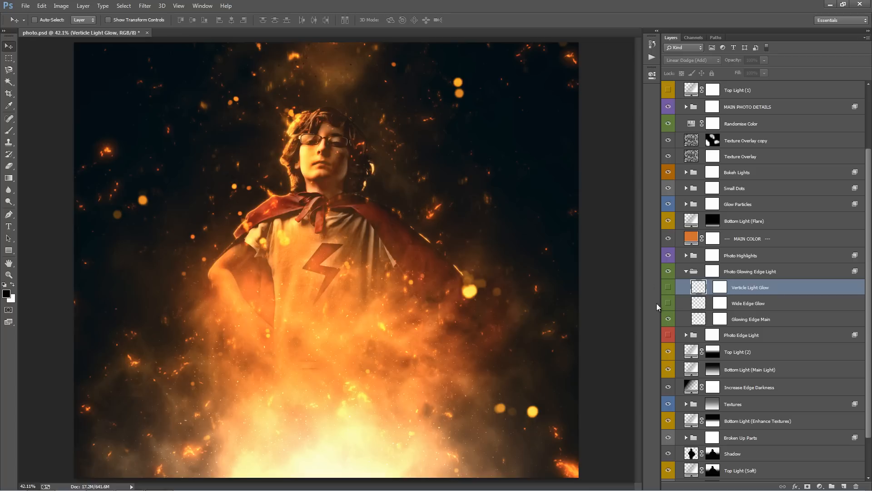
pyautogui.click(668, 303)
pyautogui.click(668, 302)
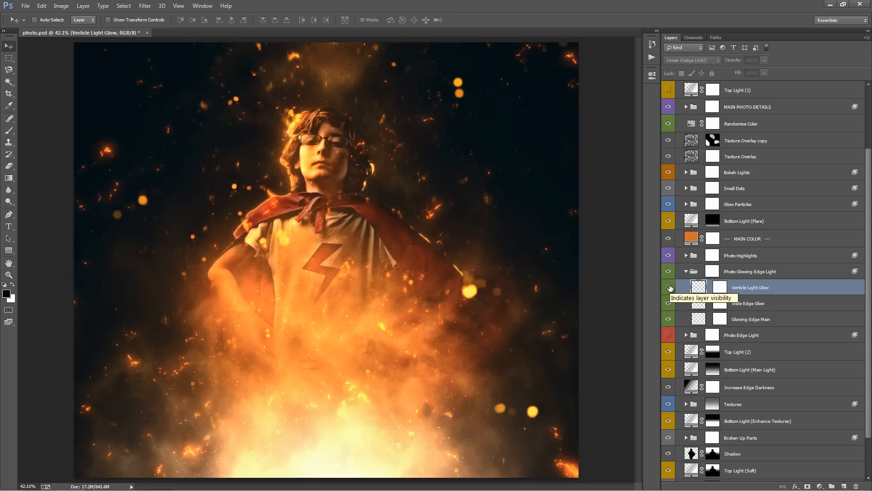
pyautogui.click(668, 288)
pyautogui.click(668, 287)
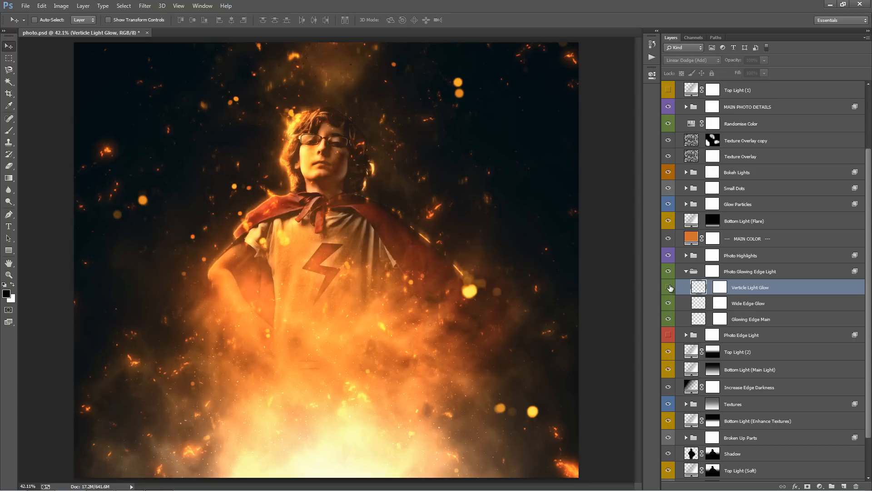
pyautogui.click(668, 287)
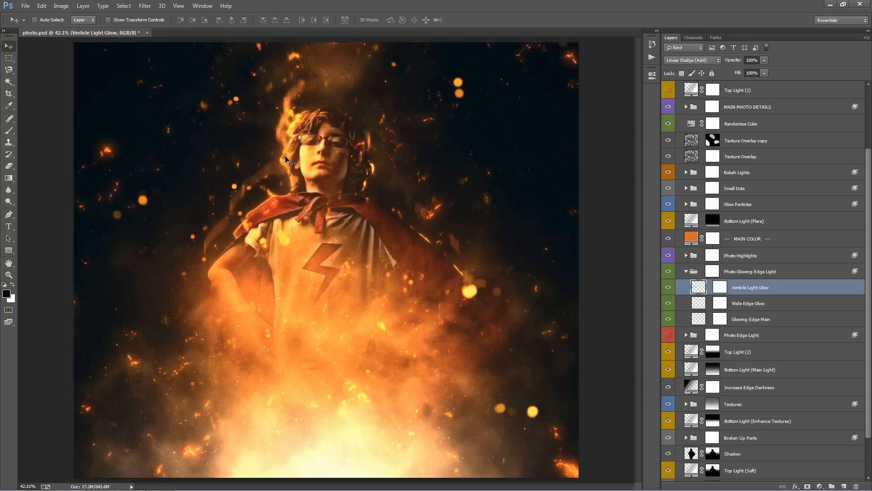
# Undo the move of the Verticle Light Glow layer and collapse the Photo Glowing Edge Light group.
pyautogui.hotkey('ctrl', 'z')
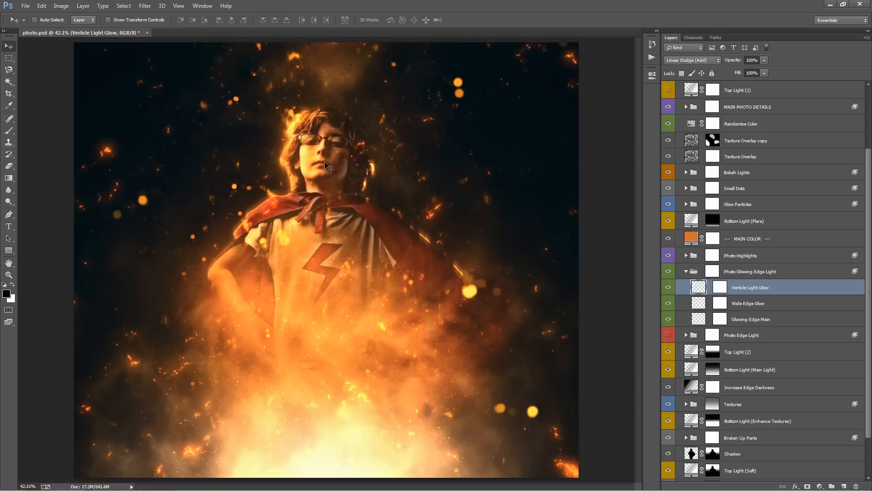
pyautogui.click(686, 271)
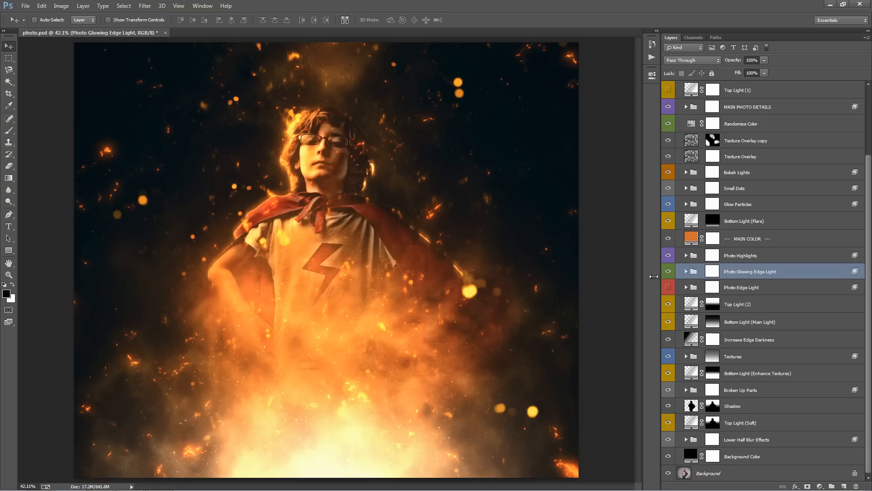
# Turn on the Photo Edge Light group and compare the image with and without it.
pyautogui.click(776, 292)
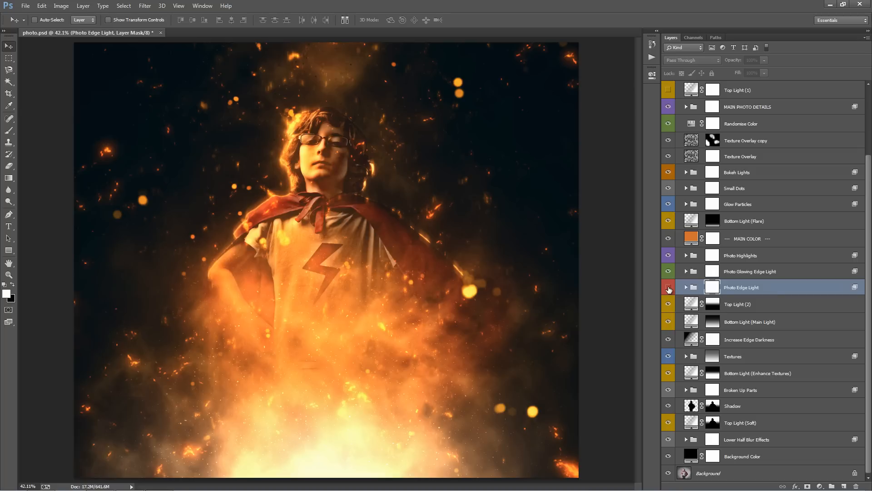
pyautogui.click(668, 287)
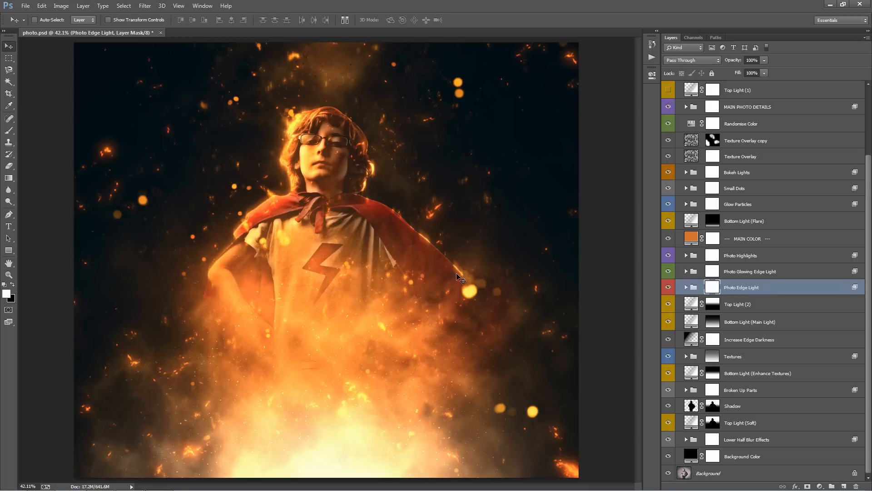
pyautogui.click(668, 287)
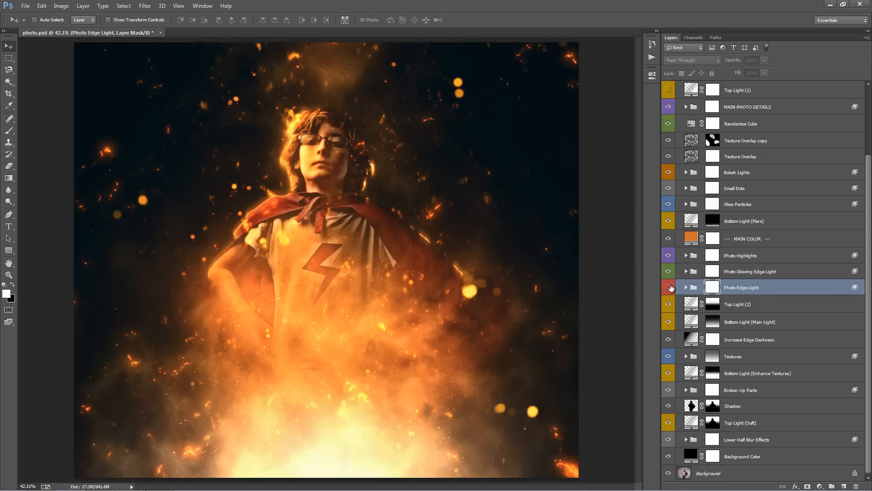
pyautogui.click(670, 286)
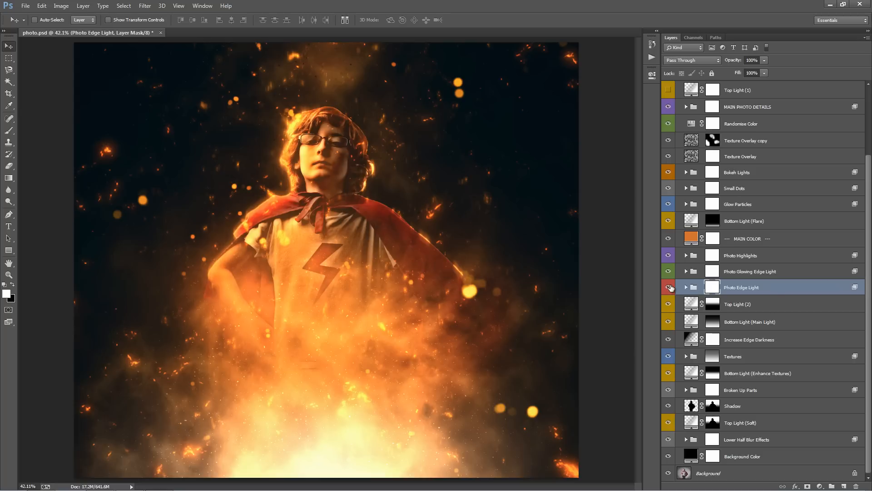
pyautogui.click(668, 287)
pyautogui.click(669, 287)
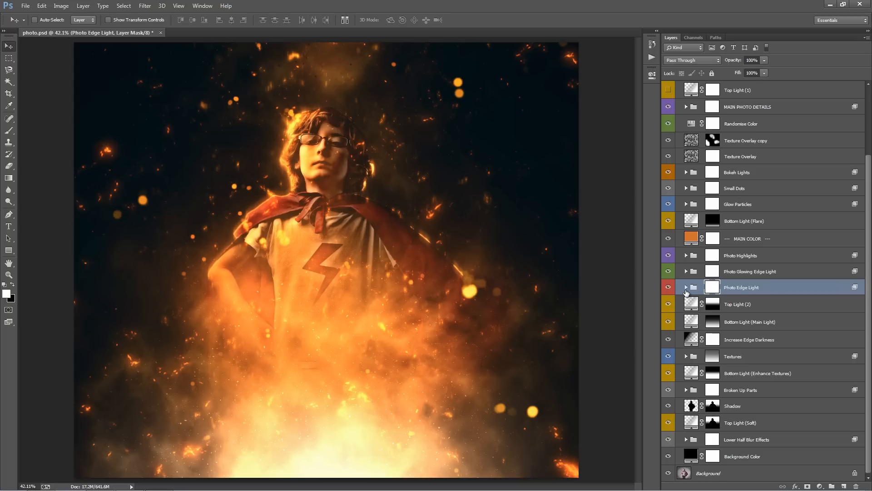
# Expand the Photo Edge Light group and compare its Edge Light, Boost 1 and Boost 2 layers by toggling their visibility.
pyautogui.click(685, 287)
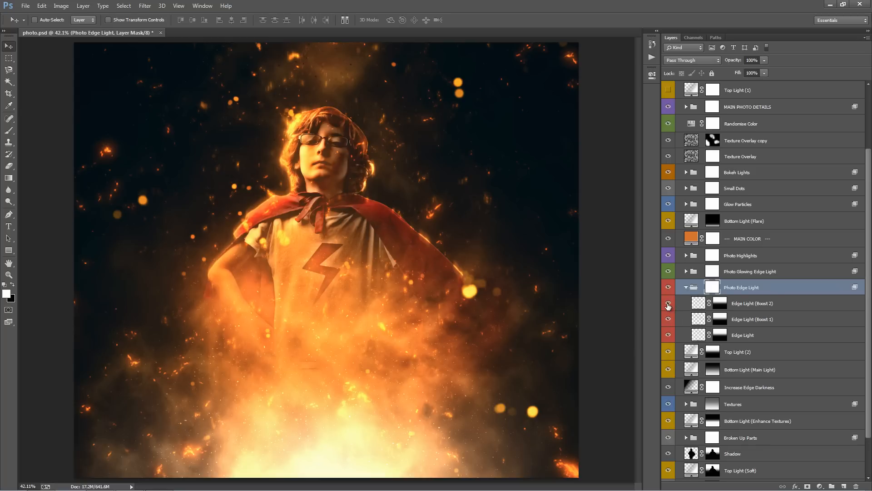
pyautogui.click(668, 304)
pyautogui.click(667, 319)
pyautogui.click(668, 334)
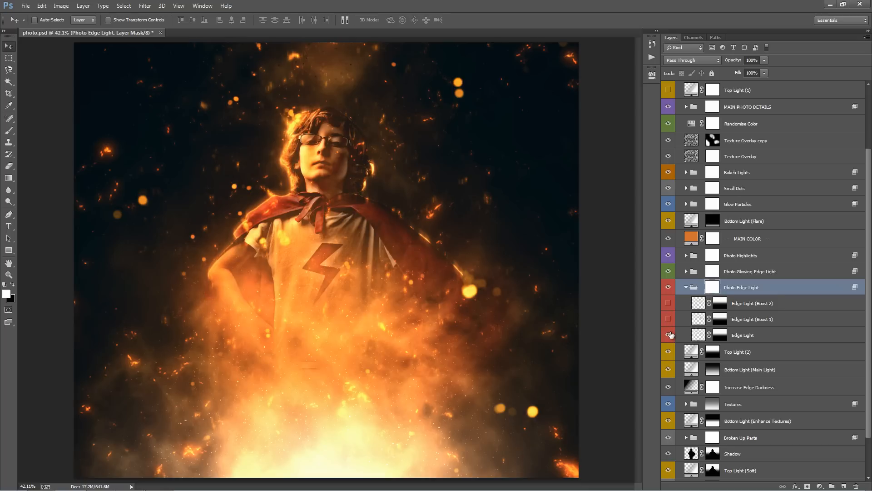
pyautogui.moveTo(670, 335); pyautogui.dragTo(669, 326)
pyautogui.click(669, 322)
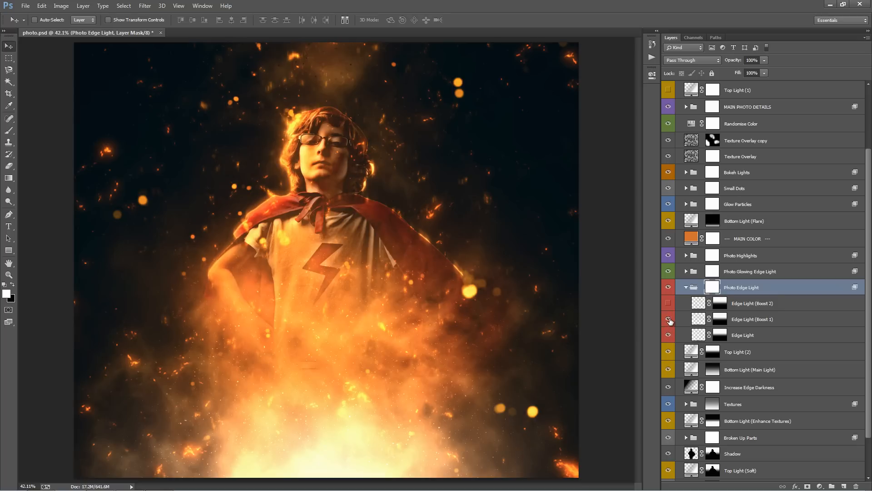
# Collapse the Photo Edge Light group and set its opacity to 0%.
pyautogui.click(686, 287)
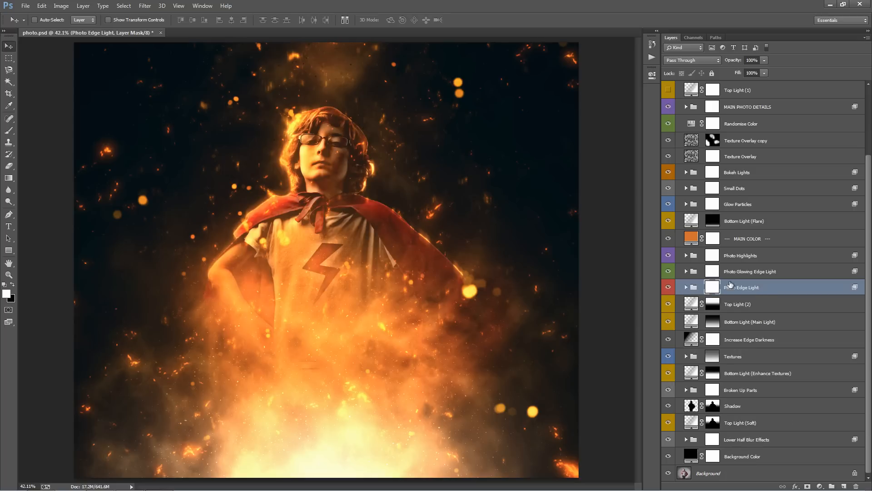
pyautogui.moveTo(733, 60); pyautogui.dragTo(203, 44)
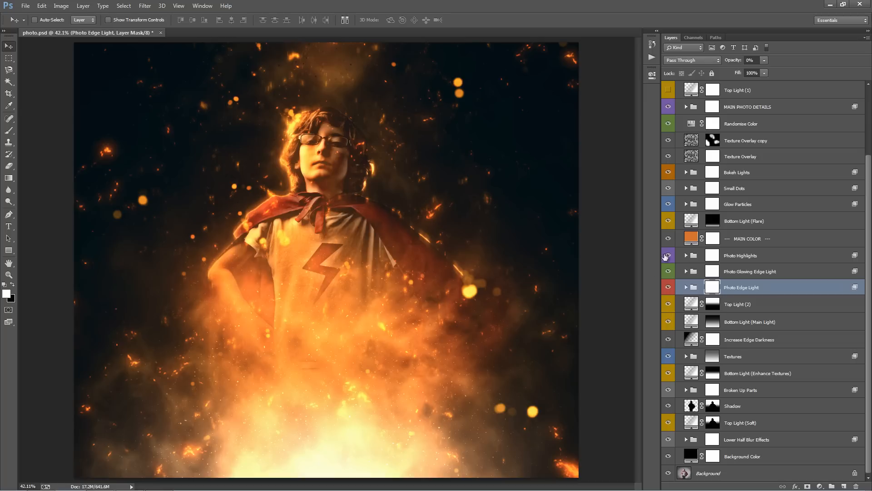
# Compare the image with and without the Top Light (2) layer.
pyautogui.click(773, 303)
pyautogui.click(669, 304)
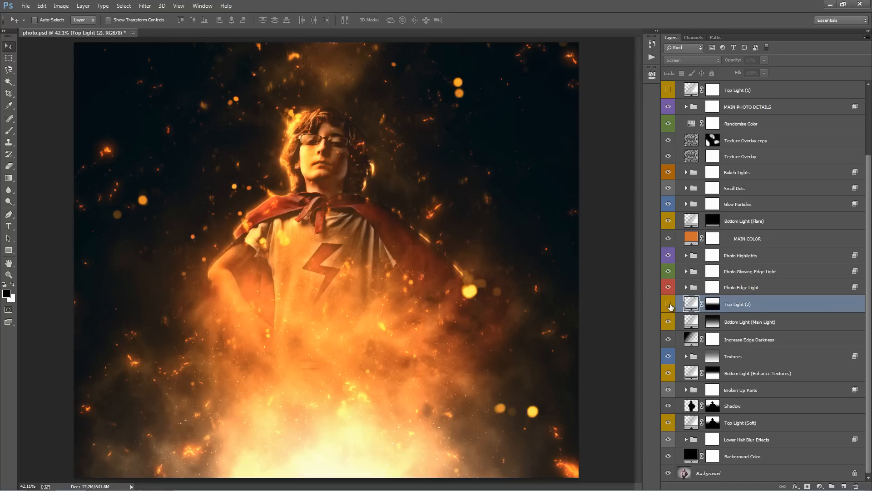
pyautogui.click(669, 304)
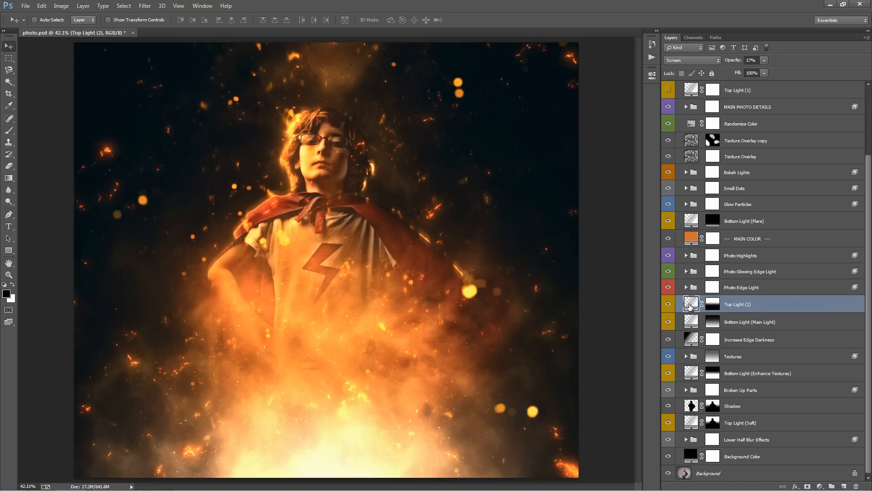
# Try adjusting the gradient scale of the Top Light (2) fill layer and cancel the change.
pyautogui.doubleClick(691, 307)
pyautogui.click(568, 144)
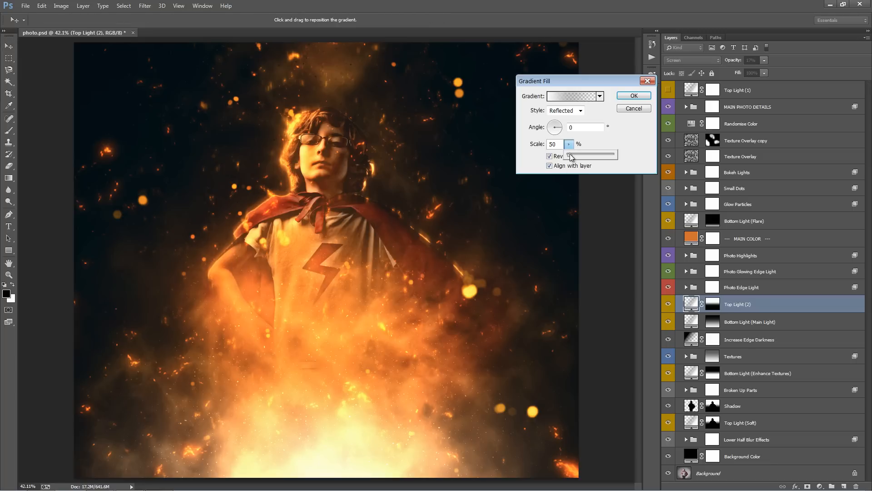
pyautogui.moveTo(569, 154); pyautogui.dragTo(574, 156)
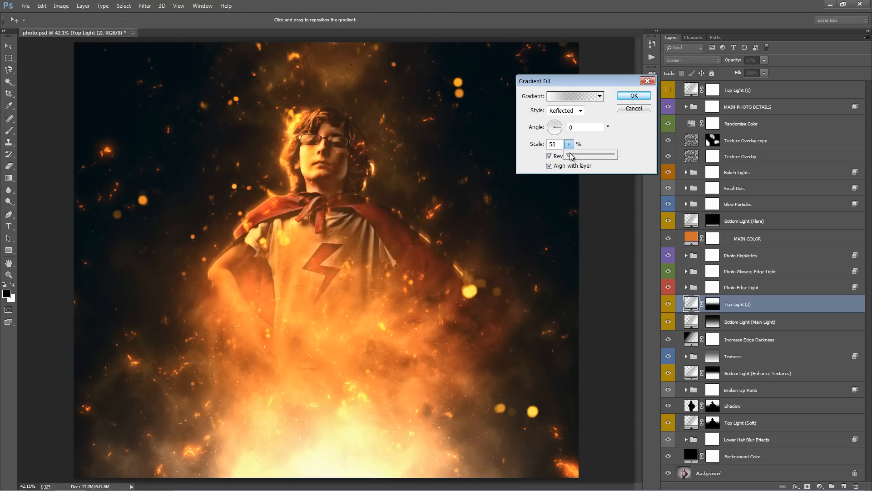
pyautogui.click(629, 109)
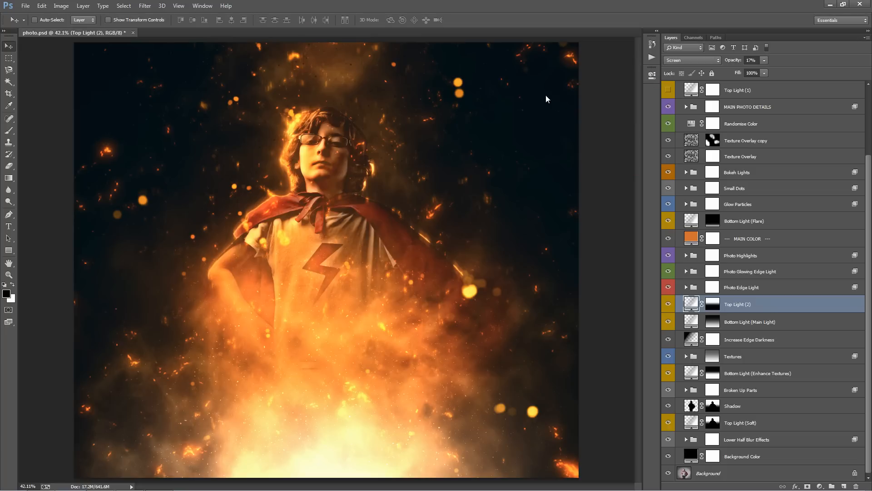
# Compare the image with and without the Bottom Light (Main Light) layer.
pyautogui.click(778, 325)
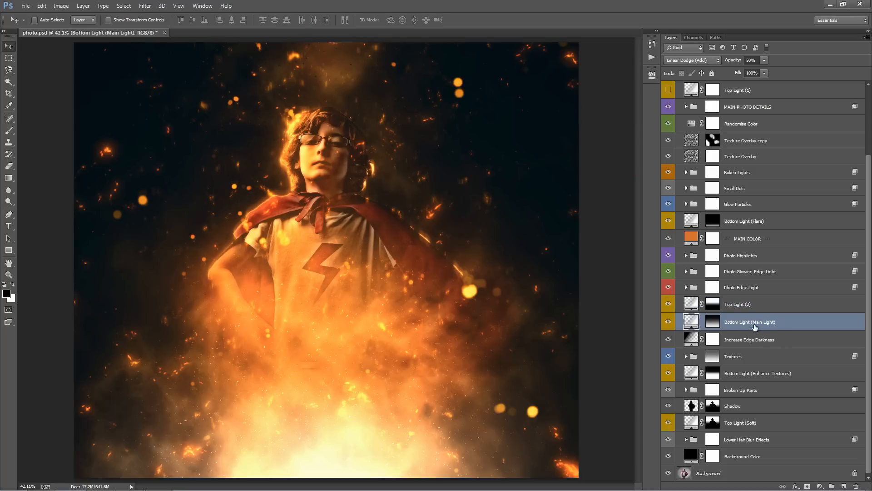
pyautogui.click(669, 322)
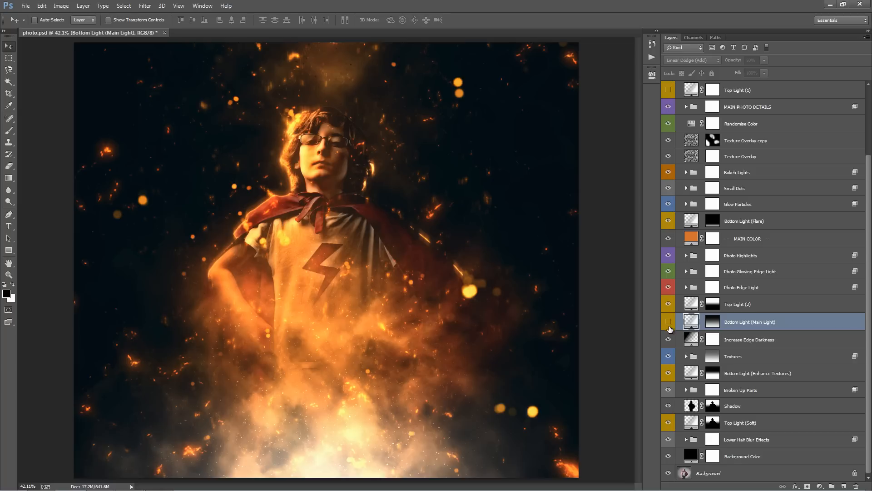
pyautogui.click(669, 322)
pyautogui.click(668, 322)
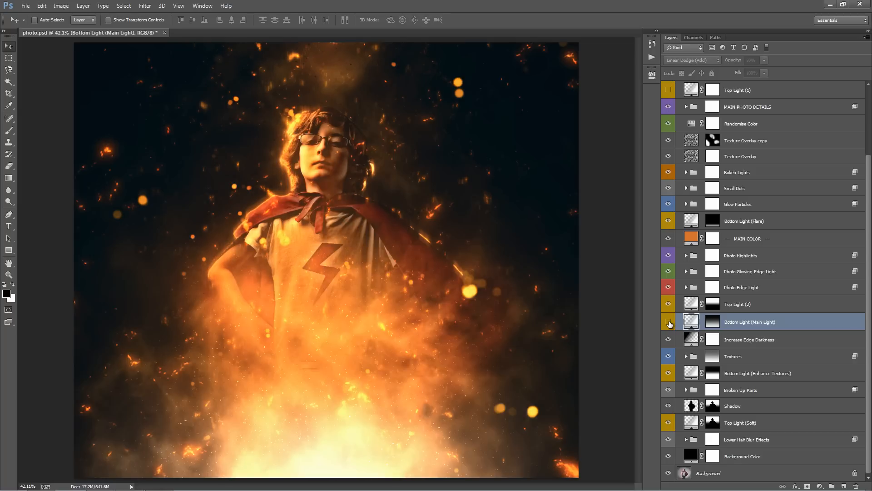
# Show the Bottom Light (Main Light) layer and shift its layer mask down and up to adjust the glow's height.
pyautogui.click(669, 322)
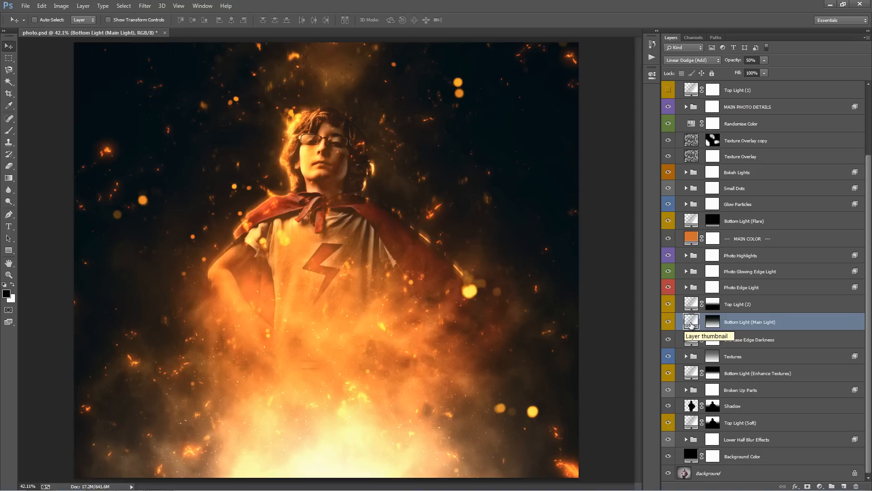
pyautogui.click(718, 327)
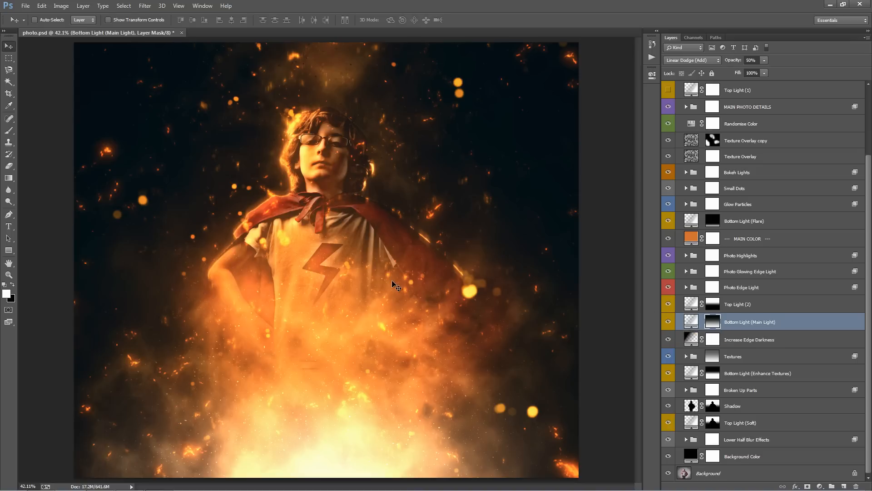
pyautogui.moveTo(400, 273); pyautogui.dragTo(390, 313)
pyautogui.moveTo(390, 314); pyautogui.dragTo(388, 257)
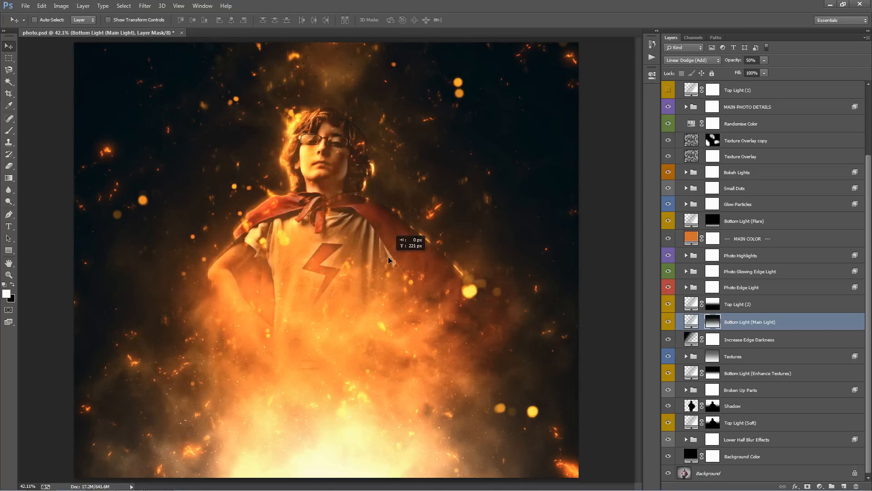
pyautogui.moveTo(386, 286)
pyautogui.mouseDown()
pyautogui.moveTo(386, 263)
pyautogui.moveTo(385, 284)
pyautogui.mouseUp()
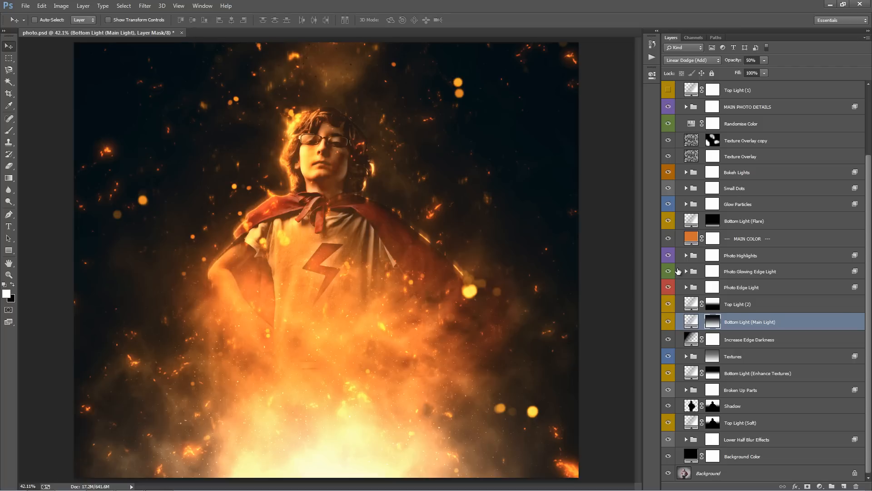
# Set the scale of the Bottom Light (Main Light) gradient fill to 169%.
pyautogui.doubleClick(694, 322)
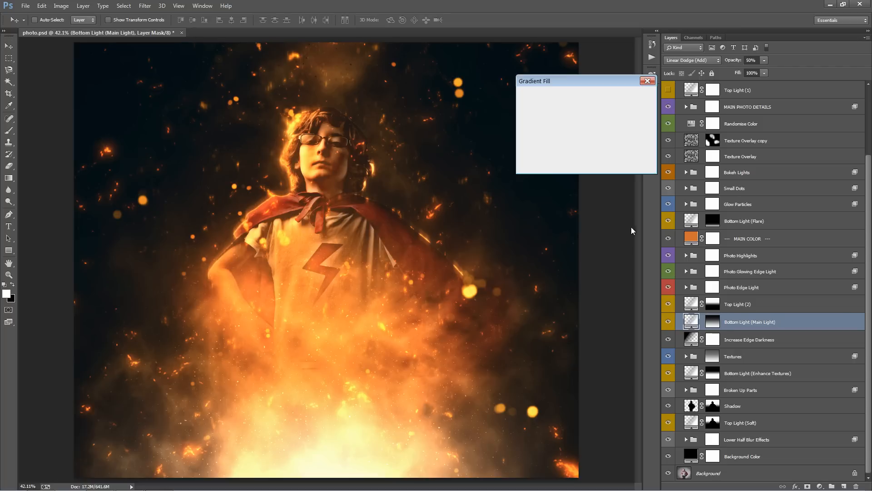
pyautogui.click(568, 144)
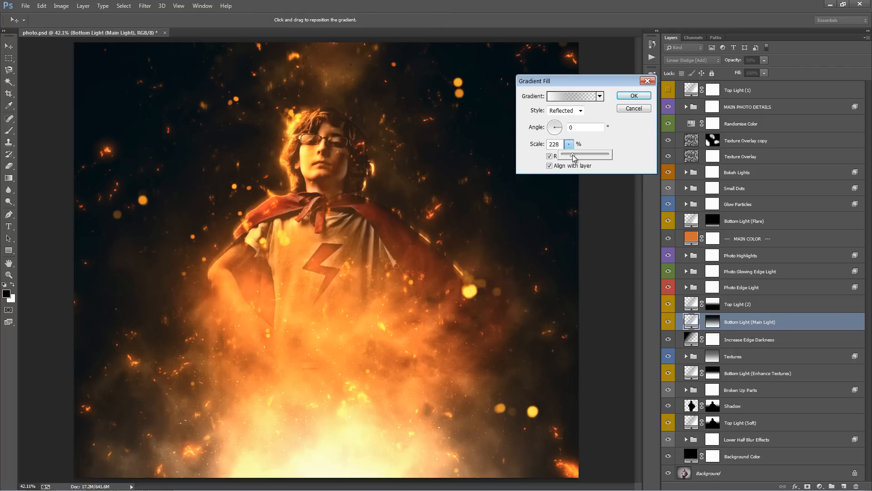
pyautogui.moveTo(574, 157)
pyautogui.mouseDown()
pyautogui.moveTo(591, 157)
pyautogui.moveTo(572, 156)
pyautogui.mouseUp()
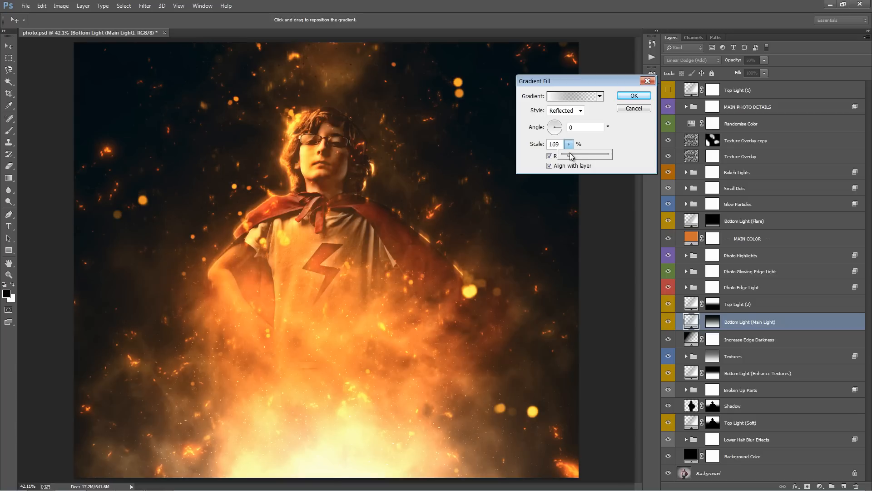
pyautogui.click(635, 96)
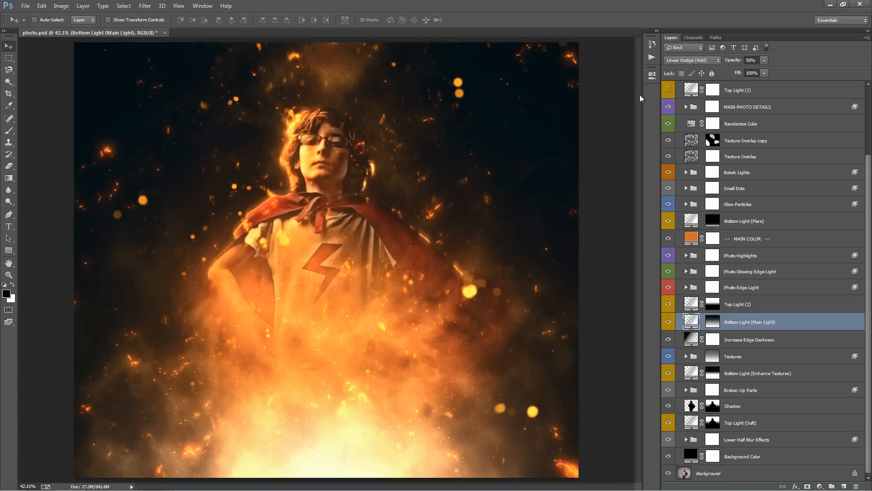
# Compare the image with and without the Increase Edge Darkness layer.
pyautogui.click(753, 340)
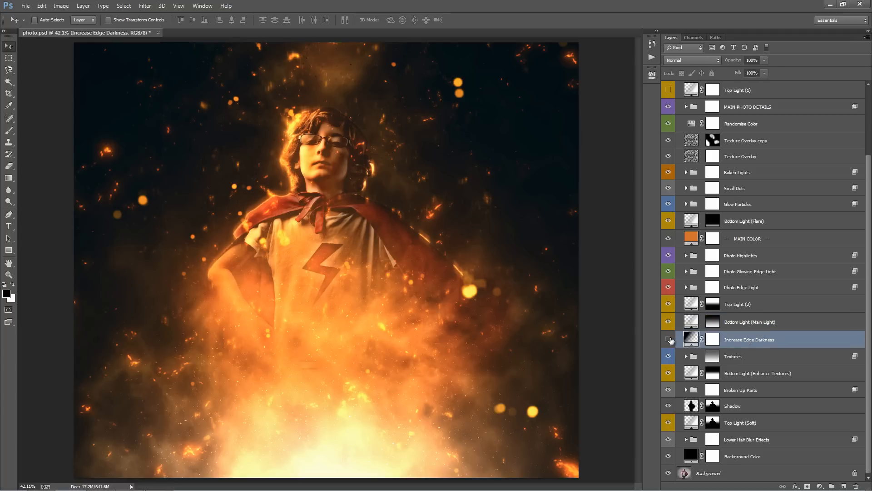
pyautogui.click(669, 339)
pyautogui.click(669, 340)
pyautogui.click(668, 339)
pyautogui.click(669, 339)
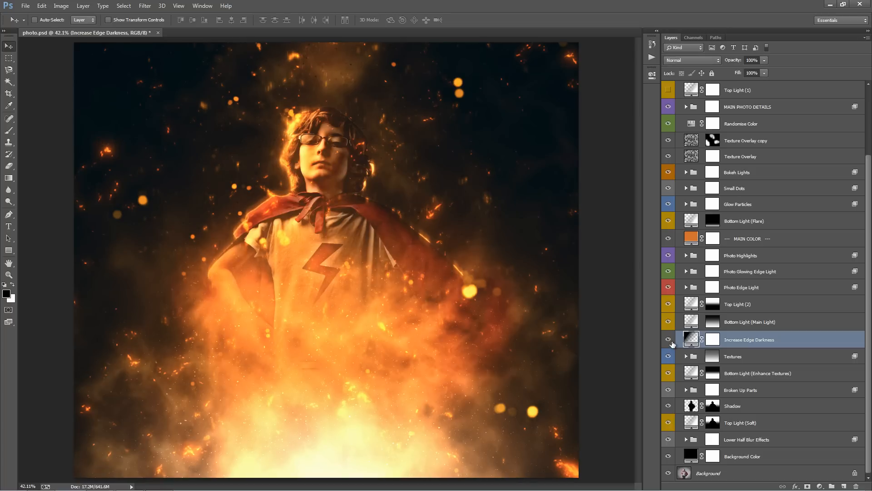
pyautogui.click(668, 339)
pyautogui.click(668, 339)
# Try narrower and wider scales for the Increase Edge Darkness gradient fill and set it to 110%.
pyautogui.doubleClick(691, 339)
pyautogui.click(569, 144)
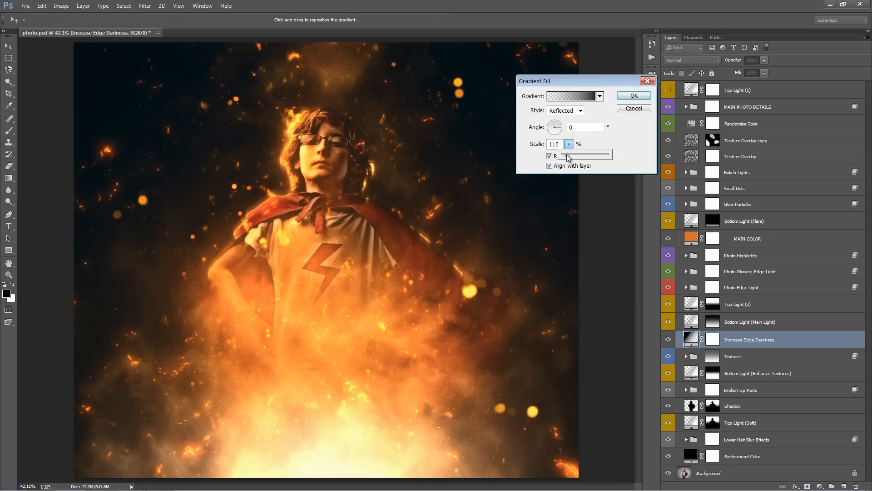
pyautogui.moveTo(567, 157); pyautogui.dragTo(564, 157)
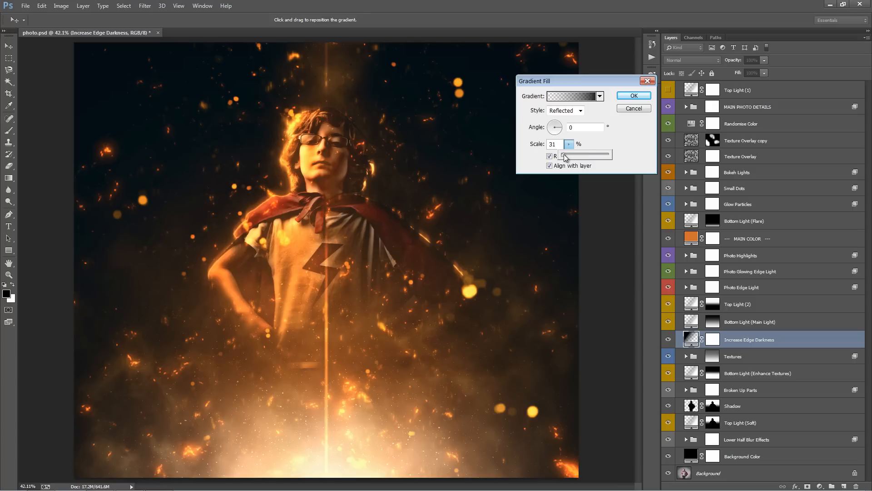
pyautogui.moveTo(563, 154); pyautogui.dragTo(570, 157)
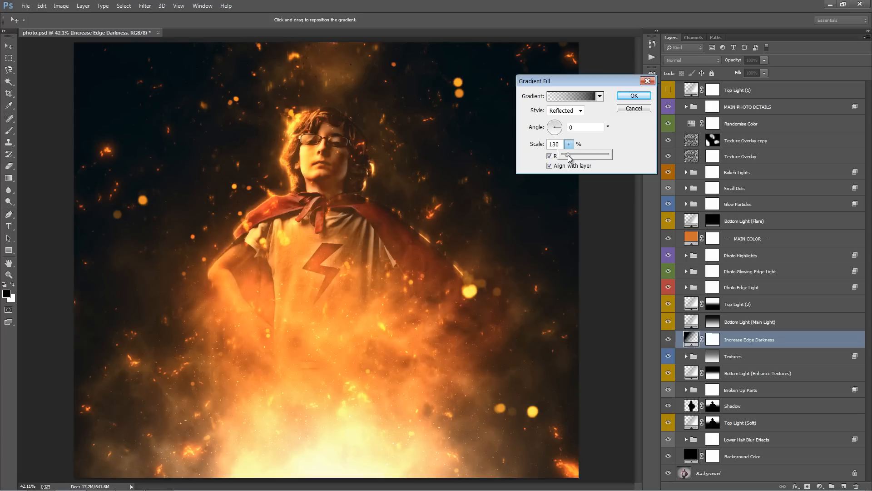
pyautogui.moveTo(568, 157); pyautogui.dragTo(567, 158)
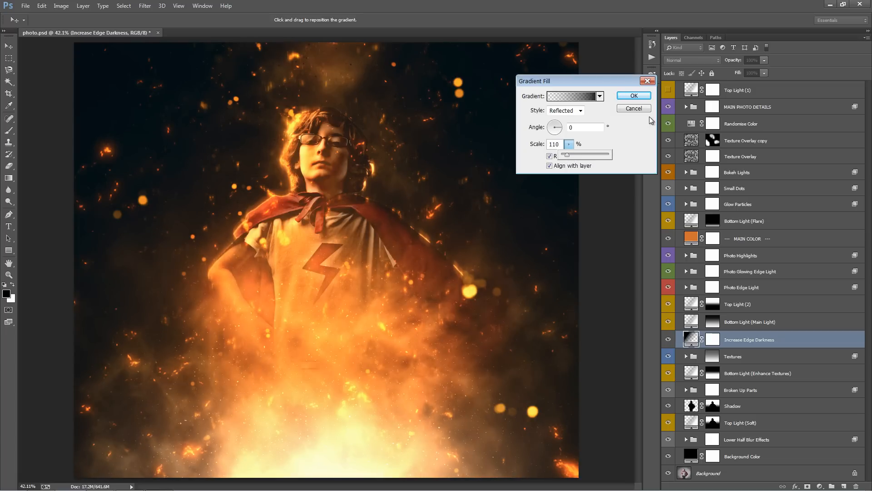
pyautogui.click(634, 96)
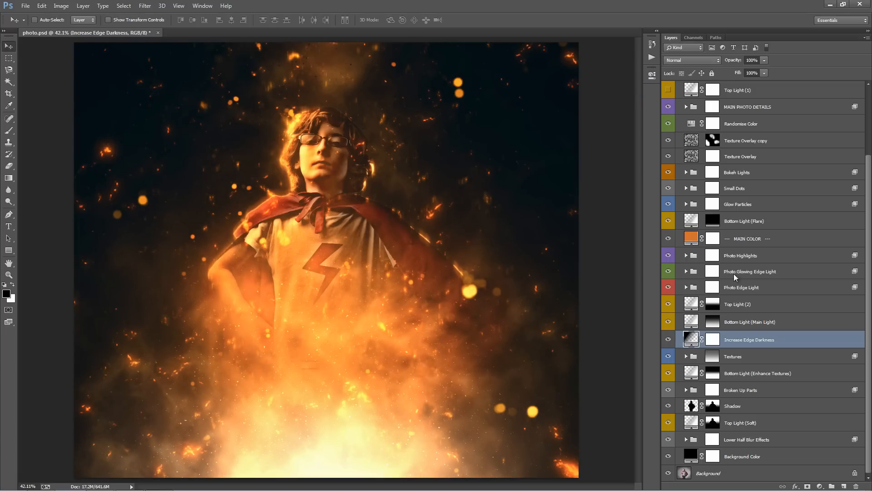
# Compare the image with and without the Textures group.
pyautogui.click(747, 357)
pyautogui.click(667, 357)
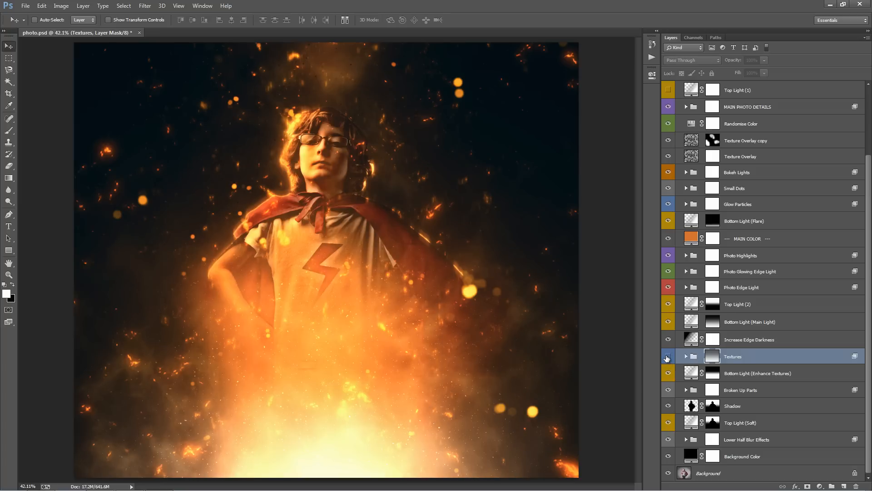
pyautogui.click(667, 357)
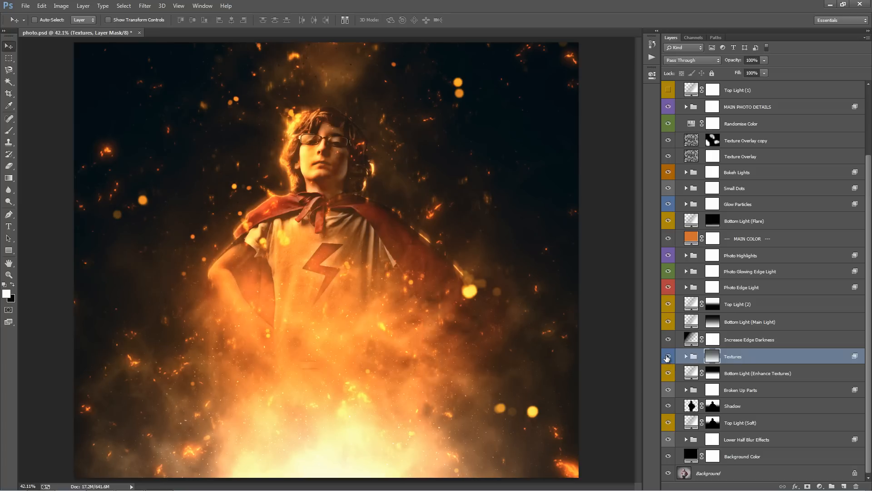
pyautogui.click(667, 357)
pyautogui.click(666, 357)
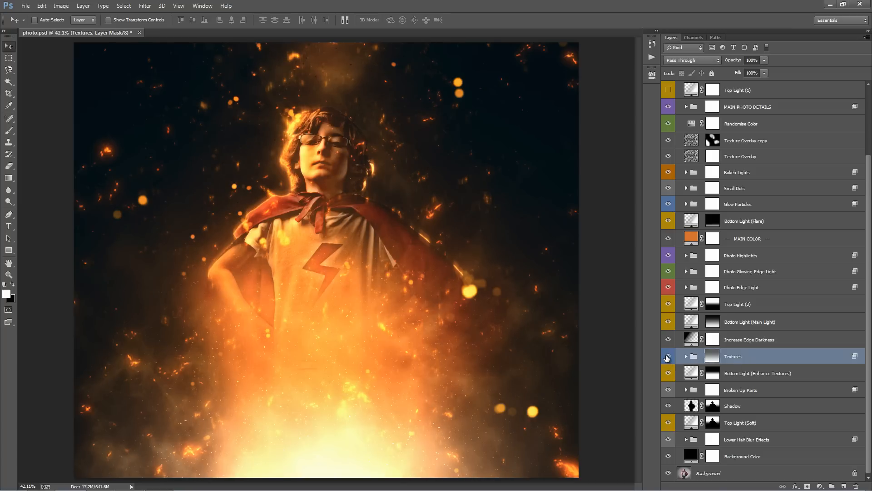
# Expand the Textures group and set the Smoke Texture layer's opacity to 100%.
pyautogui.click(687, 356)
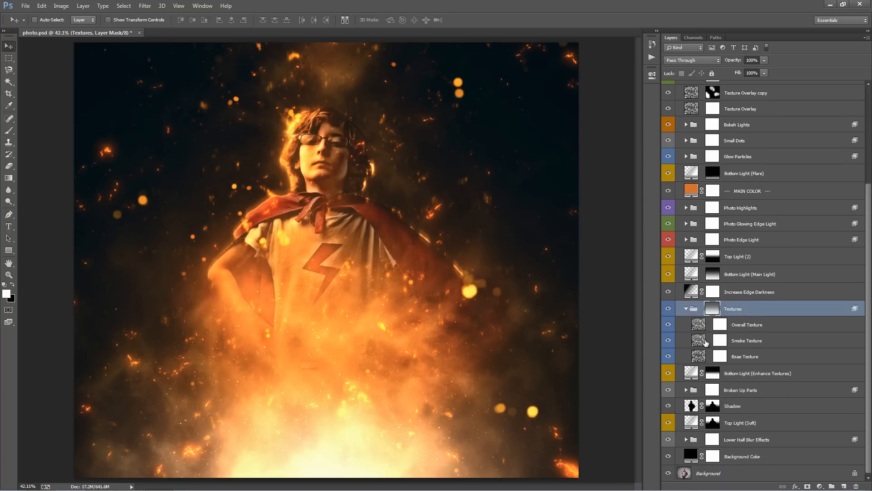
pyautogui.click(743, 330)
pyautogui.click(741, 342)
pyautogui.click(735, 358)
pyautogui.click(731, 343)
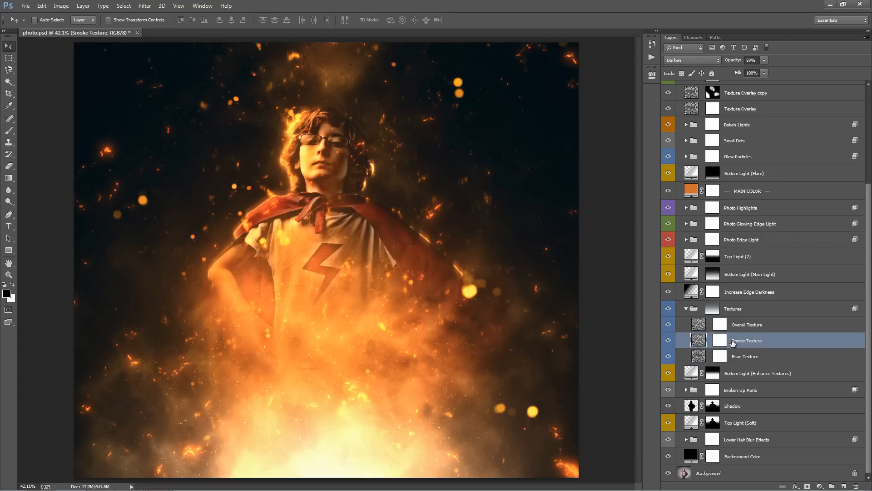
pyautogui.moveTo(732, 60); pyautogui.dragTo(768, 68)
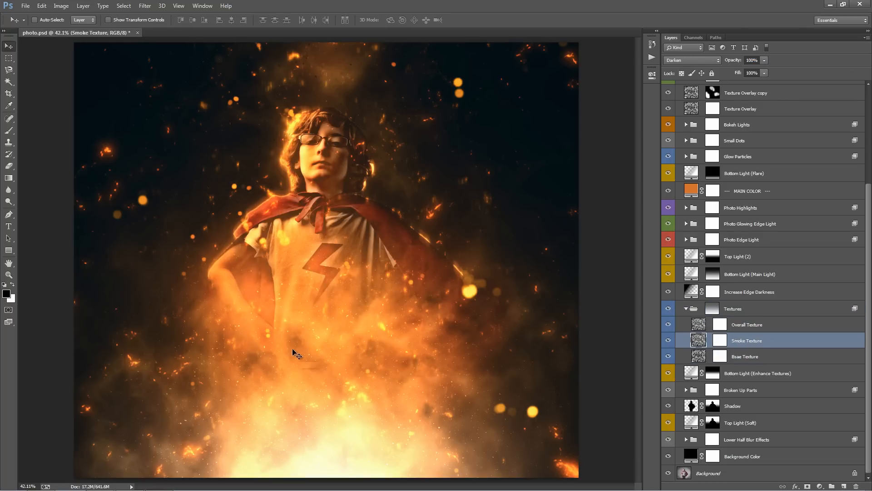
# Try the Bsae Texture layer at 100% opacity and return it to 58%.
pyautogui.click(741, 356)
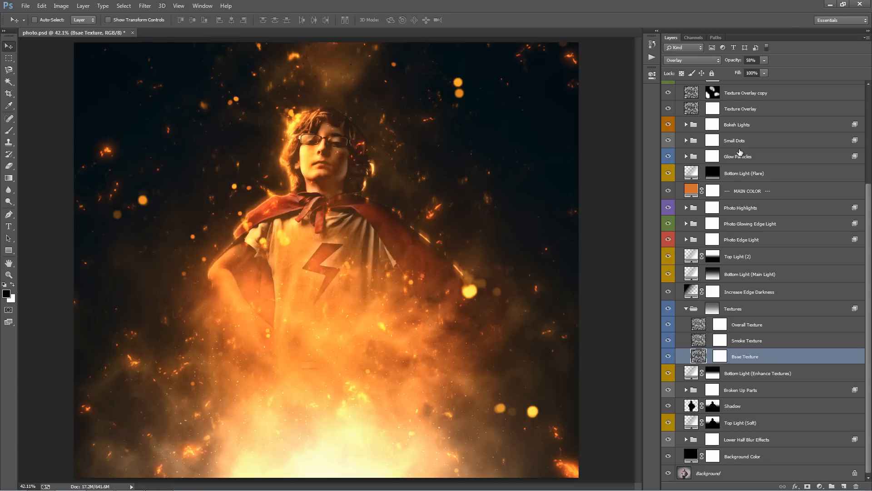
pyautogui.moveTo(731, 60); pyautogui.dragTo(767, 64)
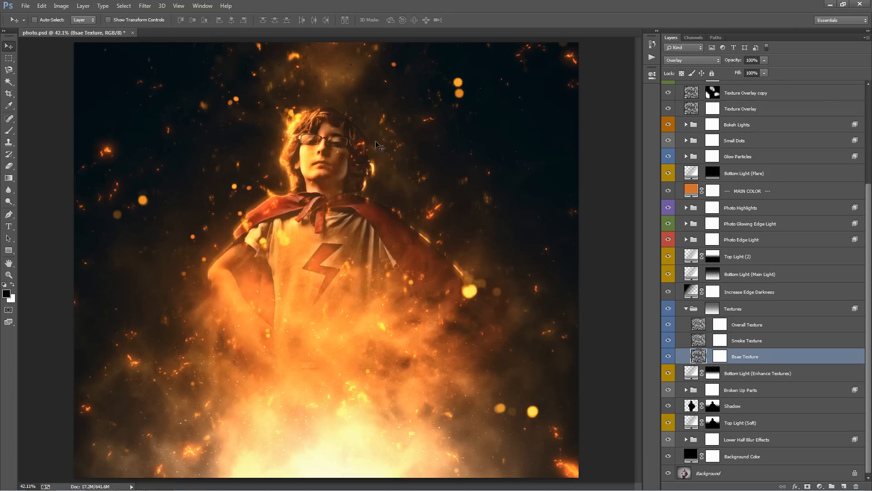
pyautogui.press('5')
pyautogui.press('8')
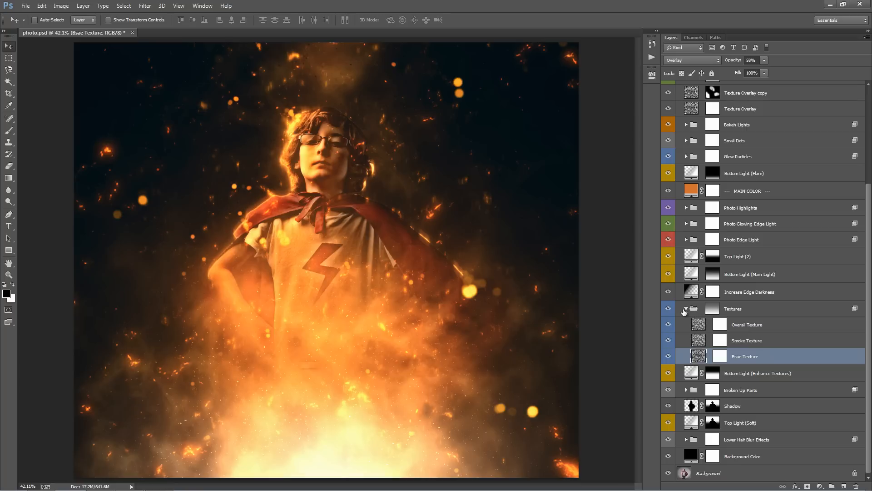
# Collapse the Textures group and re-enable its layer mask.
pyautogui.click(685, 310)
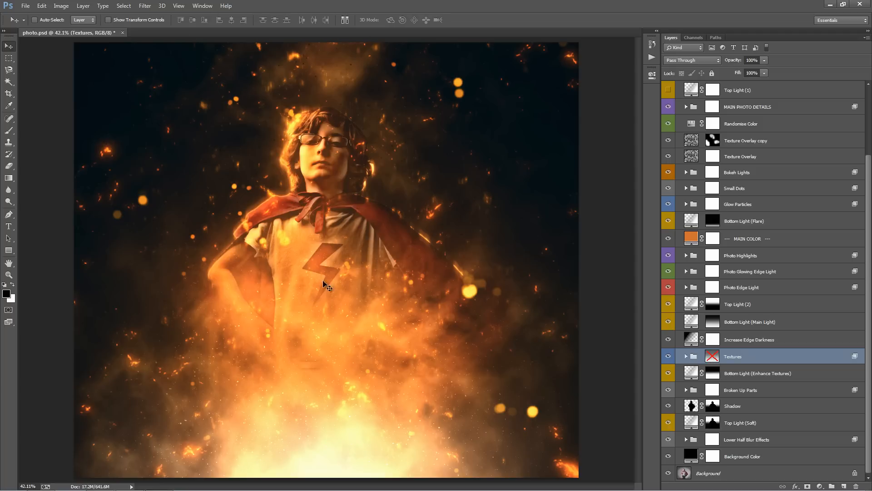
pyautogui.keyDown('shift'); pyautogui.click(716, 357); pyautogui.keyUp('shift')
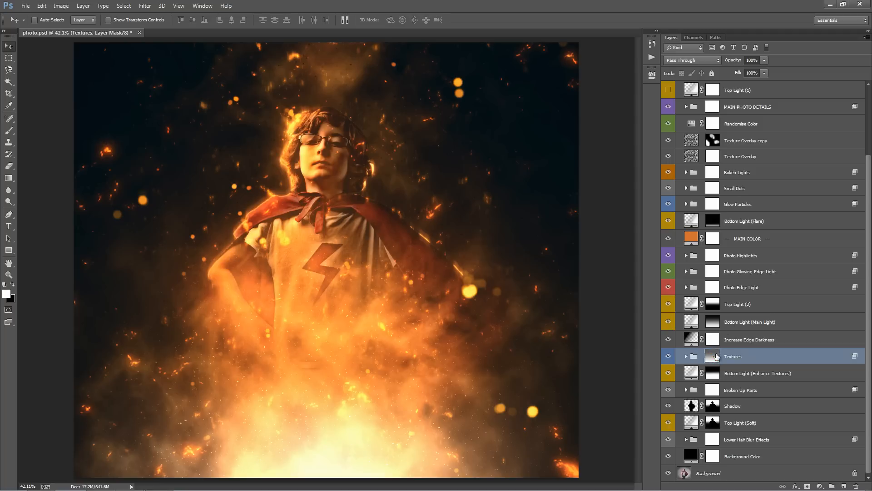
# Compare the image with and without the Bottom Light (Enhance Textures) layer and the Broken Up Parts group.
pyautogui.click(777, 373)
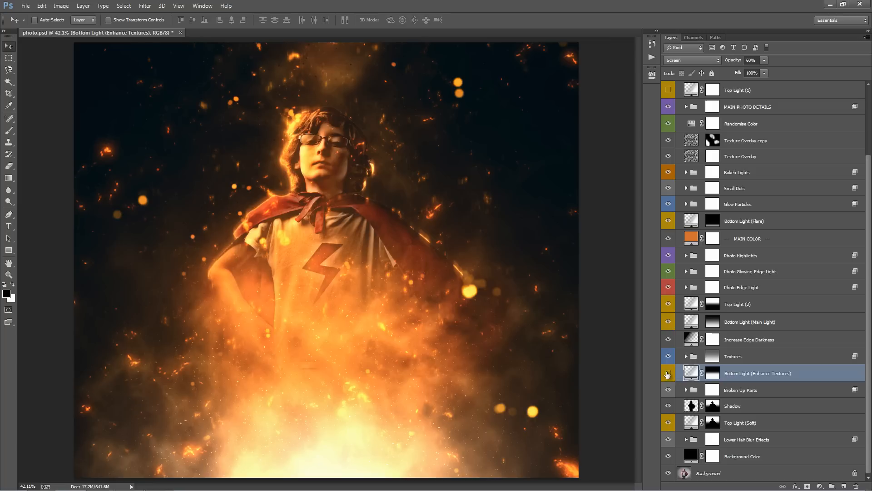
pyautogui.click(667, 373)
pyautogui.click(667, 373)
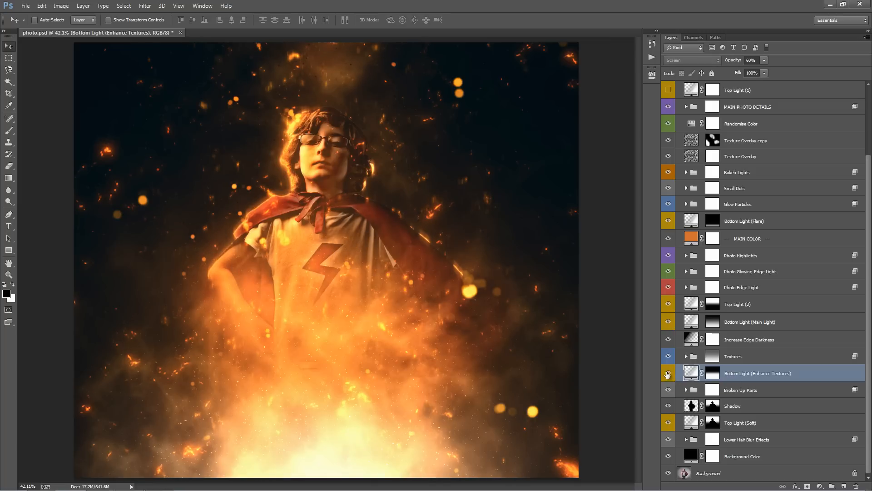
pyautogui.click(753, 390)
pyautogui.click(668, 389)
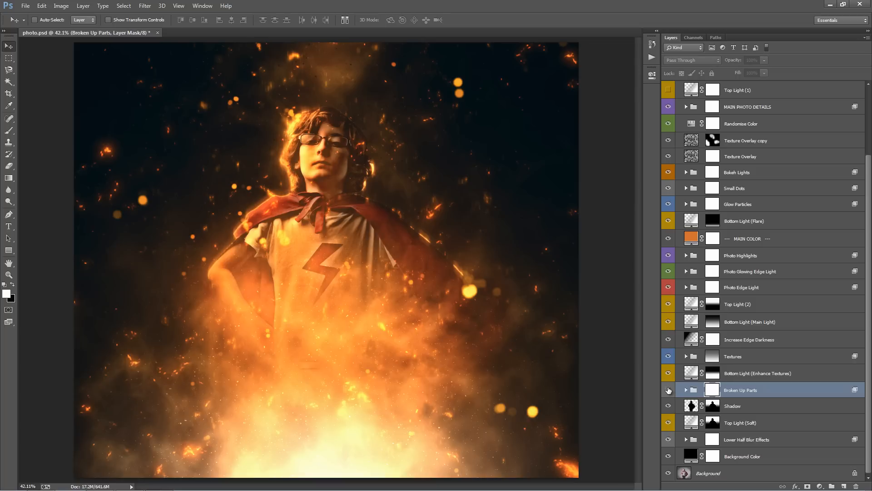
pyautogui.click(668, 389)
# Expand the Broken Up Parts group and change the whole group's blend mode to Linear Dodge (Add).
pyautogui.click(686, 390)
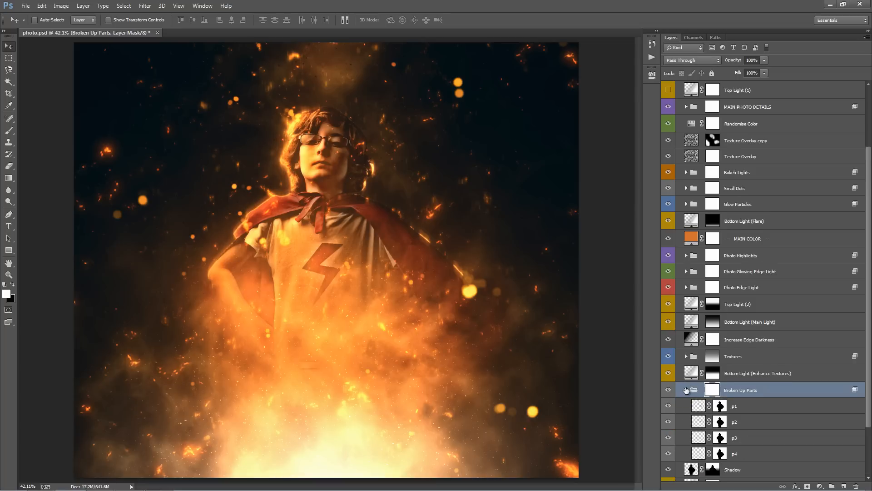
pyautogui.click(753, 359)
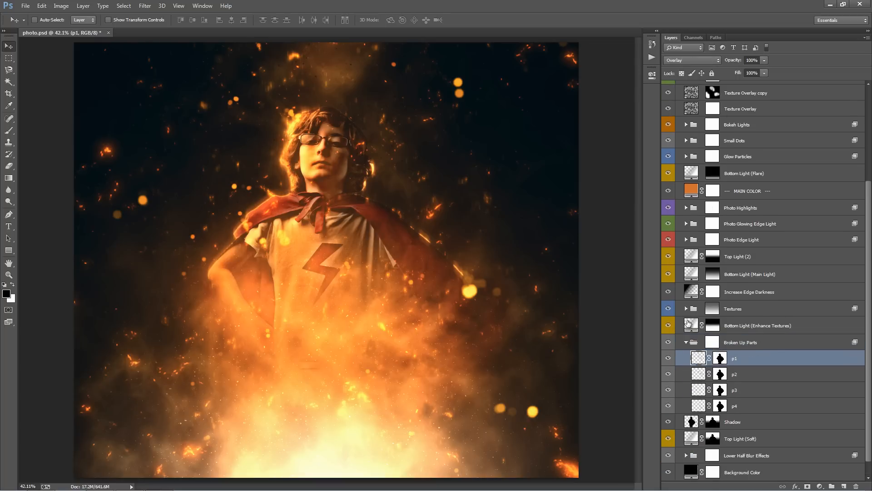
pyautogui.click(695, 344)
pyautogui.click(676, 63)
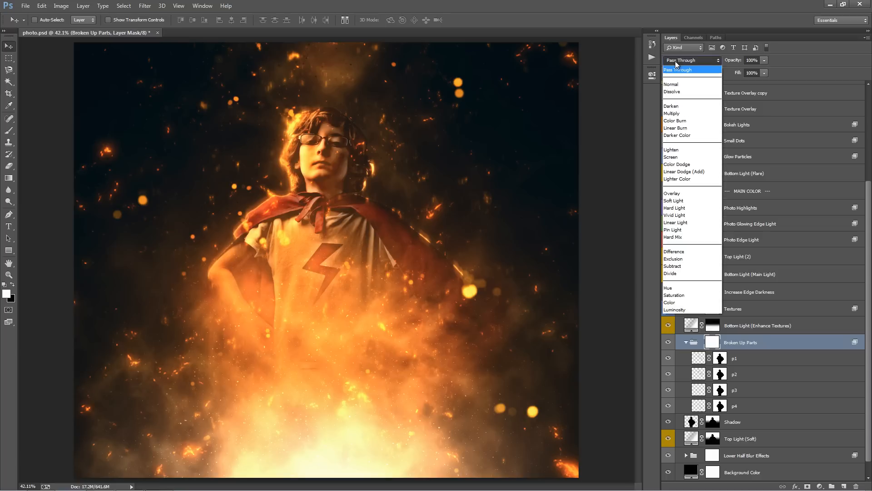
pyautogui.click(684, 172)
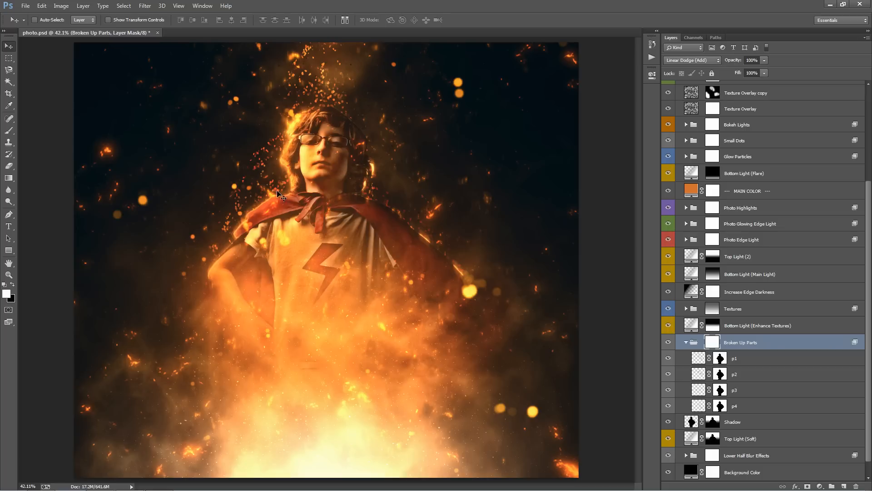
# Collapse the Broken Up Parts group and lower the whole group's opacity to 18%.
pyautogui.click(693, 342)
pyautogui.click(686, 342)
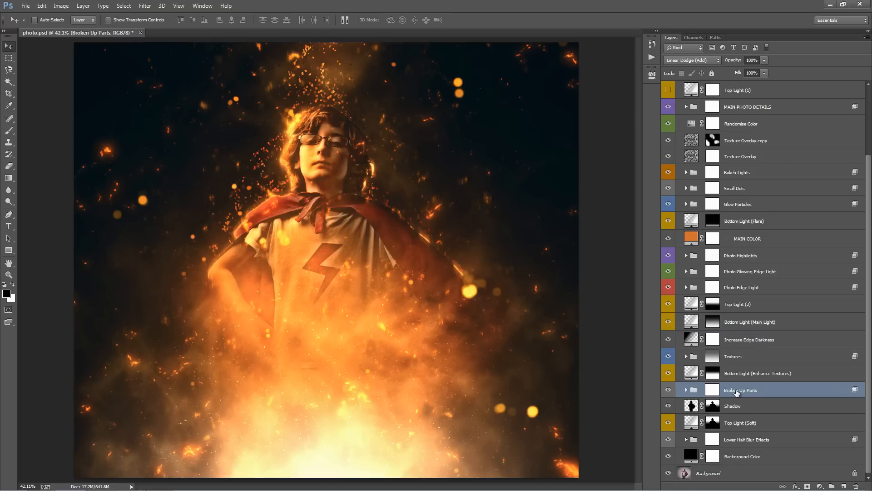
pyautogui.moveTo(732, 61); pyautogui.dragTo(628, 72)
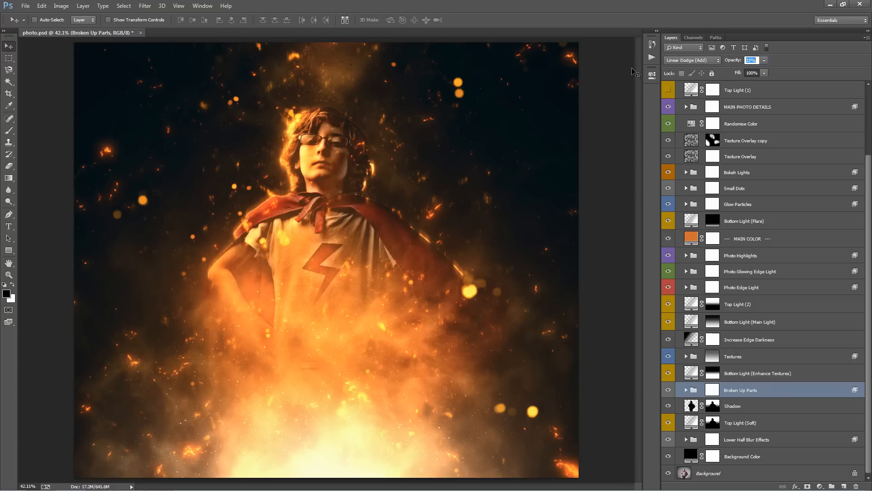
# Change the Broken Up Parts group's blend mode to Multiply and raise its opacity again.
pyautogui.click(691, 60)
pyautogui.click(690, 114)
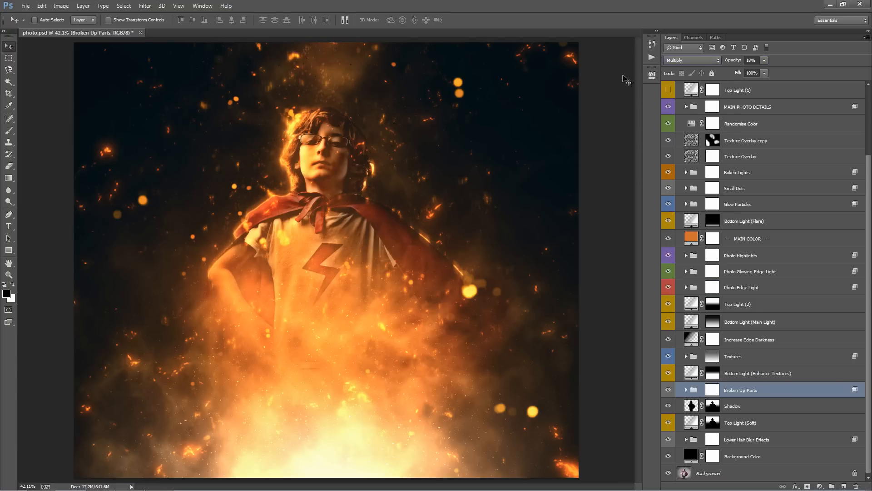
pyautogui.moveTo(738, 60); pyautogui.dragTo(830, 66)
pyautogui.click(712, 389)
# Compare the image with and without the Shadow layer and try duplicating it four times for a stronger shadow.
pyautogui.click(747, 408)
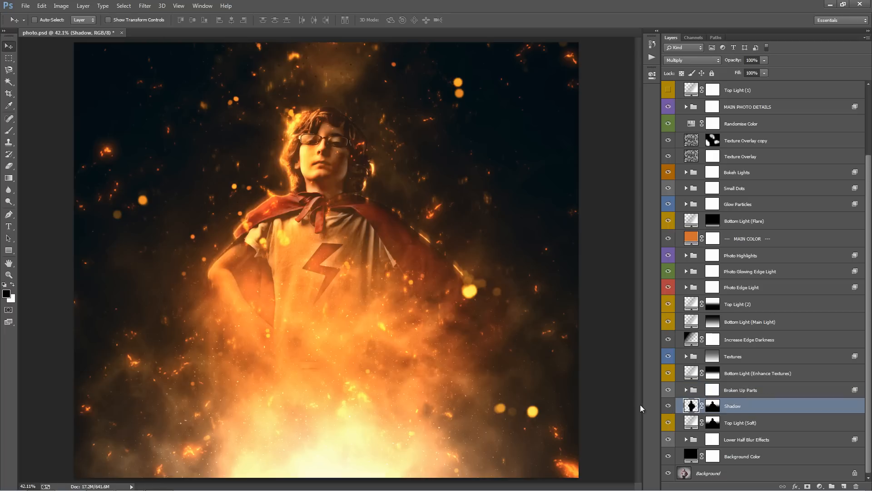
pyautogui.click(668, 405)
pyautogui.click(668, 405)
pyautogui.hotkey('ctrl', 'j')
pyautogui.hotkey('ctrl', 'j')
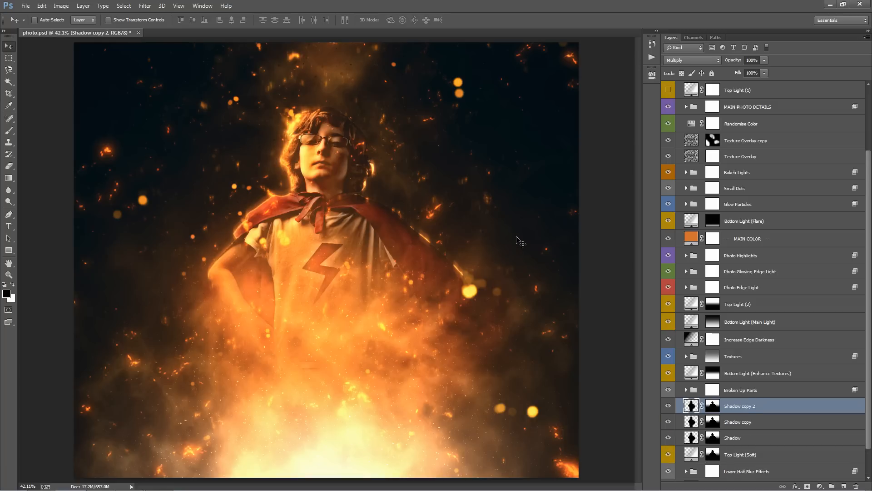
pyautogui.hotkey('ctrl', 'j')
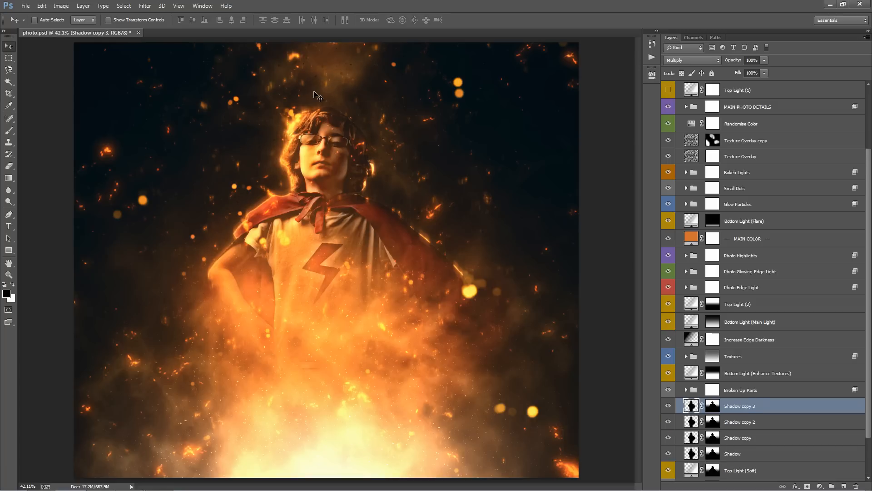
pyautogui.hotkey('ctrl', 'j')
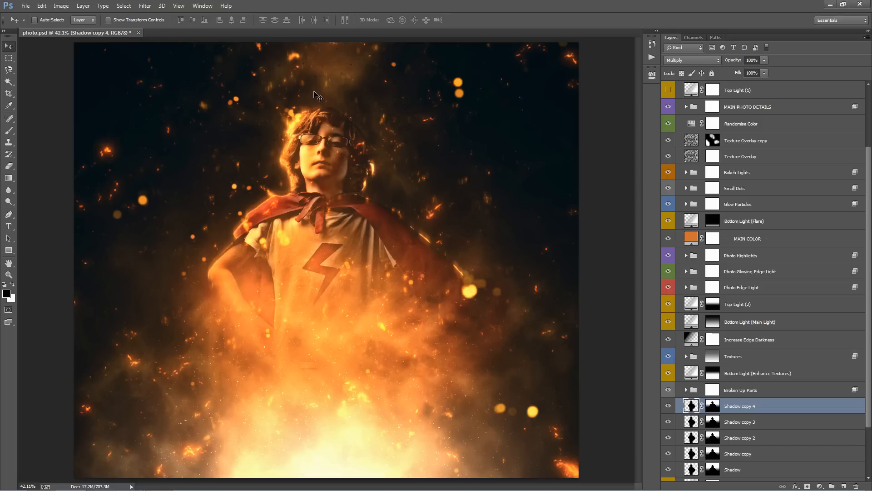
# Delete the four Shadow copies, keeping only the original Shadow layer.
pyautogui.press('Delete')
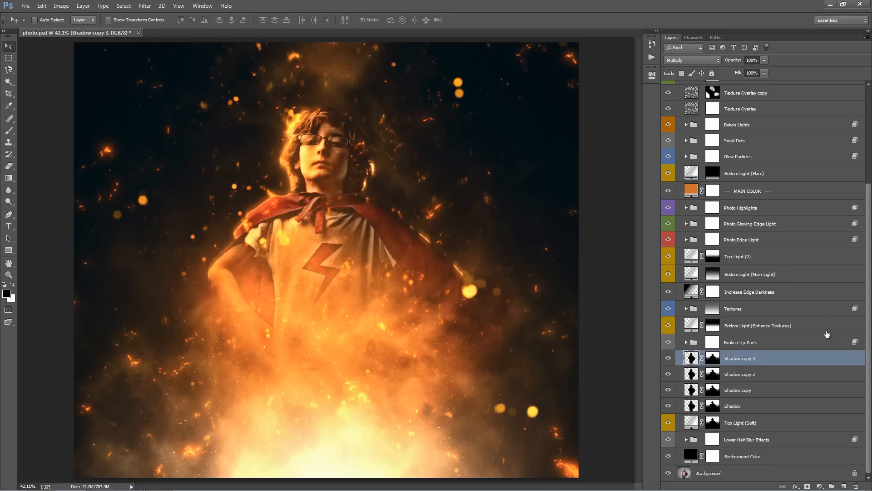
pyautogui.press('Delete')
pyautogui.press('Delete')
pyautogui.press('Delete')
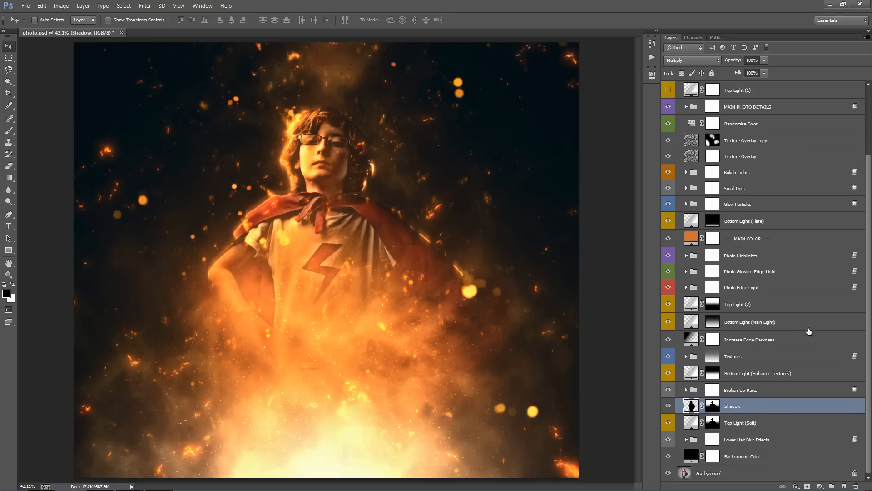
# Check the visibility effect of the Top Light (Soft) layer and expand the Lower Half Blur Effects group.
pyautogui.click(768, 425)
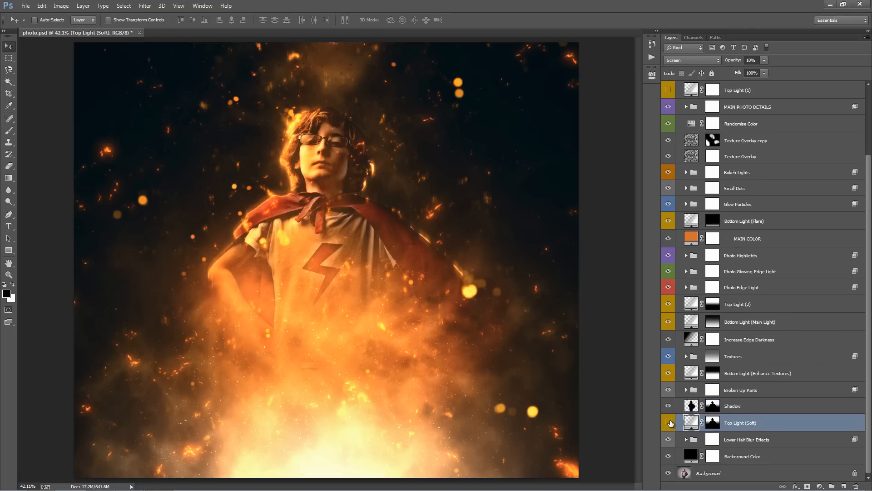
pyautogui.click(669, 423)
pyautogui.click(742, 438)
pyautogui.press('x')
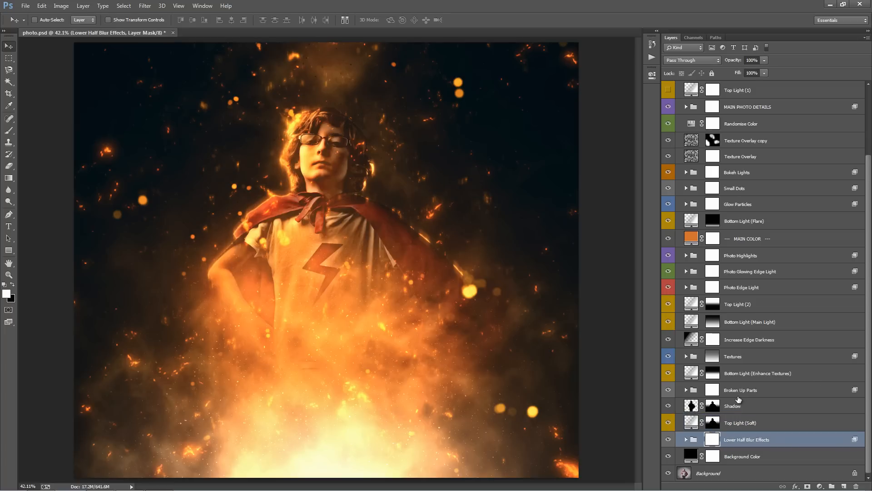
pyautogui.click(686, 439)
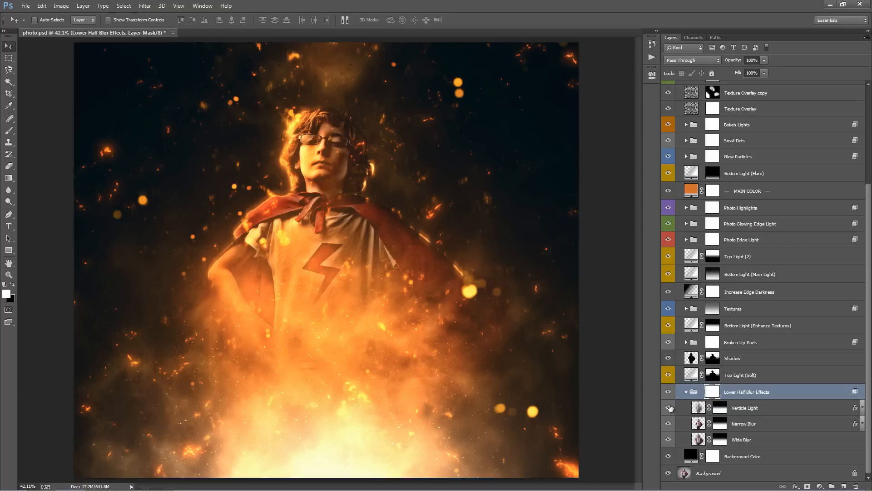
# Compare the image with the Wide Blur, Narrow Blur and Verticle Light layers off and on, and collapse their group.
pyautogui.moveTo(667, 407); pyautogui.dragTo(667, 440)
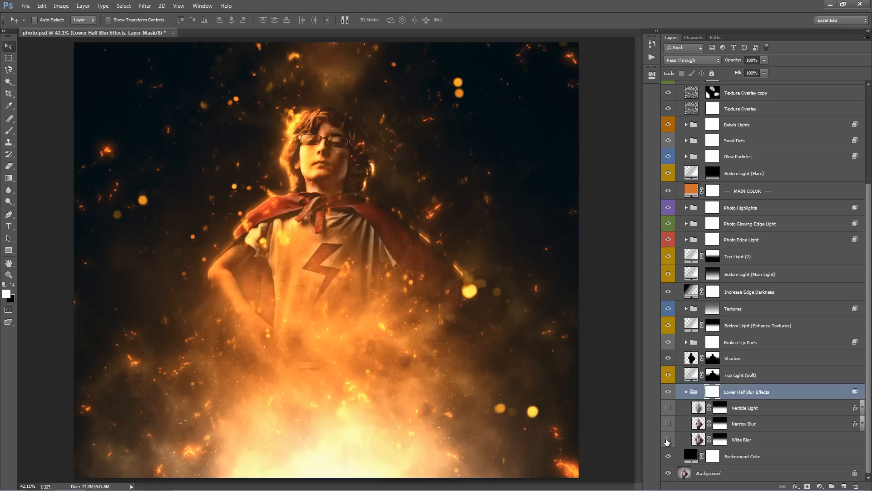
pyautogui.click(667, 440)
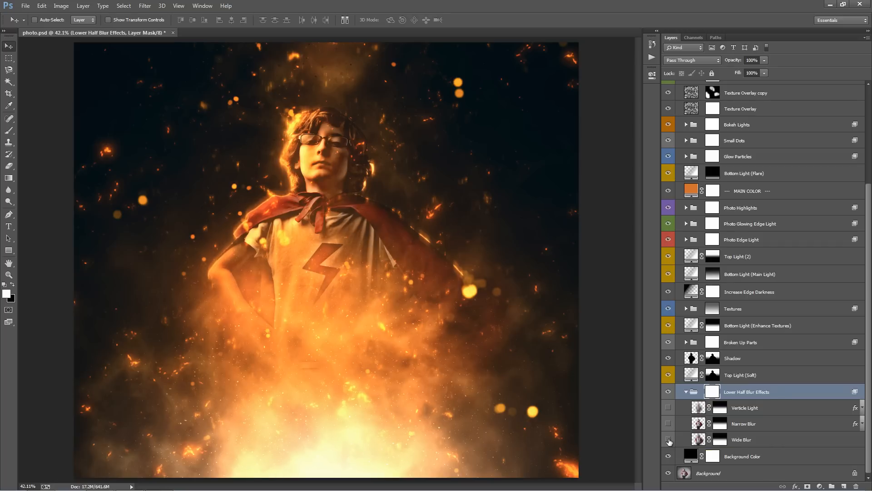
pyautogui.click(668, 440)
pyautogui.click(669, 423)
pyautogui.click(670, 423)
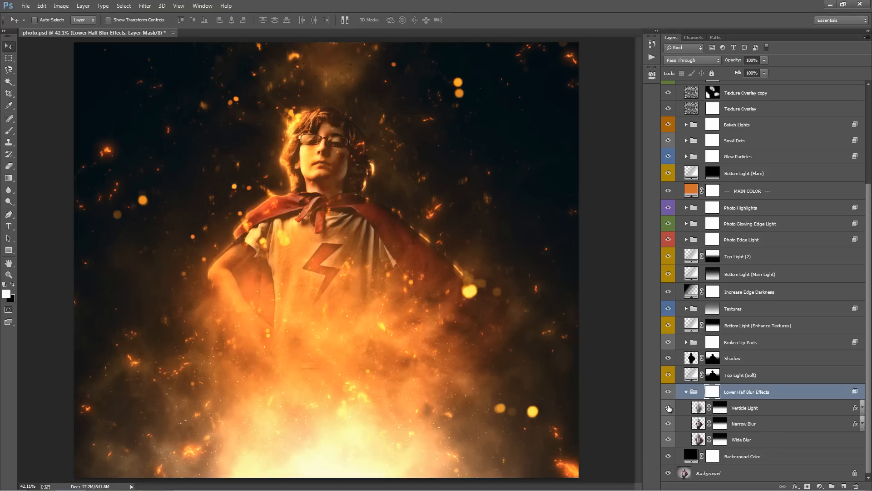
pyautogui.click(668, 408)
pyautogui.click(668, 408)
pyautogui.click(686, 392)
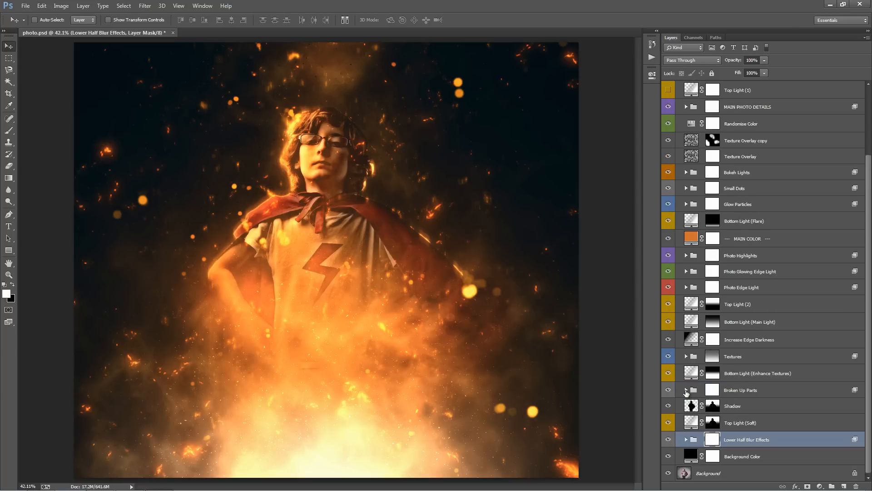
# Select the Background Color layer, collapse the Rise group and expand the Adjustments group.
pyautogui.click(779, 456)
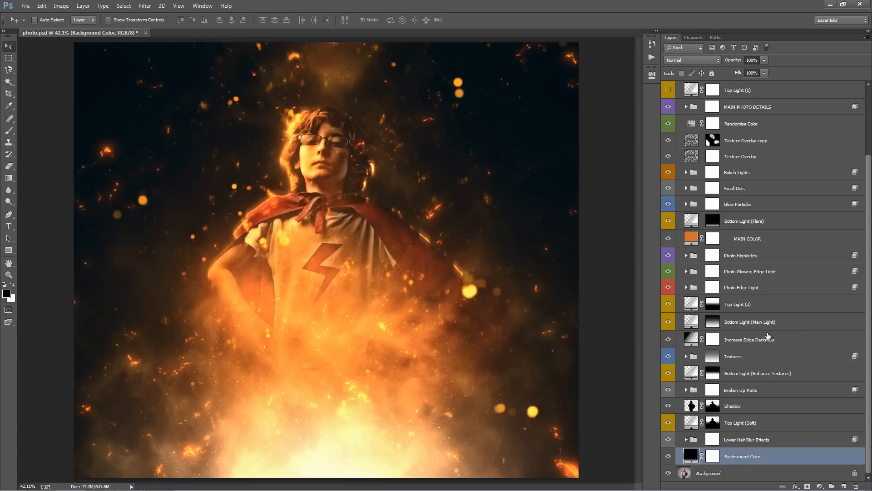
pyautogui.scroll(3, 772, 338)
pyautogui.click(678, 121)
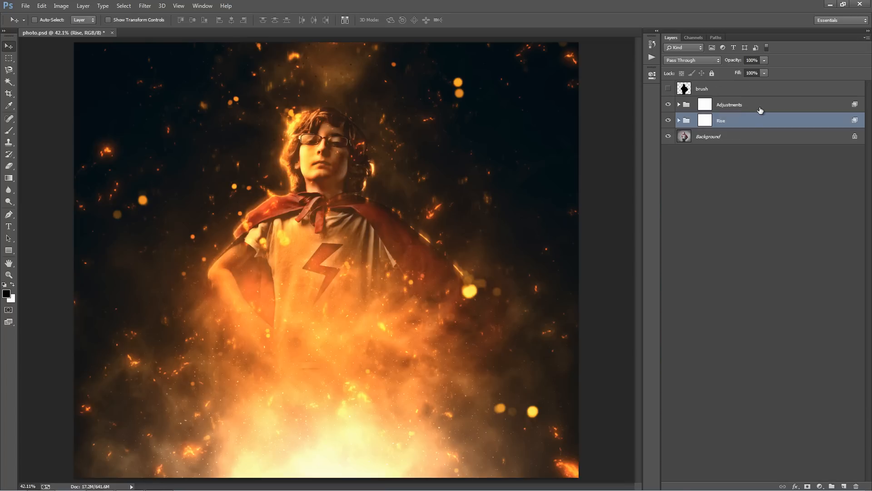
pyautogui.click(677, 103)
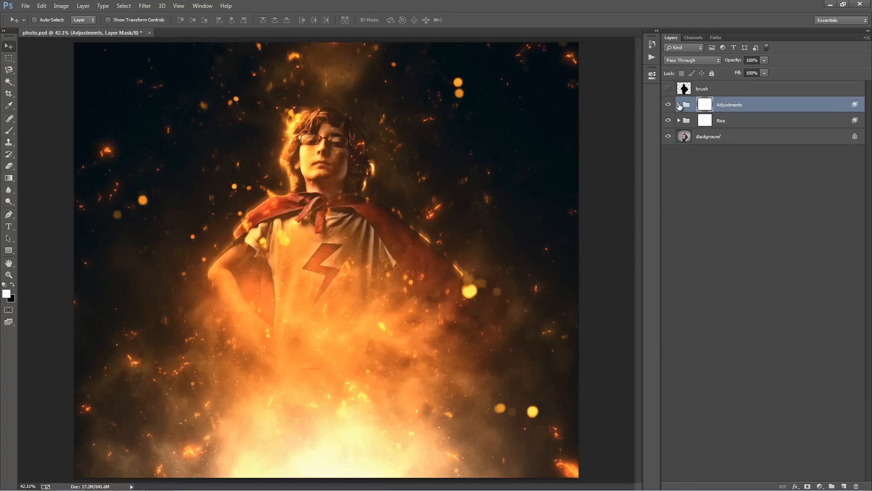
pyautogui.click(679, 105)
# Try shifting the Overall Brightness layer's black and white input levels and return them to 0 and 255.
pyautogui.doubleClick(691, 123)
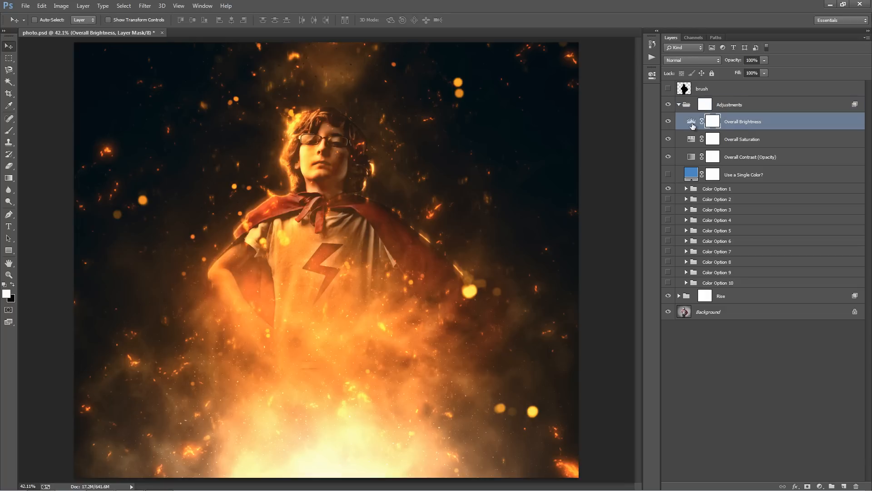
pyautogui.moveTo(530, 162); pyautogui.dragTo(529, 165)
pyautogui.moveTo(629, 162)
pyautogui.mouseDown()
pyautogui.moveTo(620, 164)
pyautogui.moveTo(631, 165)
pyautogui.mouseUp()
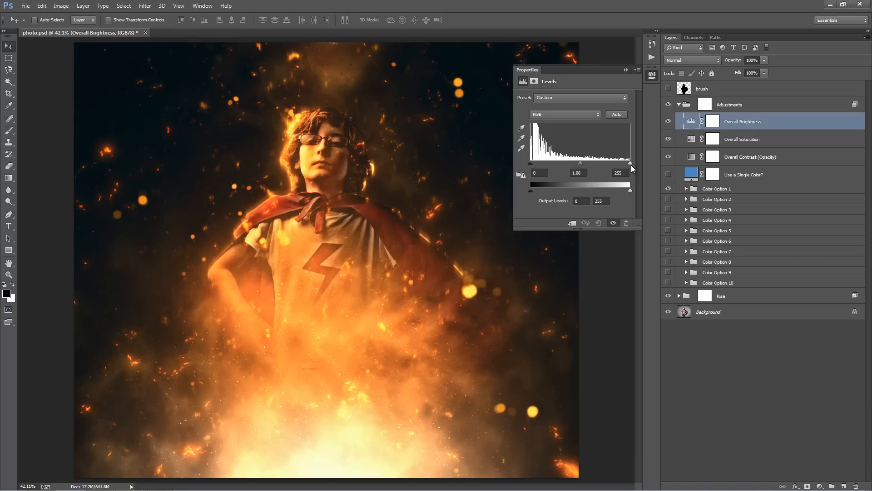
pyautogui.click(626, 70)
# Set the Overall Saturation layer's saturation to +2.
pyautogui.click(694, 139)
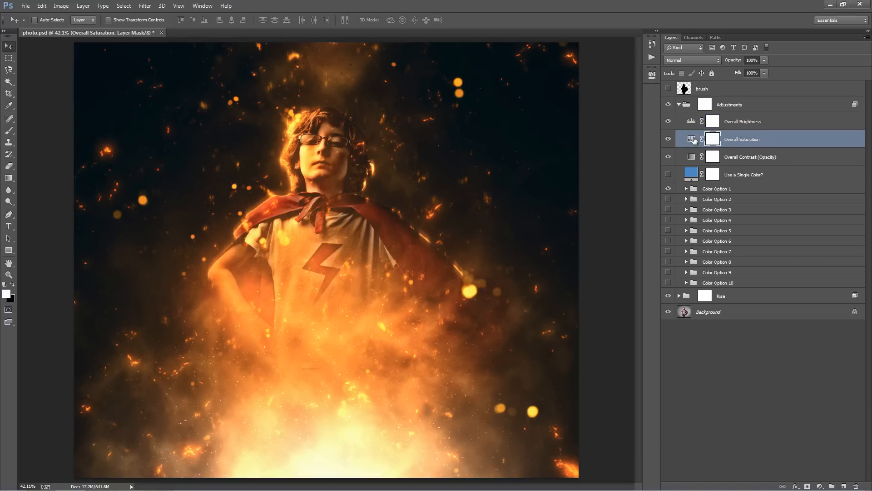
pyautogui.doubleClick(691, 139)
pyautogui.moveTo(576, 148)
pyautogui.mouseDown()
pyautogui.moveTo(594, 151)
pyautogui.moveTo(552, 151)
pyautogui.moveTo(575, 155)
pyautogui.mouseUp()
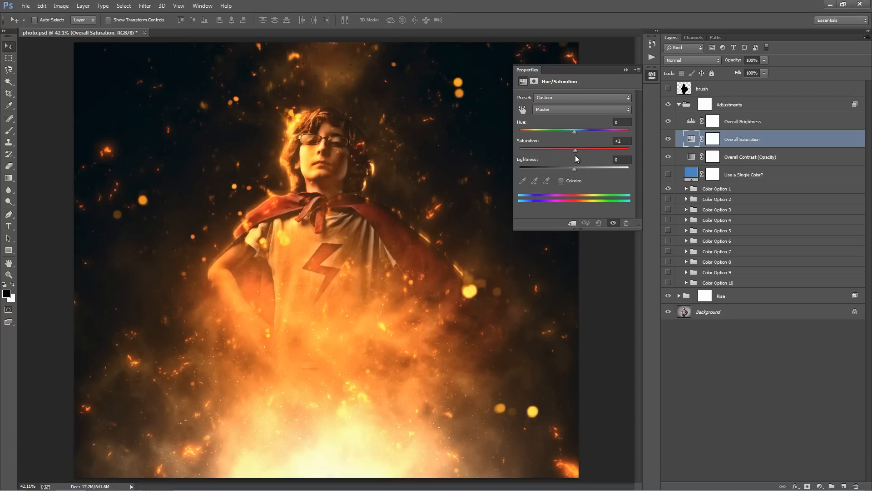
pyautogui.click(626, 69)
# Adjust the opacity of the Overall Contrast (Opacity) layer.
pyautogui.click(775, 162)
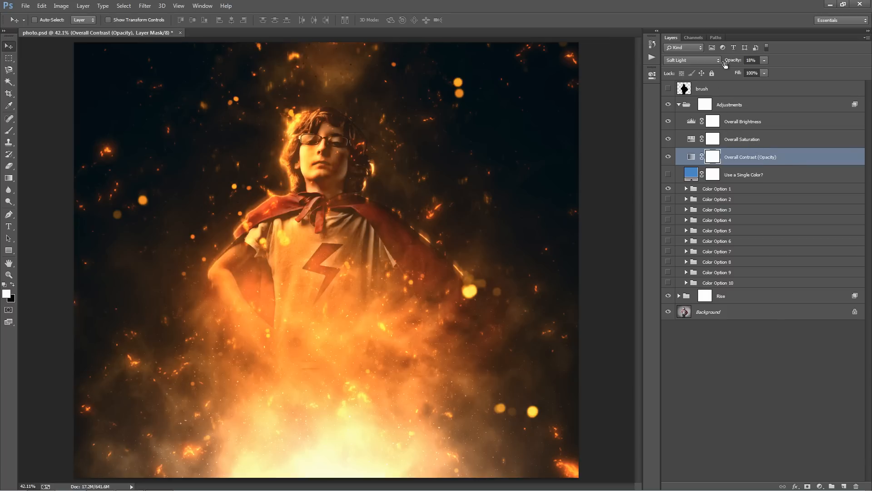
pyautogui.moveTo(729, 62); pyautogui.dragTo(143, 101)
pyautogui.moveTo(152, 104); pyautogui.dragTo(157, 103)
# Show the Use a Single Color? layer and try orange and blue hues for its fill, ending at hue 202°.
pyautogui.click(756, 175)
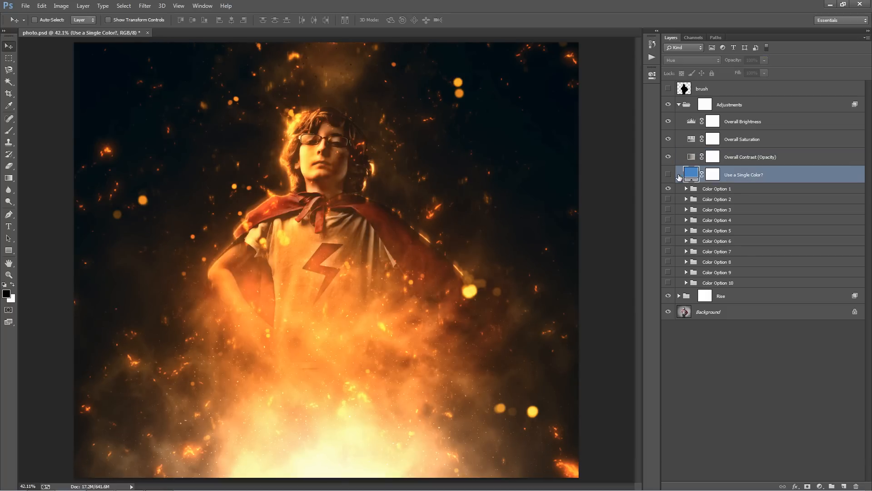
pyautogui.click(668, 174)
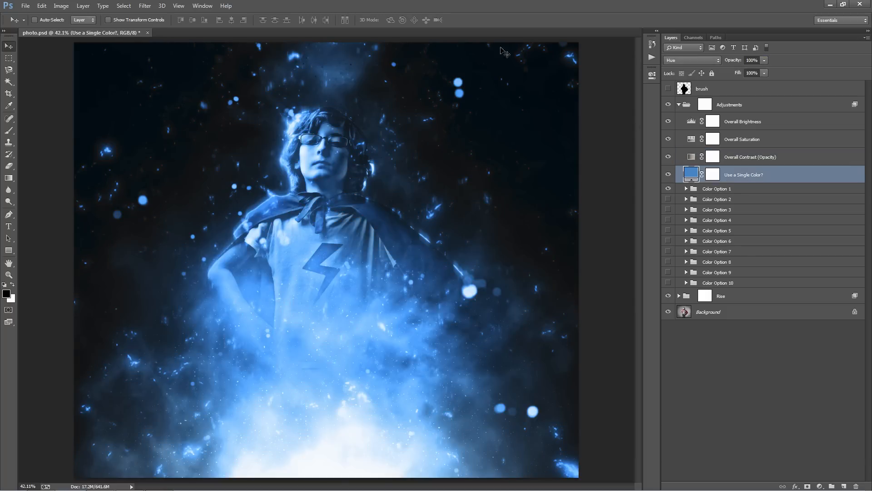
pyautogui.doubleClick(693, 178)
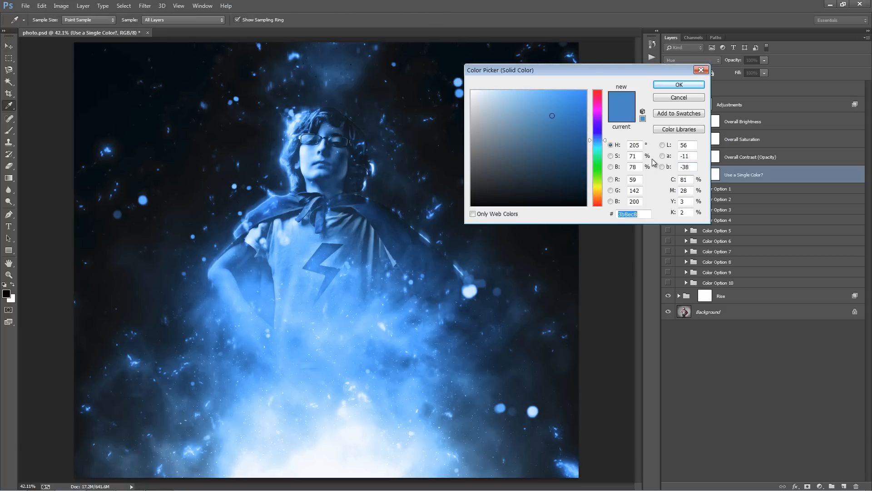
pyautogui.moveTo(598, 185); pyautogui.dragTo(599, 205)
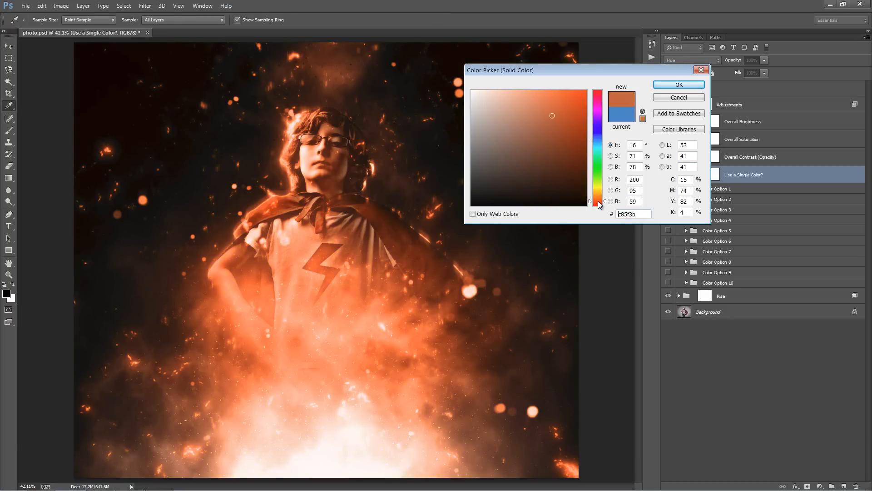
pyautogui.click(599, 145)
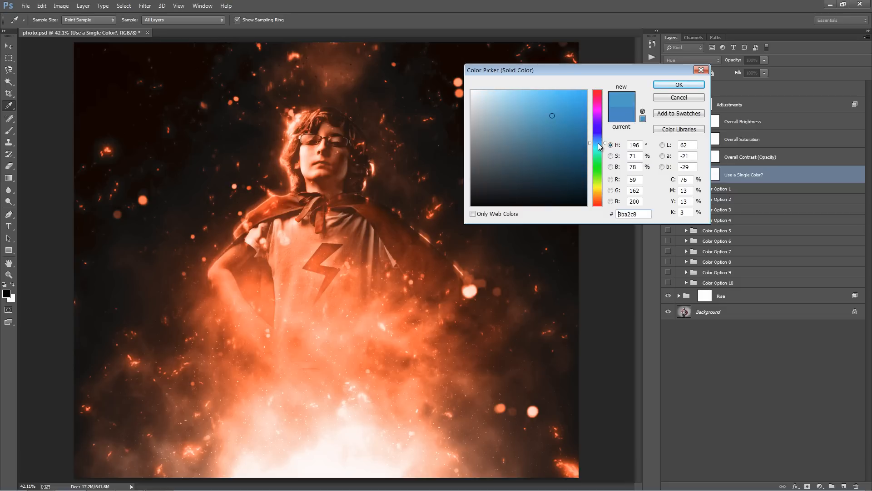
pyautogui.click(594, 141)
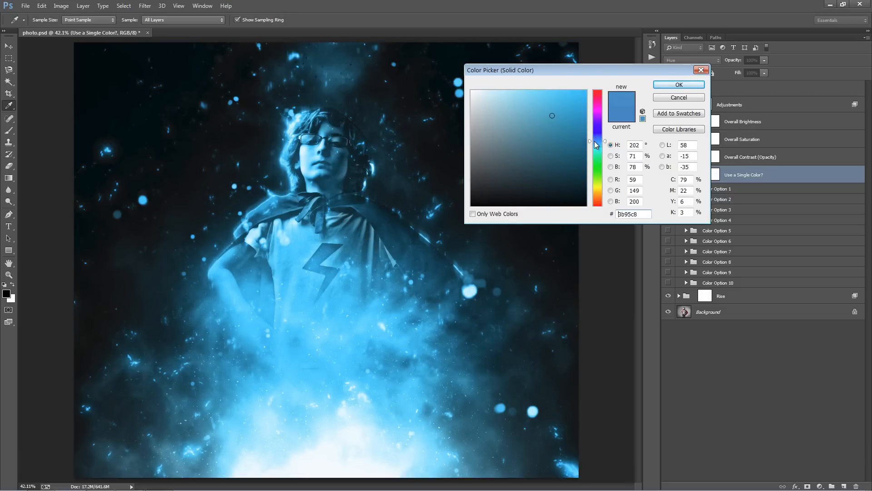
# Darken the single color fill to blue #276b92 and apply it.
pyautogui.click(506, 179)
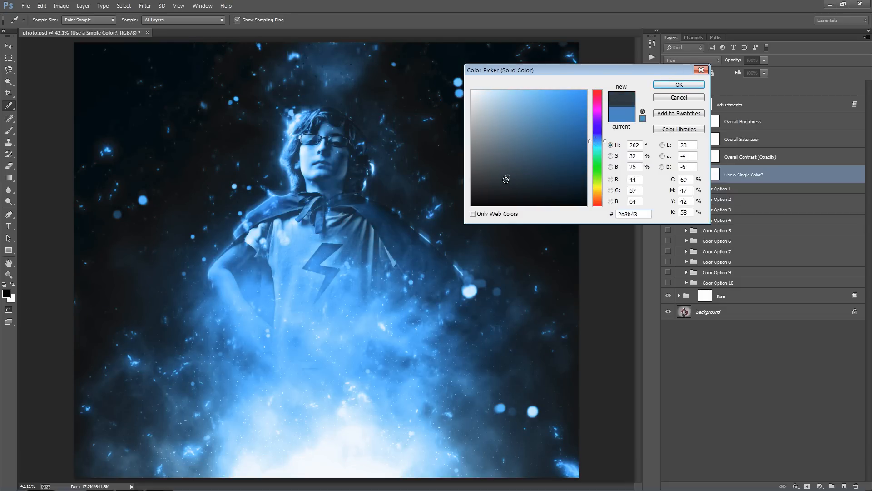
pyautogui.moveTo(506, 179)
pyautogui.mouseDown()
pyautogui.moveTo(563, 91)
pyautogui.moveTo(556, 140)
pyautogui.mouseUp()
pyautogui.click(556, 139)
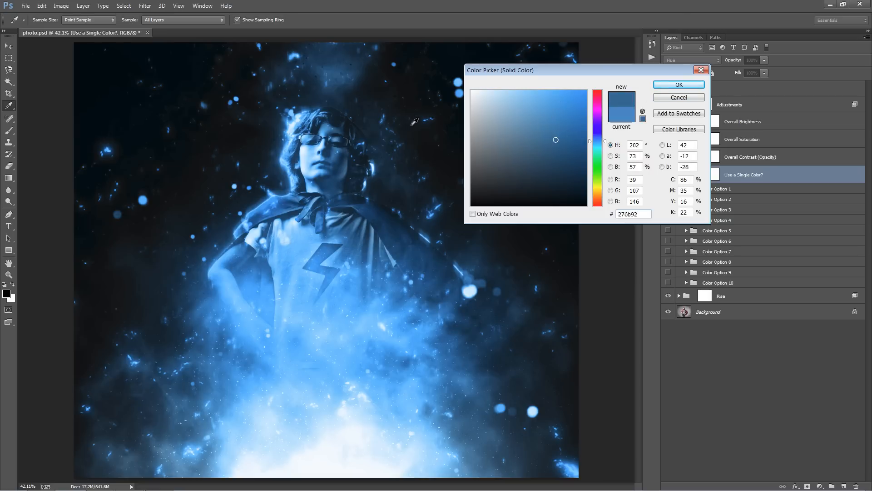
pyautogui.click(678, 85)
# Set the Overall Saturation layer's saturation to -3.
pyautogui.click(691, 140)
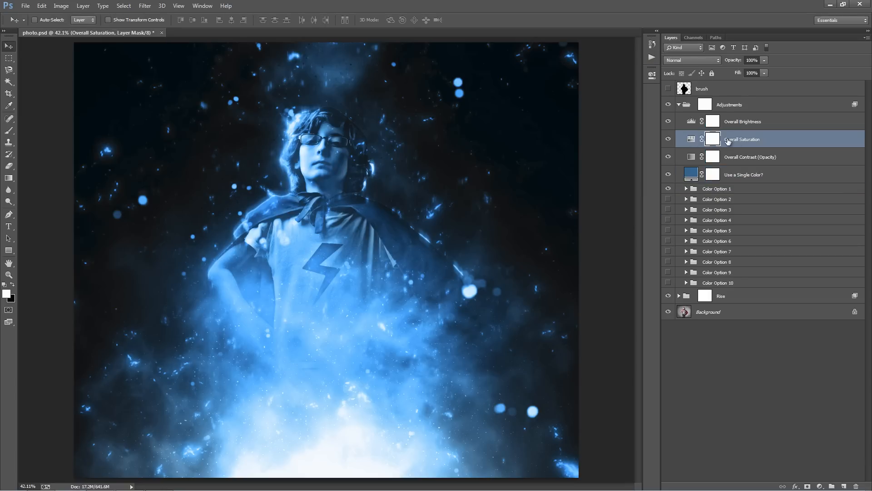
pyautogui.doubleClick(691, 139)
pyautogui.moveTo(573, 151)
pyautogui.mouseDown()
pyautogui.moveTo(529, 151)
pyautogui.moveTo(572, 154)
pyautogui.mouseUp()
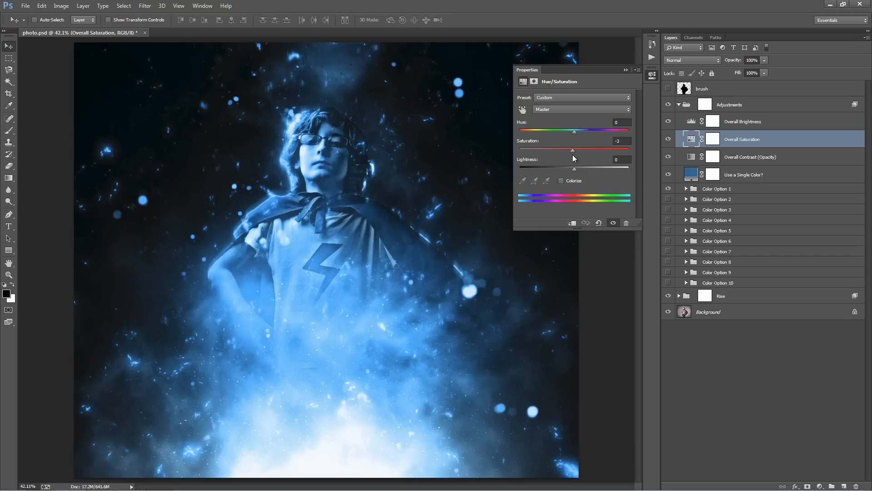
pyautogui.click(626, 70)
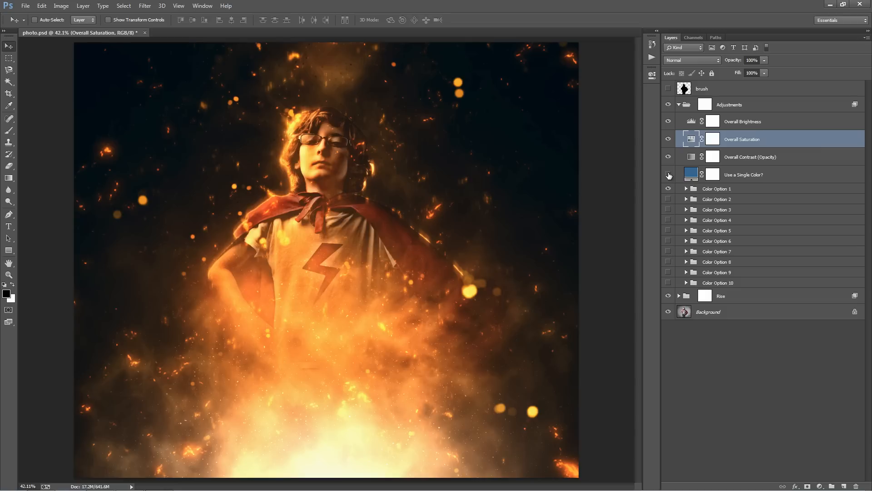
# Hide Color Option 1 and preview Color Options 2 through 8 one at a time, hiding each again.
pyautogui.click(728, 189)
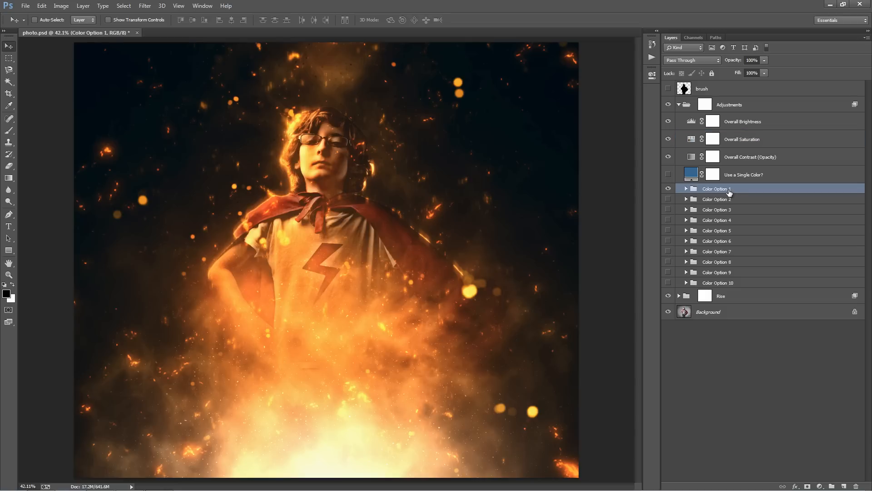
pyautogui.click(714, 212)
pyautogui.click(715, 232)
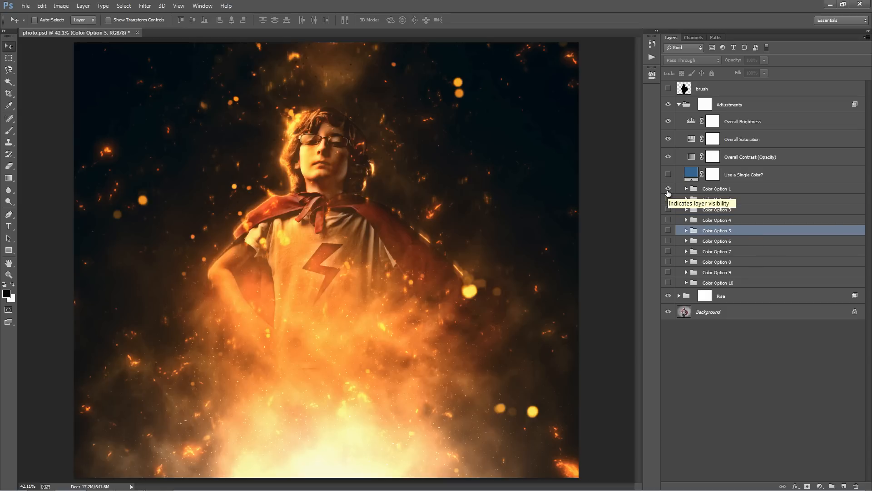
pyautogui.click(667, 190)
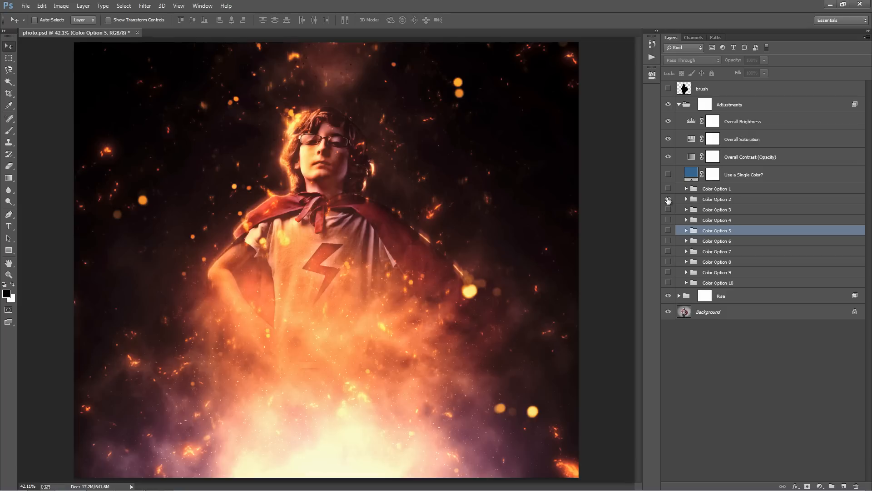
pyautogui.click(668, 199)
pyautogui.click(668, 209)
pyautogui.click(667, 210)
pyautogui.click(667, 220)
pyautogui.click(667, 220)
pyautogui.click(667, 230)
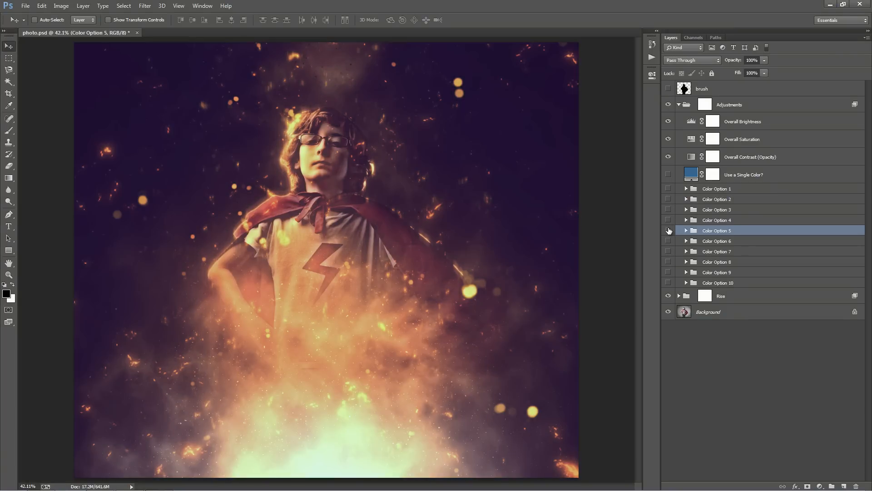
pyautogui.click(667, 230)
pyautogui.click(668, 241)
pyautogui.click(668, 241)
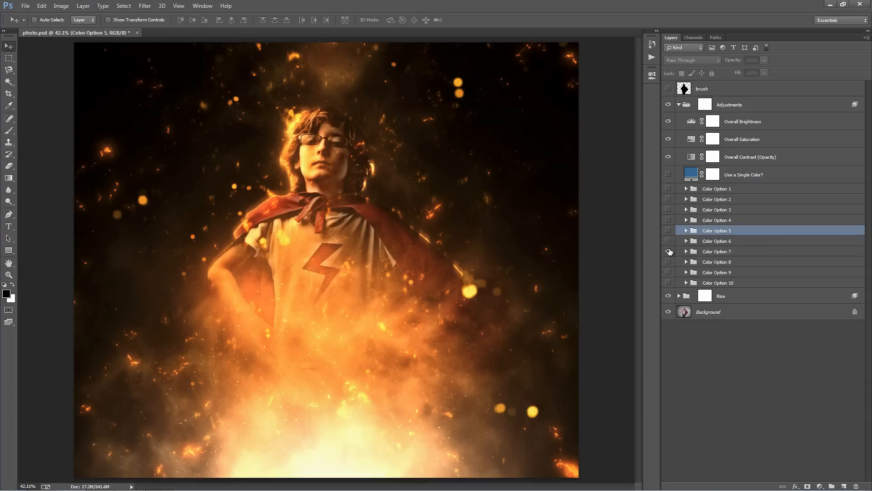
pyautogui.click(668, 251)
pyautogui.click(668, 251)
pyautogui.click(668, 262)
pyautogui.click(668, 262)
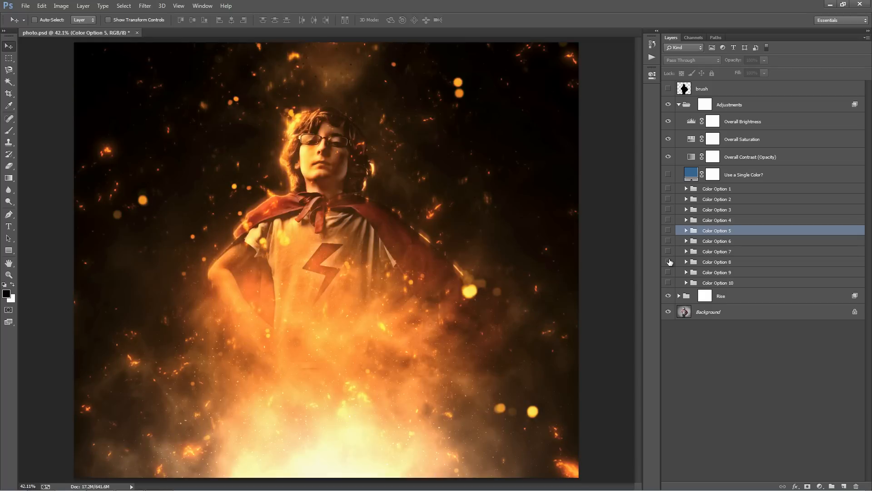
# Compare Color Option 1 with Color Option 2 and leave only Color Option 1 shown.
pyautogui.click(668, 189)
pyautogui.click(668, 188)
pyautogui.click(668, 199)
pyautogui.click(668, 198)
pyautogui.click(667, 189)
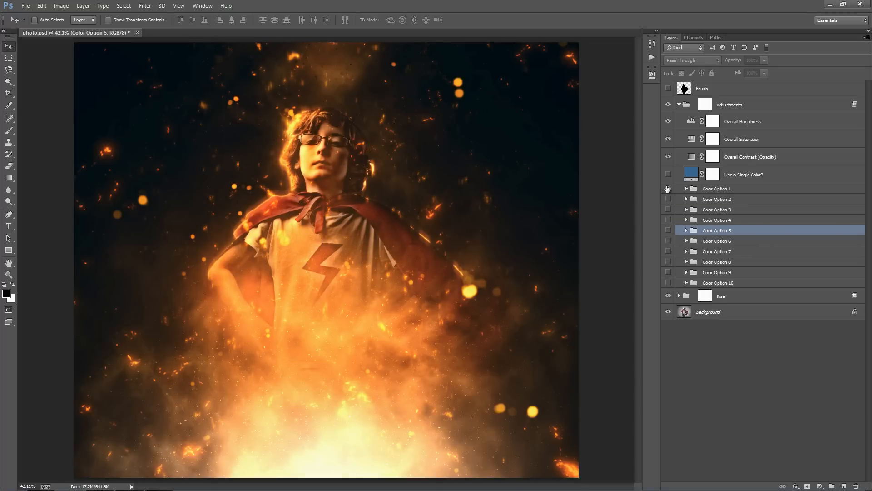
# Show Color Option 3 together with Color Option 1 and reduce the Color Option 3 group's opacity to 39%.
pyautogui.click(668, 209)
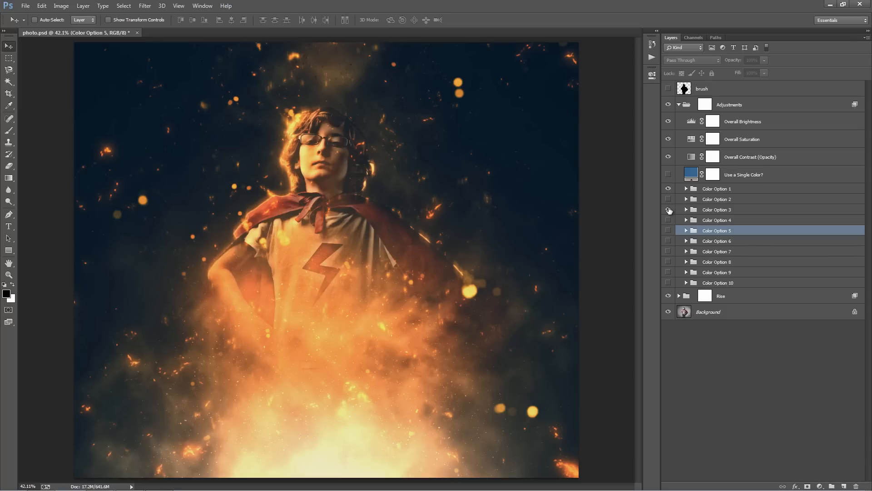
pyautogui.click(720, 210)
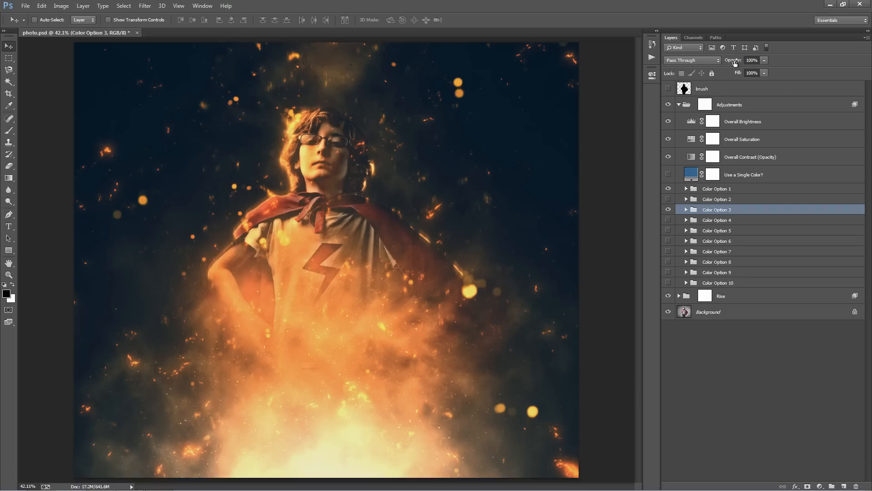
pyautogui.moveTo(735, 63); pyautogui.dragTo(19, 66)
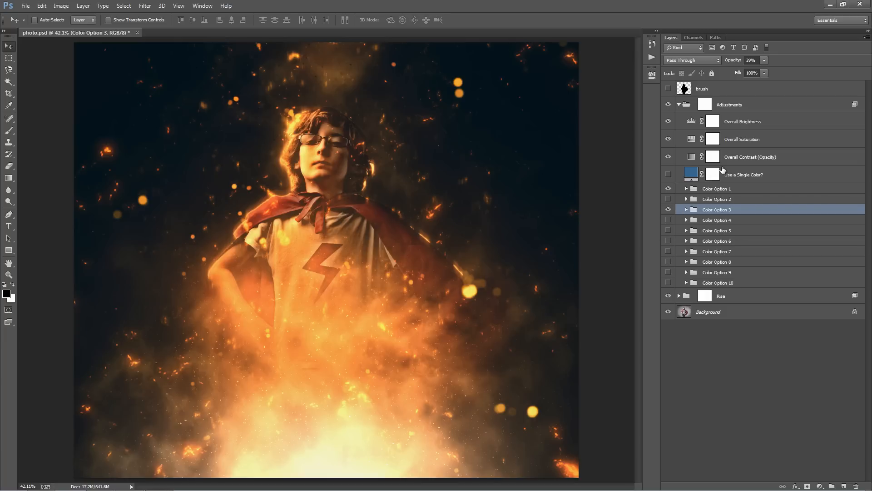
# Collapse the Adjustments group, expand the Rise group, and place city.jpg as an embedded image directly above the Background Color layer.
pyautogui.click(678, 105)
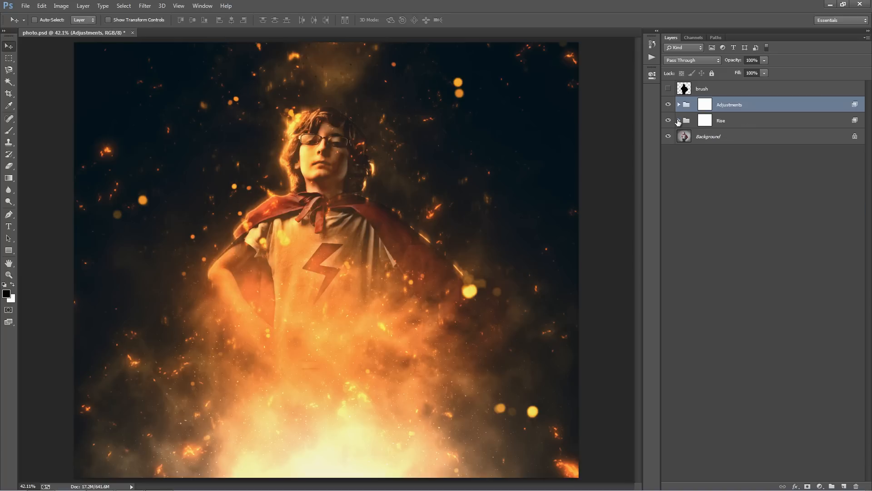
pyautogui.click(679, 121)
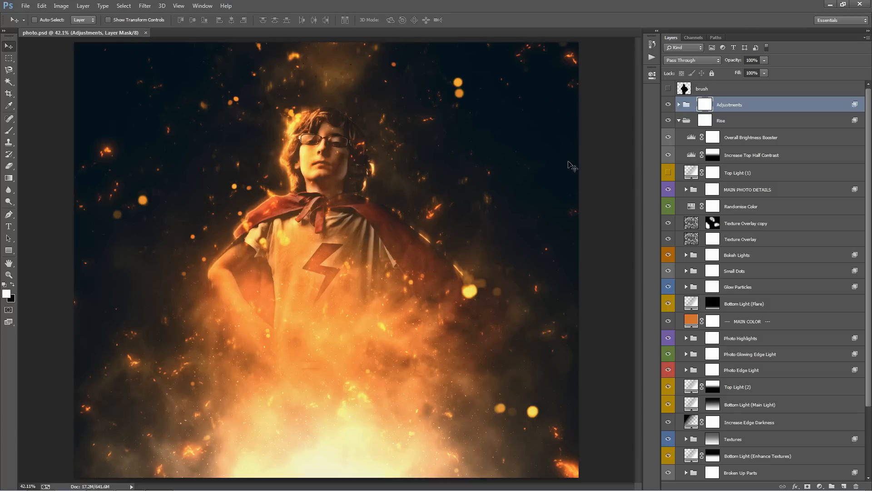
pyautogui.scroll(-5, 731, 400)
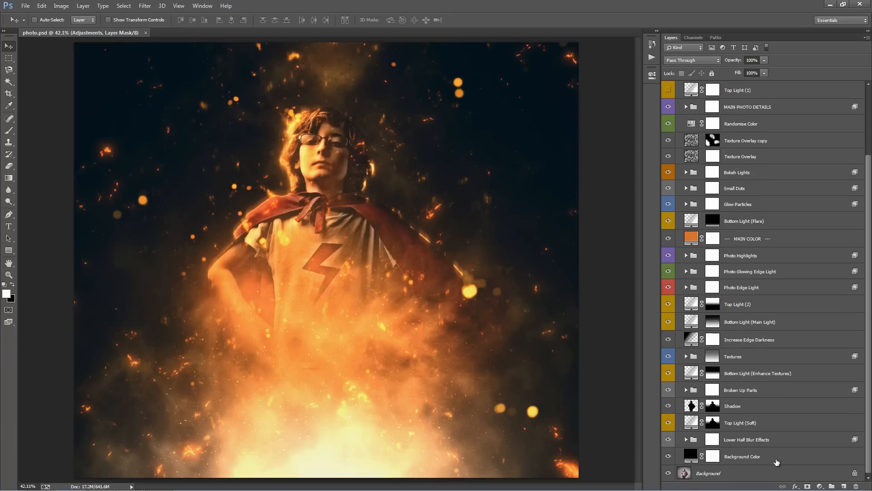
pyautogui.click(754, 457)
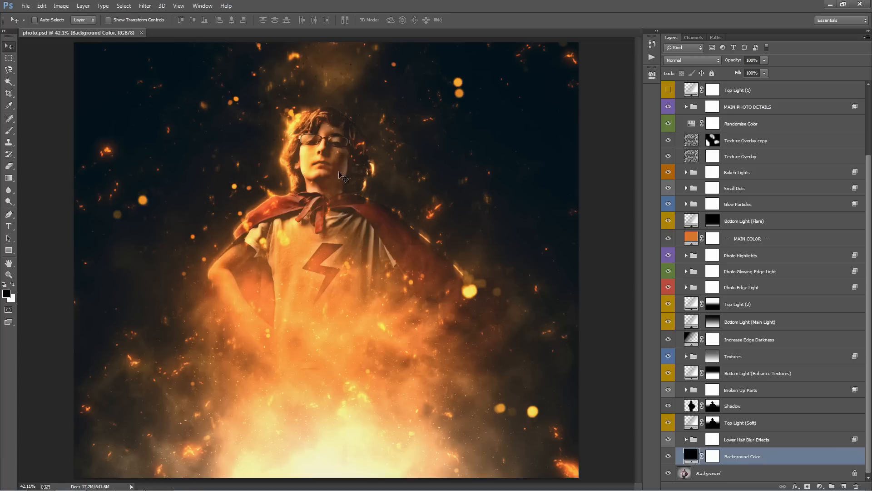
pyautogui.click(21, 6)
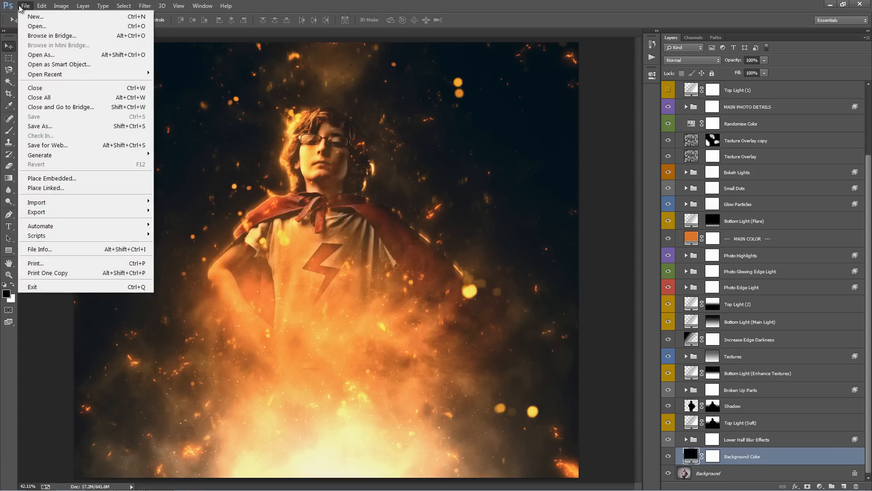
pyautogui.click(86, 178)
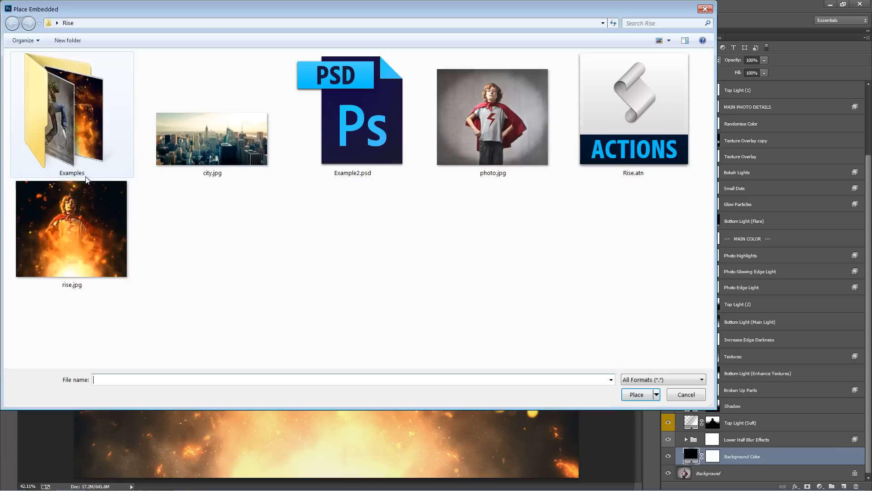
pyautogui.click(229, 168)
pyautogui.doubleClick(228, 157)
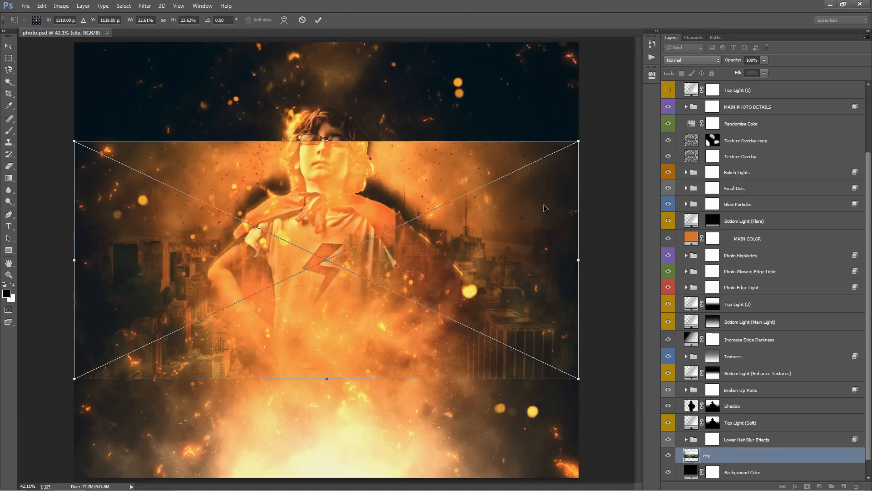
# Scale the placed city image to about 27% and move it up to the canvas's upper edge, applying the transform.
pyautogui.hotkey('ctrl', '-')
pyautogui.hotkey('ctrl', '-')
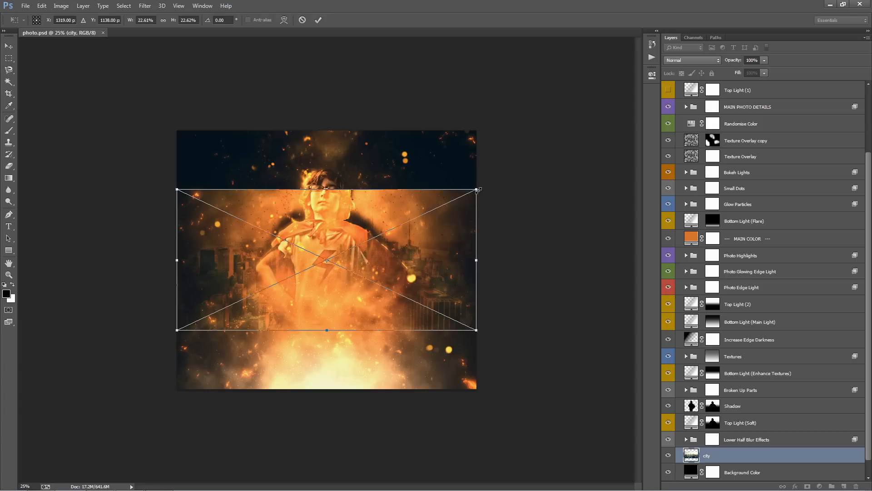
pyautogui.moveTo(476, 189); pyautogui.dragTo(505, 169)
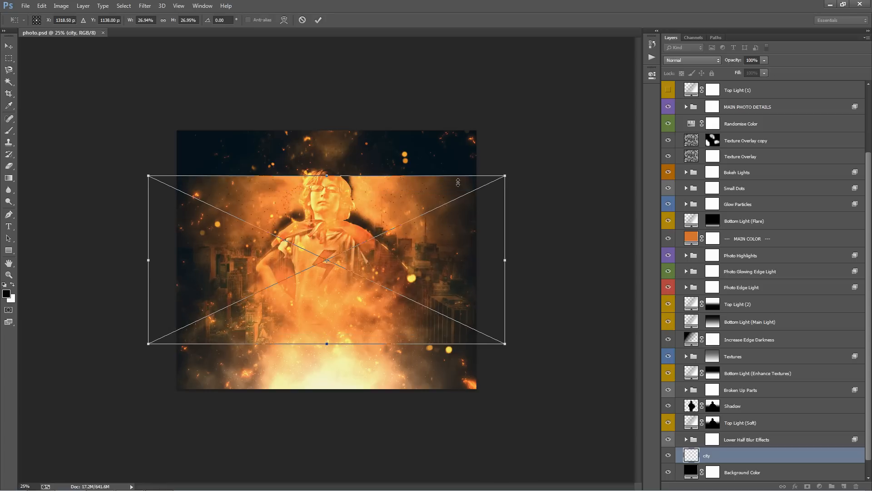
pyautogui.moveTo(397, 203); pyautogui.dragTo(395, 155)
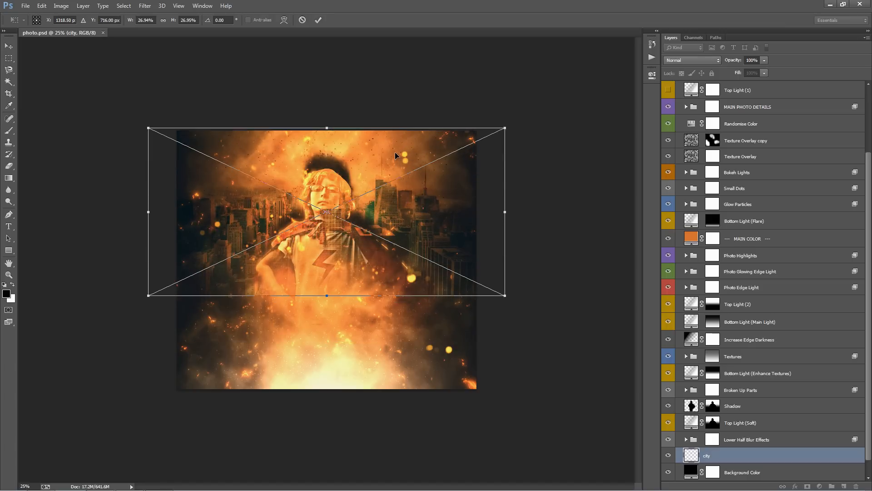
pyautogui.press('Return')
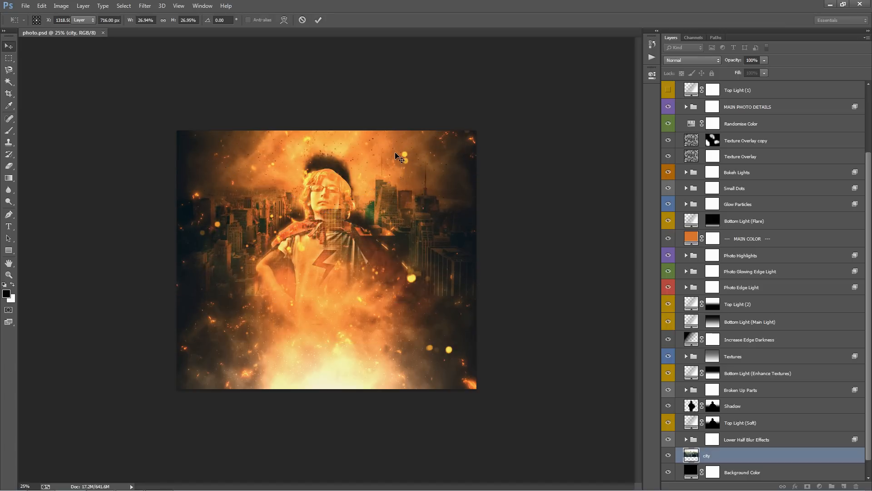
pyautogui.hotkey('ctrl', '0')
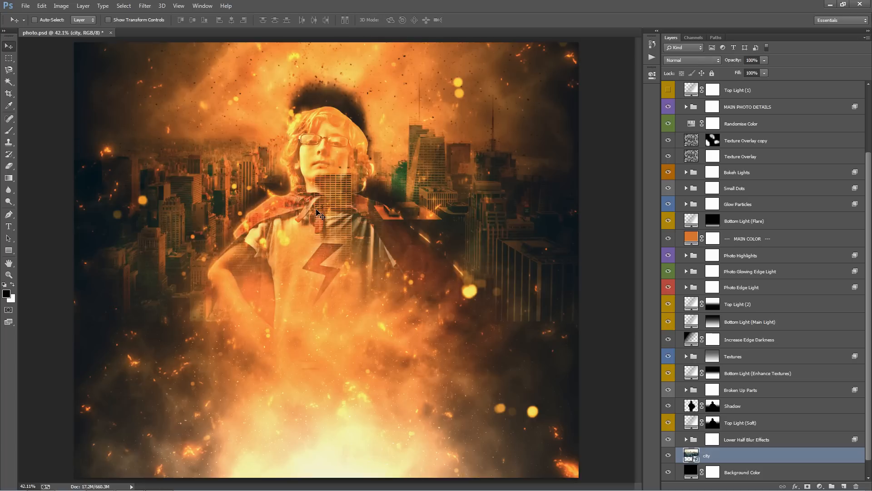
# Rasterize the city layer.
pyautogui.scroll(-1, 732, 432)
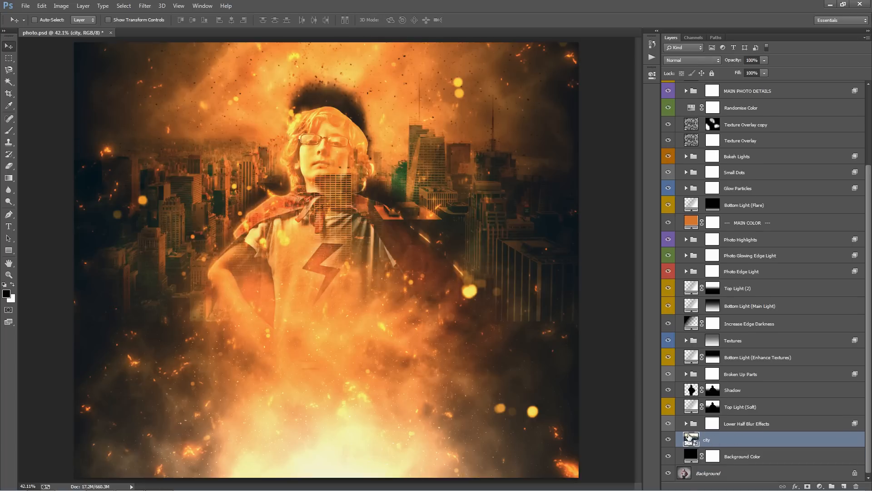
pyautogui.rightClick(726, 440)
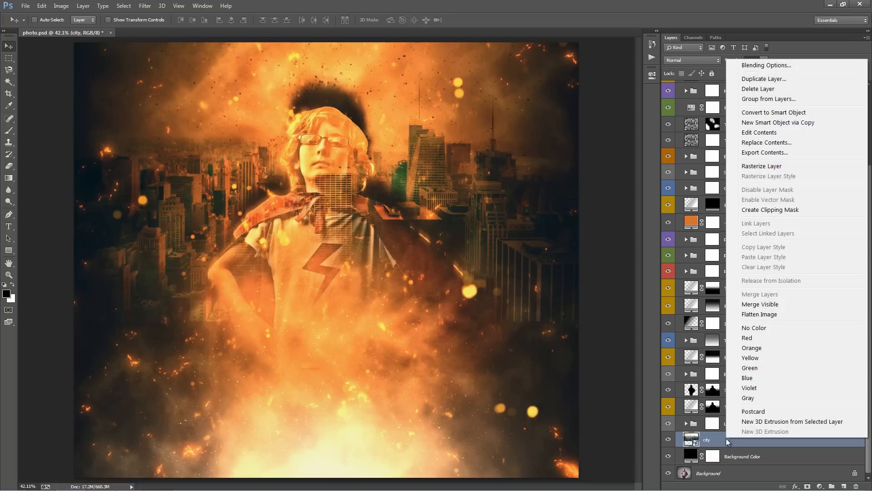
pyautogui.click(765, 167)
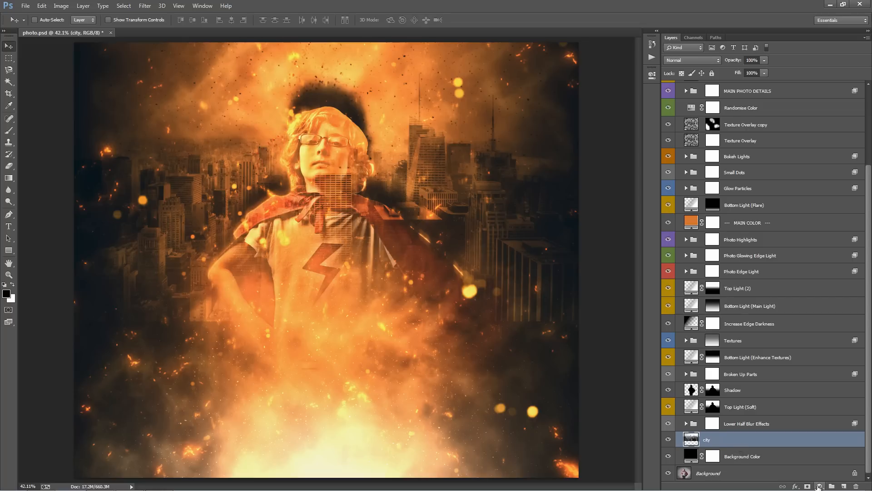
# Add a layer mask to the city layer and invert it to black to hide the image.
pyautogui.click(807, 485)
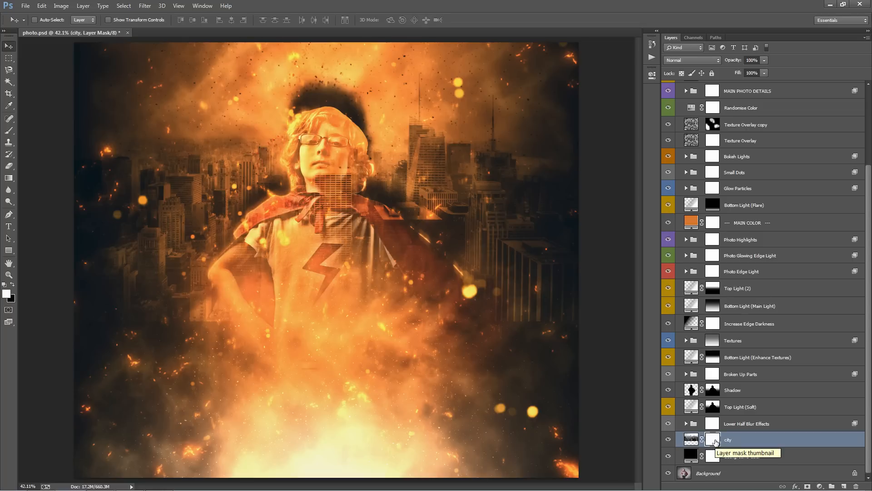
pyautogui.moveTo(715, 442); pyautogui.dragTo(717, 445)
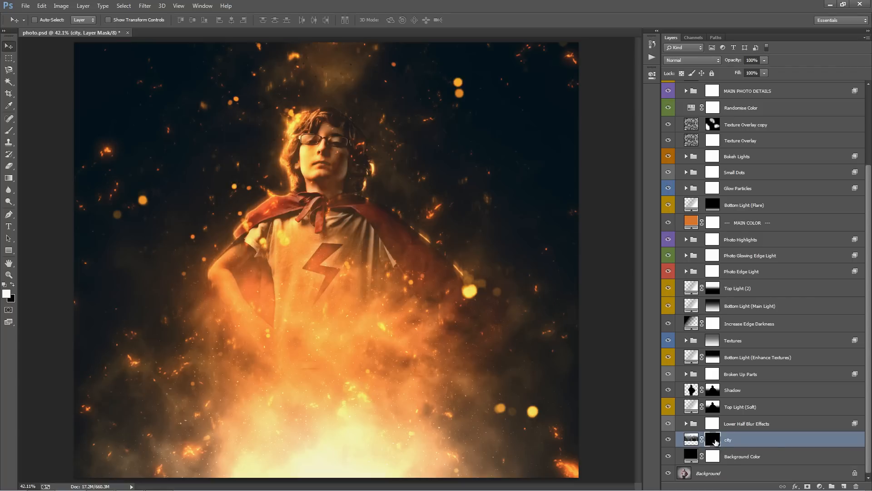
# Paint white on the city mask with a 600 px brush at 54% opacity to reveal the skyline on both sides of the superhero.
pyautogui.press('b')
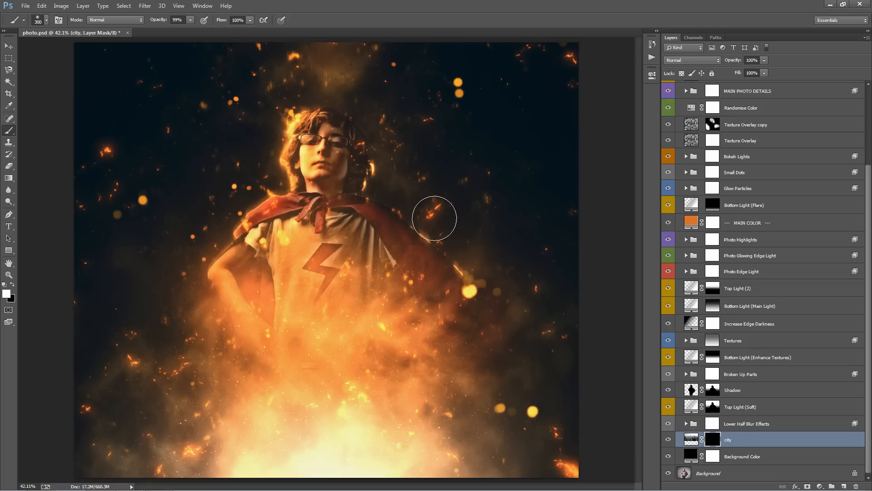
pyautogui.press(']')
pyautogui.press(']')
pyautogui.press(']')
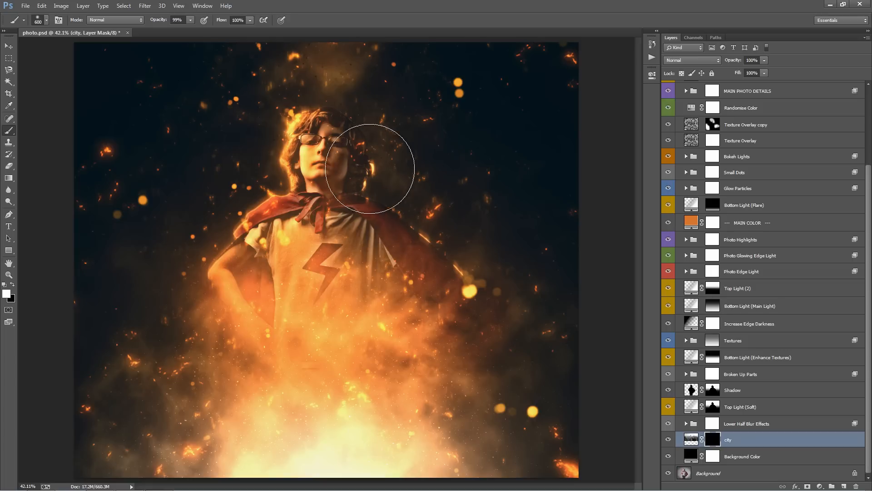
pyautogui.click(191, 20)
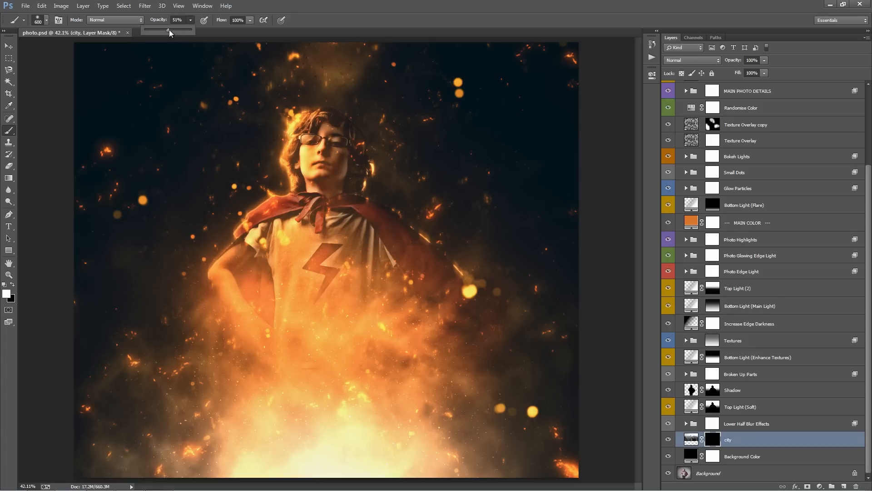
pyautogui.click(207, 118)
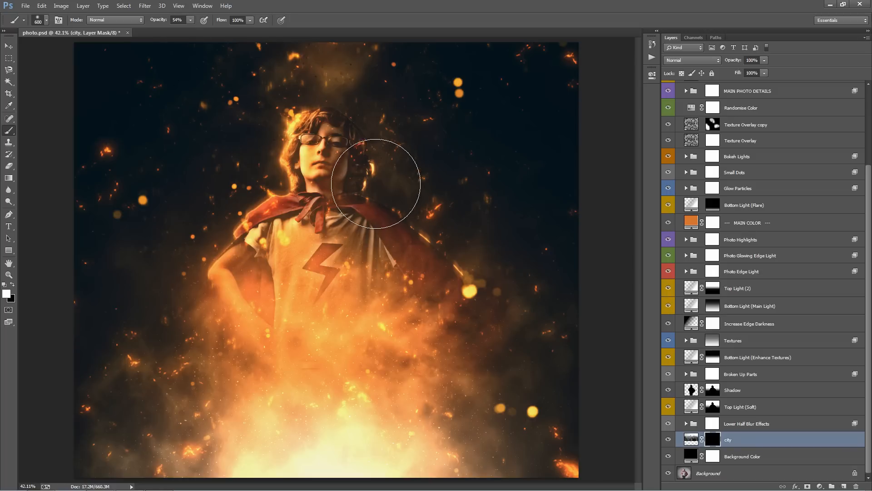
pyautogui.click(376, 182)
pyautogui.moveTo(399, 159)
pyautogui.mouseDown()
pyautogui.moveTo(413, 160)
pyautogui.moveTo(482, 215)
pyautogui.moveTo(467, 249)
pyautogui.moveTo(569, 253)
pyautogui.moveTo(477, 166)
pyautogui.moveTo(607, 157)
pyautogui.mouseUp()
pyautogui.click(241, 139)
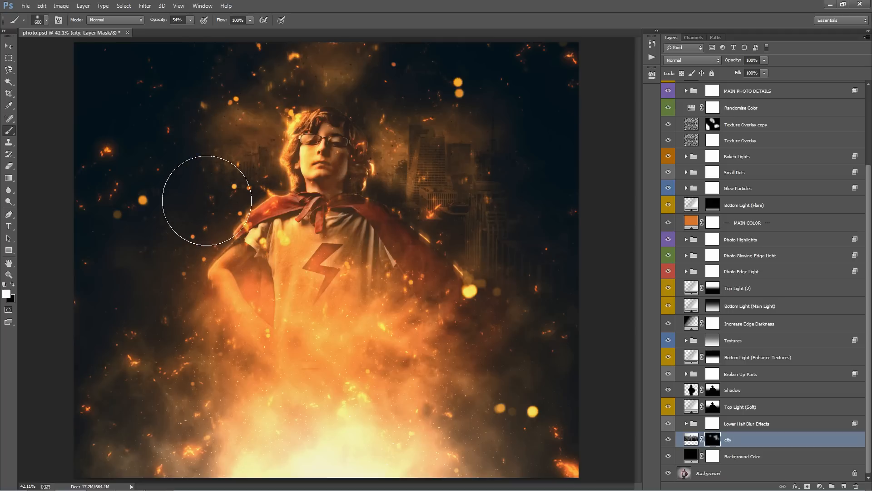
pyautogui.click(203, 194)
pyautogui.moveTo(186, 186)
pyautogui.mouseDown()
pyautogui.moveTo(159, 227)
pyautogui.moveTo(139, 231)
pyautogui.moveTo(71, 225)
pyautogui.moveTo(56, 206)
pyautogui.moveTo(68, 209)
pyautogui.moveTo(84, 255)
pyautogui.moveTo(104, 280)
pyautogui.mouseUp()
pyautogui.moveTo(140, 130); pyautogui.dragTo(141, 142)
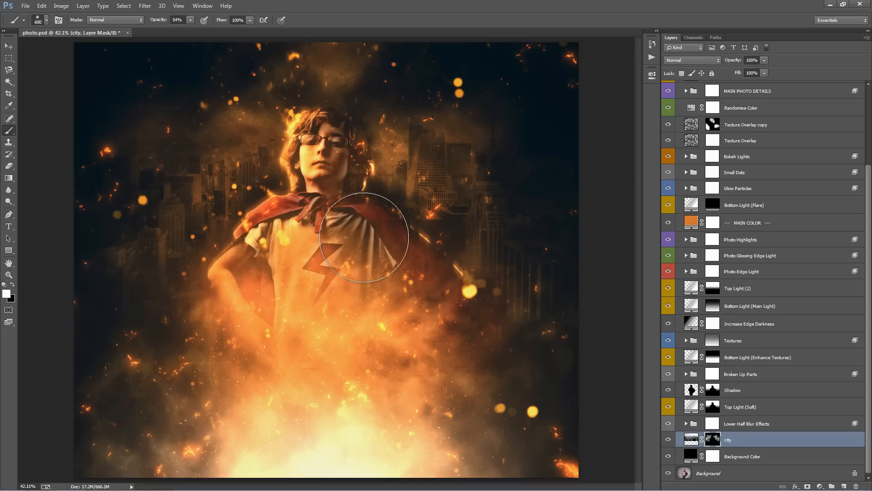
# Feather the city layer's mask slightly and lower the city layer's opacity to 85%.
pyautogui.press('v')
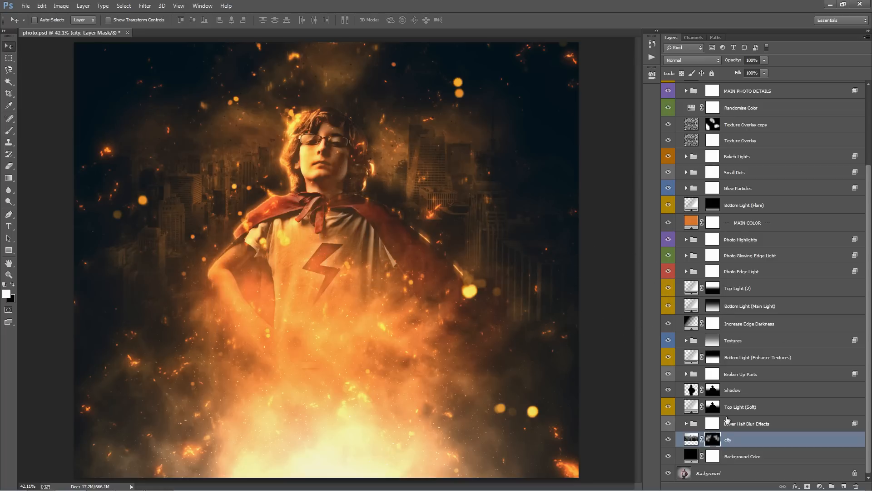
pyautogui.doubleClick(714, 439)
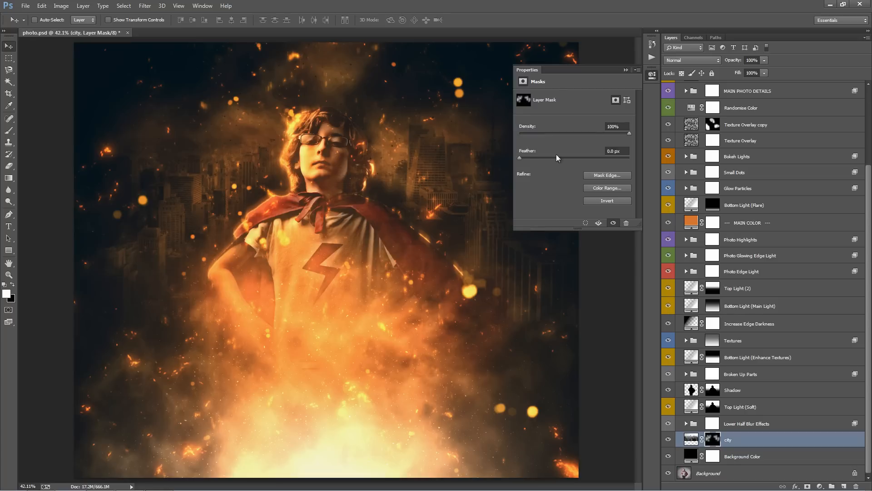
pyautogui.click(571, 157)
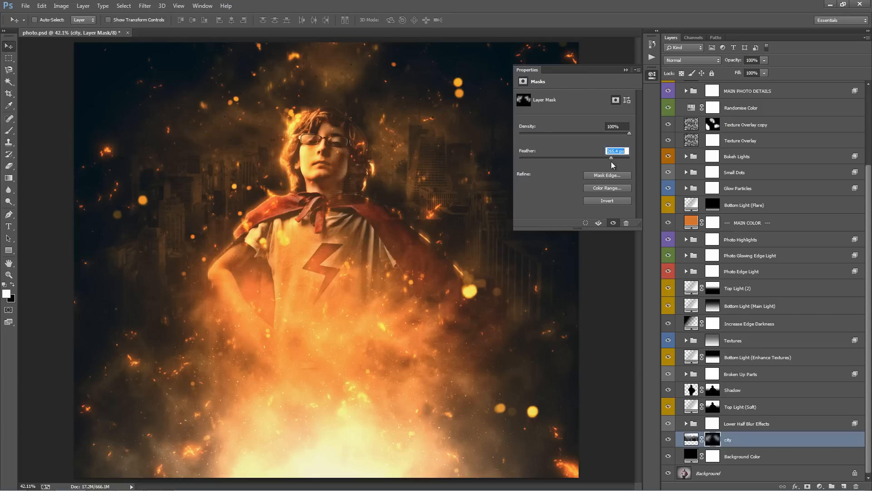
pyautogui.moveTo(600, 162); pyautogui.dragTo(588, 162)
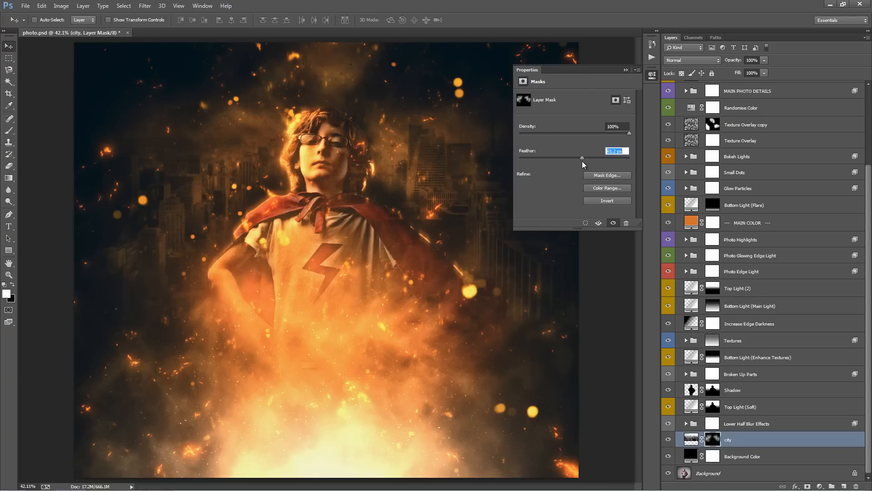
pyautogui.click(626, 71)
pyautogui.click(691, 439)
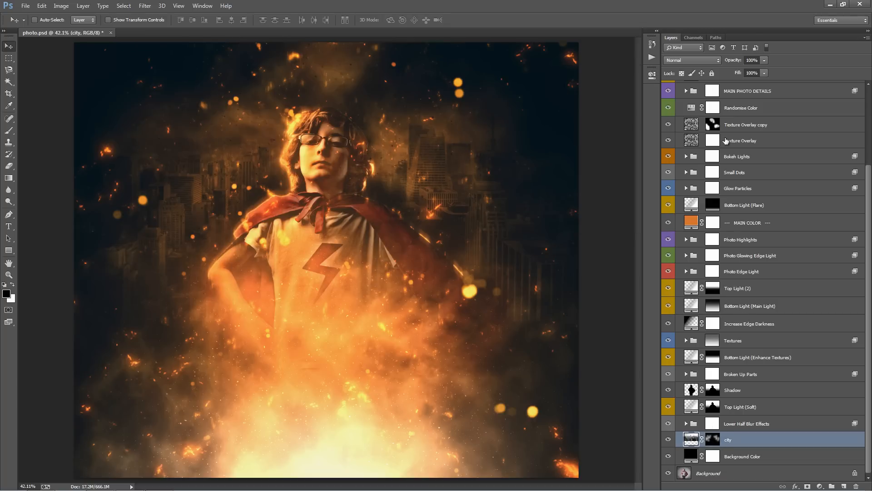
pyautogui.moveTo(737, 62); pyautogui.dragTo(731, 61)
# Paint white on the city mask with the 600 px brush at 54% opacity to reveal more buildings right of the superhero.
pyautogui.click(712, 439)
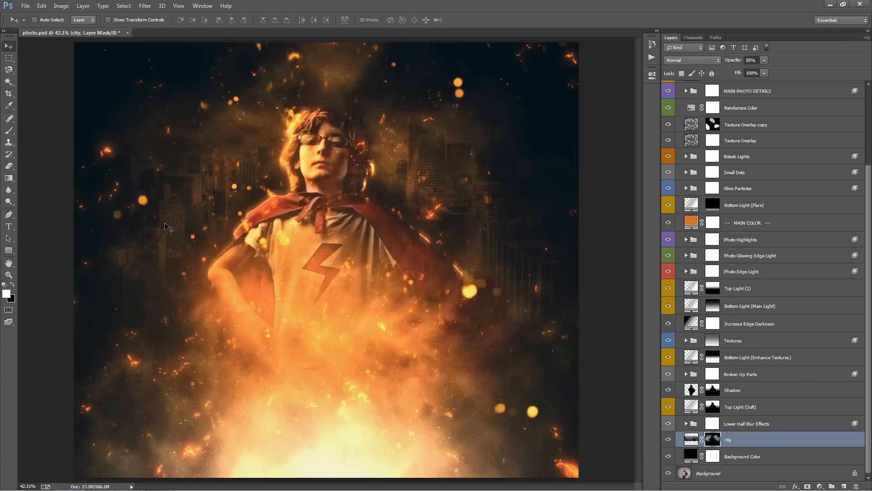
pyautogui.press('b')
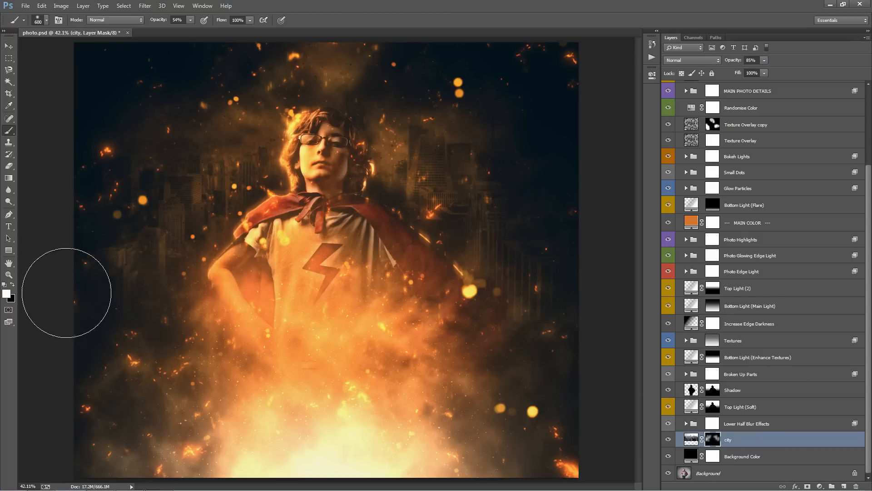
pyautogui.moveTo(530, 286)
pyautogui.mouseDown()
pyautogui.moveTo(590, 290)
pyautogui.moveTo(513, 213)
pyautogui.mouseUp()
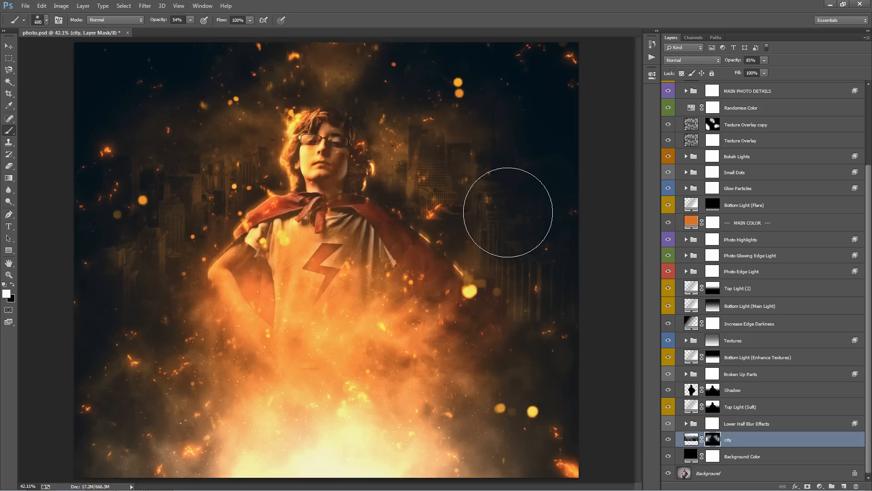
# Try brushing more skyline in on both sides of the superhero's head on the city mask, and undo those strokes.
pyautogui.moveTo(220, 102)
pyautogui.mouseDown()
pyautogui.moveTo(218, 110)
pyautogui.moveTo(264, 141)
pyautogui.mouseUp()
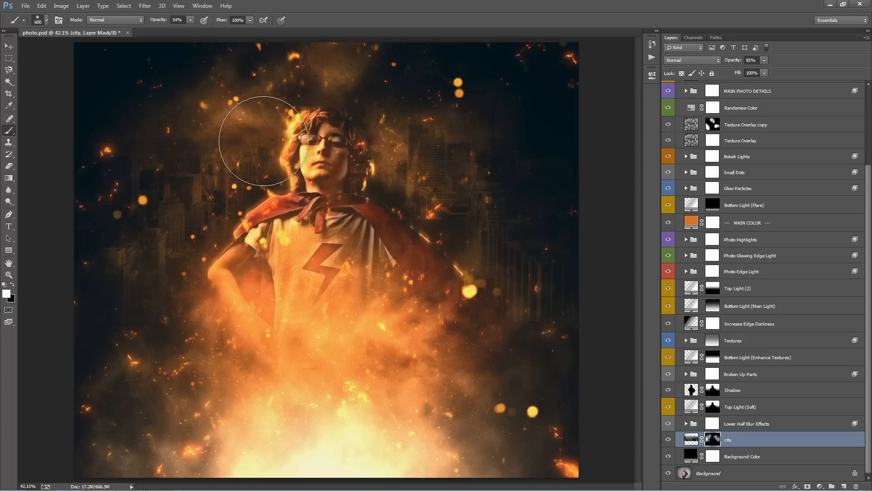
pyautogui.moveTo(397, 120); pyautogui.dragTo(403, 92)
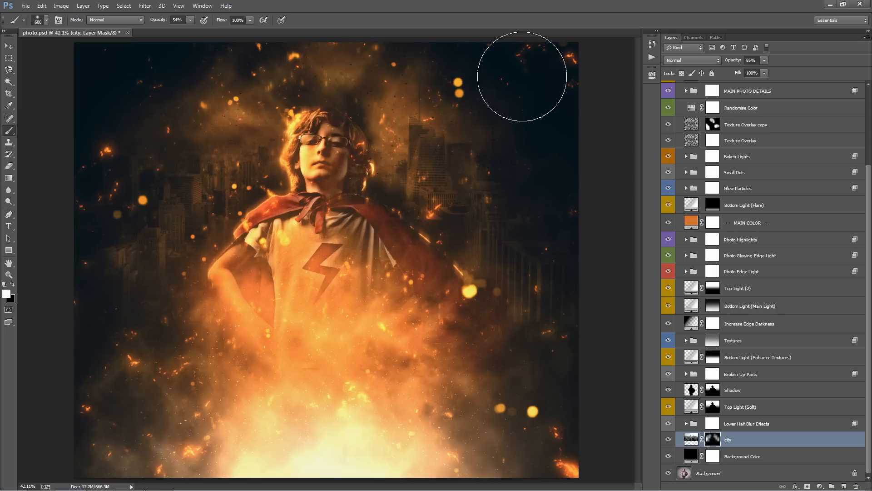
pyautogui.hotkey('ctrl', 'z')
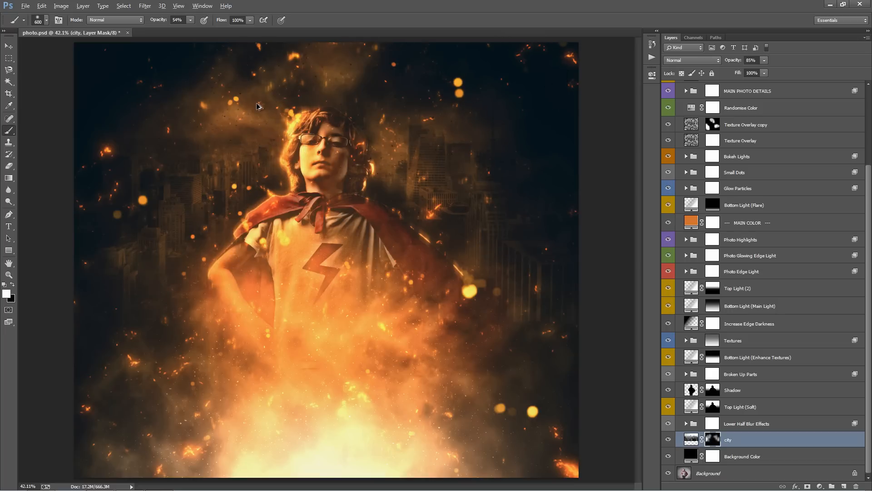
pyautogui.hotkey('ctrl', 'alt', 'z')
pyautogui.press('v')
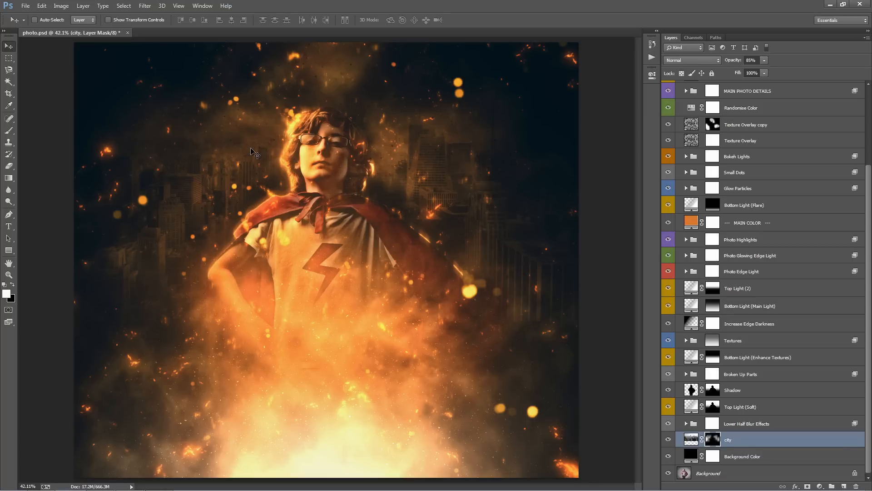
# Disable and re-enable the Textures group's mask to compare its effect on the image.
pyautogui.click(713, 341)
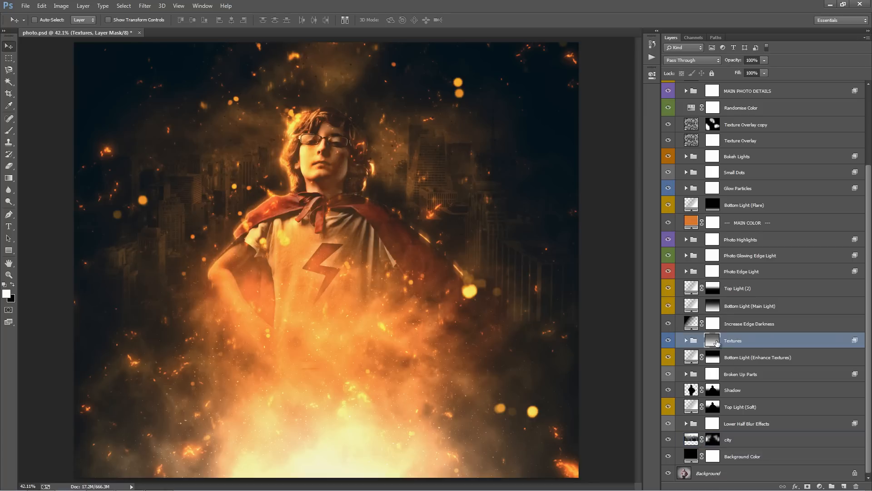
pyautogui.keyDown('shift'); pyautogui.click(714, 342); pyautogui.keyUp('shift')
pyautogui.keyDown('shift'); pyautogui.click(715, 342); pyautogui.keyUp('shift')
# Set the opacity of the Overall Contrast (Opacity) adjustment layer to 33%.
pyautogui.scroll(6, 766, 318)
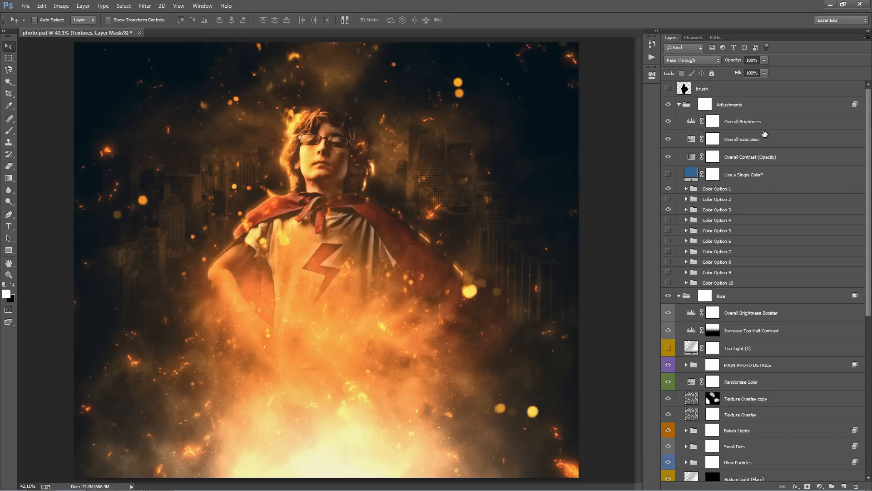
pyautogui.click(767, 157)
pyautogui.click(736, 62)
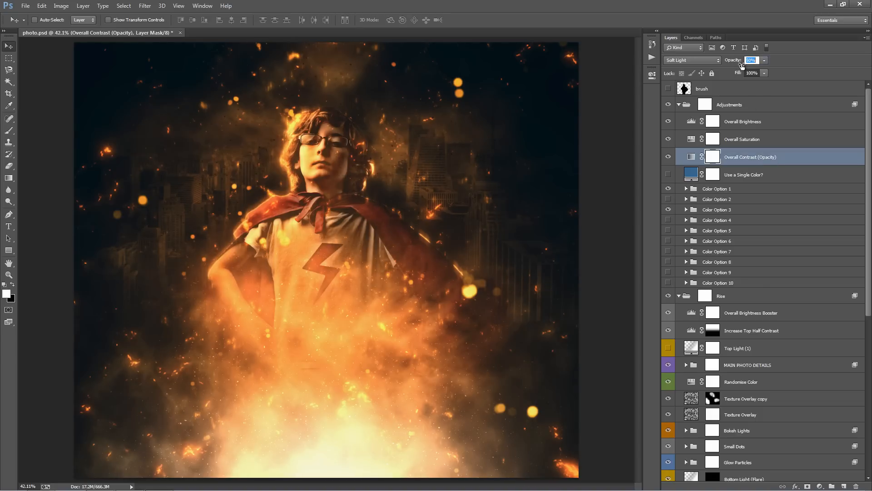
pyautogui.moveTo(737, 62); pyautogui.dragTo(446, 76)
# Toggle the visibility of the Shadow layer above the Top Light (Soft) layer.
pyautogui.scroll(-5, 747, 361)
pyautogui.scroll(-3, 717, 379)
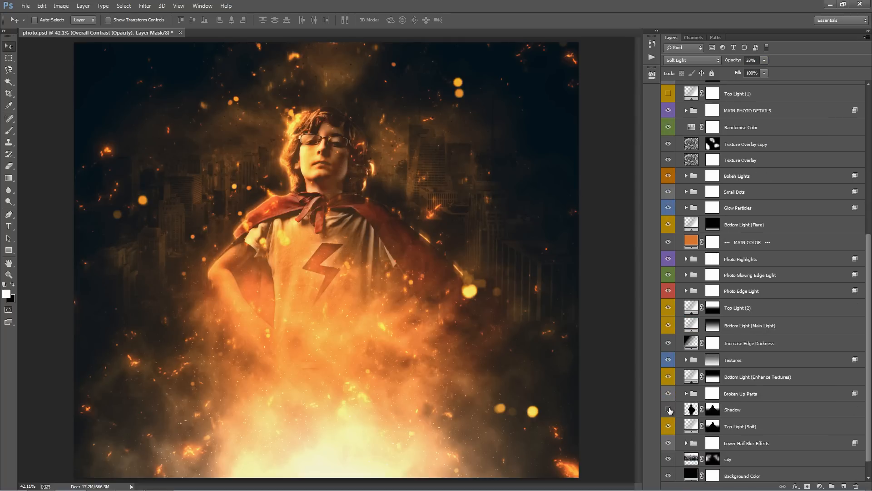
pyautogui.click(669, 409)
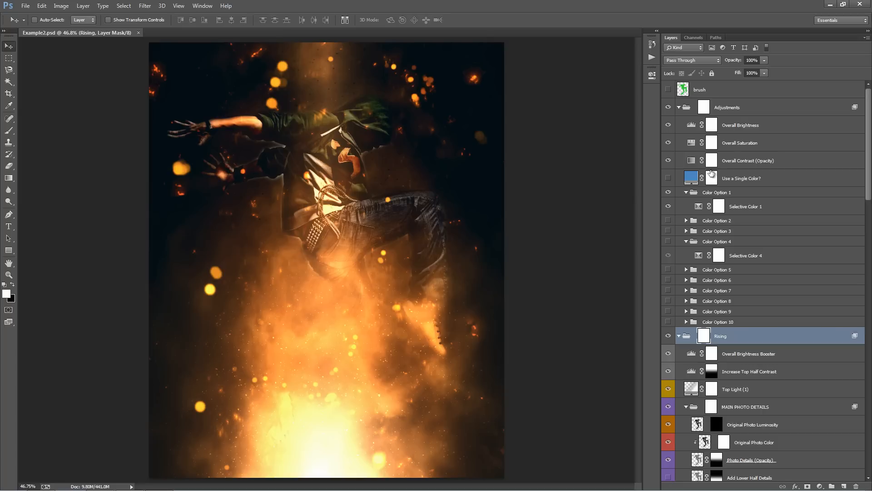
# Collapse all layer groups in Example2.psd and hide the Adjustments and Rising groups to view the original dancer photo.
pyautogui.scroll(-3, 694, 282)
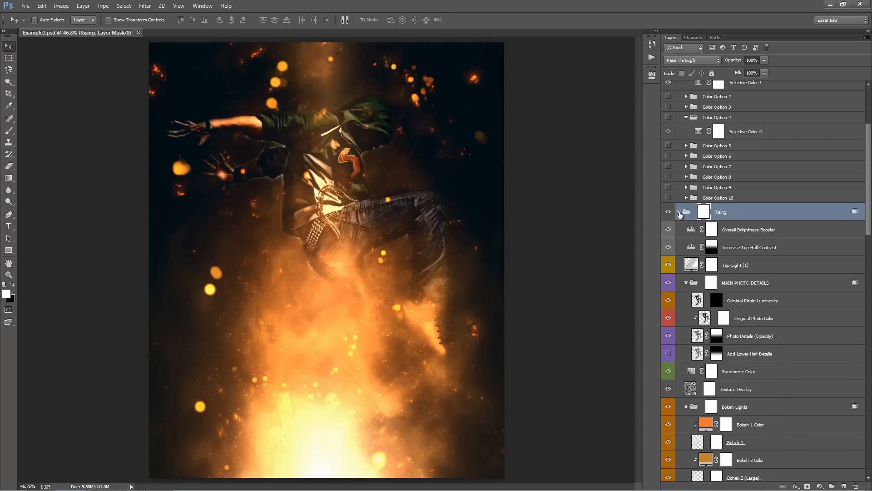
pyautogui.keyDown('ctrl'); pyautogui.click(679, 212); pyautogui.keyUp('ctrl')
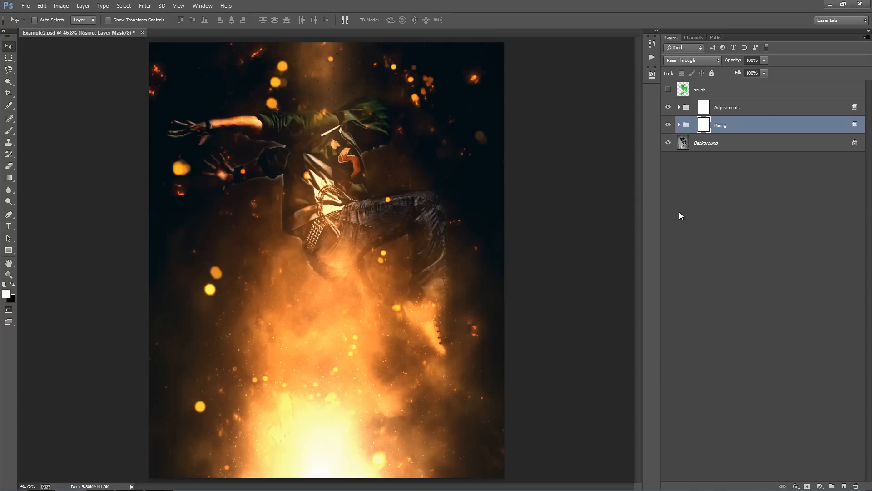
pyautogui.click(668, 108)
pyautogui.click(668, 125)
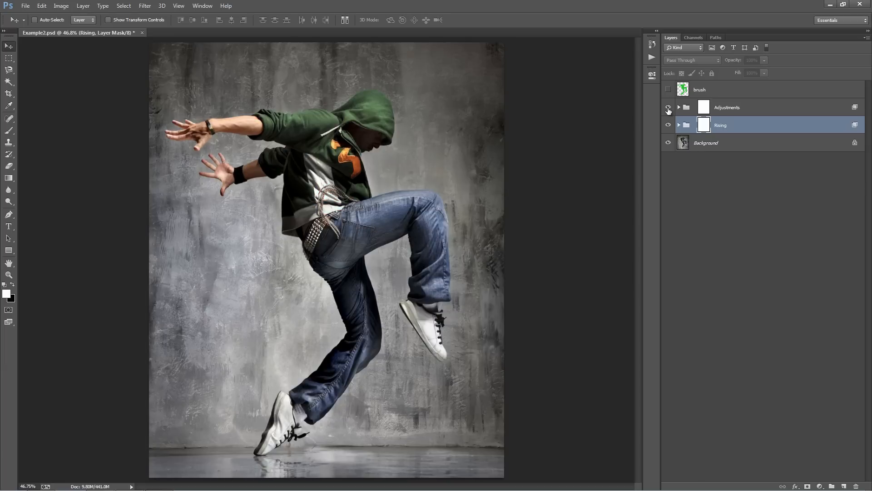
pyautogui.click(668, 124)
pyautogui.click(668, 124)
# Preview the green brush layer over the original photo, and restore the visibility of the Adjustments and Rising groups.
pyautogui.click(668, 90)
pyautogui.click(667, 90)
pyautogui.click(667, 90)
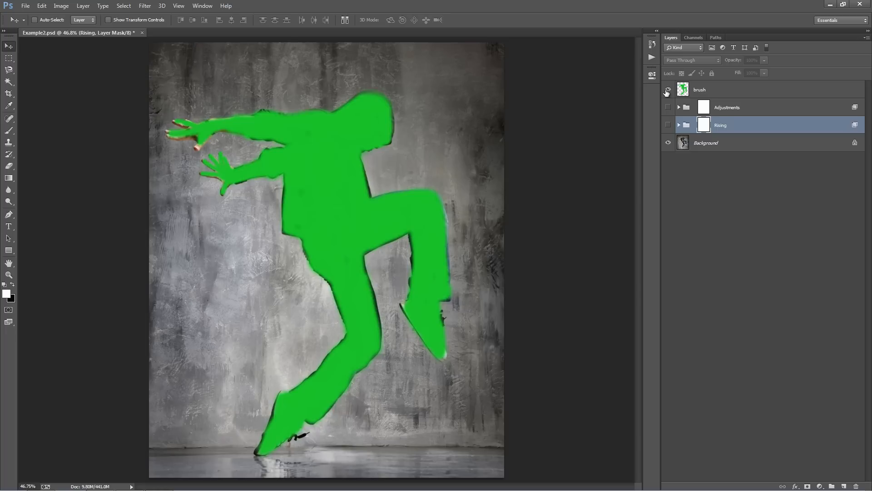
pyautogui.click(667, 90)
pyautogui.click(668, 107)
pyautogui.click(668, 125)
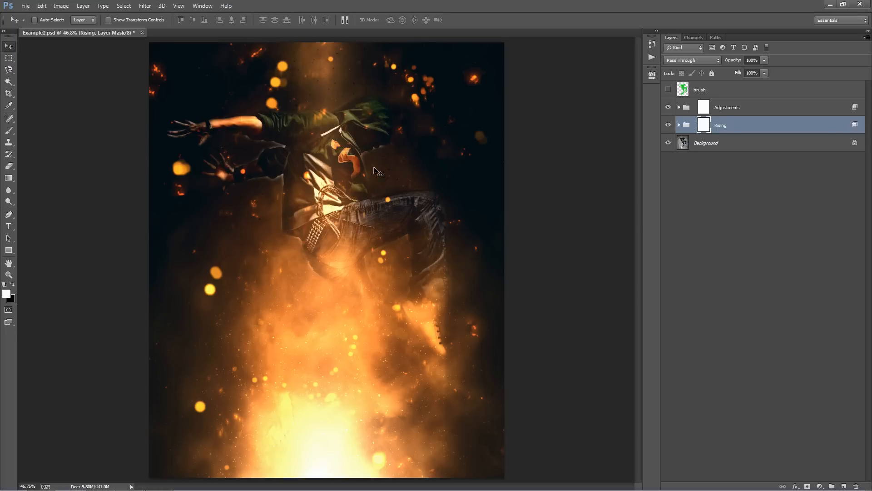
# Expand the Rising group and change its MAIN COLOR fill layer to blue 4194bb.
pyautogui.click(678, 125)
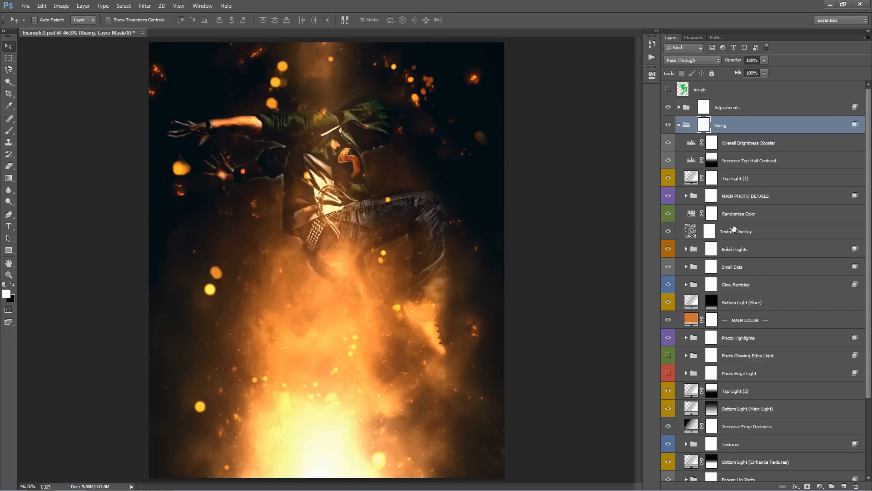
pyautogui.scroll(-5, 735, 265)
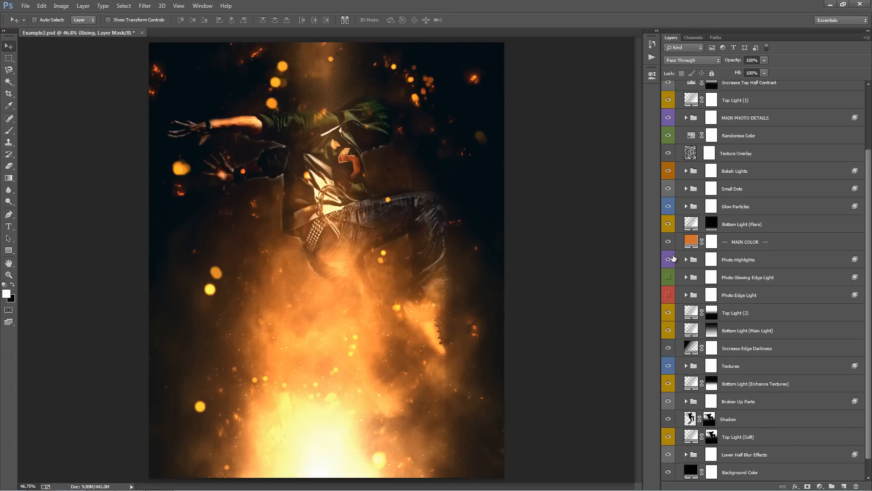
pyautogui.click(749, 225)
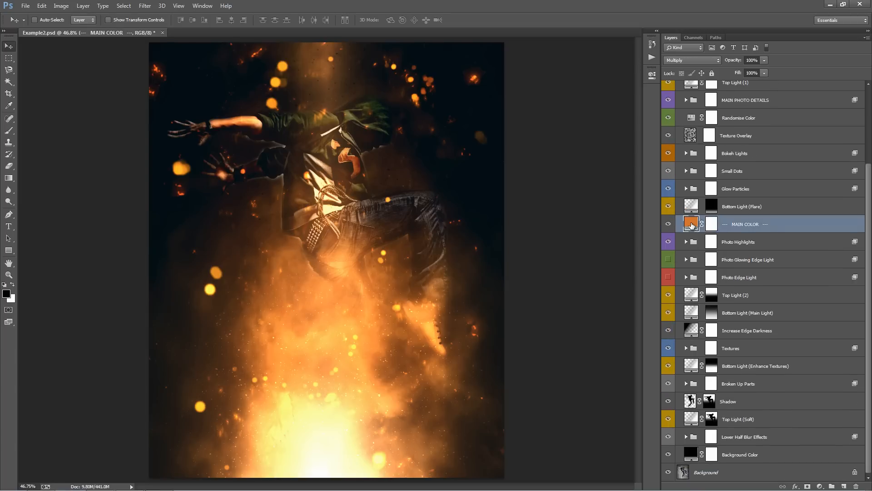
pyautogui.doubleClick(692, 225)
pyautogui.click(598, 145)
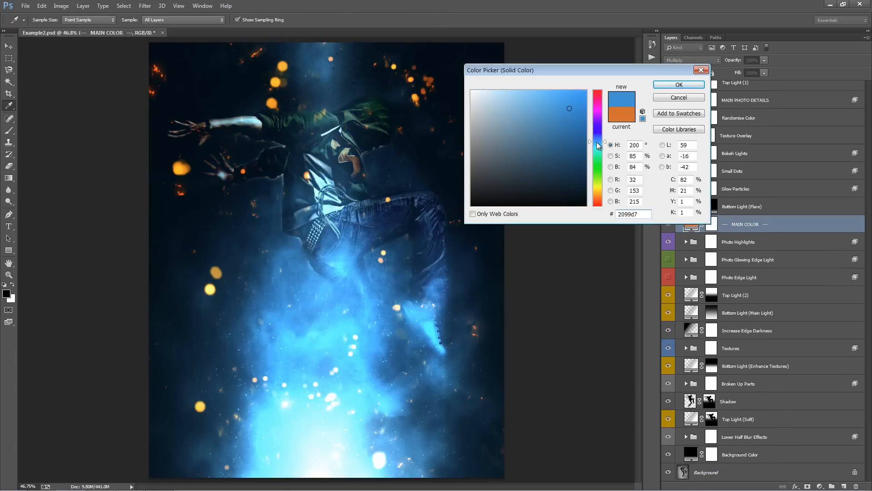
pyautogui.moveTo(596, 143); pyautogui.dragTo(596, 142)
pyautogui.click(544, 127)
pyautogui.moveTo(544, 127); pyautogui.dragTo(546, 121)
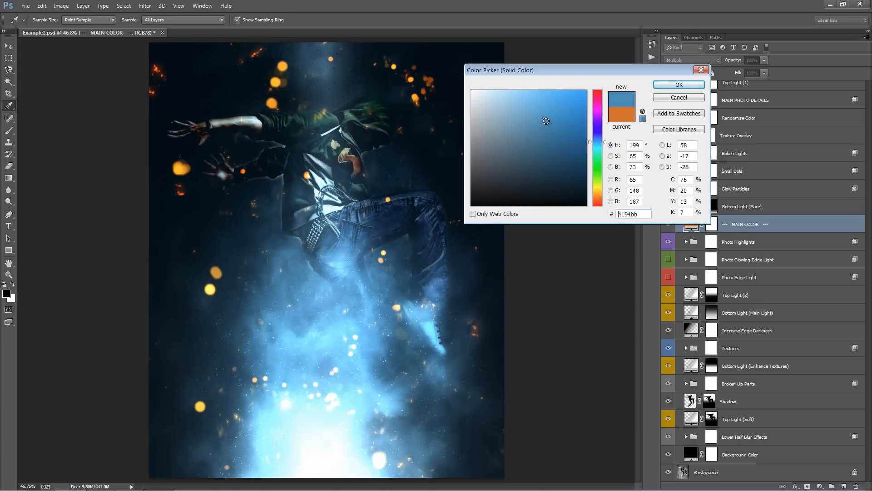
pyautogui.click(676, 86)
# Turn on the Photo Glowing Edge Light group and leave the Photo Edge Light group hidden after previewing it.
pyautogui.click(669, 273)
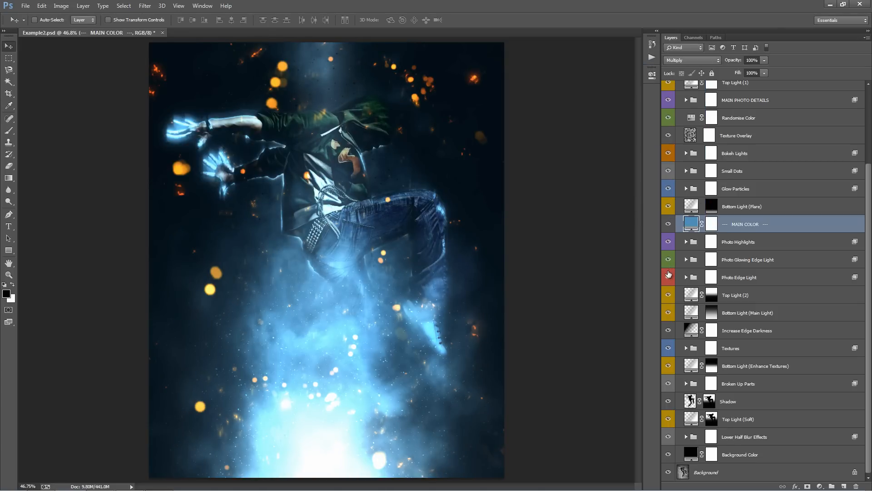
pyautogui.click(669, 273)
pyautogui.click(668, 259)
pyautogui.click(668, 260)
# Darken and mute the MAIN COLOR fill layer to blue 3f819c.
pyautogui.doubleClick(687, 222)
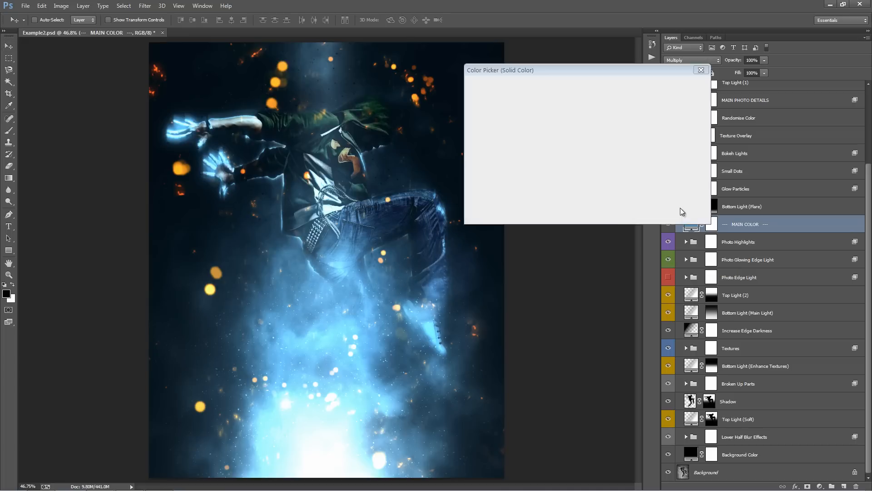
pyautogui.moveTo(534, 120); pyautogui.dragTo(540, 135)
pyautogui.click(596, 136)
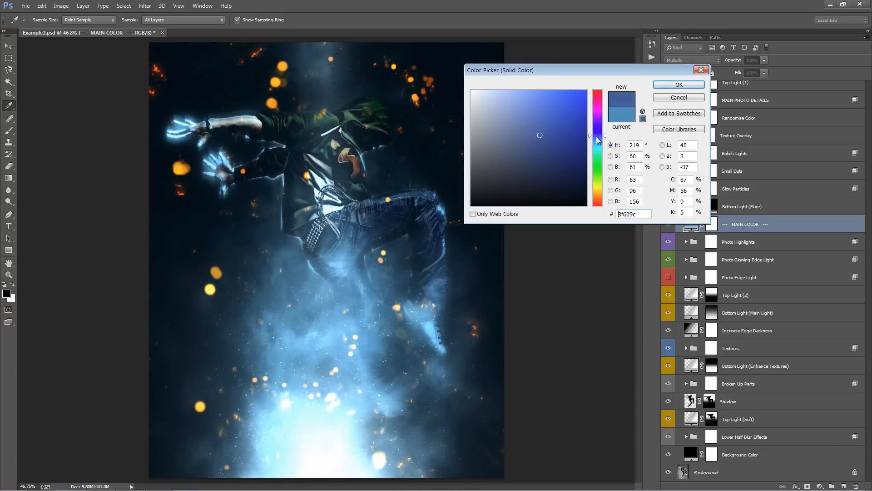
pyautogui.moveTo(596, 136); pyautogui.dragTo(596, 143)
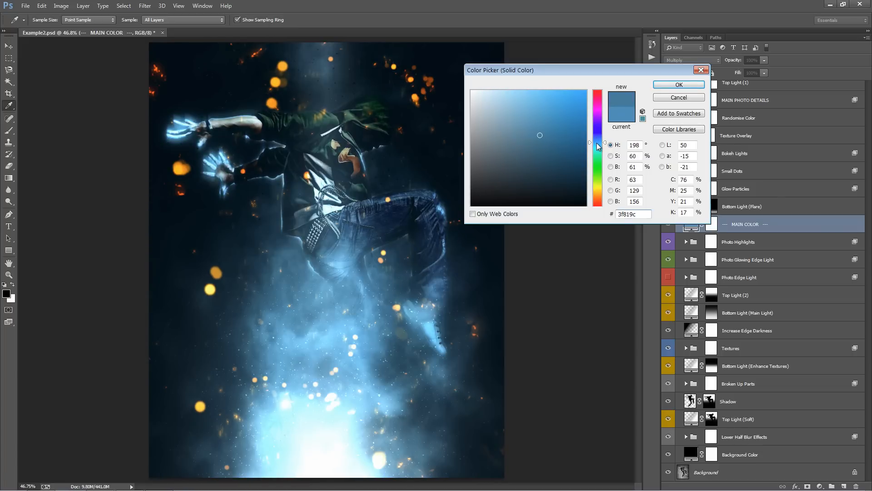
pyautogui.click(679, 85)
# Set the hue of the Randomise Color adjustment layer to -12.
pyautogui.scroll(3, 752, 242)
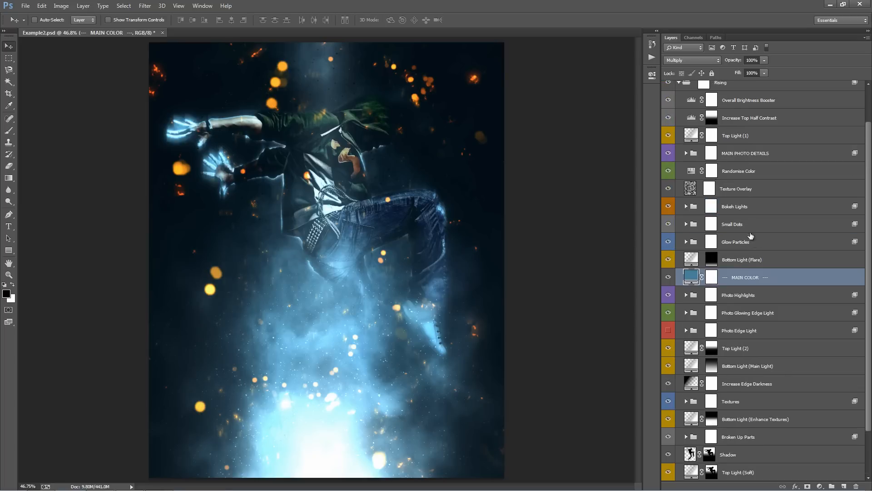
pyautogui.click(738, 172)
pyautogui.doubleClick(690, 171)
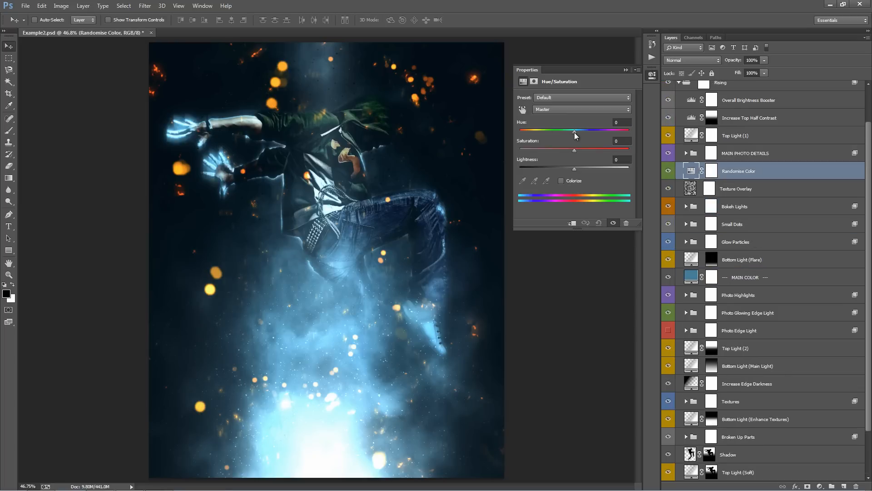
pyautogui.moveTo(574, 132)
pyautogui.mouseDown()
pyautogui.moveTo(581, 133)
pyautogui.moveTo(558, 132)
pyautogui.moveTo(568, 135)
pyautogui.mouseUp()
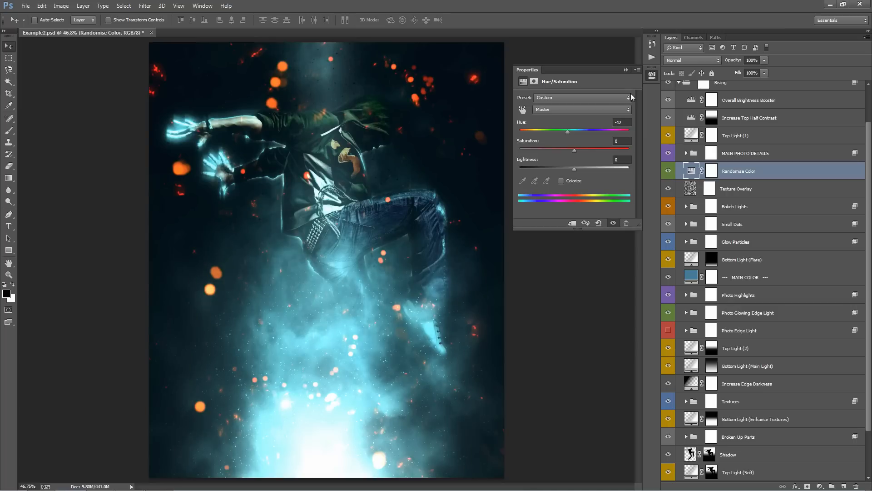
pyautogui.click(625, 71)
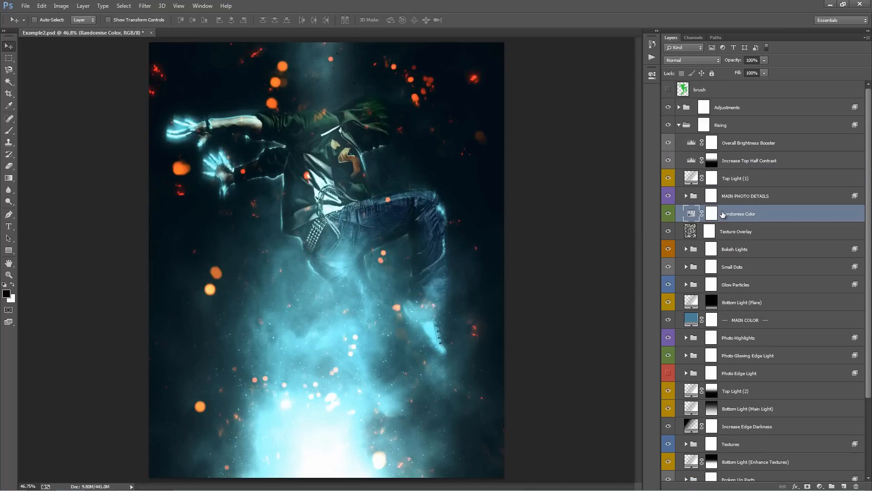
# Expand the MAIN PHOTO DETAILS group and set the opacity of the Original Photo Color layer to 16%.
pyautogui.scroll(3, 722, 218)
pyautogui.click(767, 196)
pyautogui.click(686, 196)
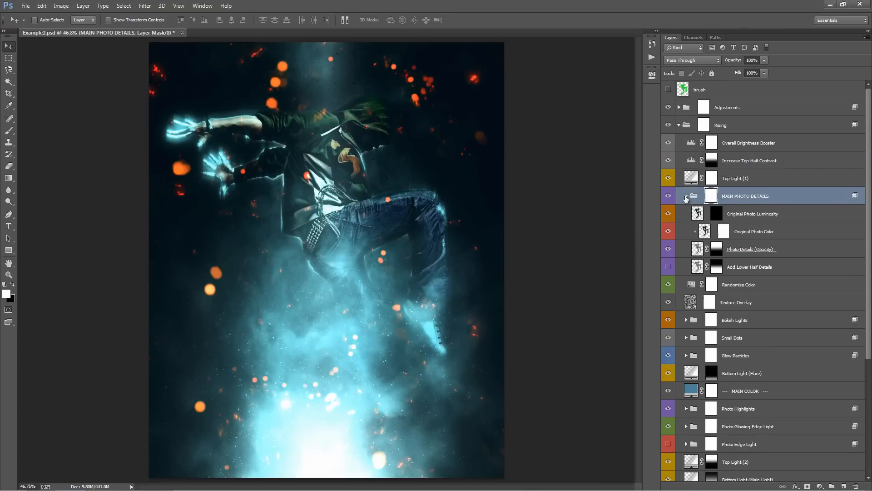
pyautogui.click(756, 237)
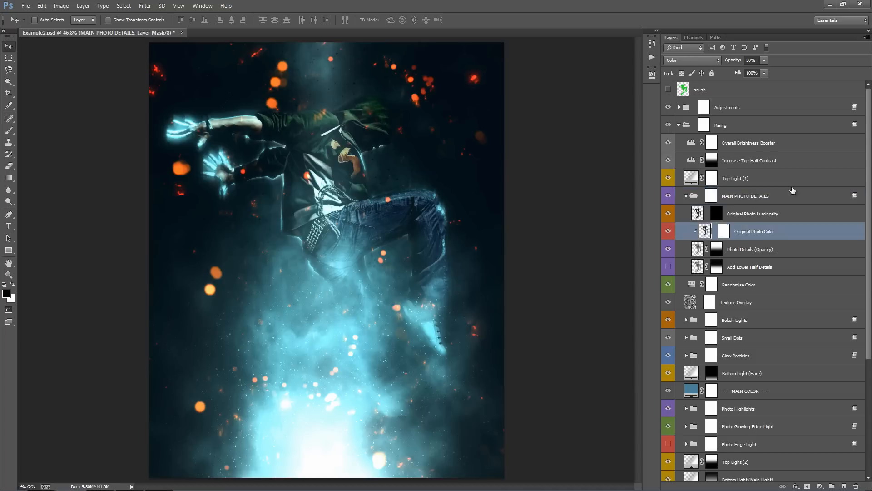
pyautogui.click(724, 62)
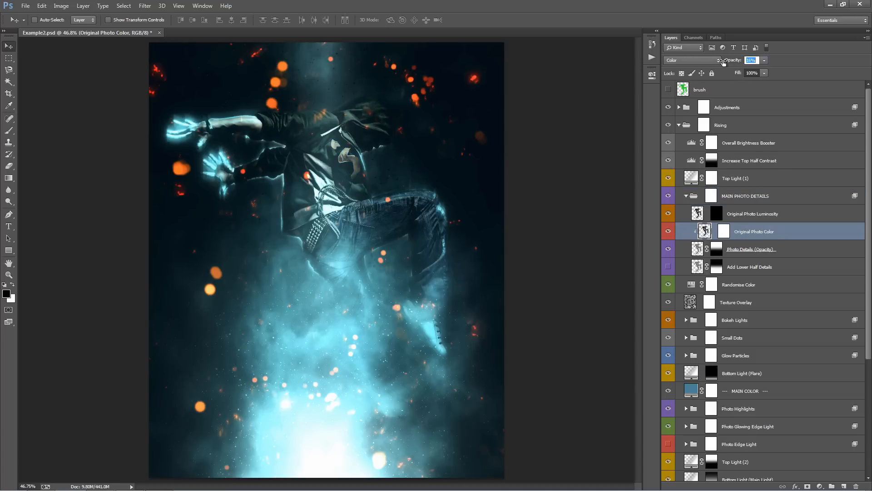
pyautogui.press('Return')
# Preview the Add Lower Half Details layer, hide it again, and collapse the MAIN PHOTO DETAILS group.
pyautogui.click(672, 266)
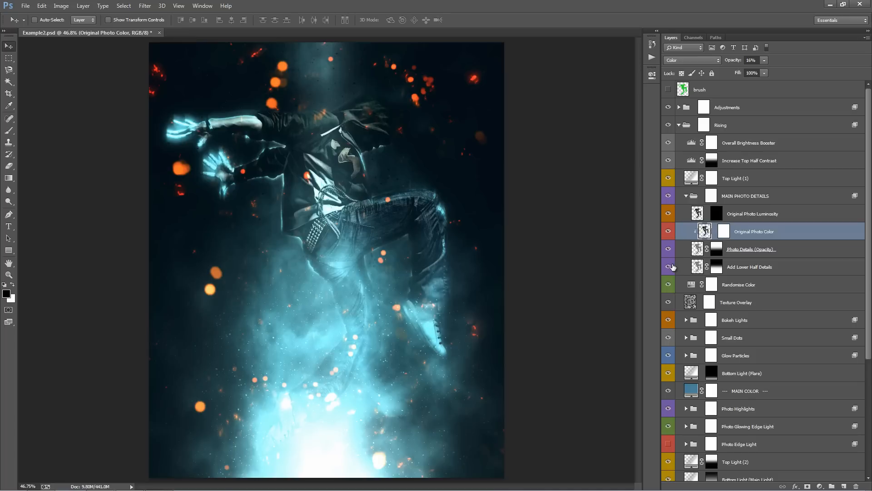
pyautogui.click(672, 266)
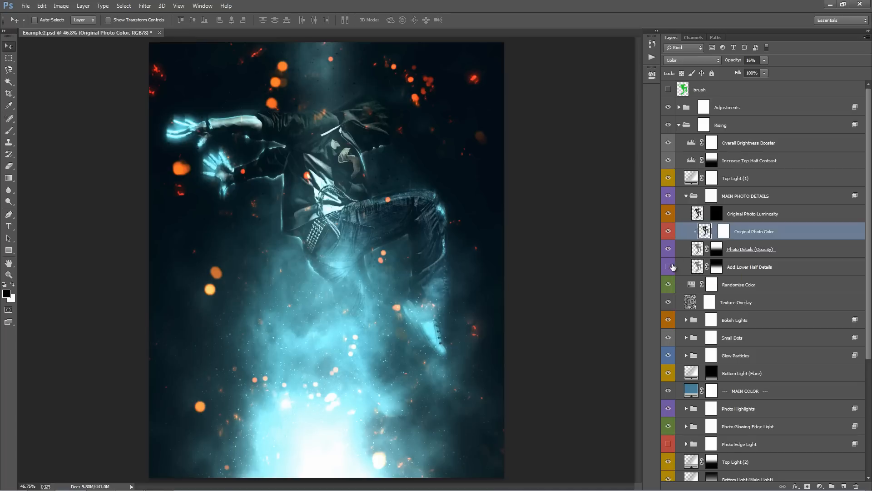
pyautogui.click(688, 196)
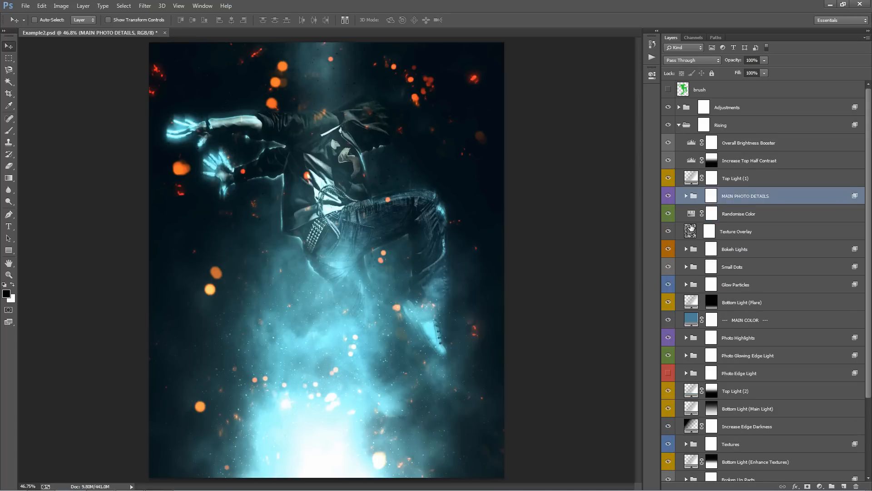
# Expand the Glow Particles group, disable the Glow Particles 2 layer mask, and fill the Glow Particles 1 layer mask with black.
pyautogui.scroll(-3, 691, 227)
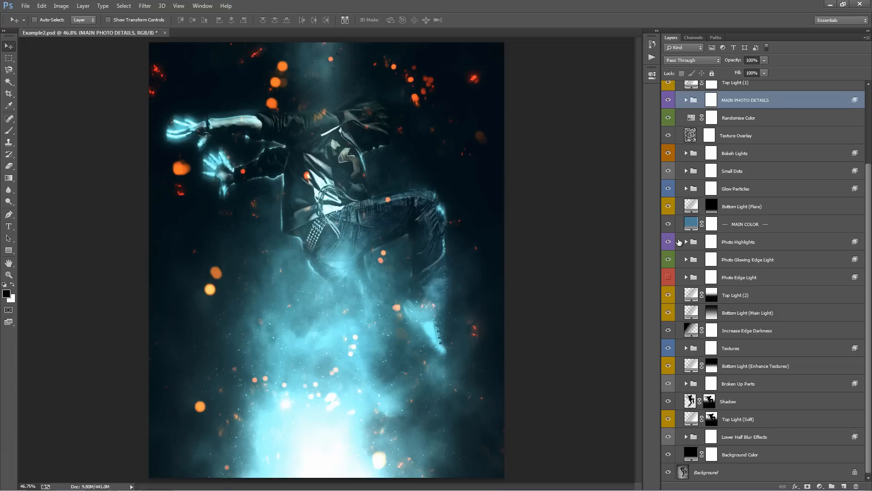
pyautogui.click(769, 259)
pyautogui.click(687, 190)
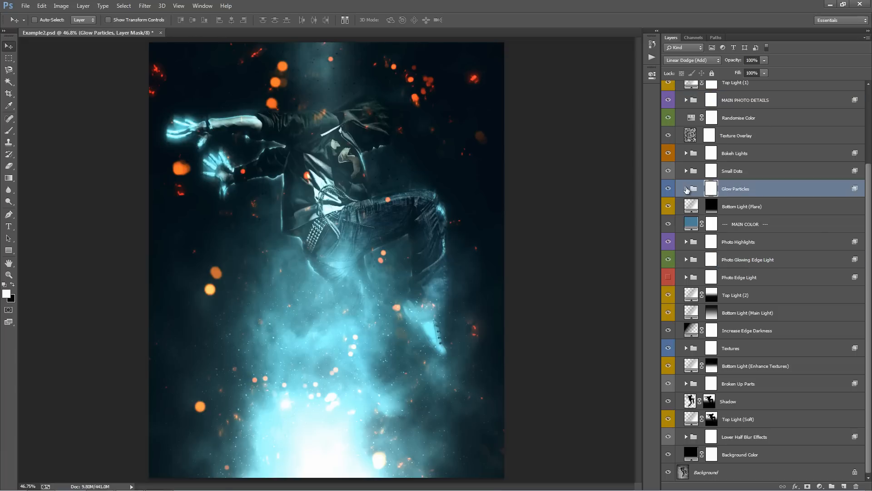
pyautogui.click(686, 188)
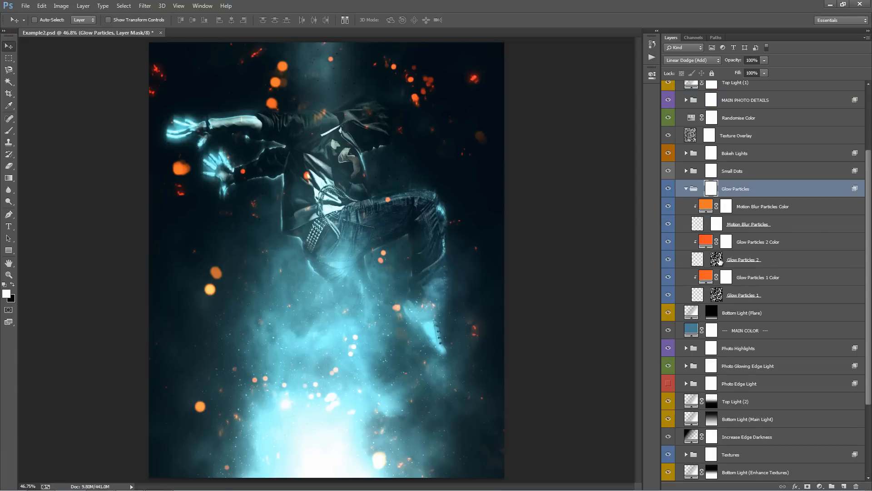
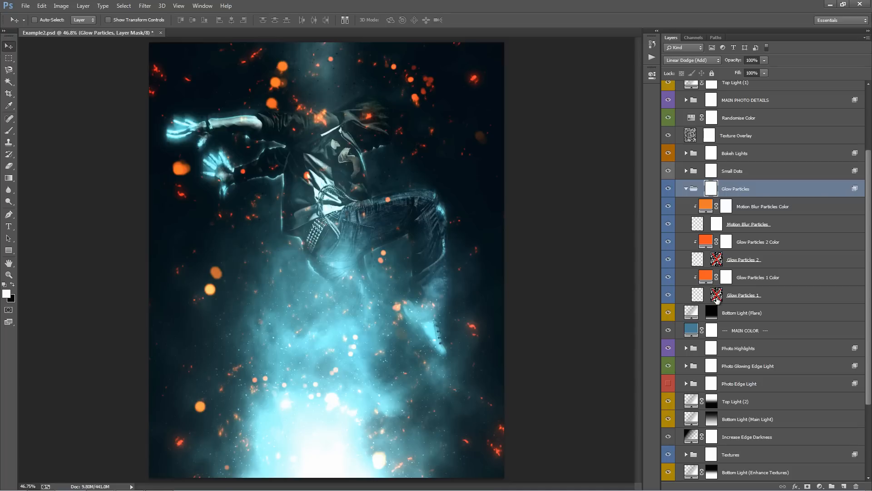
pyautogui.keyDown('shift'); pyautogui.click(716, 296); pyautogui.keyUp('shift')
pyautogui.hotkey('alt', 'BackSpace')
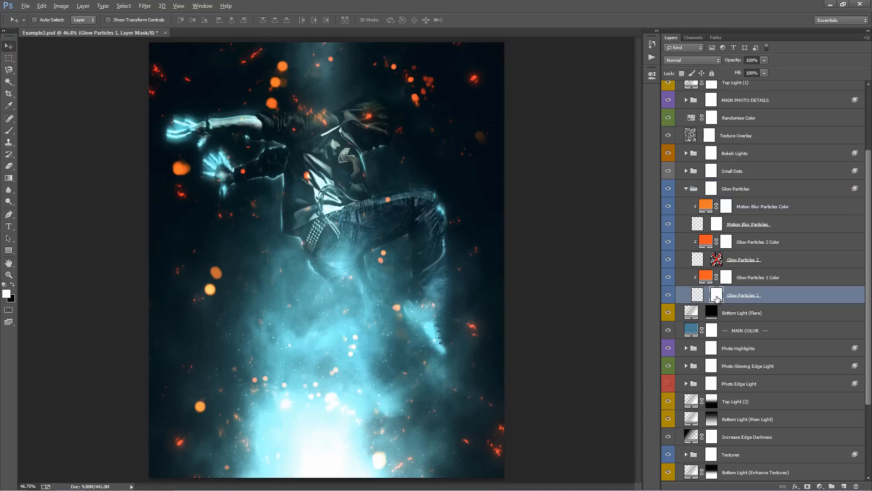
pyautogui.hotkey('ctrl', 'BackSpace')
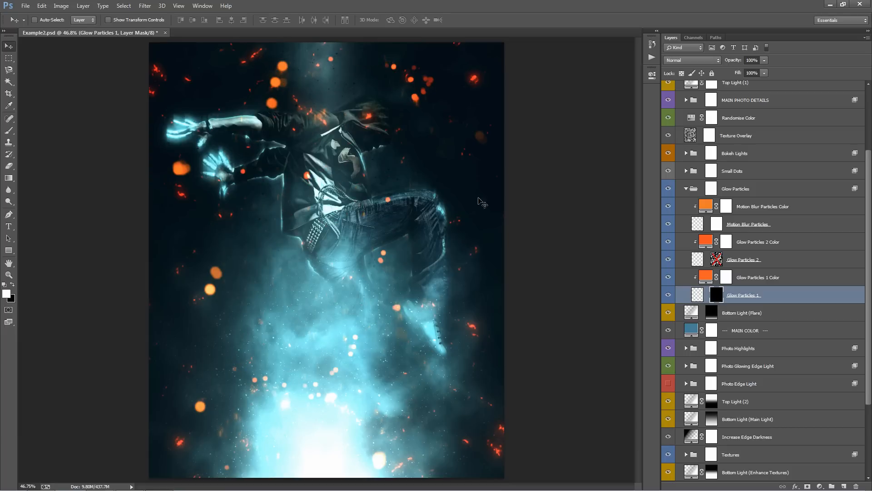
# Paint white on the Glow Particles 1 mask around and below the dancer using a 54% opacity brush, and collapse the group.
pyautogui.press('b')
pyautogui.press('[')
pyautogui.press('[')
pyautogui.press('[')
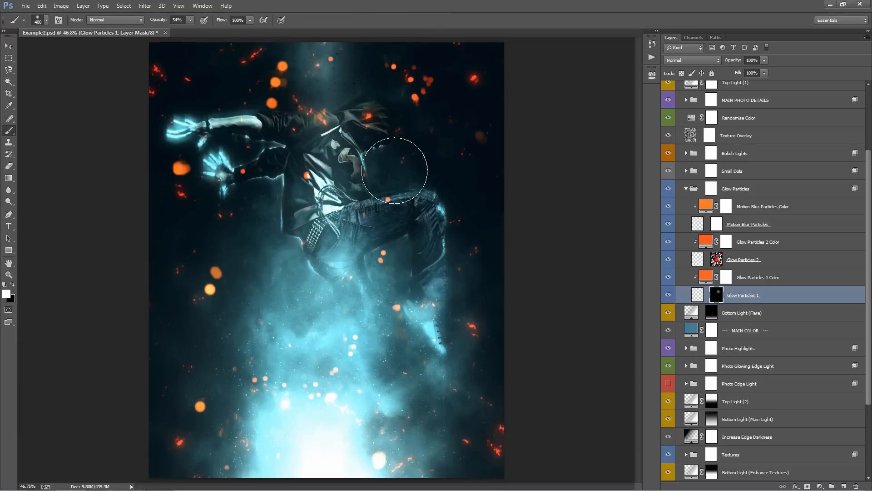
pyautogui.moveTo(408, 156)
pyautogui.mouseDown()
pyautogui.moveTo(424, 159)
pyautogui.moveTo(341, 55)
pyautogui.moveTo(321, 76)
pyautogui.mouseUp()
pyautogui.moveTo(402, 252)
pyautogui.mouseDown()
pyautogui.moveTo(241, 332)
pyautogui.moveTo(302, 275)
pyautogui.moveTo(222, 355)
pyautogui.mouseUp()
pyautogui.press(']')
pyautogui.moveTo(311, 366)
pyautogui.mouseDown()
pyautogui.moveTo(340, 313)
pyautogui.moveTo(352, 347)
pyautogui.moveTo(244, 320)
pyautogui.moveTo(337, 318)
pyautogui.moveTo(379, 274)
pyautogui.moveTo(399, 313)
pyautogui.moveTo(346, 318)
pyautogui.moveTo(335, 298)
pyautogui.mouseUp()
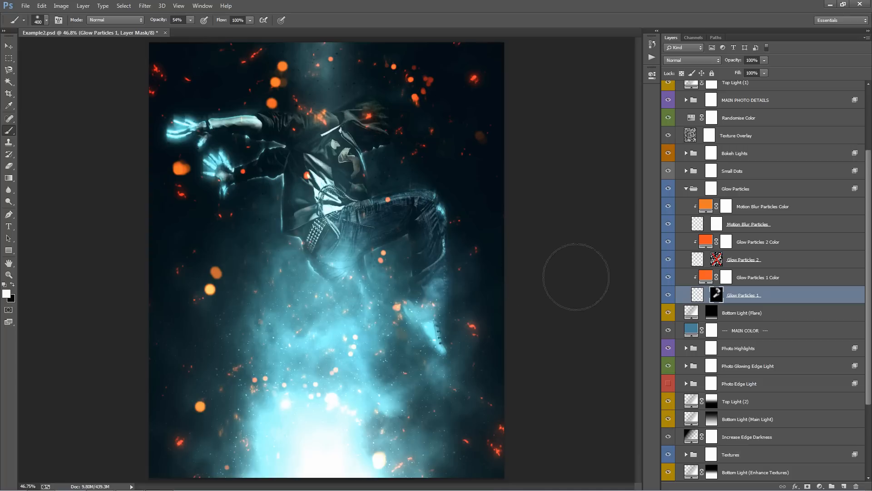
pyautogui.press('v')
pyautogui.click(689, 189)
pyautogui.click(687, 188)
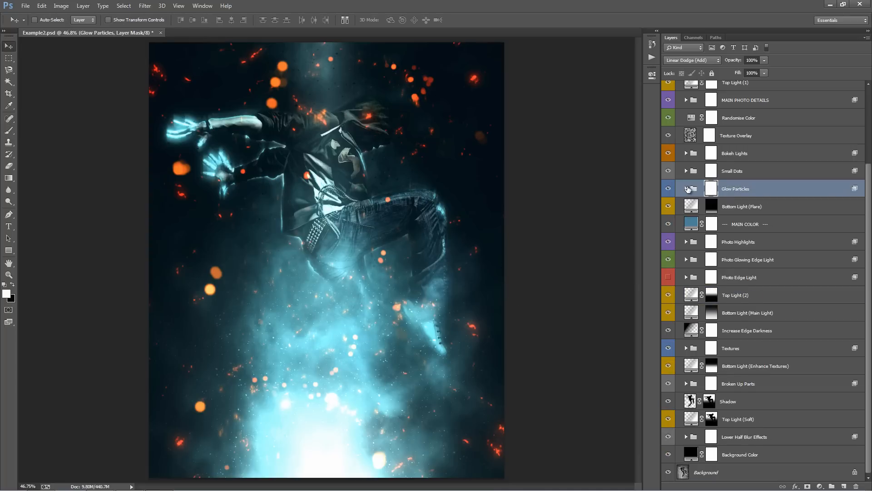
# Set the Top Light (2) gradient fill to an angle of -94.09° and a scale of 80%.
pyautogui.scroll(4, 750, 279)
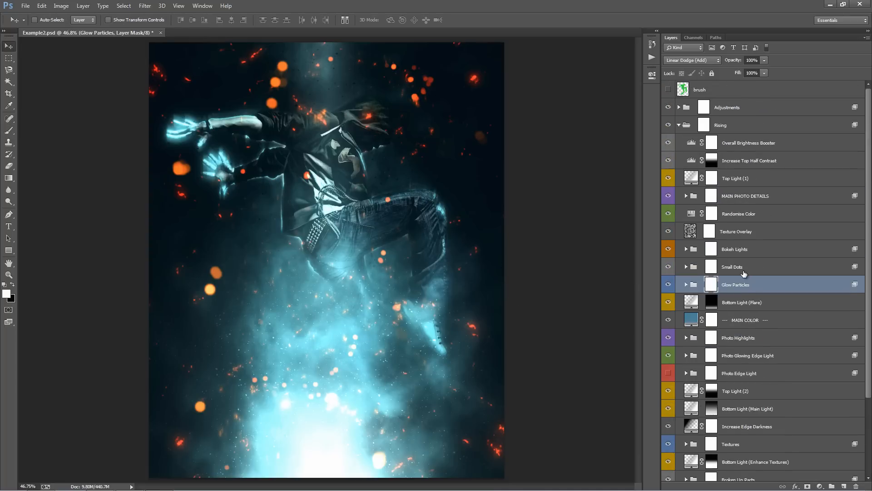
pyautogui.scroll(-4, 750, 279)
pyautogui.click(744, 296)
pyautogui.doubleClick(691, 295)
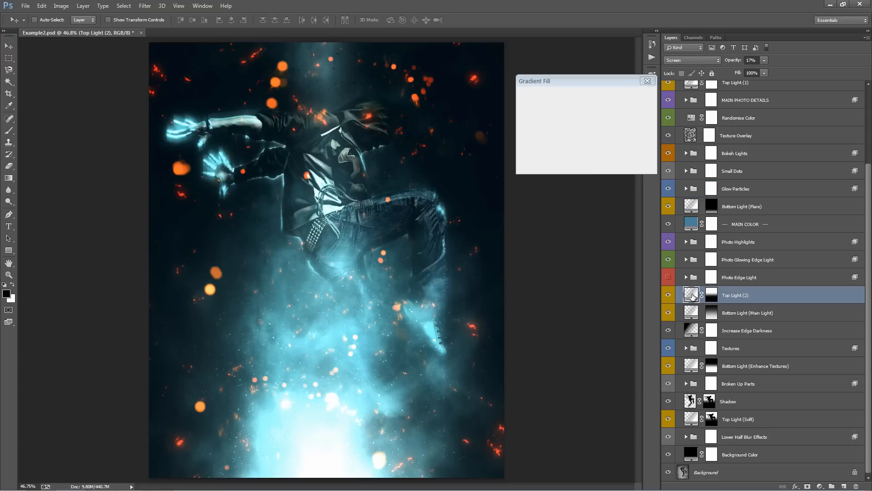
pyautogui.moveTo(550, 133); pyautogui.dragTo(554, 136)
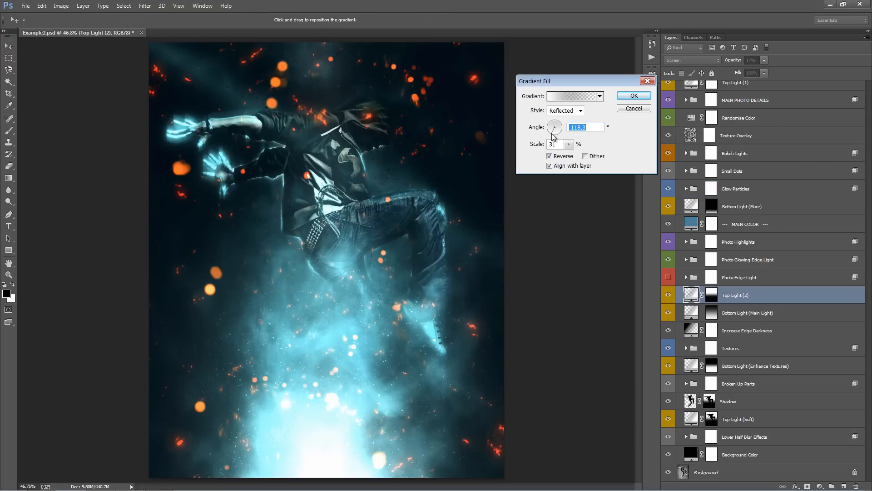
pyautogui.click(568, 144)
pyautogui.moveTo(571, 154); pyautogui.dragTo(572, 154)
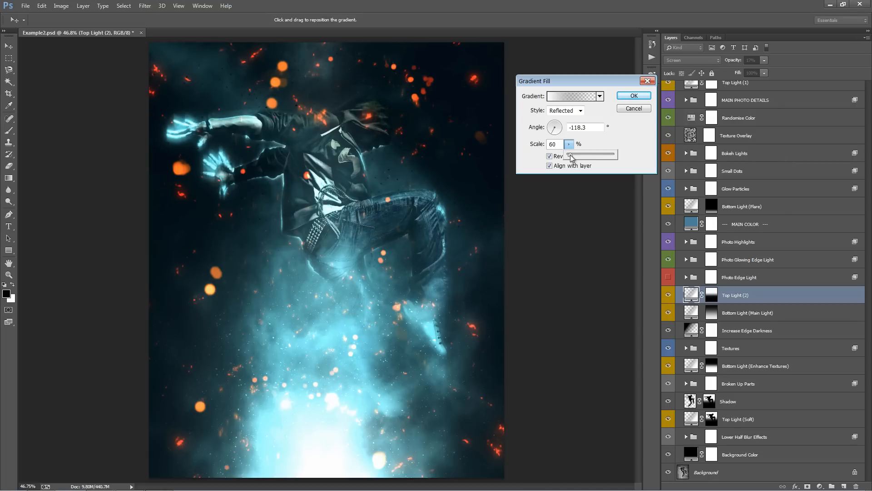
pyautogui.click(554, 134)
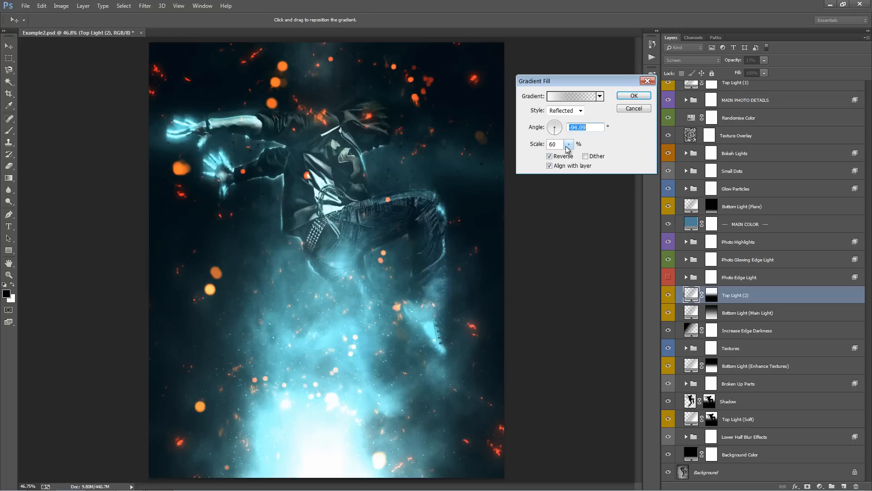
pyautogui.click(568, 144)
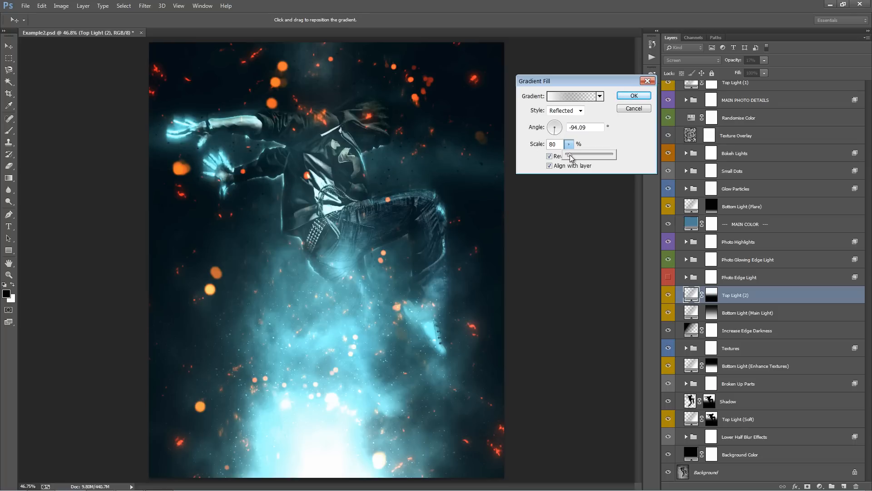
pyautogui.click(639, 96)
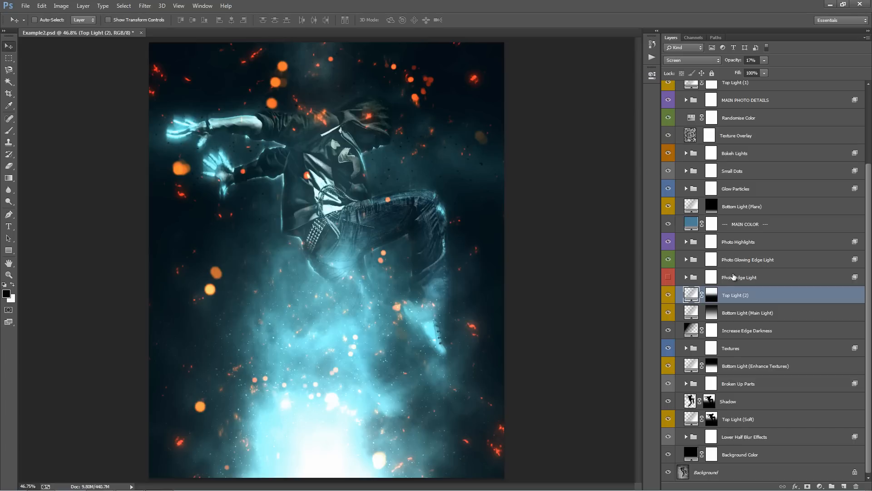
# Expand the Glow Particles group and change the Glow Particles 2 Color fill layer to cyan-blue 00ccff.
pyautogui.click(751, 186)
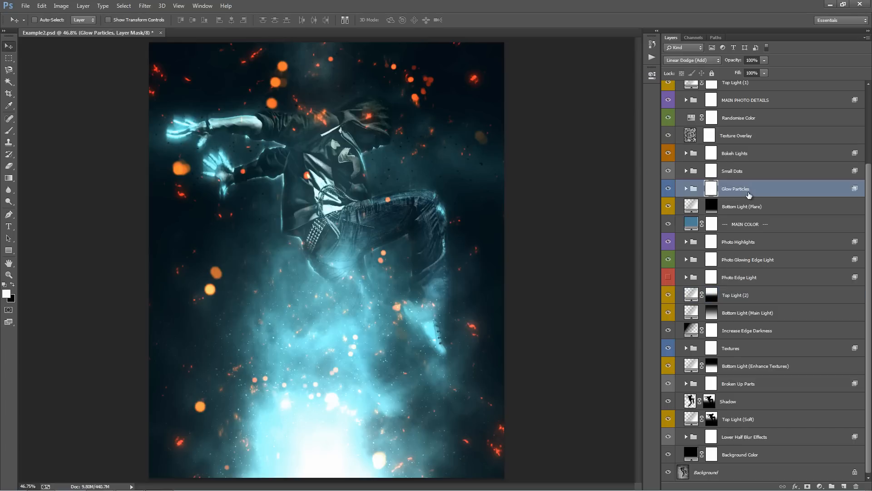
pyautogui.click(686, 189)
pyautogui.doubleClick(706, 239)
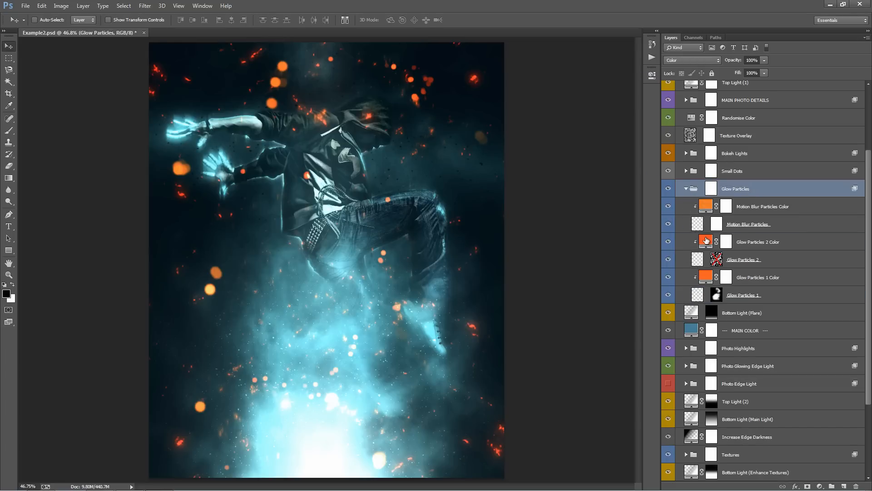
pyautogui.click(597, 141)
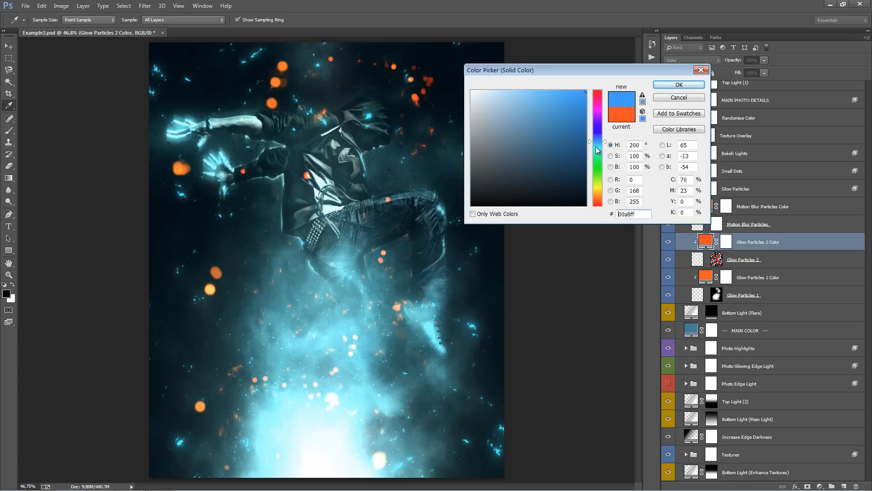
pyautogui.moveTo(596, 146); pyautogui.dragTo(595, 145)
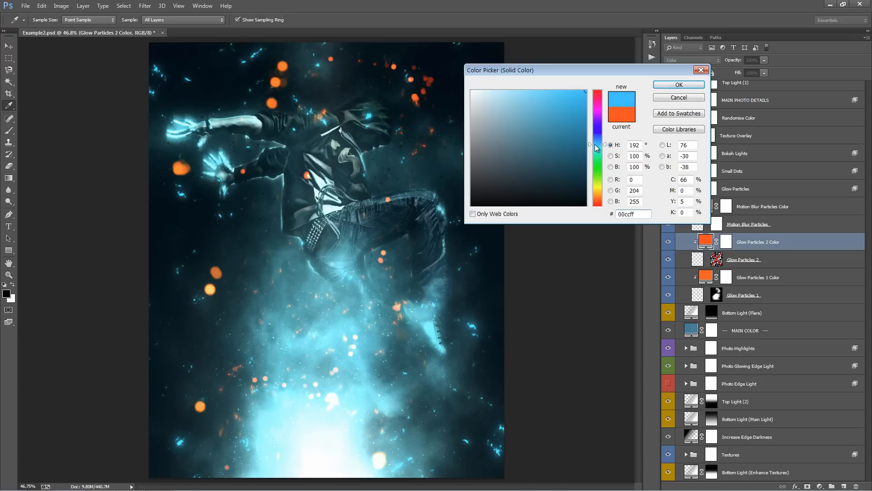
pyautogui.click(678, 85)
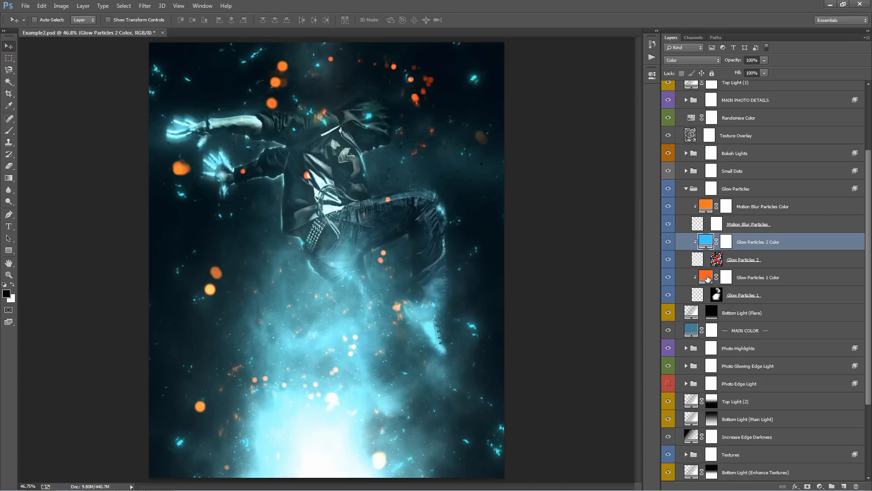
# Change the Glow Particles 1 Color fill layer to light purple ba73fc.
pyautogui.doubleClick(705, 275)
pyautogui.click(598, 140)
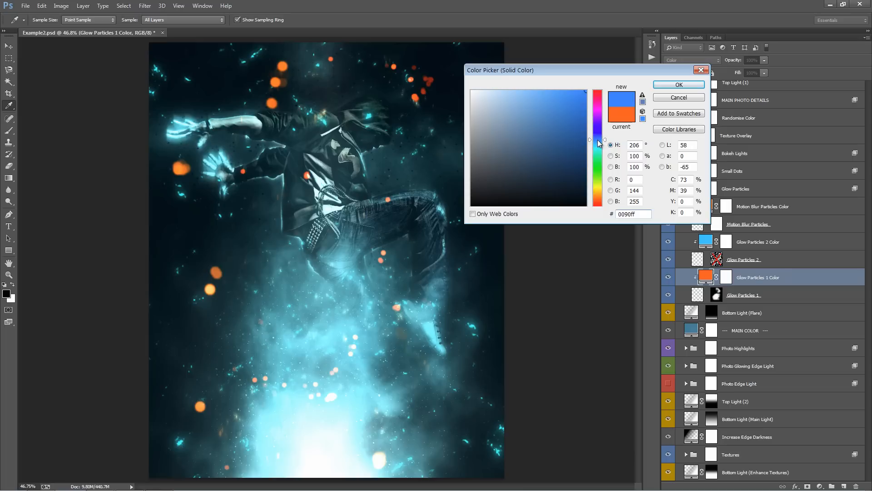
pyautogui.moveTo(598, 140); pyautogui.dragTo(596, 119)
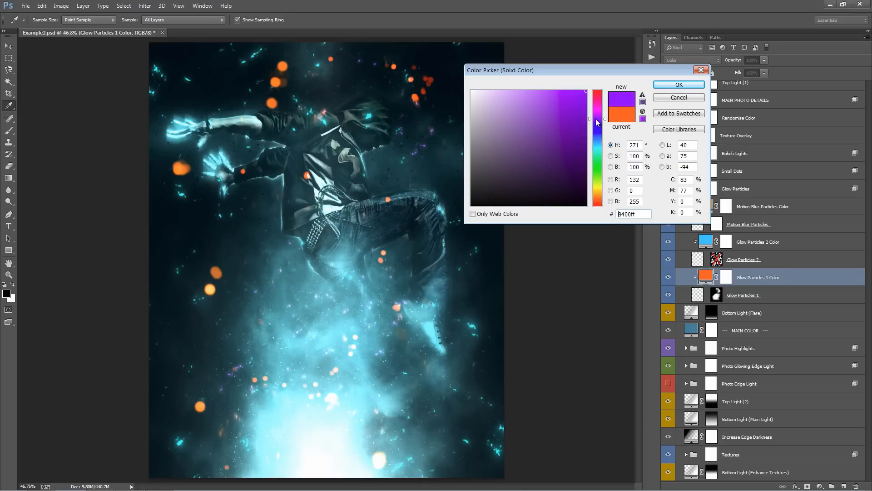
pyautogui.click(533, 91)
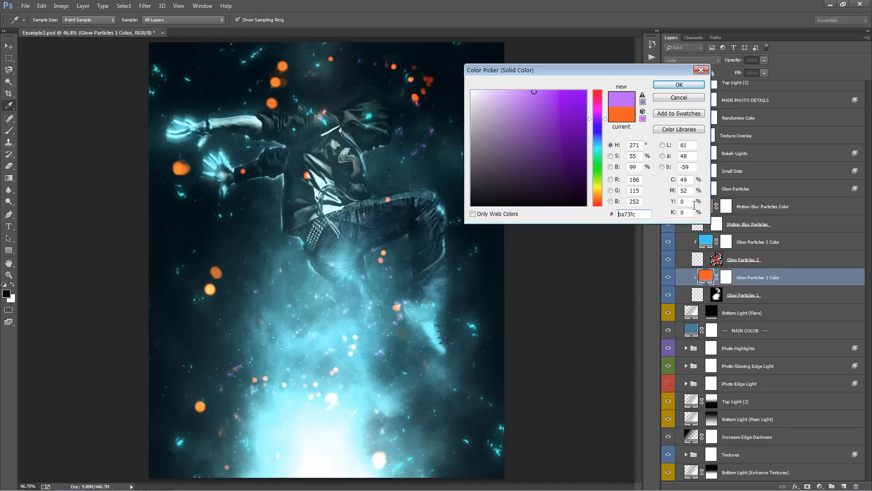
pyautogui.click(686, 85)
# Change the Motion Blur Particles Color fill layer to blue 079ff7 and collapse the Glow Particles group.
pyautogui.doubleClick(702, 215)
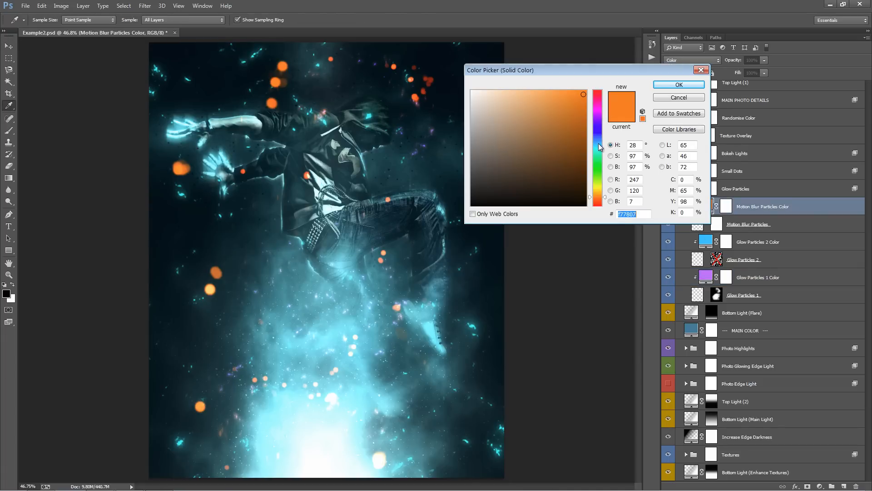
pyautogui.click(600, 144)
pyautogui.moveTo(600, 145); pyautogui.dragTo(599, 141)
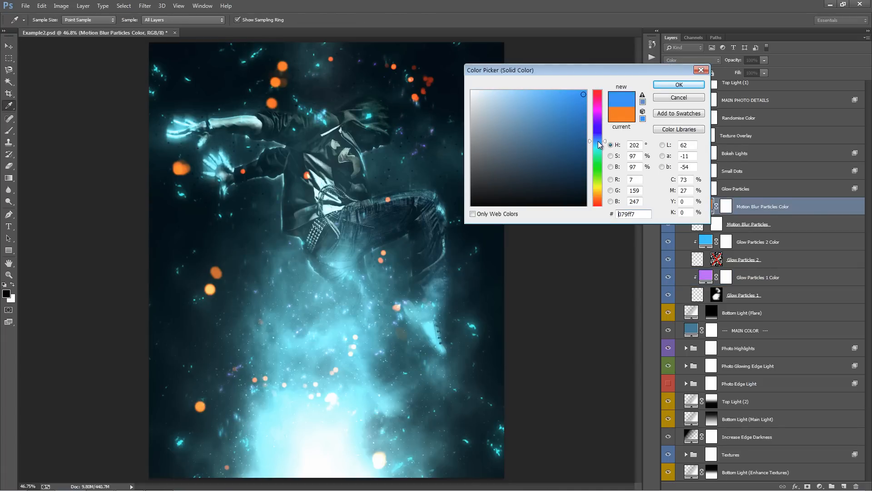
pyautogui.click(671, 86)
pyautogui.click(686, 189)
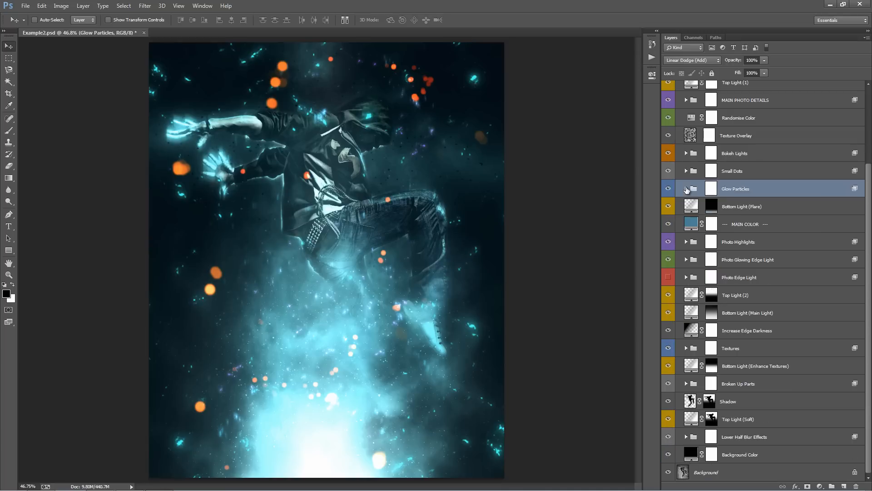
# Expand the Bokeh Lights group and transform the Bokeh 2 (Large) layer, rotating and repositioning its light spots around the dancer.
pyautogui.click(687, 154)
pyautogui.click(700, 224)
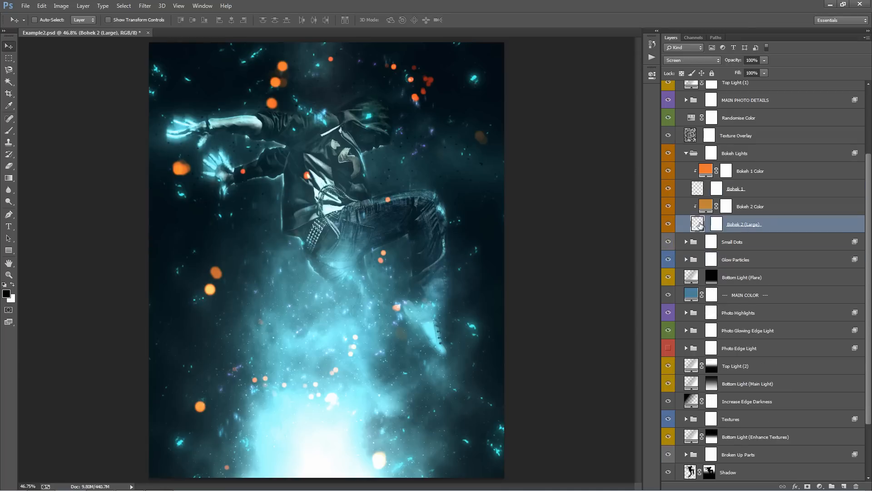
pyautogui.hotkey('ctrl', '-')
pyautogui.hotkey('ctrl', '-')
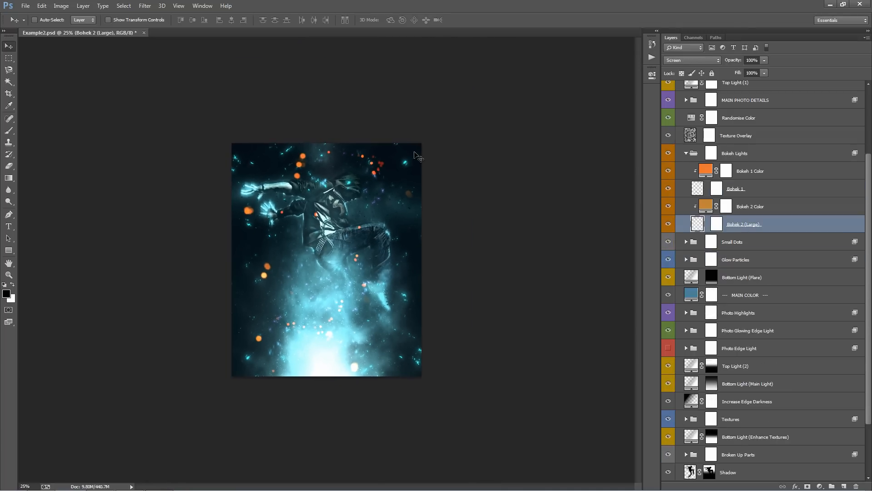
pyautogui.moveTo(418, 185); pyautogui.dragTo(379, 264)
pyautogui.hotkey('ctrl', 't')
pyautogui.moveTo(547, 223); pyautogui.dragTo(536, 182)
pyautogui.moveTo(324, 234); pyautogui.dragTo(350, 229)
pyautogui.press('Return')
pyautogui.scroll(2, 340, 265)
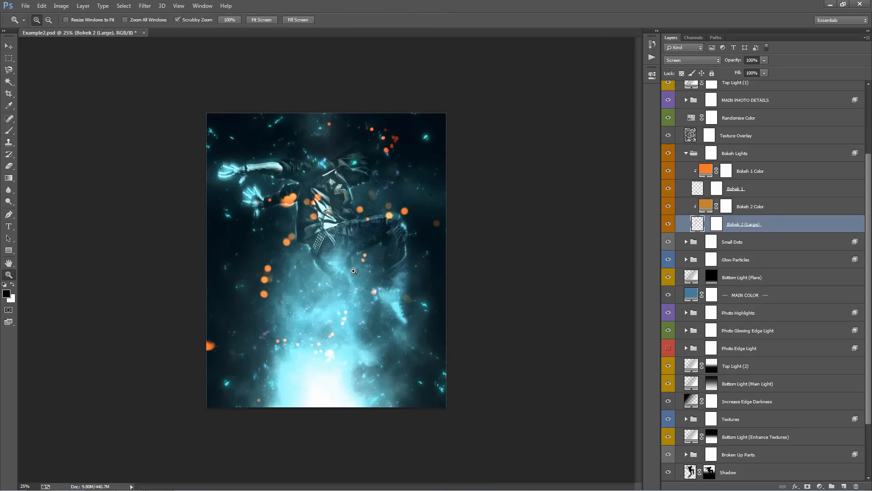
pyautogui.scroll(-1, 354, 273)
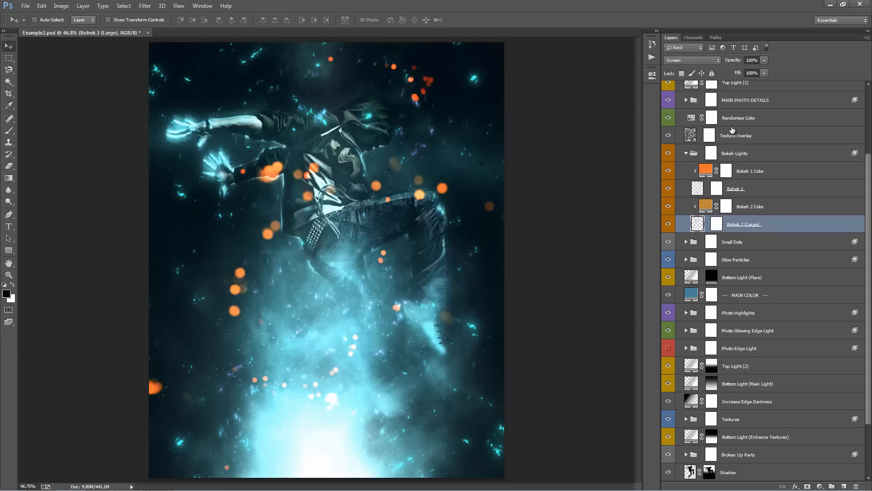
# Change the Bokeh 2 Color fill layer to soft blue 69a4c6.
pyautogui.doubleClick(705, 206)
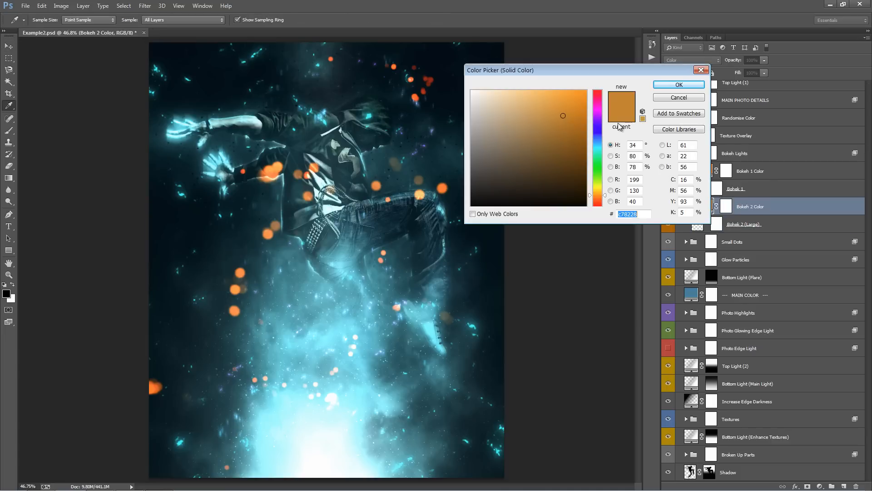
pyautogui.click(601, 142)
pyautogui.click(541, 105)
pyautogui.click(525, 115)
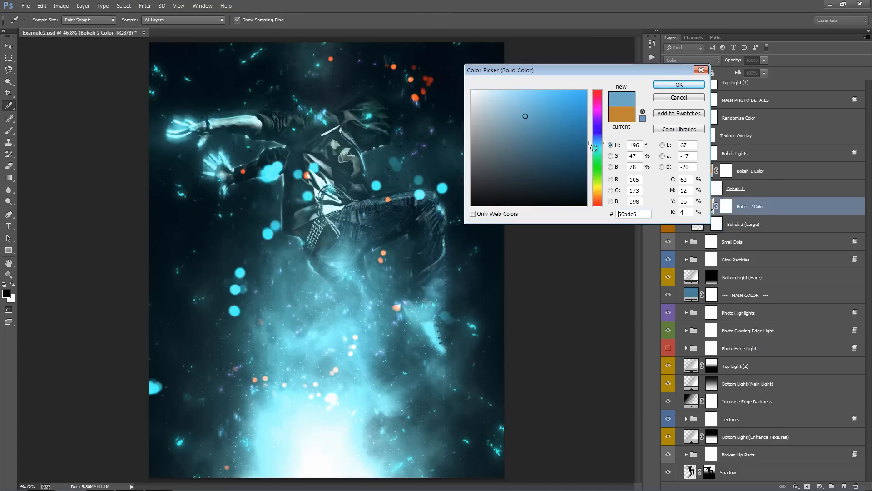
pyautogui.click(601, 140)
pyautogui.click(601, 137)
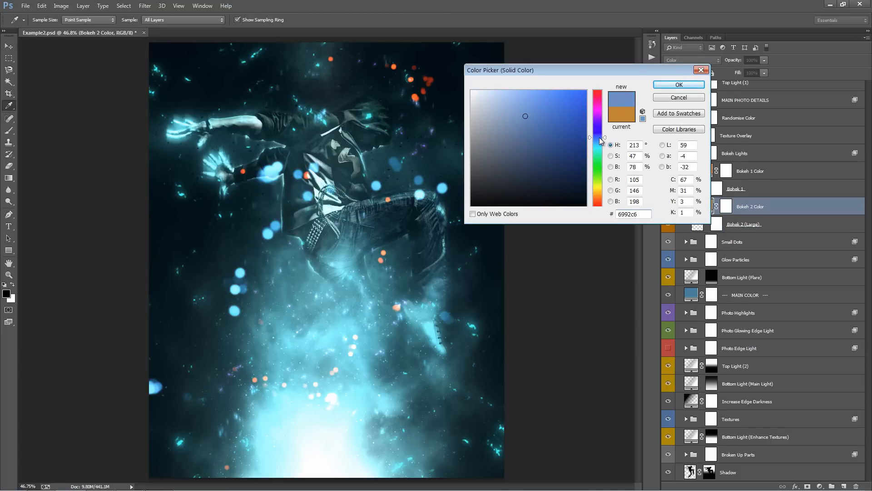
pyautogui.moveTo(598, 137); pyautogui.dragTo(598, 141)
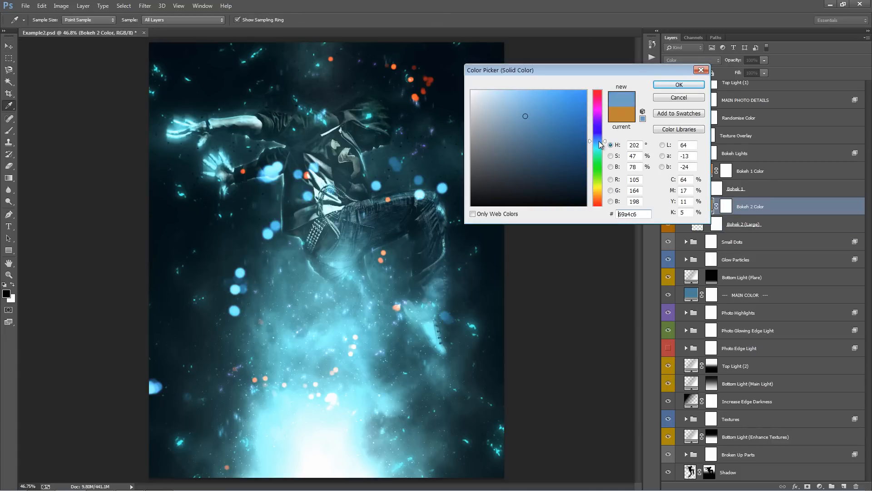
pyautogui.click(678, 84)
# Try recoloring the Bokeh 1 Color fill layer to light purple e595ff and collapse the Bokeh Lights group.
pyautogui.doubleClick(703, 168)
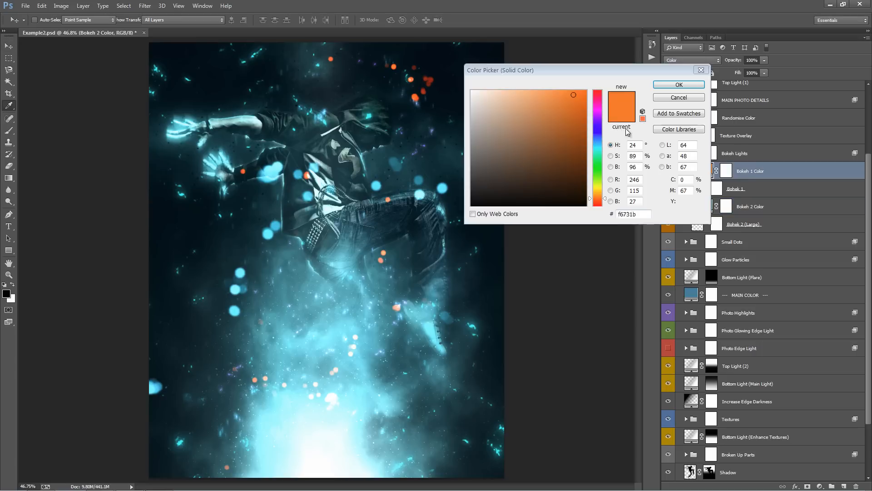
pyautogui.click(598, 141)
pyautogui.moveTo(527, 99); pyautogui.dragTo(519, 84)
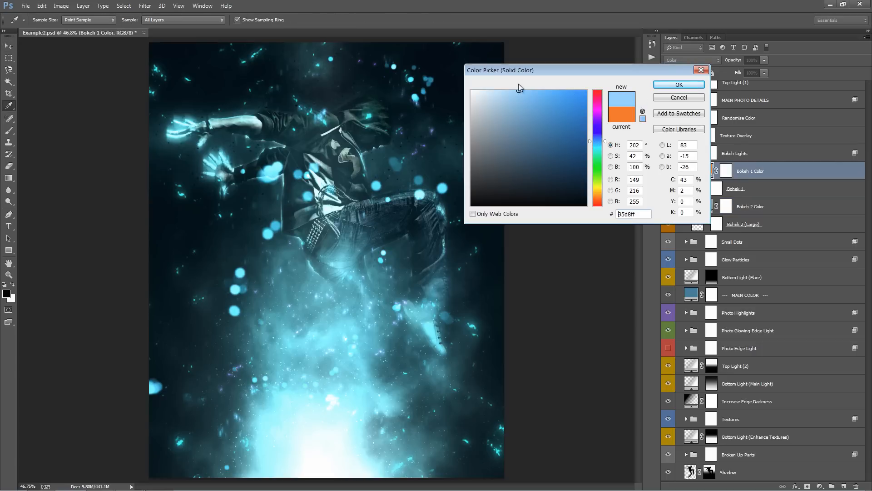
pyautogui.click(597, 114)
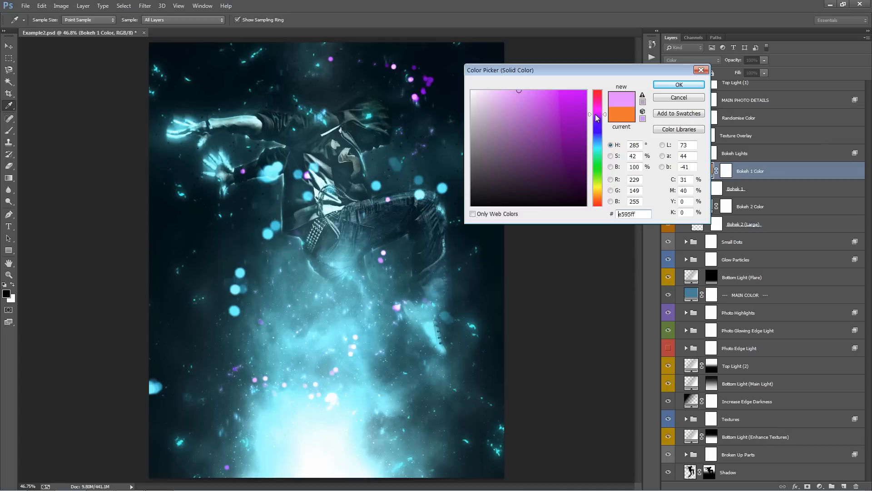
pyautogui.click(676, 85)
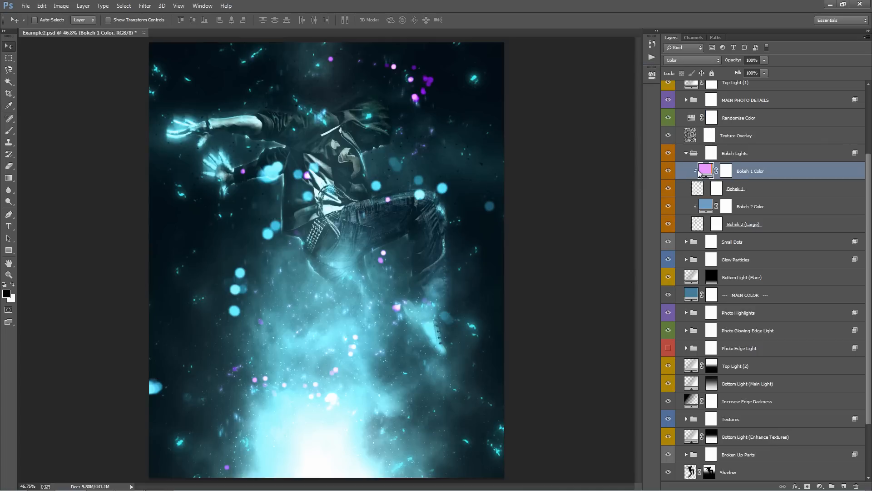
pyautogui.click(687, 153)
# Change the Glow Particles 1 Color fill layer to cyan-blue 4bcae1 and collapse the Glow Particles group.
pyautogui.click(685, 188)
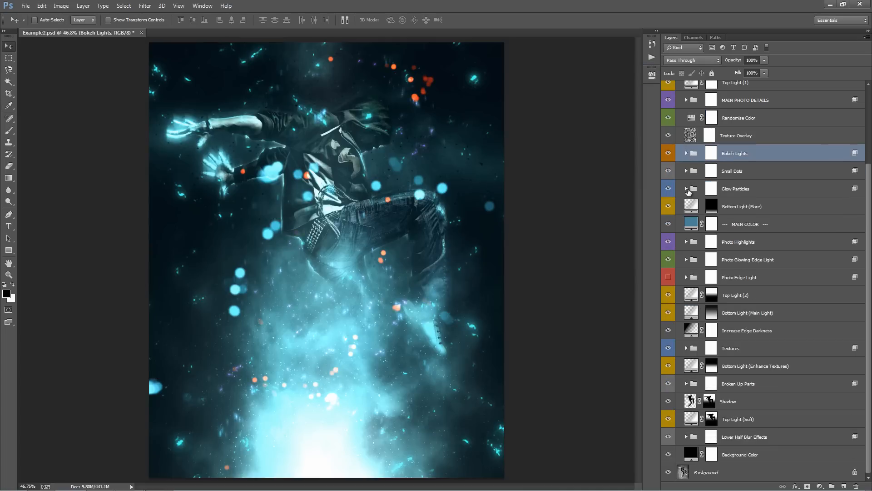
pyautogui.doubleClick(705, 276)
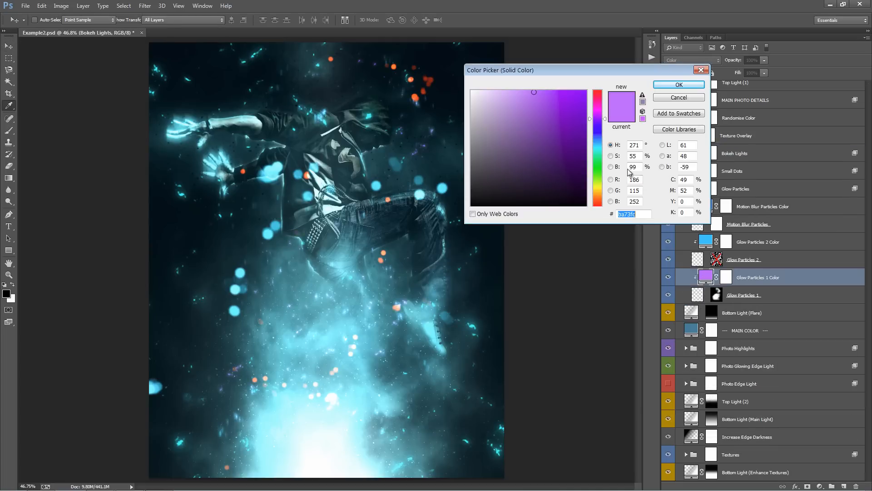
pyautogui.click(598, 146)
pyautogui.click(680, 87)
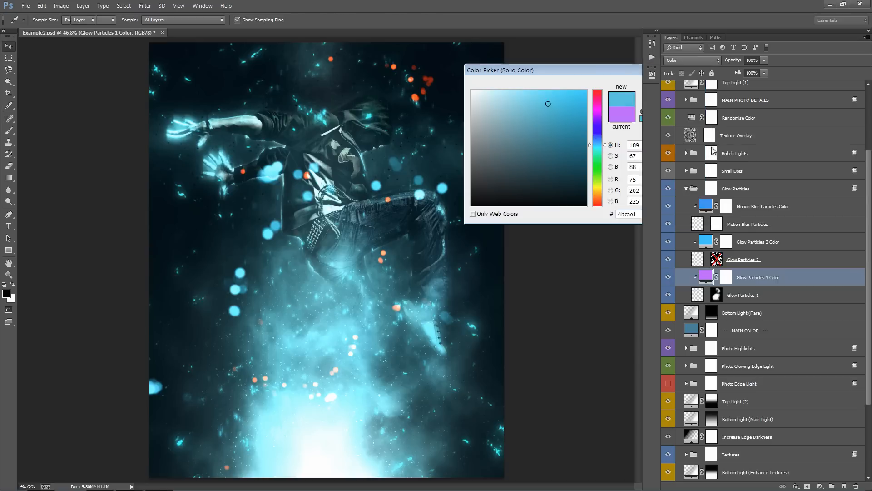
pyautogui.click(685, 188)
pyautogui.click(686, 171)
pyautogui.click(686, 171)
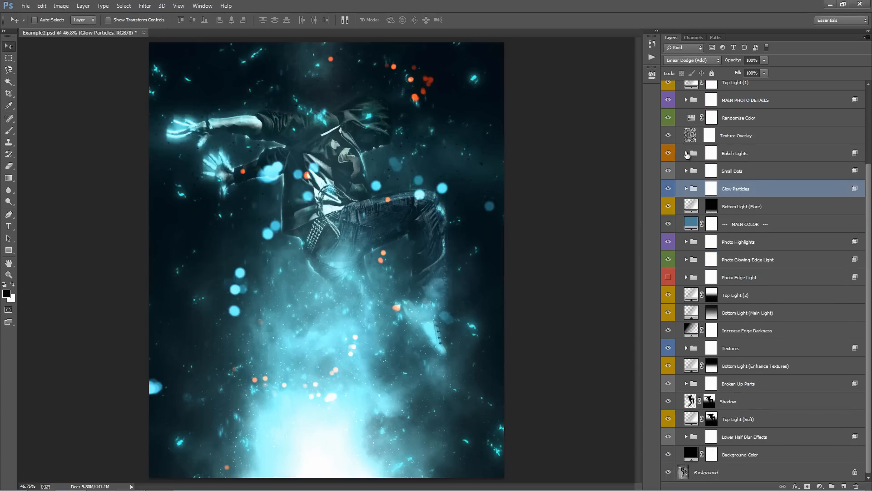
# Change the Bokeh 1 Color fill layer to bright blue 1bb6f6 and collapse the Bokeh Lights group.
pyautogui.click(686, 153)
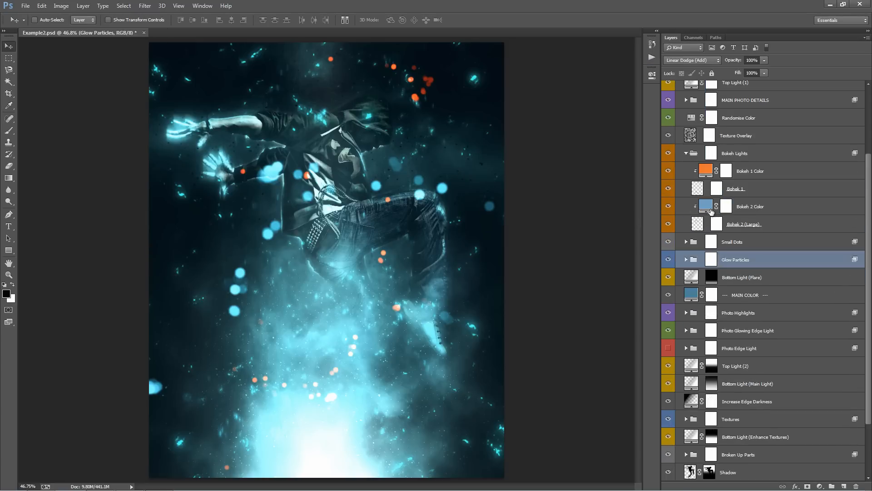
pyautogui.doubleClick(705, 170)
pyautogui.click(599, 143)
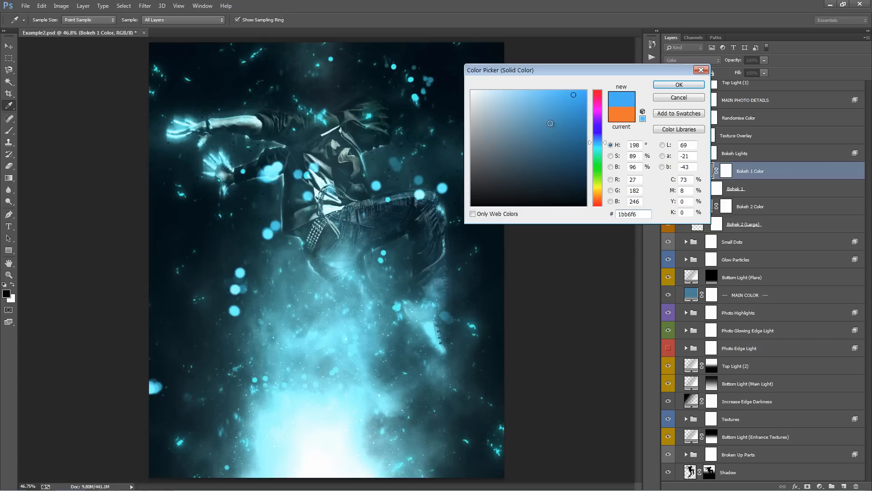
pyautogui.click(679, 85)
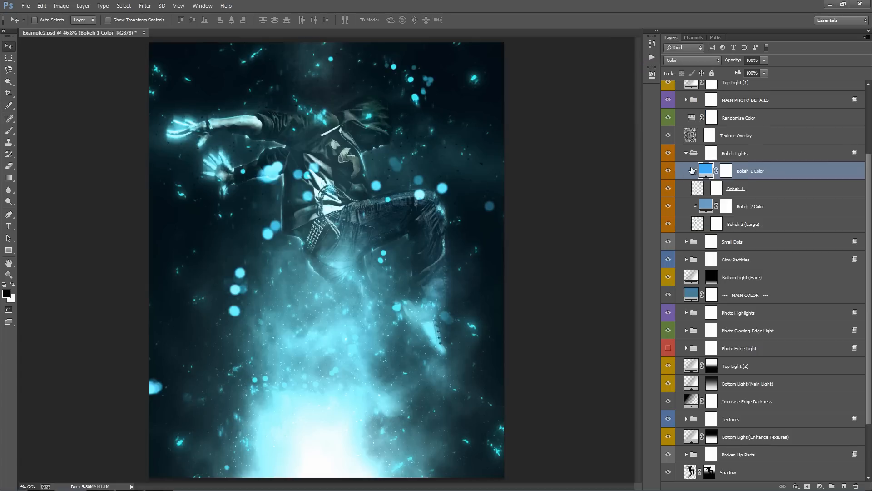
pyautogui.click(686, 153)
# Duplicate the Texture Overlay layer and set the copy's opacity to 1%.
pyautogui.click(742, 141)
pyautogui.scroll(3, 746, 155)
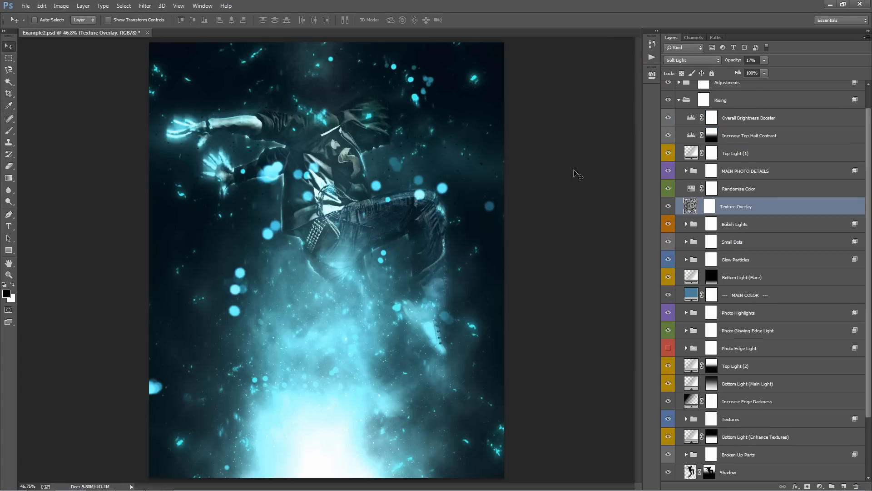
pyautogui.hotkey('ctrl', 'j')
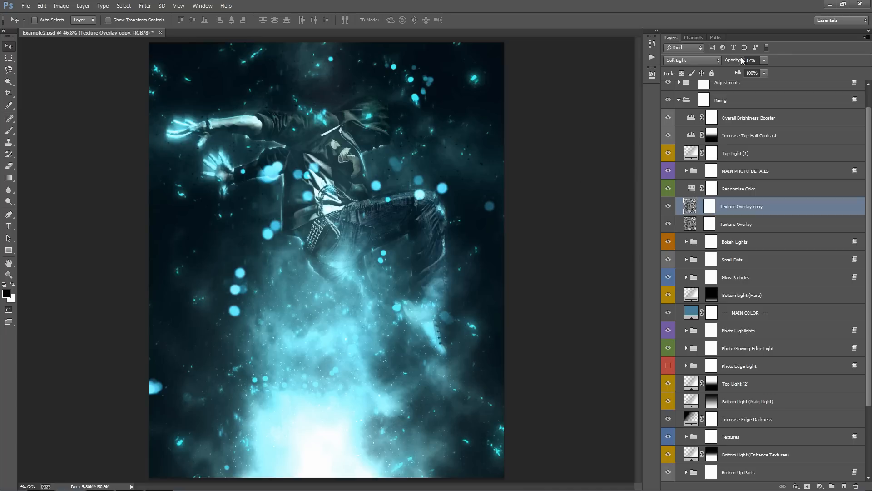
pyautogui.moveTo(741, 56); pyautogui.dragTo(748, 57)
pyautogui.moveTo(109, 91); pyautogui.dragTo(95, 91)
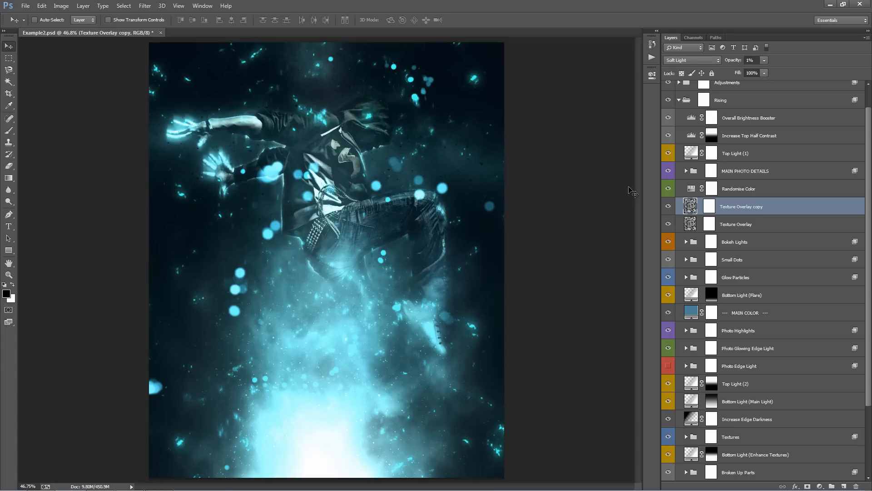
# Compare the image with and without the Increase Top Half Contrast layer.
pyautogui.click(676, 135)
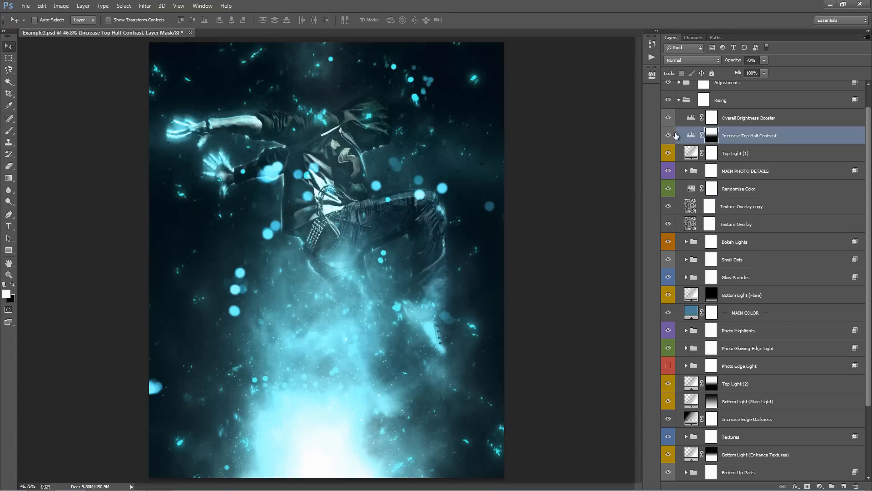
pyautogui.click(667, 135)
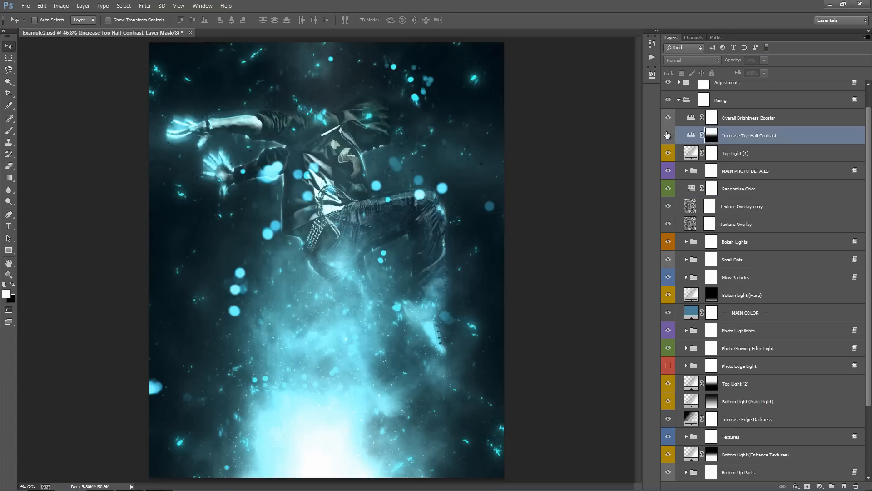
pyautogui.click(668, 135)
pyautogui.click(668, 136)
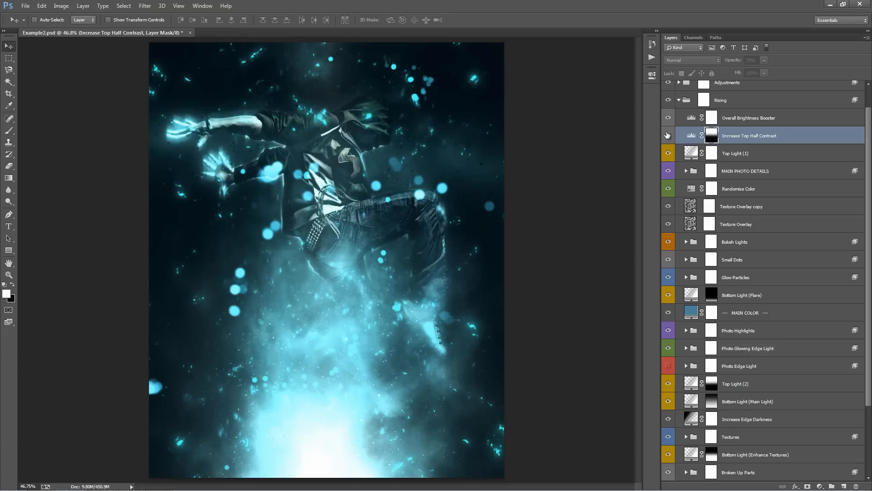
pyautogui.click(667, 135)
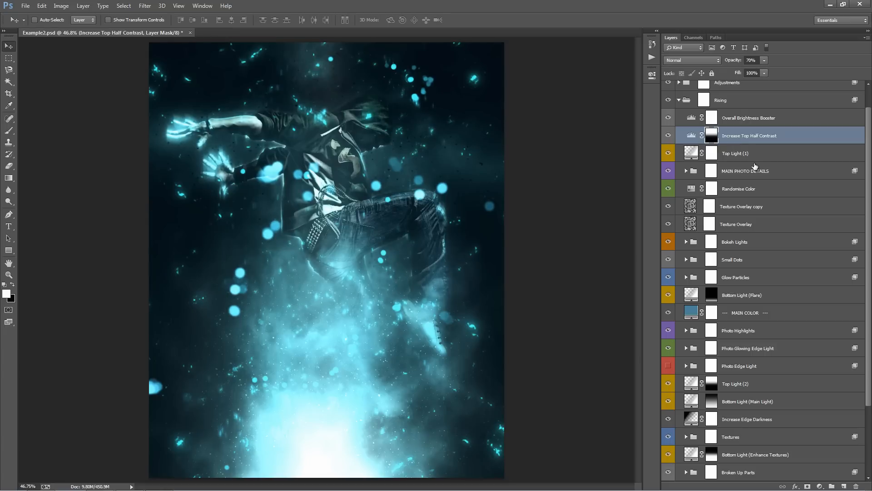
# Stretch the Bottom Light (Flare) layer mask upward to about 165% of its height, keeping its lower edge in place.
pyautogui.scroll(-5, 755, 248)
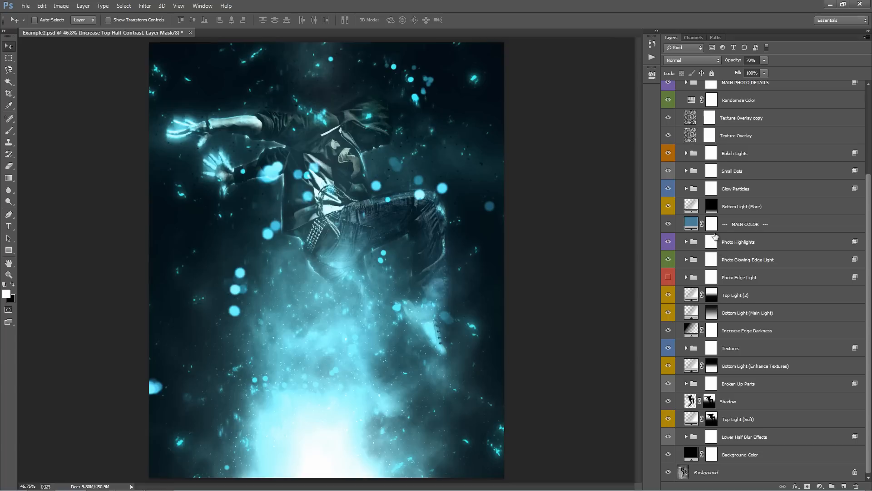
pyautogui.click(711, 206)
pyautogui.hotkey('ctrl', 't')
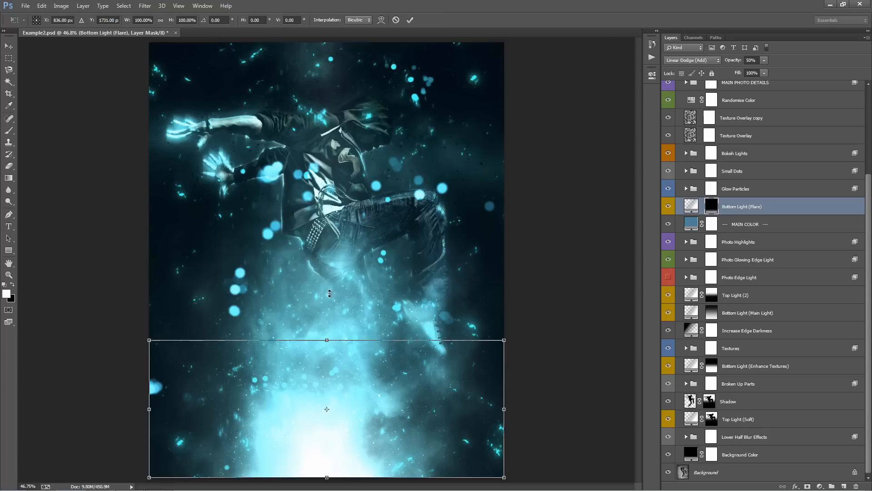
pyautogui.moveTo(327, 342); pyautogui.dragTo(335, 251)
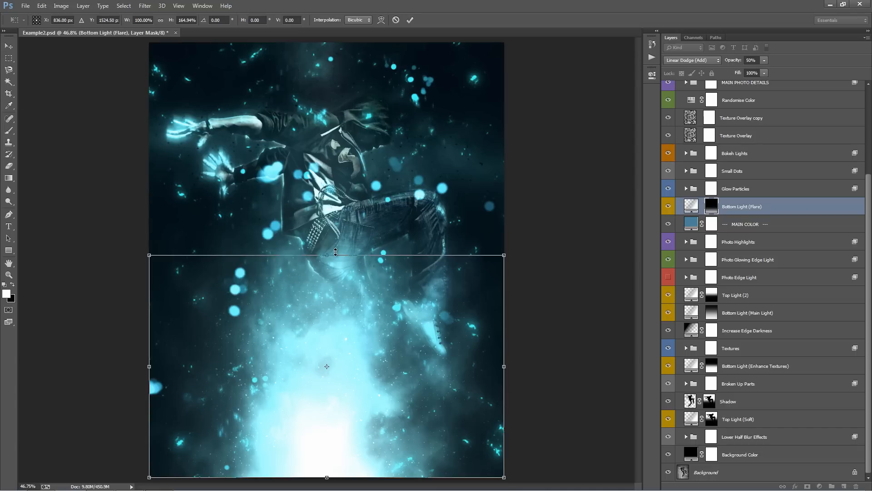
pyautogui.press('Return')
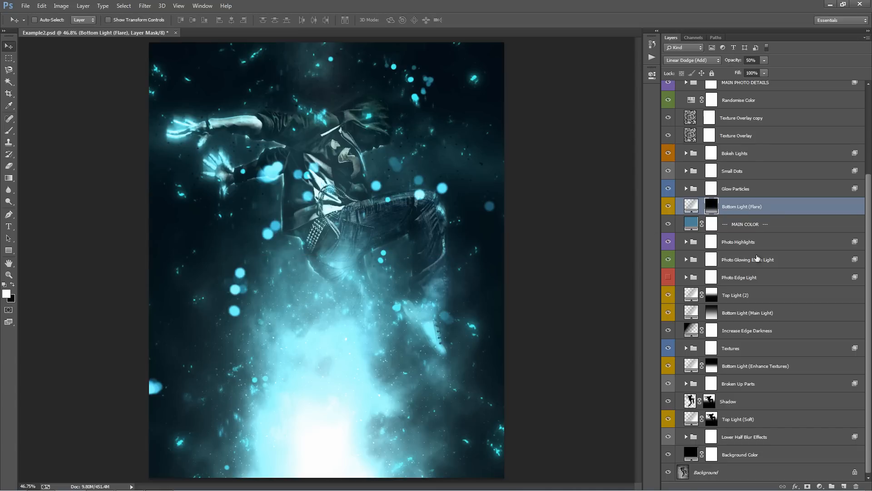
# Collapse the Rising group, expand the Adjustments group, and preview Color Option 2 and Color Option 4.
pyautogui.scroll(5, 757, 257)
pyautogui.click(679, 99)
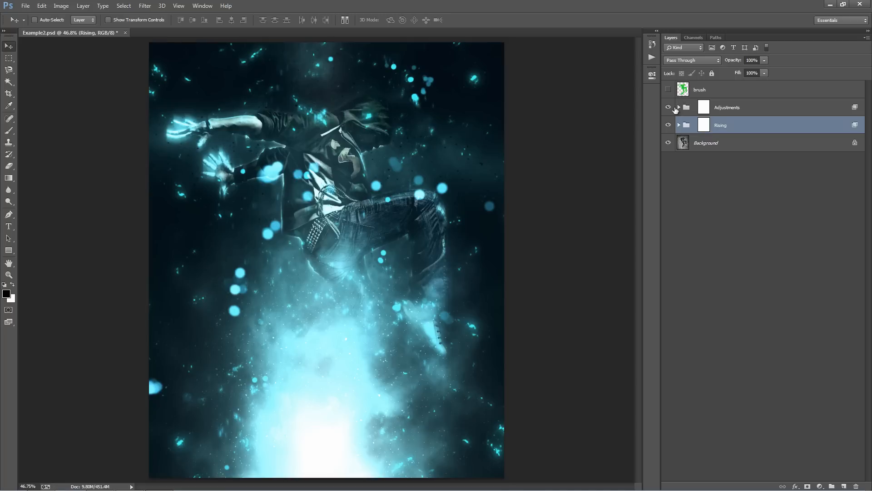
pyautogui.click(678, 108)
pyautogui.click(668, 203)
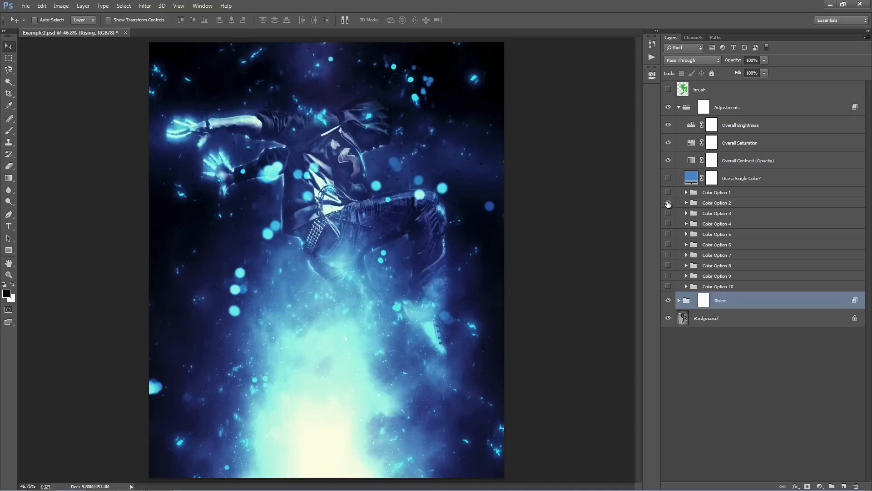
pyautogui.click(668, 204)
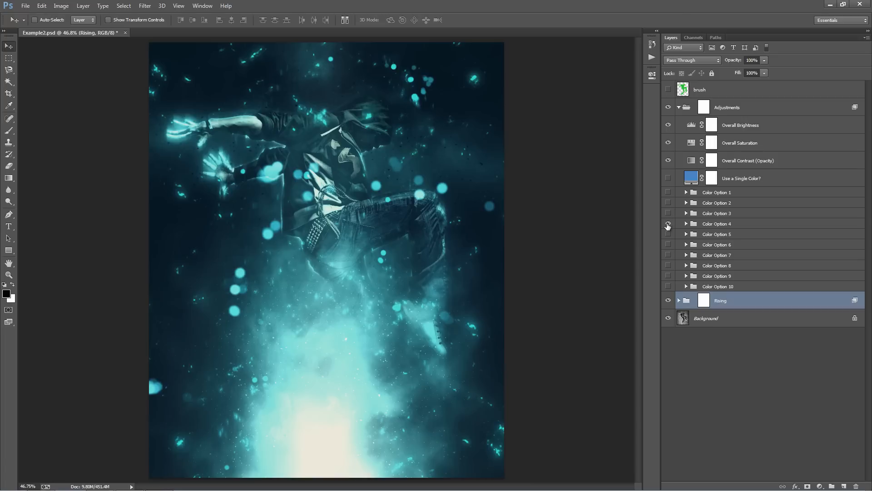
pyautogui.click(667, 224)
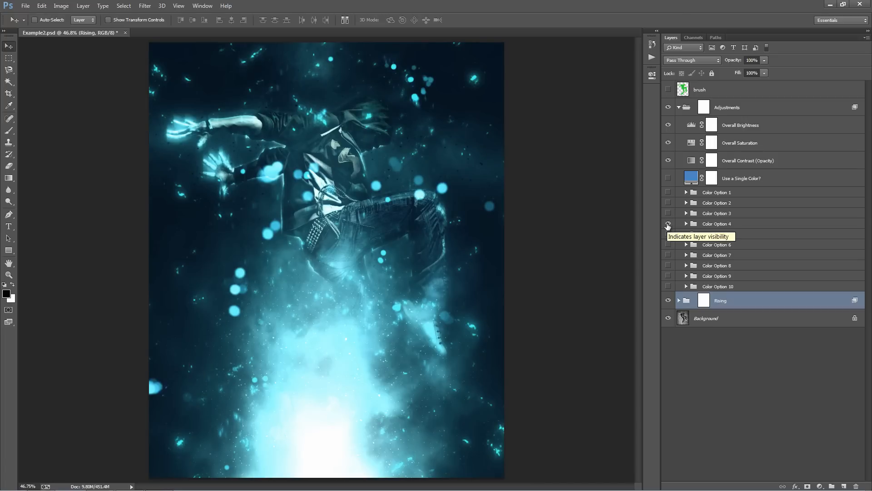
# Show the Color Option 2 group and set its opacity to 26%.
pyautogui.click(668, 203)
pyautogui.click(748, 205)
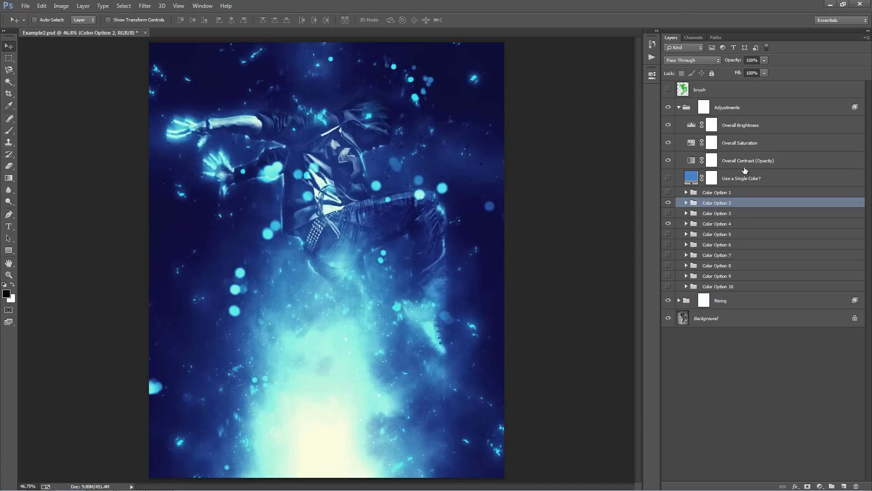
pyautogui.moveTo(737, 64); pyautogui.dragTo(56, 82)
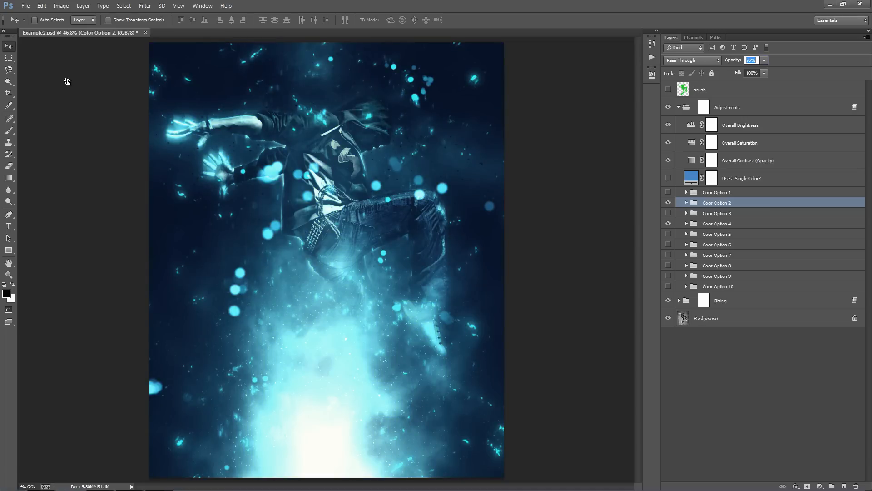
pyautogui.moveTo(67, 82); pyautogui.dragTo(68, 81)
# Compare the image with and without Color Option 4, keep the group visible, and lower its opacity.
pyautogui.click(669, 225)
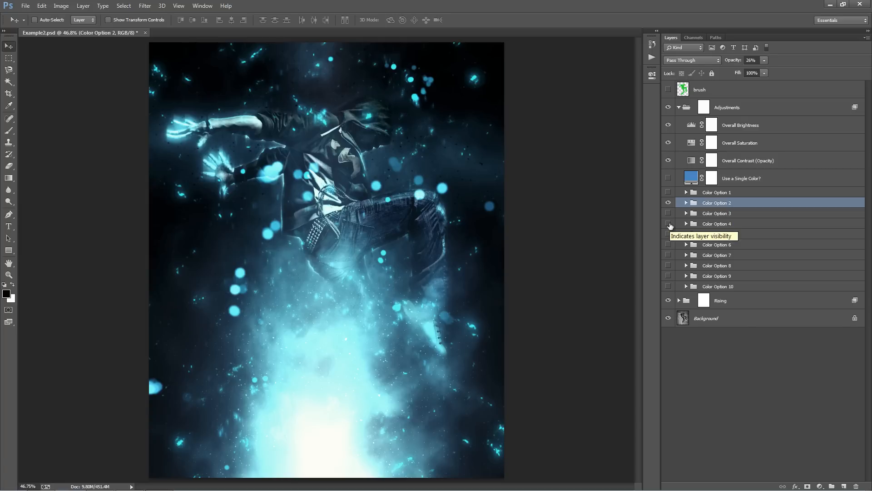
pyautogui.click(668, 224)
pyautogui.click(714, 224)
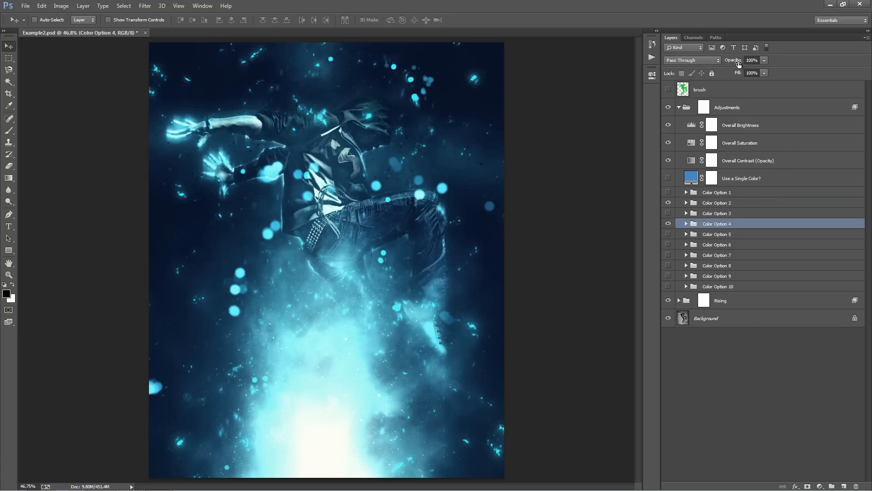
pyautogui.moveTo(738, 64); pyautogui.dragTo(182, 75)
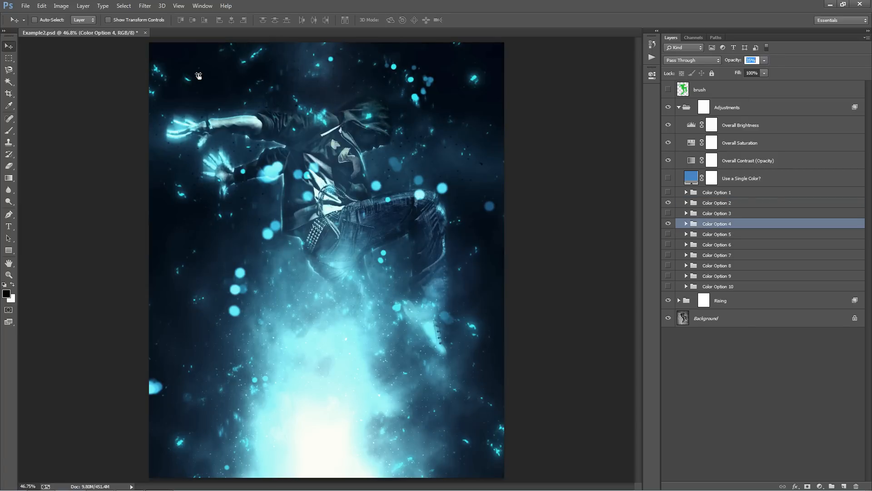
# Adjust the opacity of the Overall Contrast (Opacity) layer and collapse the Adjustments group.
pyautogui.click(765, 160)
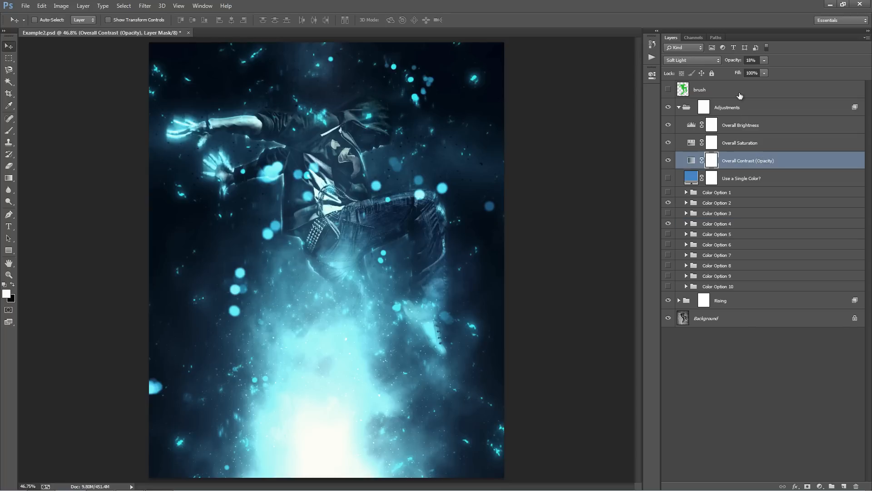
pyautogui.moveTo(738, 63); pyautogui.dragTo(46, 80)
pyautogui.click(778, 143)
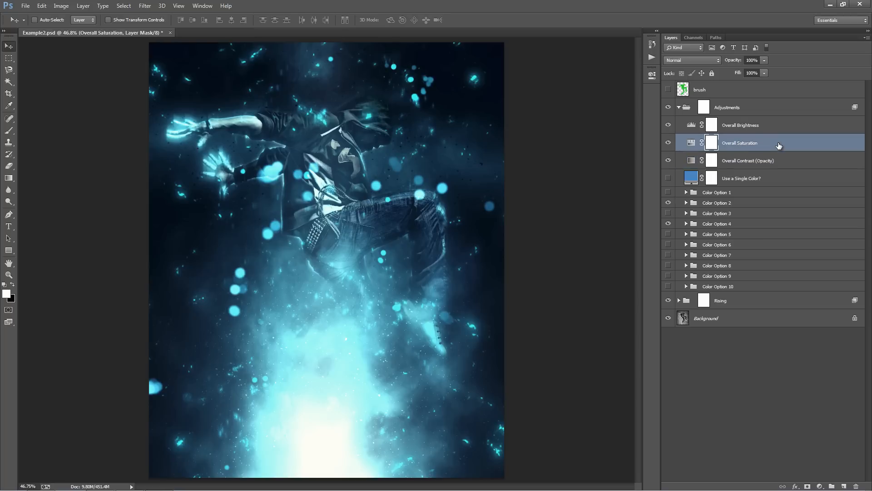
pyautogui.click(690, 127)
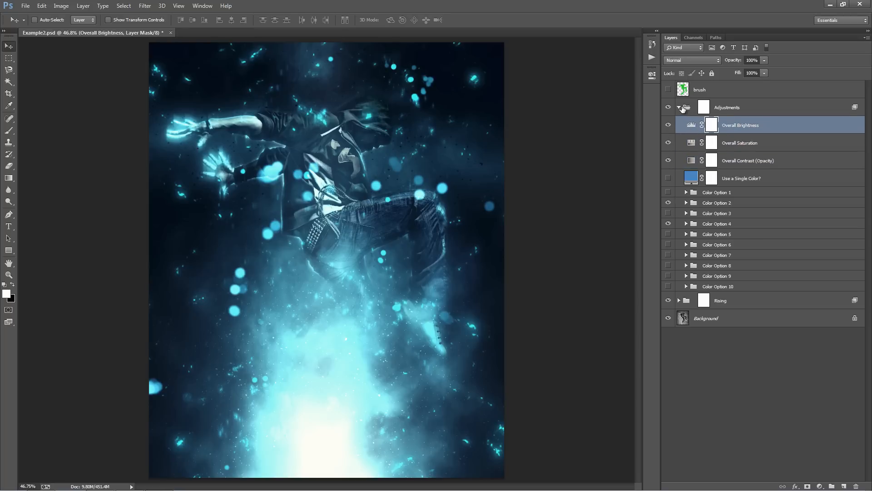
pyautogui.click(683, 108)
pyautogui.click(679, 107)
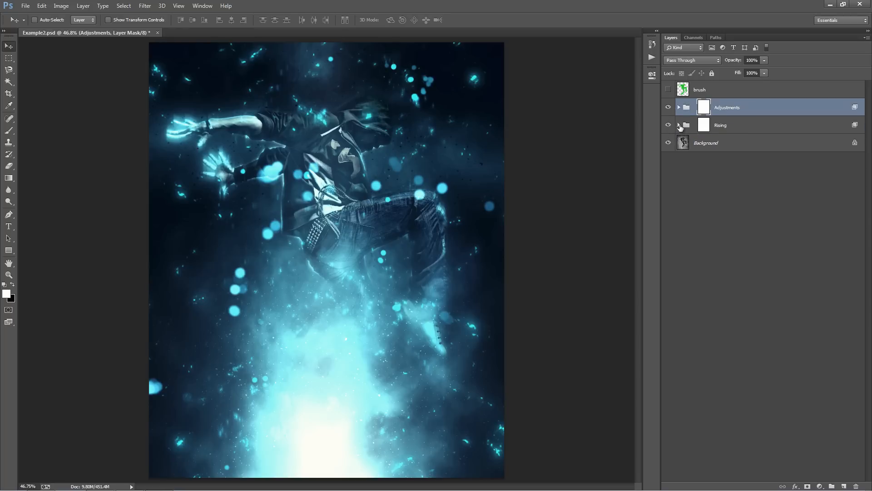
# Shift the Bokeh 1 layer slightly up and to the left within the Rising group's Bokeh Lights, and collapse Bokeh Lights.
pyautogui.click(679, 125)
pyautogui.click(686, 267)
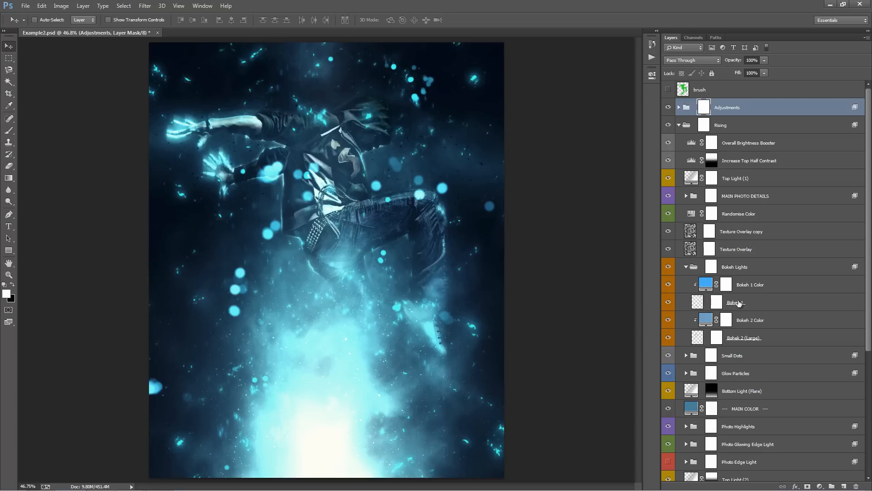
pyautogui.click(754, 305)
pyautogui.moveTo(438, 181); pyautogui.dragTo(425, 167)
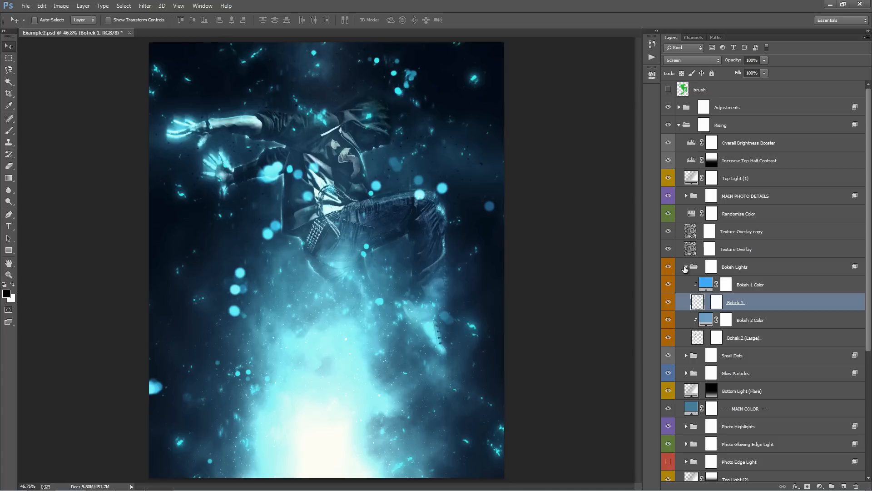
pyautogui.click(686, 266)
# In MAIN PHOTO DETAILS, adjust the opacity of Photo Details (Opacity) and set the Original Photo Color layer's opacity to 0%.
pyautogui.click(696, 196)
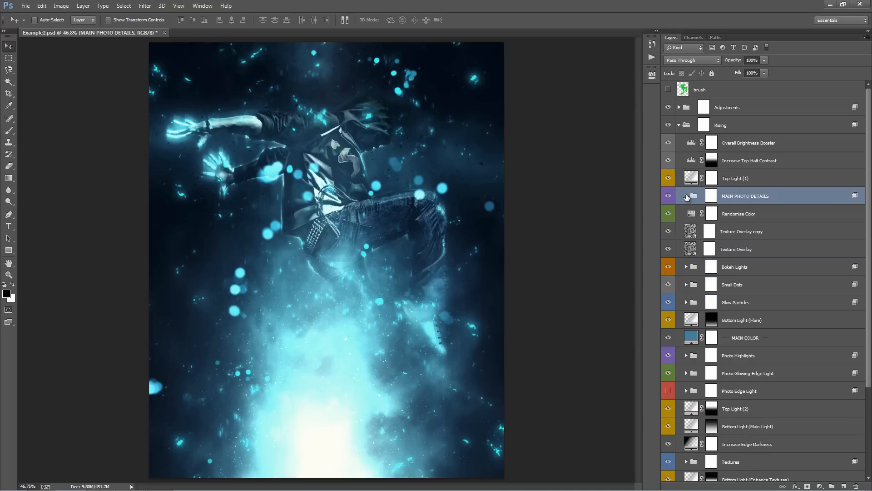
pyautogui.click(686, 196)
pyautogui.click(786, 250)
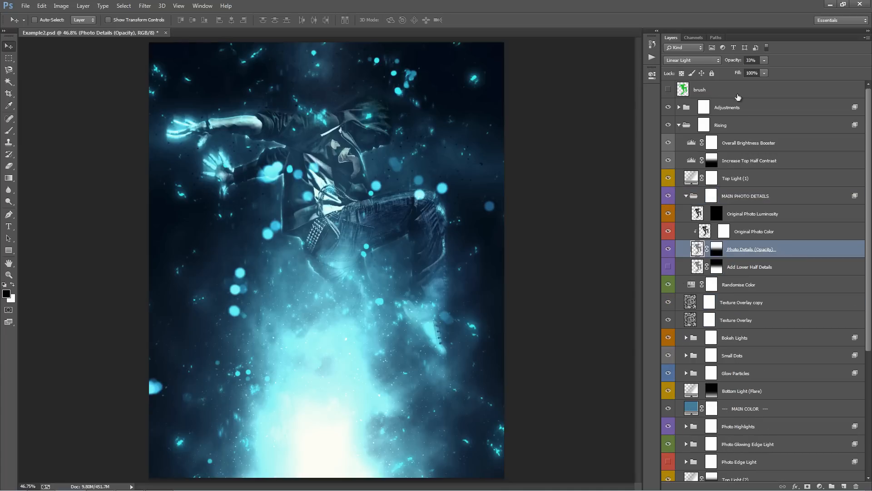
pyautogui.click(737, 62)
pyautogui.moveTo(737, 62)
pyautogui.mouseDown()
pyautogui.moveTo(710, 64)
pyautogui.moveTo(725, 65)
pyautogui.mouseUp()
pyautogui.click(773, 232)
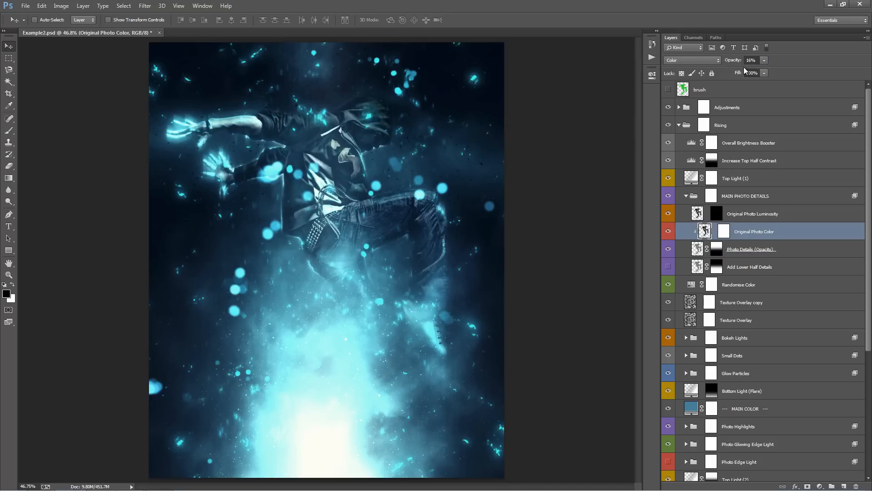
pyautogui.moveTo(739, 64); pyautogui.dragTo(250, 64)
# Compare the image with and without the Increase Edge Darkness layer and leave that layer hidden.
pyautogui.scroll(-5, 749, 309)
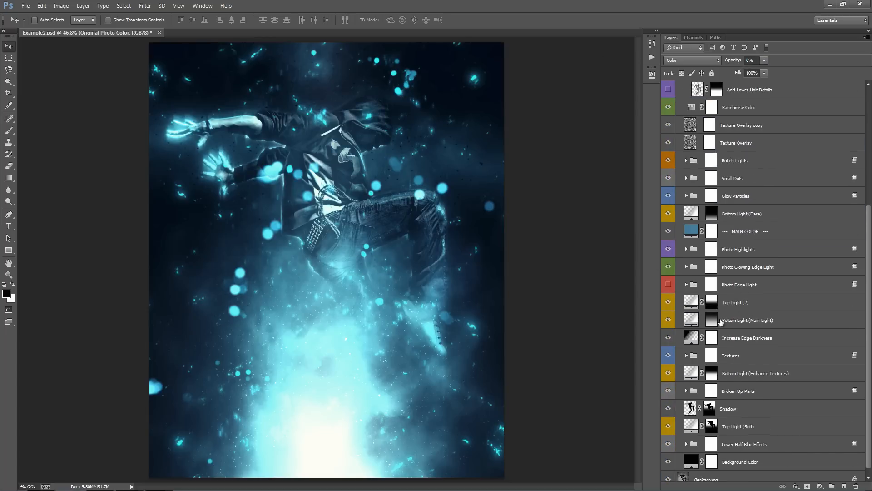
pyautogui.click(752, 338)
pyautogui.click(669, 338)
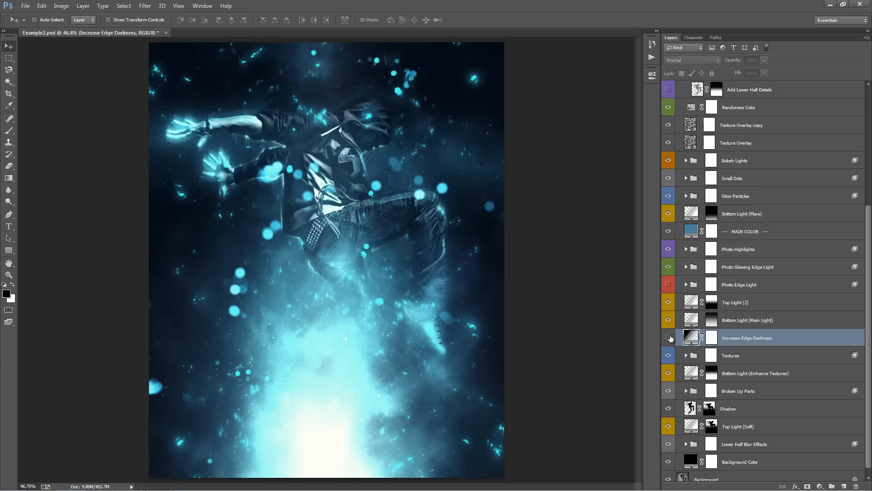
pyautogui.click(669, 338)
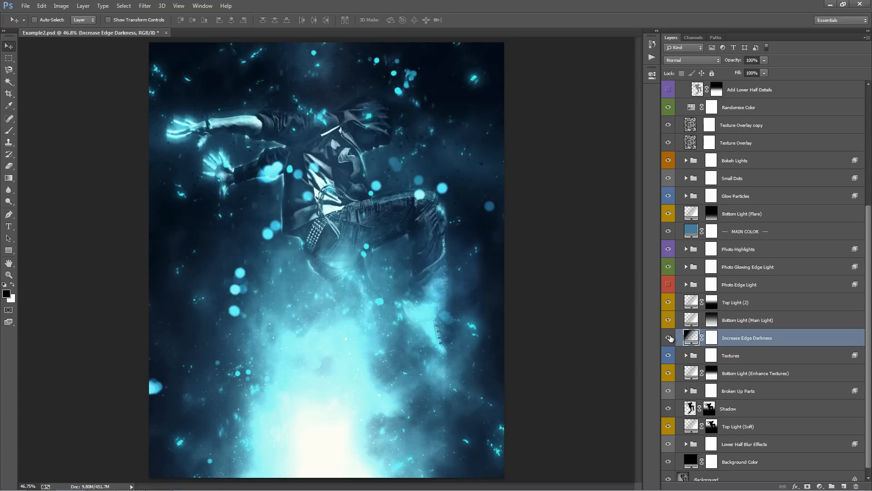
pyautogui.click(670, 338)
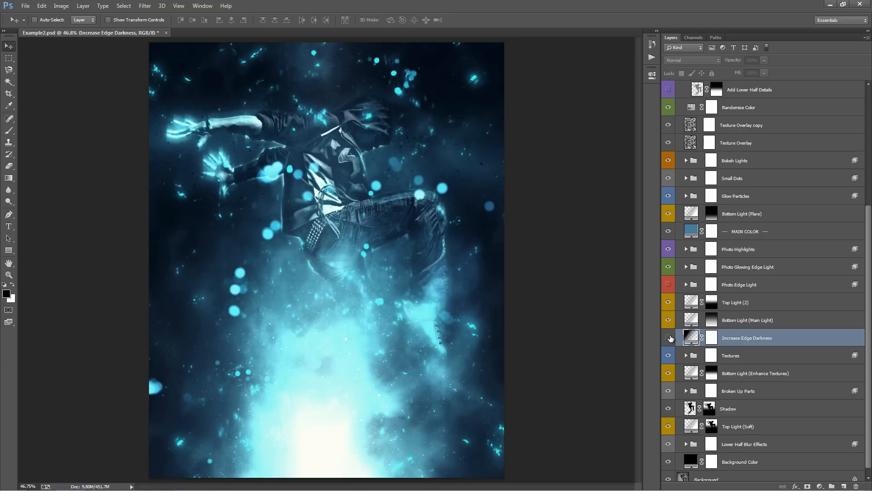
# Try strengthening the shadow with three duplicates of the Shadow layer, and delete the three copies.
pyautogui.click(749, 410)
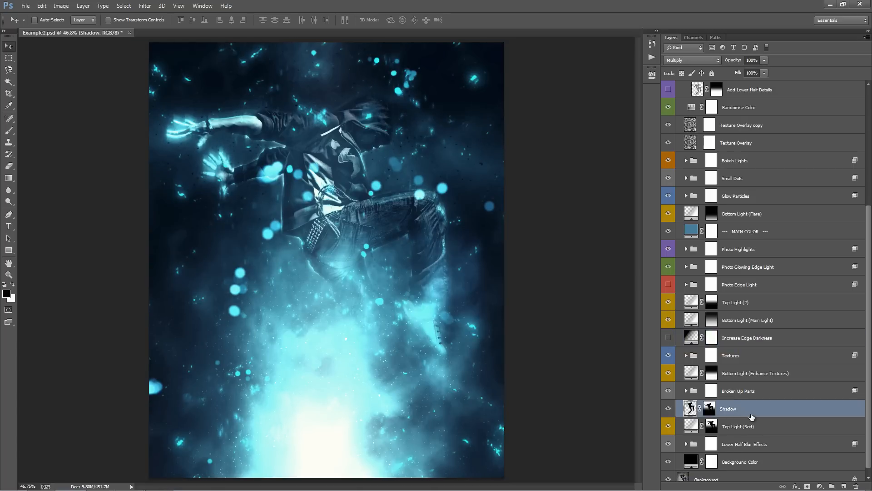
pyautogui.hotkey('ctrl', 'j')
pyautogui.hotkey('ctrl', 'j')
pyautogui.hotkey('ctrl', 'j')
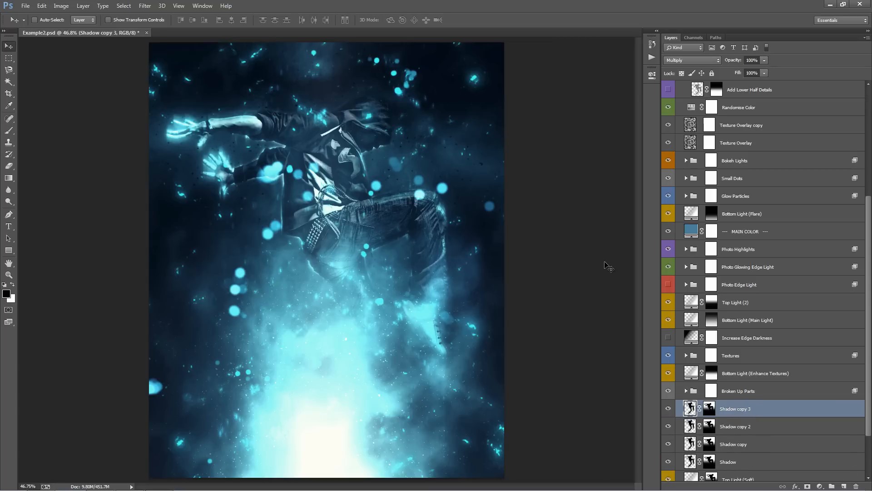
pyautogui.scroll(-3, 800, 344)
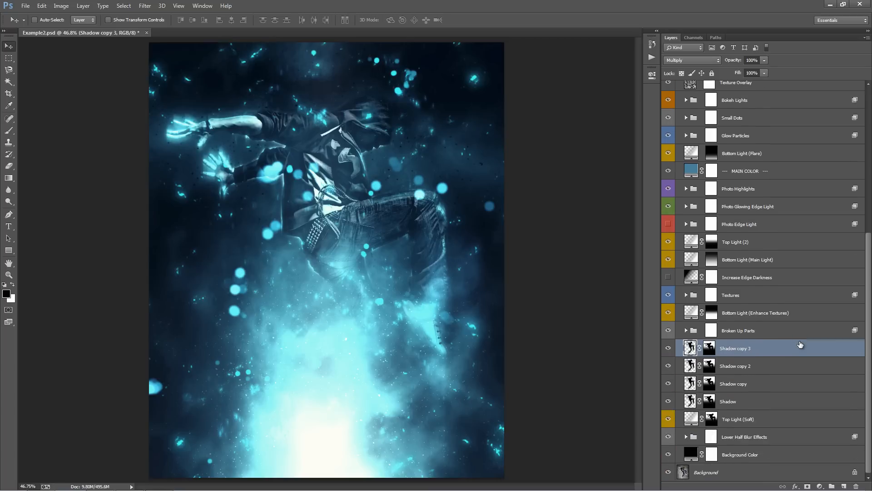
pyautogui.press('Delete')
pyautogui.press('Delete')
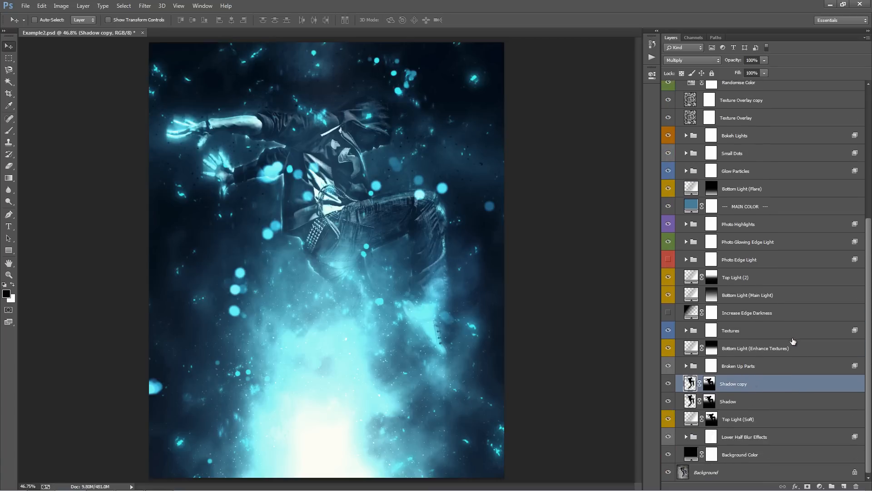
pyautogui.press('Delete')
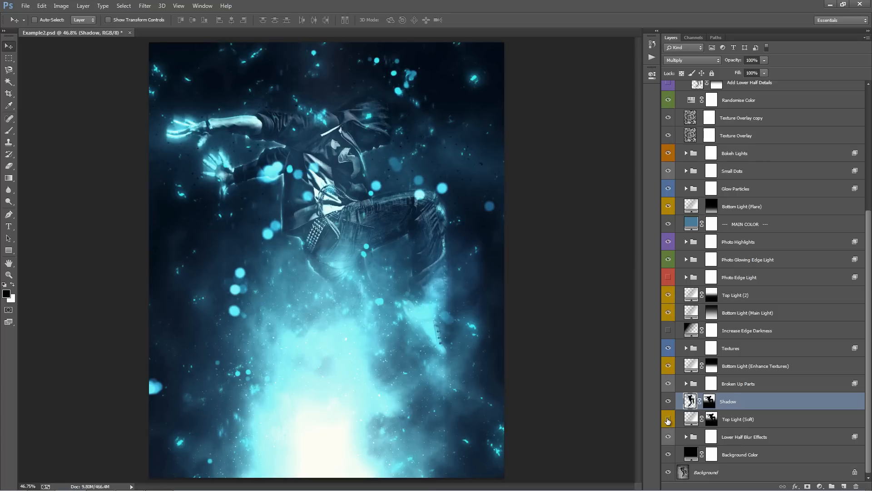
# Hide the Top Light (Soft) and Top Light (1) layers and collapse the MAIN PHOTO DETAILS group.
pyautogui.scroll(5, 698, 170)
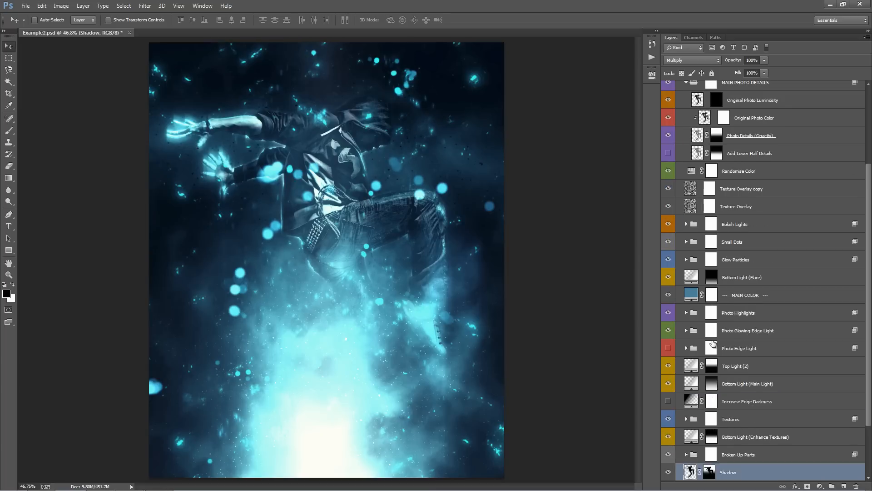
pyautogui.click(686, 136)
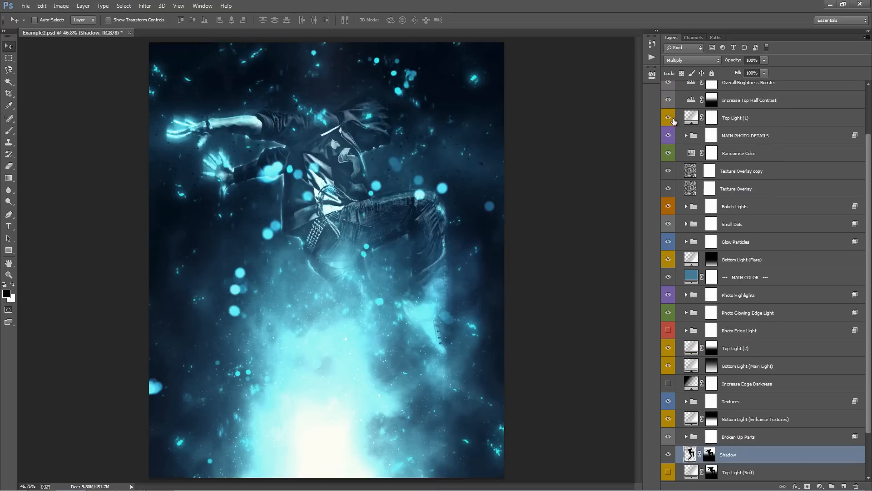
pyautogui.click(669, 118)
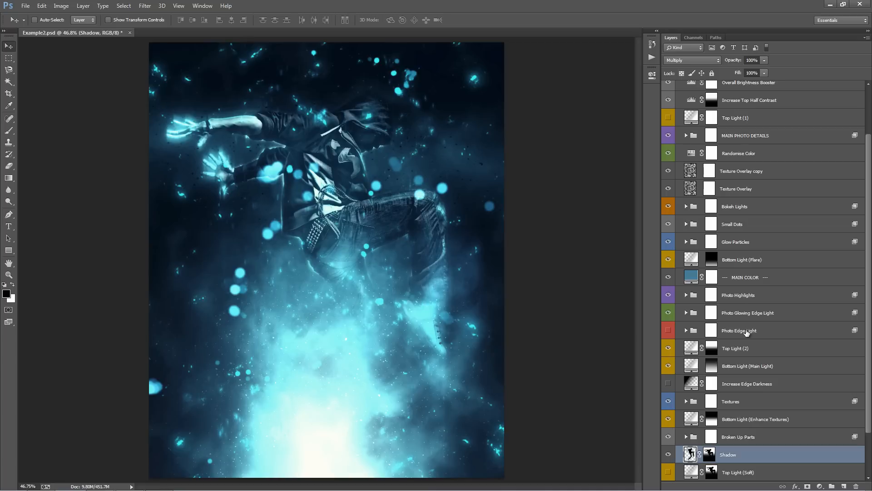
# Set the Hue of the Randomise Color adjustment layer to -1 and close its properties.
pyautogui.scroll(-2, 747, 332)
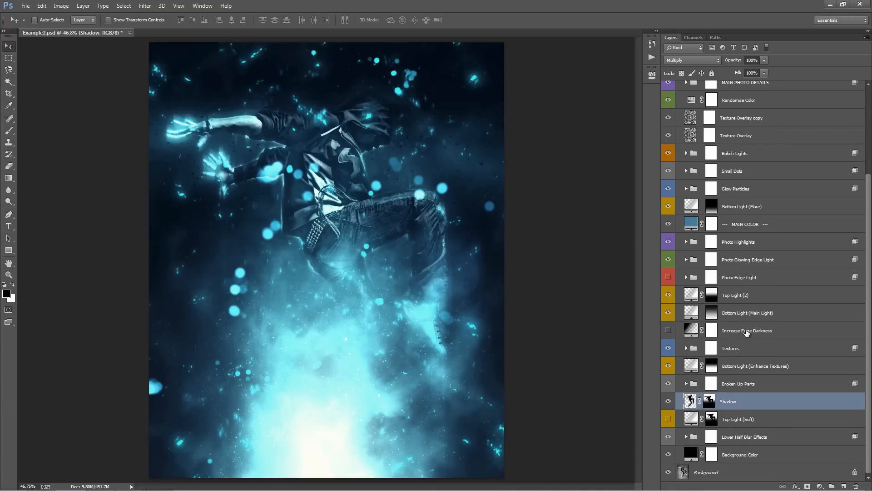
pyautogui.scroll(1, 776, 315)
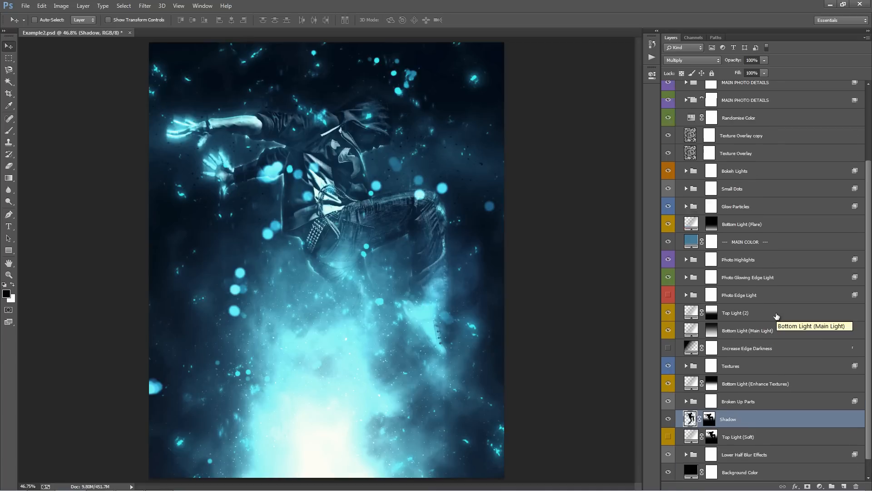
pyautogui.scroll(4, 777, 317)
pyautogui.scroll(-4, 776, 317)
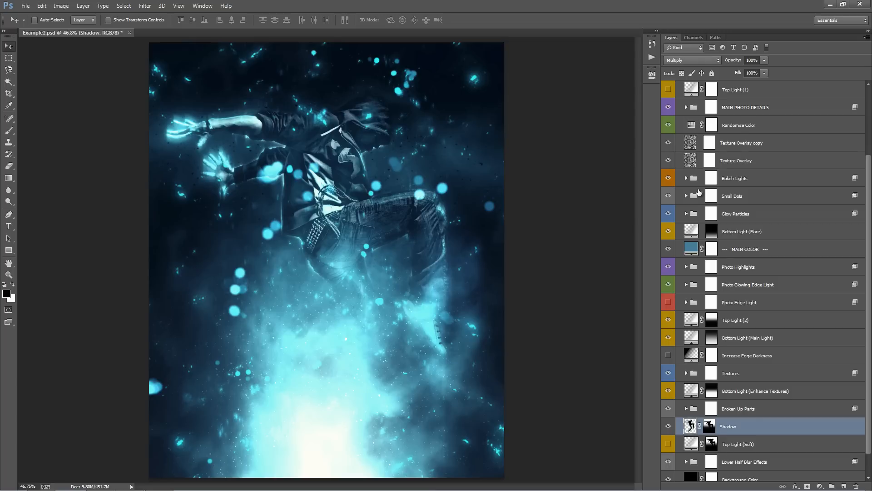
pyautogui.scroll(3, 699, 192)
pyautogui.doubleClick(691, 178)
pyautogui.moveTo(575, 131); pyautogui.dragTo(573, 132)
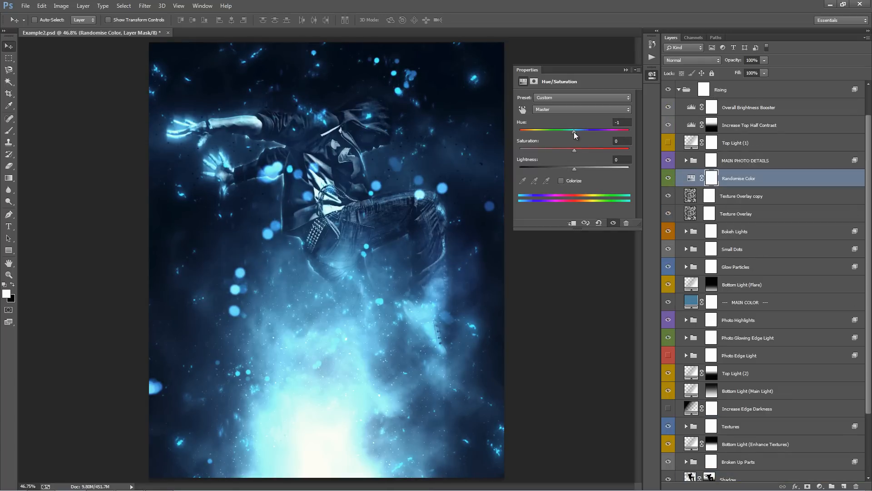
pyautogui.click(625, 71)
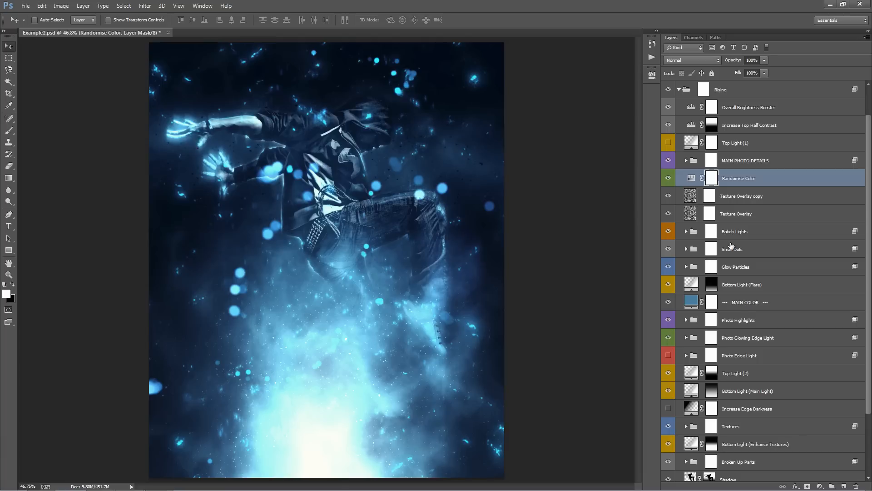
# Compare the image with and without the Bokeh Lights and Small Dots groups.
pyautogui.click(743, 219)
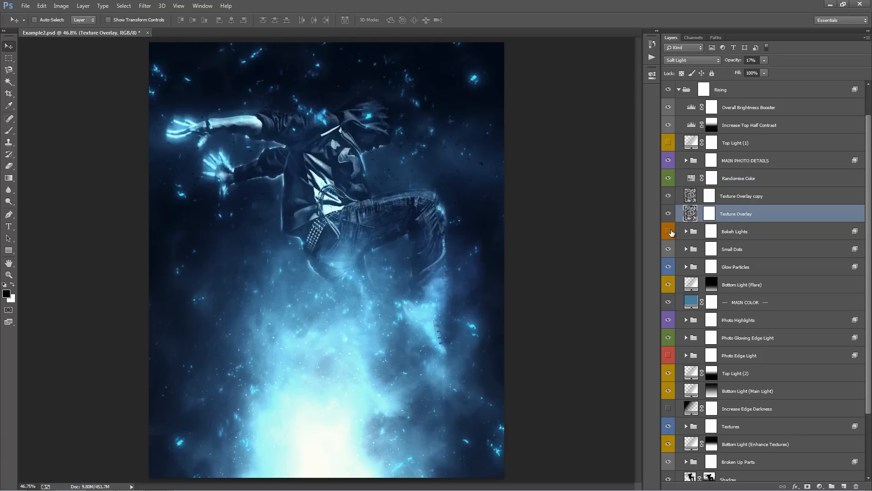
pyautogui.click(669, 232)
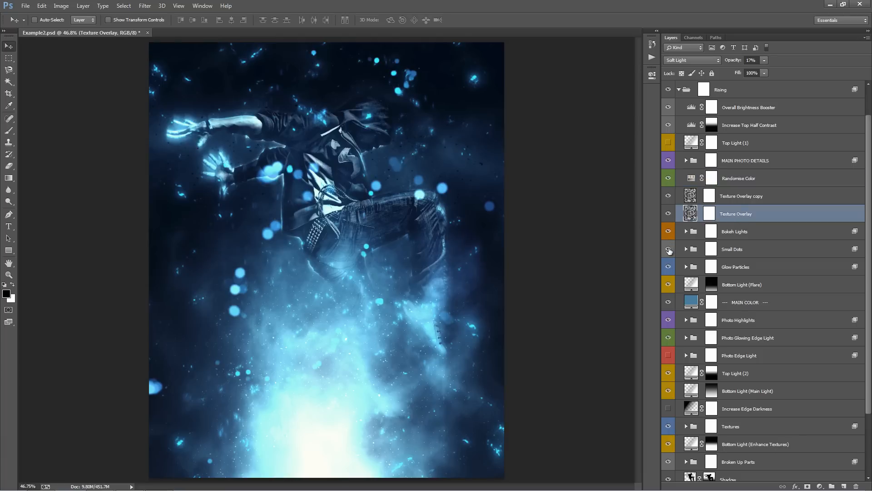
pyautogui.click(668, 249)
# Compare the image with and without the Photo Edge Light group and leave that group hidden.
pyautogui.scroll(-4, 685, 282)
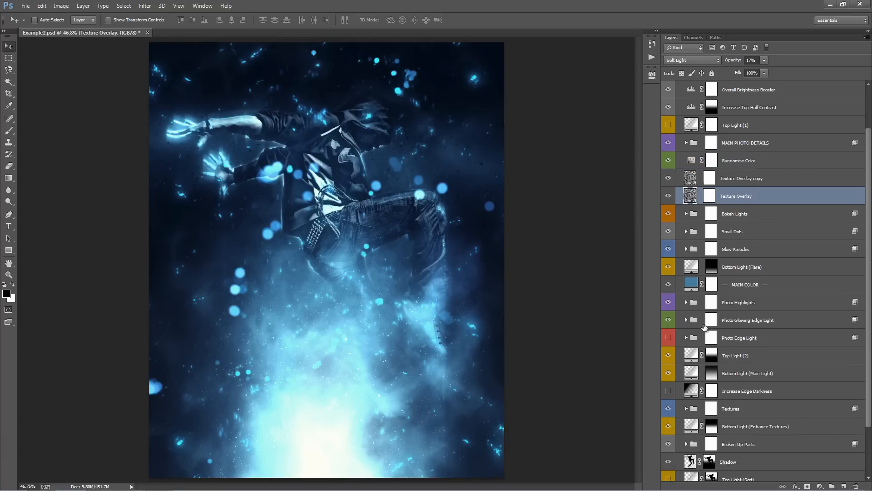
pyautogui.click(669, 284)
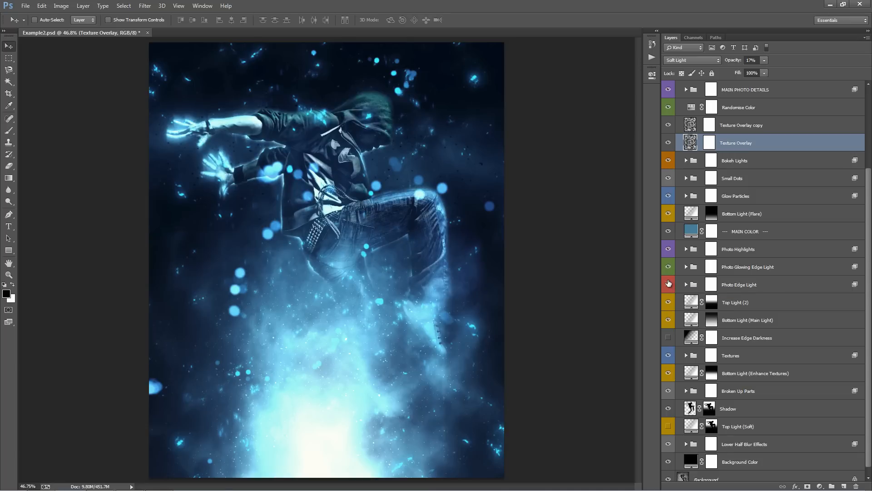
pyautogui.click(668, 283)
pyautogui.click(669, 284)
pyautogui.click(668, 284)
pyautogui.scroll(-1, 738, 296)
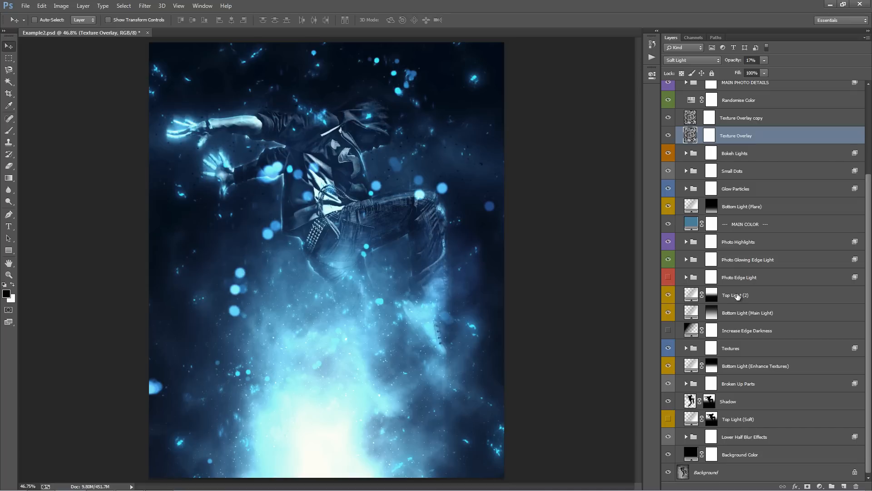
# Place city.jpg as an embedded image directly above the Background Color layer.
pyautogui.click(763, 452)
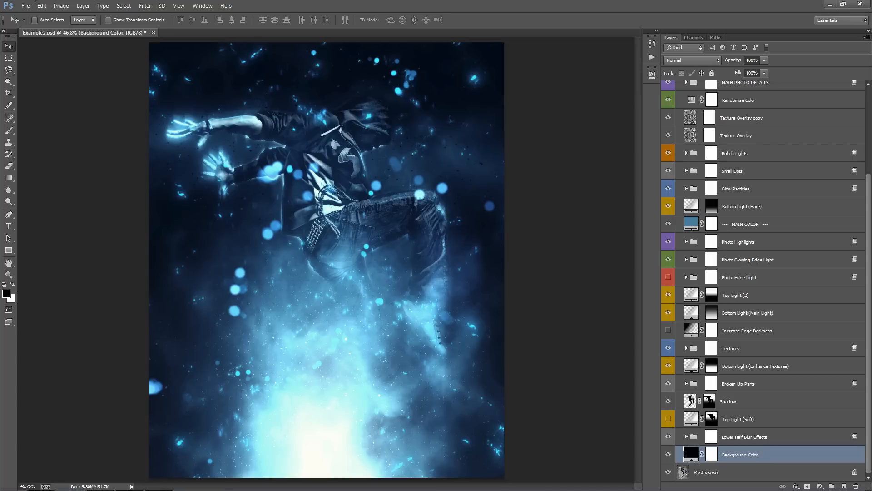
pyautogui.click(25, 6)
pyautogui.click(92, 177)
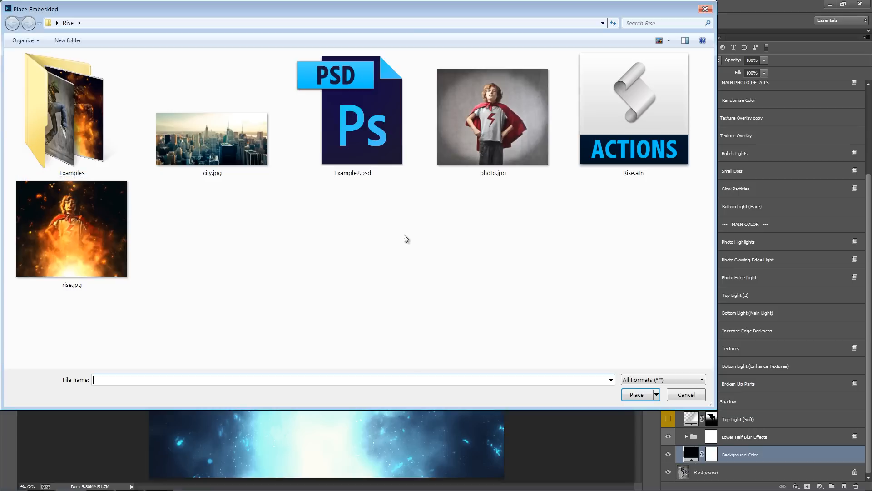
pyautogui.click(212, 139)
pyautogui.press('Return')
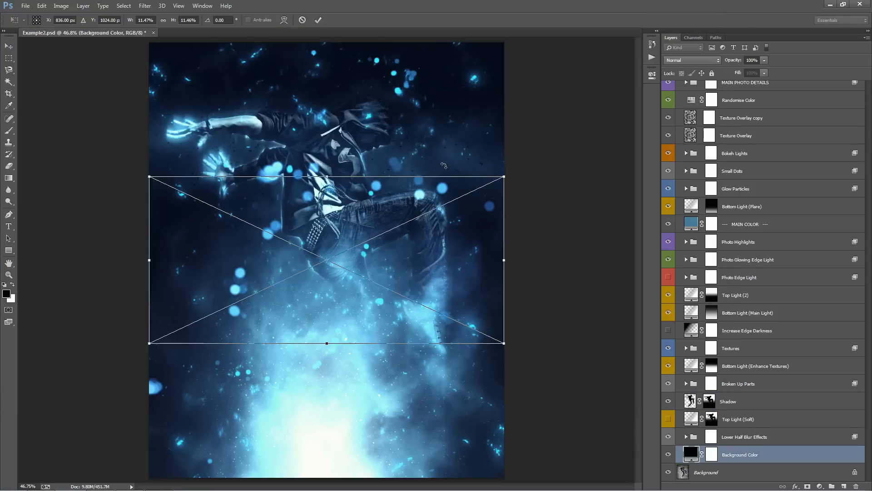
# Scale the placed city image to 17.51%, move it up to fill the upper part of the canvas and commit the transform.
pyautogui.hotkey('ctrl', '-')
pyautogui.hotkey('ctrl', '-')
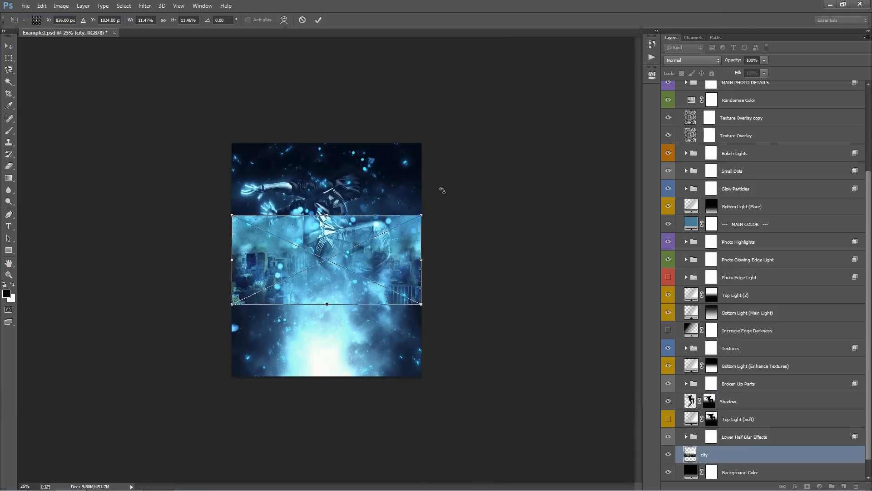
pyautogui.moveTo(421, 215); pyautogui.dragTo(471, 191)
pyautogui.moveTo(391, 215); pyautogui.dragTo(389, 161)
pyautogui.press('Return')
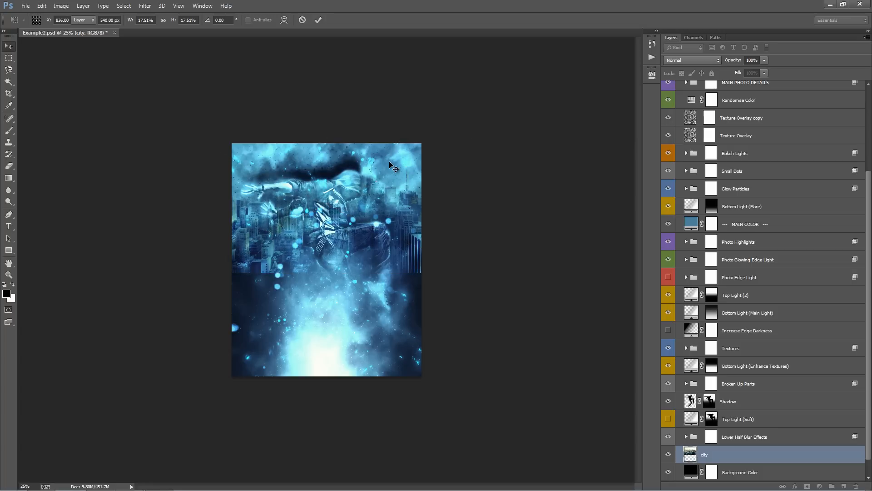
pyautogui.hotkey('ctrl', '0')
pyautogui.hotkey('ctrl', '-')
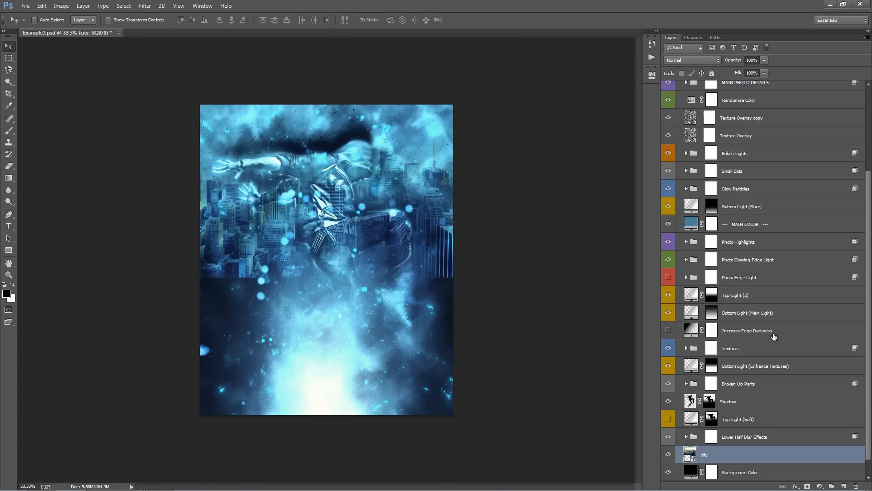
# Rasterize and desaturate the city layer, and hide it with a black layer mask.
pyautogui.rightClick(726, 454)
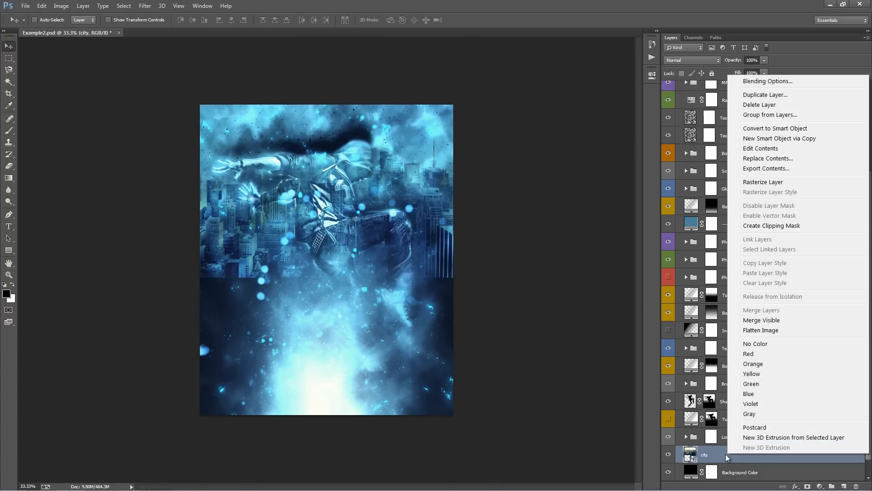
pyautogui.click(782, 183)
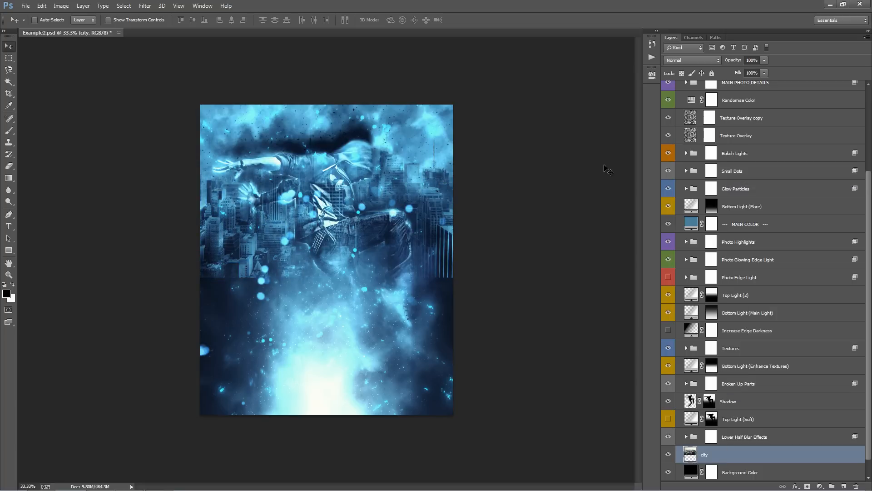
pyautogui.click(808, 486)
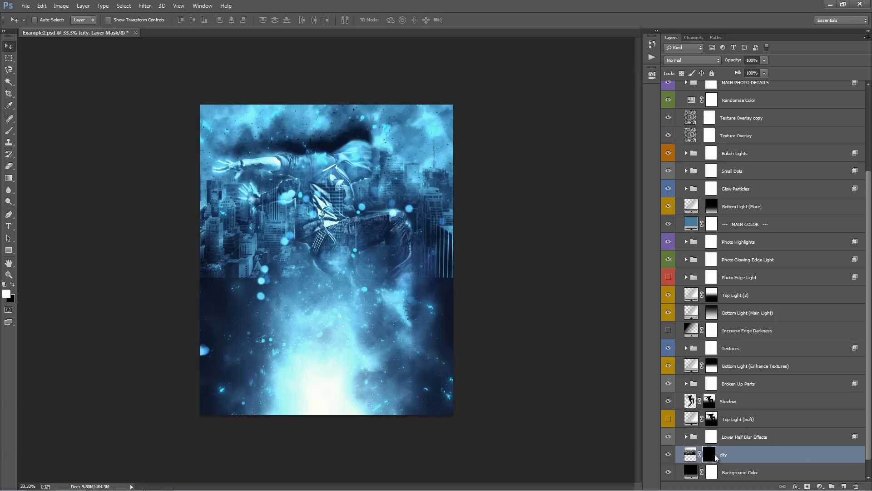
pyautogui.hotkey('ctrl', '0')
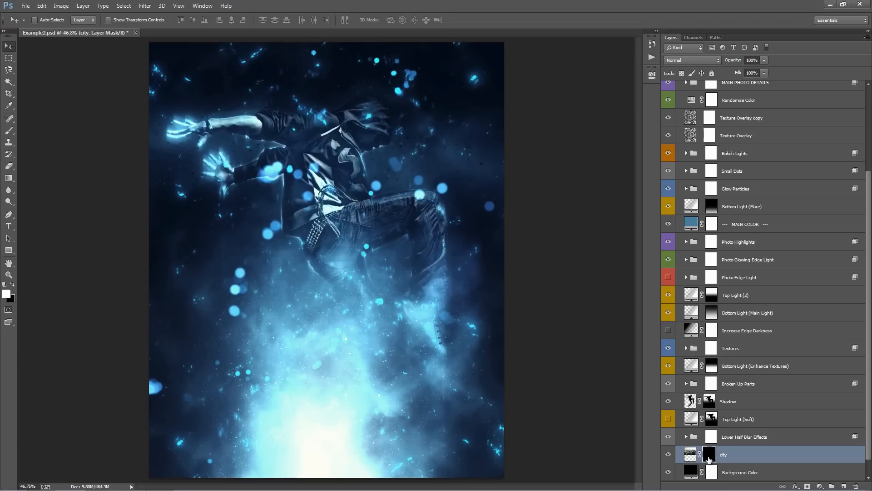
# Reveal parts of the city on both sides of the dancer by painting its mask white with a 500 px brush at 27% opacity.
pyautogui.press('b')
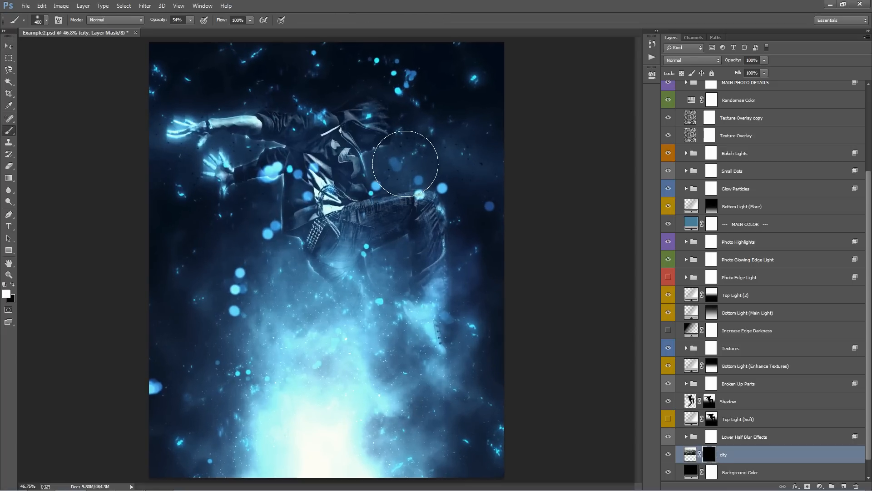
pyautogui.press(']')
pyautogui.click(190, 20)
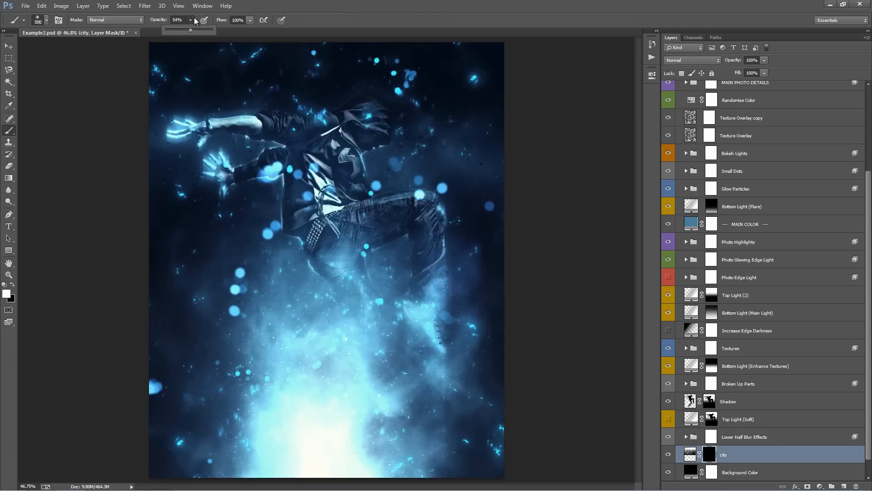
pyautogui.moveTo(190, 30); pyautogui.dragTo(177, 31)
pyautogui.click(432, 171)
pyautogui.moveTo(399, 160)
pyautogui.mouseDown()
pyautogui.moveTo(451, 137)
pyautogui.moveTo(495, 162)
pyautogui.moveTo(485, 132)
pyautogui.mouseUp()
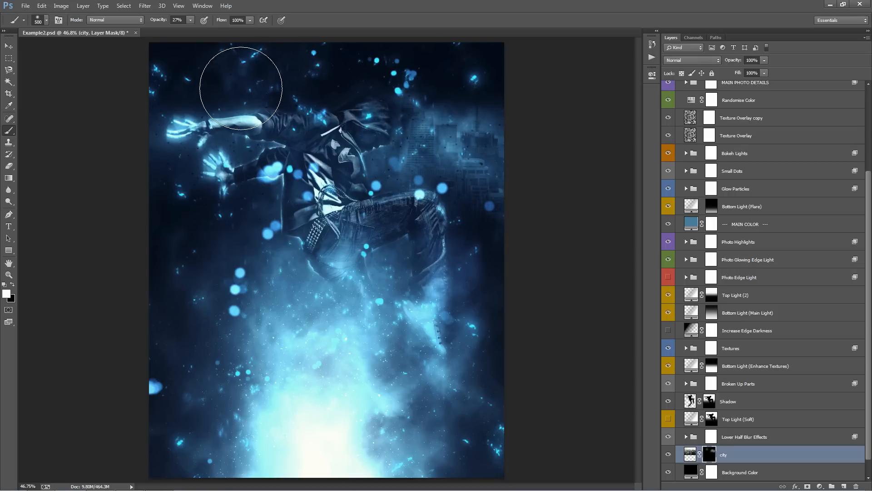
pyautogui.moveTo(227, 81)
pyautogui.mouseDown()
pyautogui.moveTo(153, 237)
pyautogui.moveTo(257, 214)
pyautogui.moveTo(163, 249)
pyautogui.moveTo(103, 252)
pyautogui.moveTo(157, 255)
pyautogui.moveTo(227, 217)
pyautogui.moveTo(258, 213)
pyautogui.moveTo(228, 222)
pyautogui.mouseUp()
pyautogui.moveTo(300, 214)
pyautogui.mouseDown()
pyautogui.moveTo(266, 205)
pyautogui.moveTo(193, 220)
pyautogui.mouseUp()
pyautogui.press('v')
# Compare the Increase Top Half Contrast layer on and off, and set its opacity to 29%.
pyautogui.scroll(5, 725, 202)
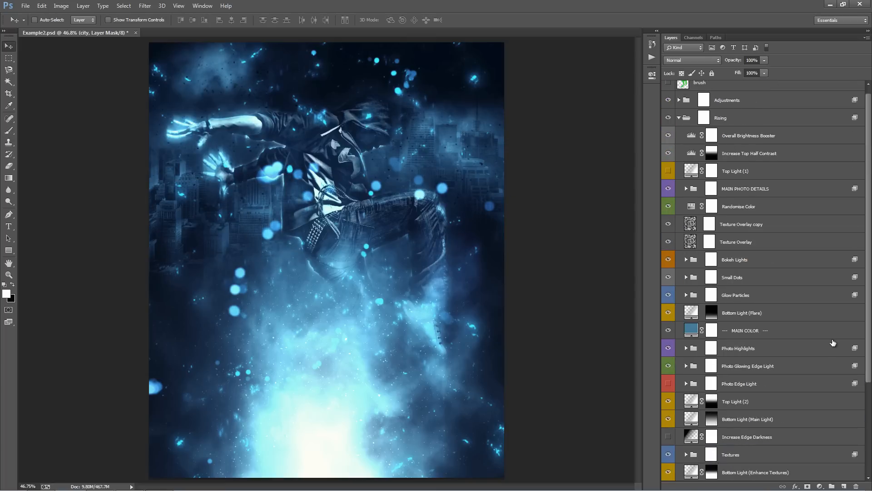
pyautogui.click(668, 159)
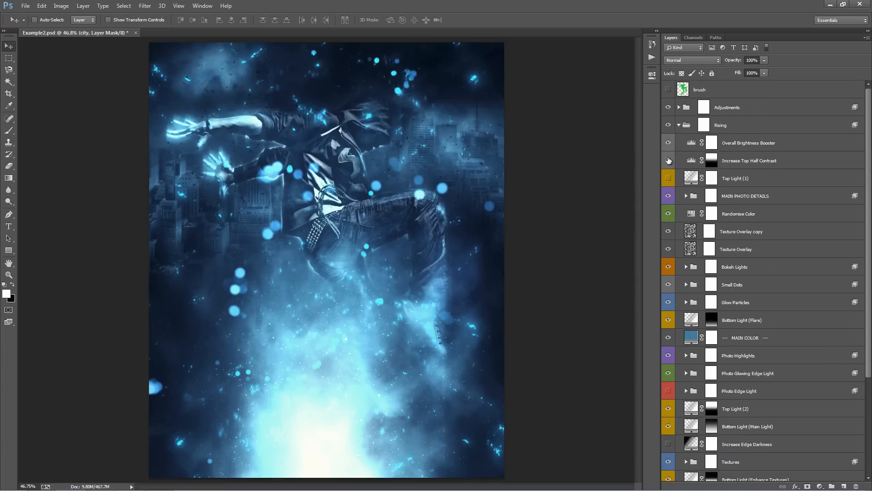
pyautogui.click(669, 160)
pyautogui.click(736, 162)
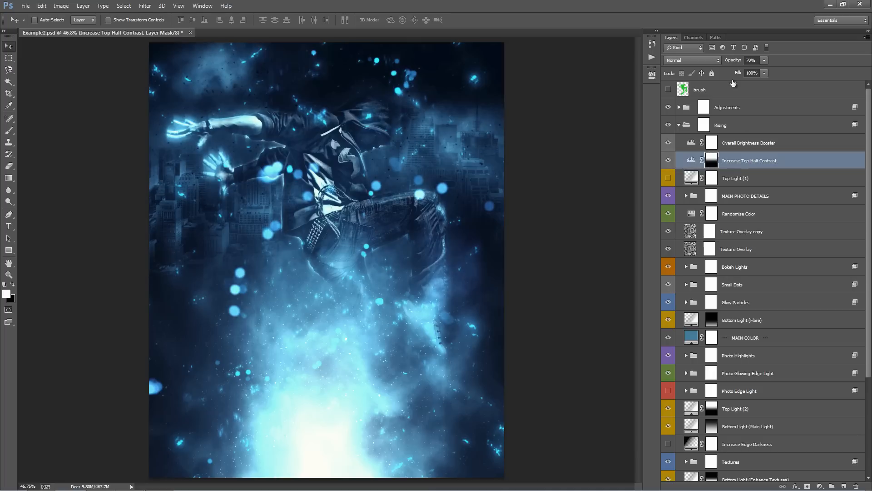
pyautogui.moveTo(734, 62); pyautogui.dragTo(409, 63)
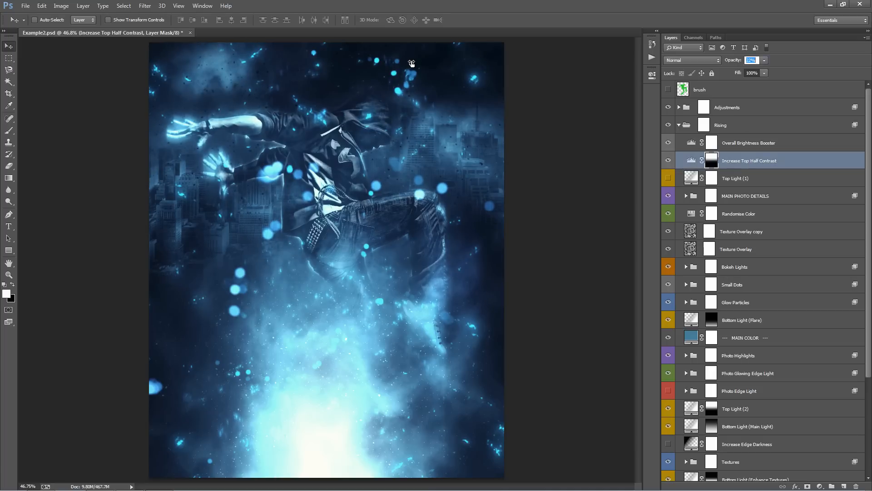
pyautogui.moveTo(410, 60); pyautogui.dragTo(414, 61)
# Check the Photo Edge Light effect against the city background and leave the group hidden.
pyautogui.scroll(-5, 776, 250)
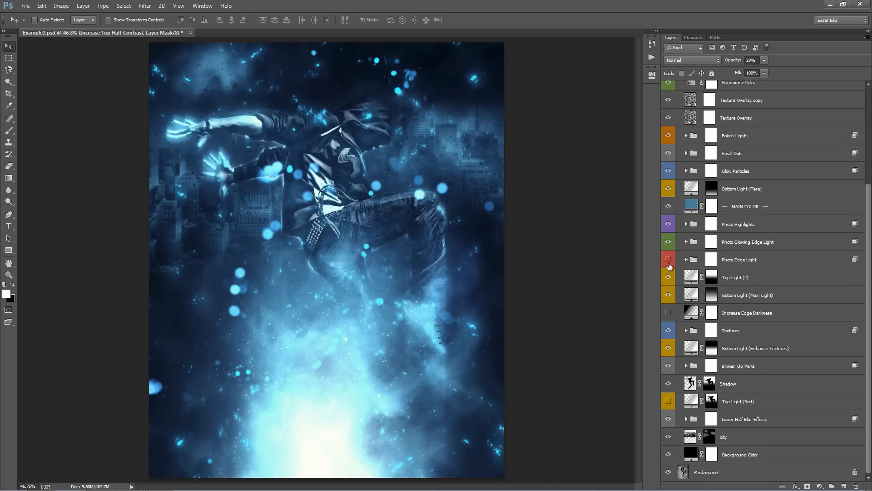
pyautogui.click(668, 259)
pyautogui.click(669, 260)
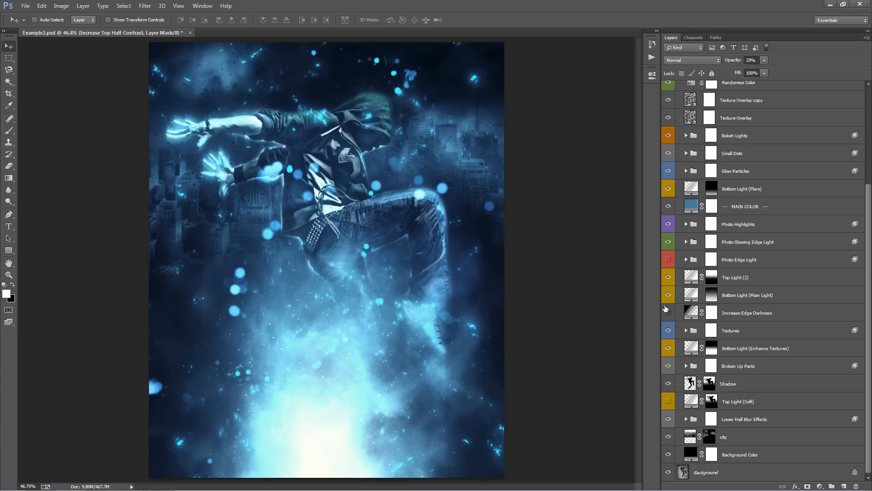
# Show the Increase Edge Darkness layer and lower its opacity to bring the city buildings back.
pyautogui.click(667, 312)
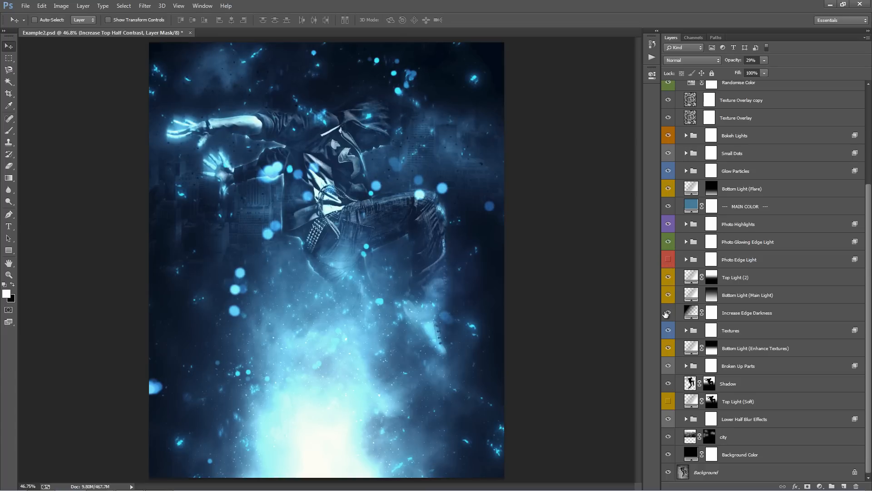
pyautogui.click(751, 313)
pyautogui.moveTo(732, 61); pyautogui.dragTo(80, 89)
# Review the Shadow, Broken Up Parts, MAIN PHOTO DETAILS and Randomise Color layers, and compare the image with and without the Textures group.
pyautogui.click(745, 382)
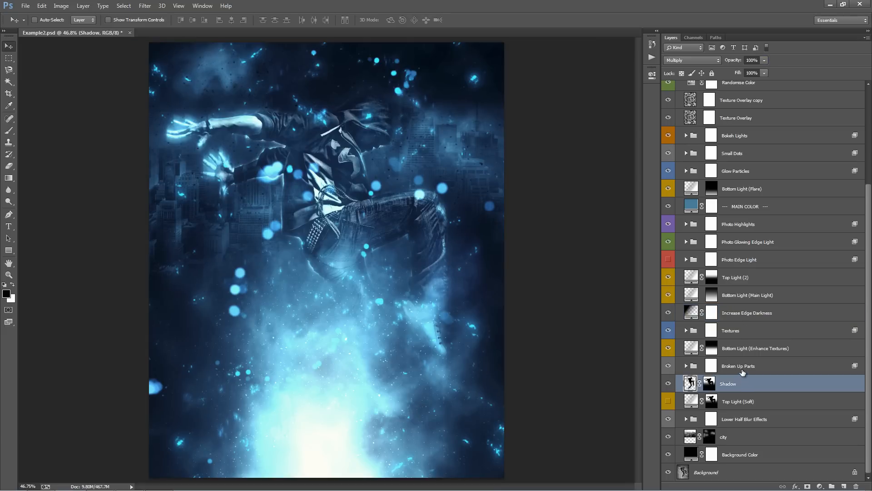
pyautogui.click(737, 335)
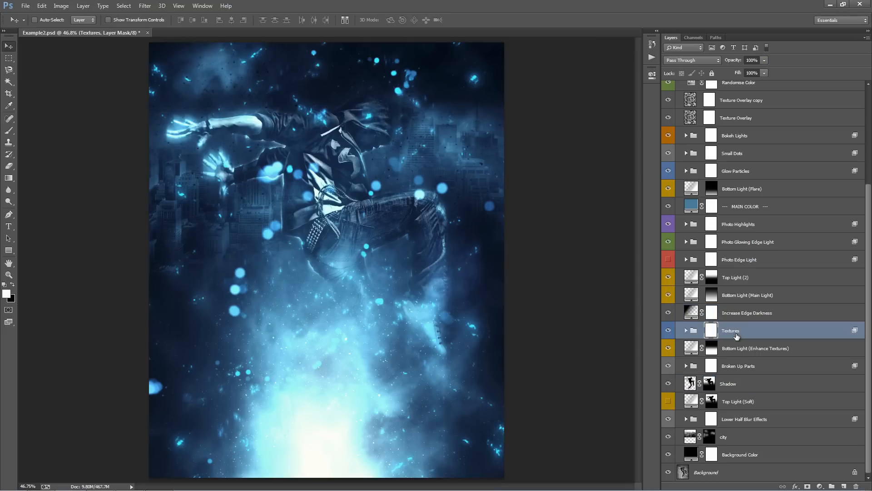
pyautogui.click(751, 365)
pyautogui.click(667, 330)
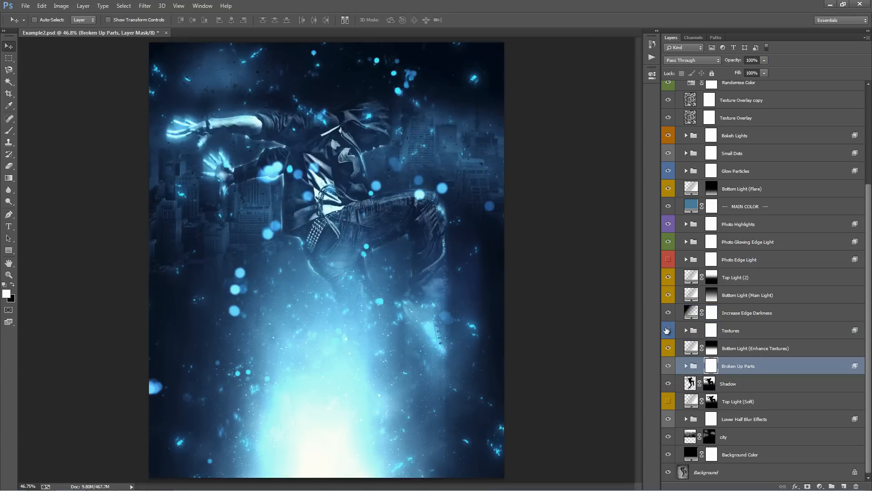
pyautogui.click(666, 330)
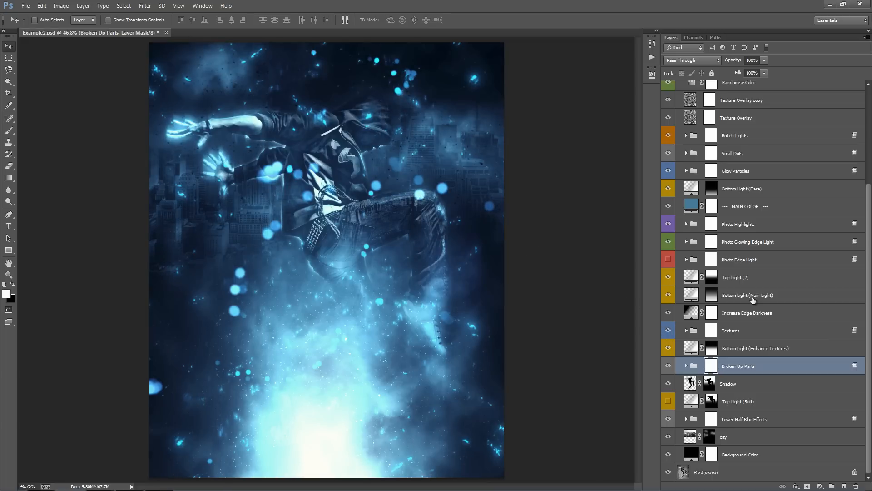
pyautogui.scroll(5, 746, 260)
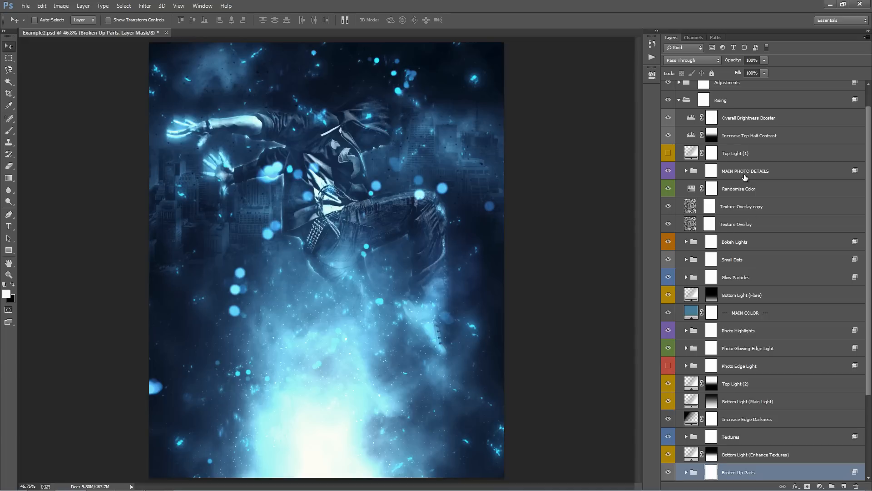
pyautogui.click(746, 175)
pyautogui.click(746, 198)
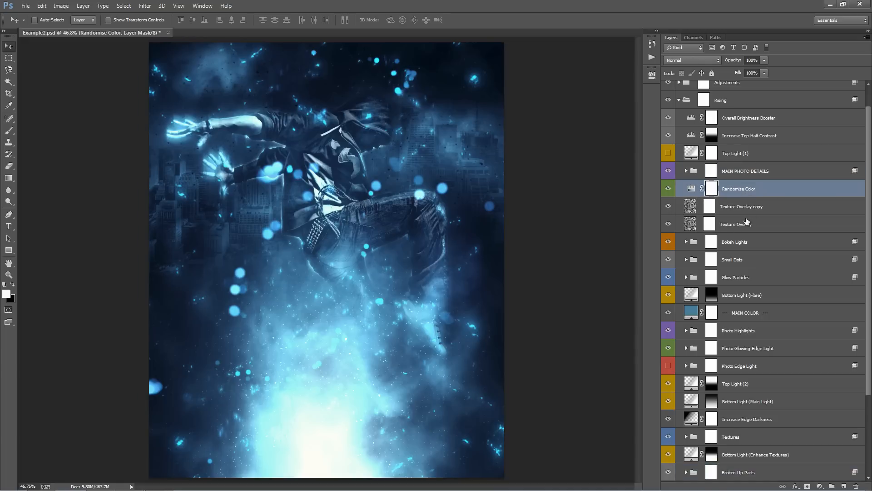